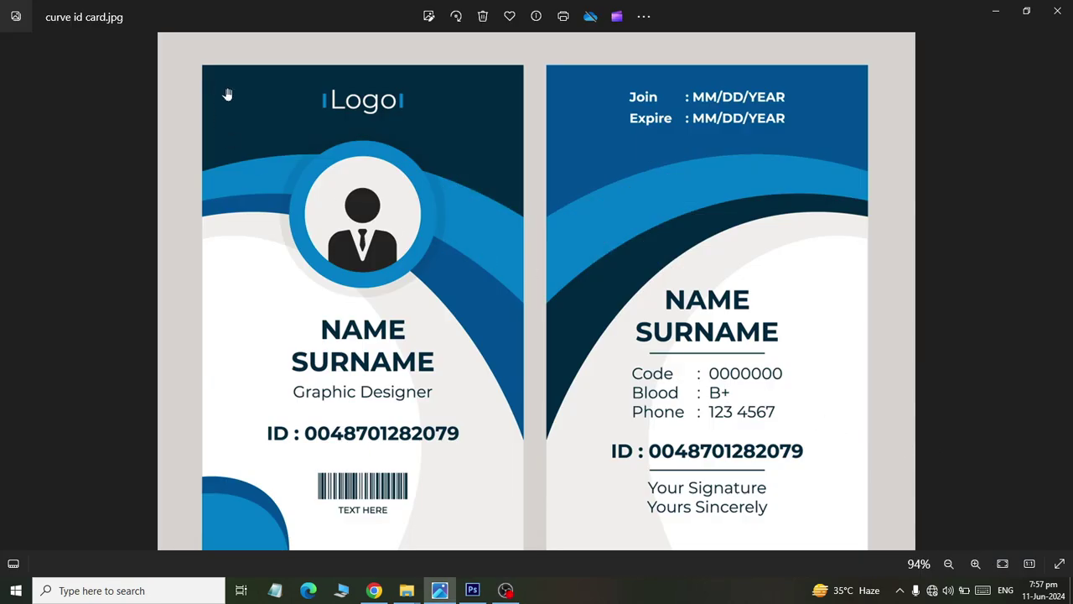
- Switch to Photoshop and start a new document from the Photo preset
{"action": "scroll", "coordinate": [263, 107], "scroll_direction": "down", "scroll_amount": 2}
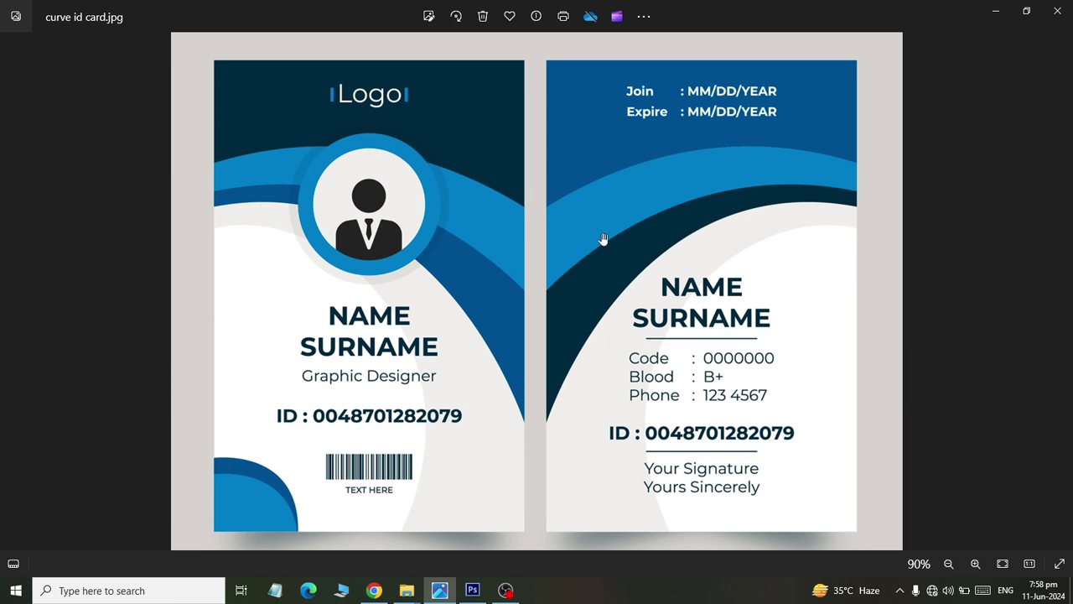
{"action": "left_click", "coordinate": [472, 590]}
{"action": "left_click", "coordinate": [37, 9]}
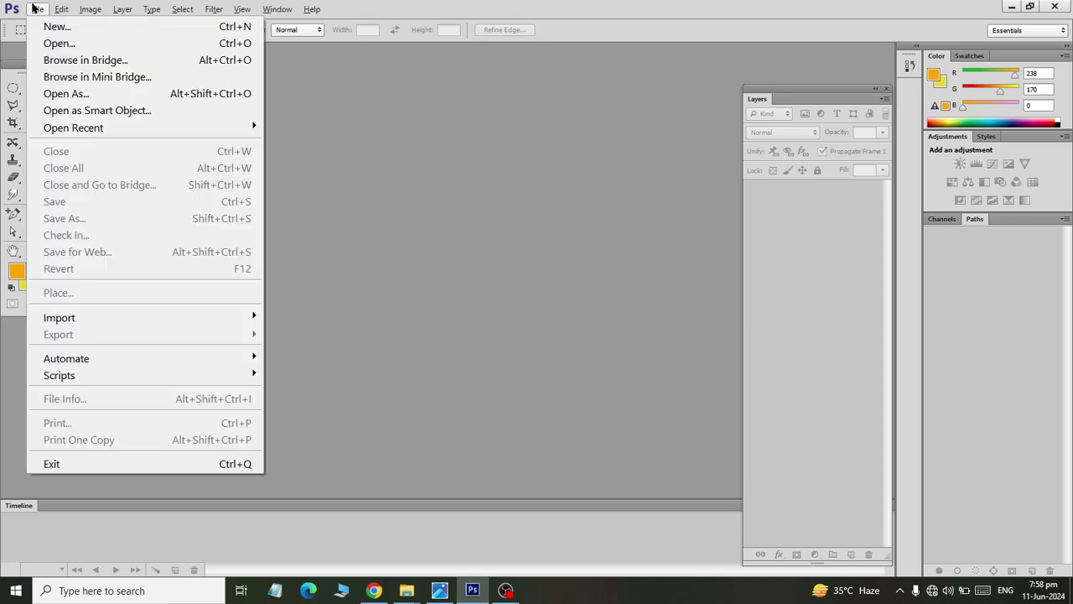
{"action": "left_click", "coordinate": [37, 26]}
{"action": "left_click", "coordinate": [290, 131]}
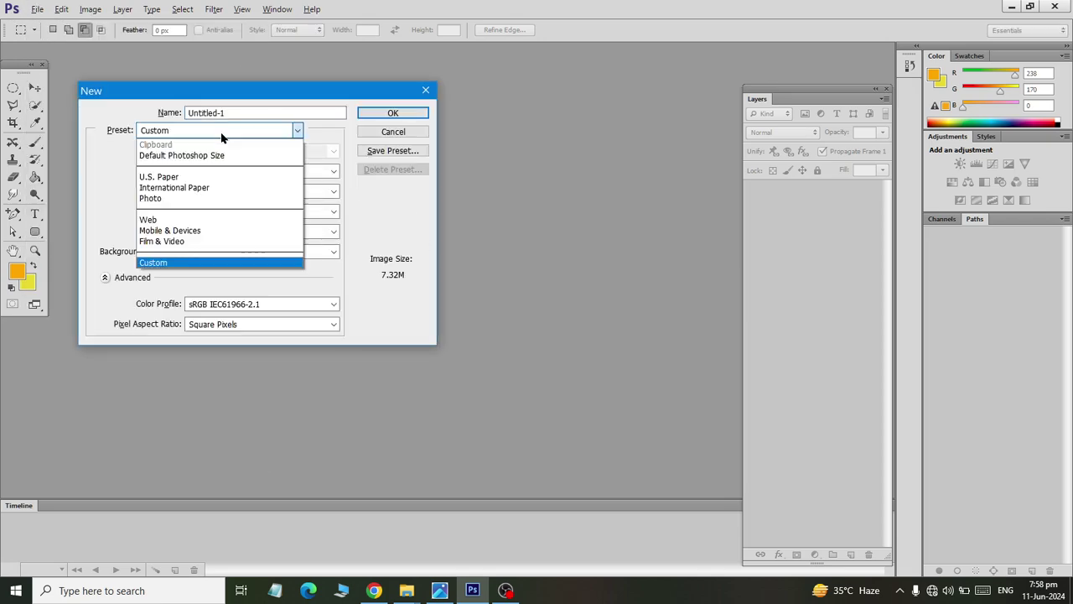
{"action": "left_click", "coordinate": [285, 201]}
- Set the document to 2.3 x 3.6 inches at 100 pixels/inch and create it
{"action": "double_click", "coordinate": [216, 171]}
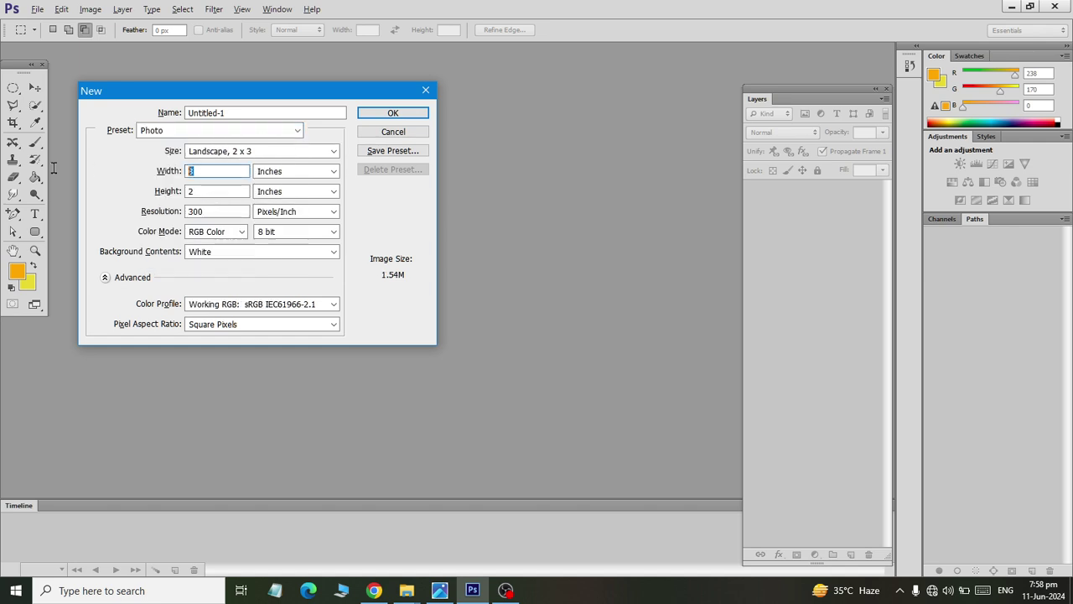
{"action": "type", "text": "2.3"}
{"action": "key", "text": "Tab"}
{"action": "key", "text": "Tab"}
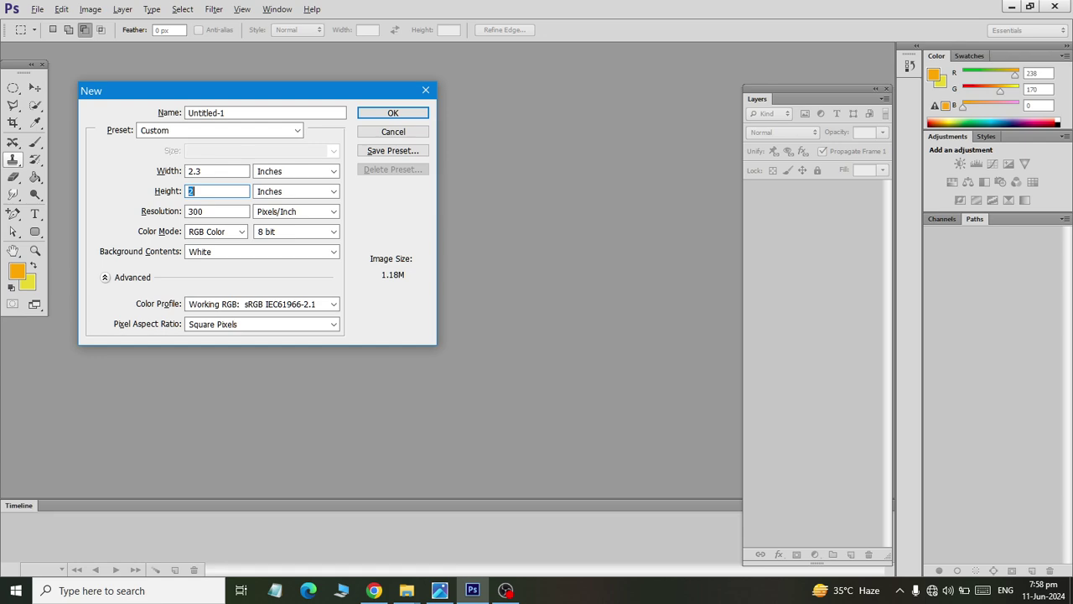
{"action": "type", "text": "3.6"}
{"action": "key", "text": "Tab"}
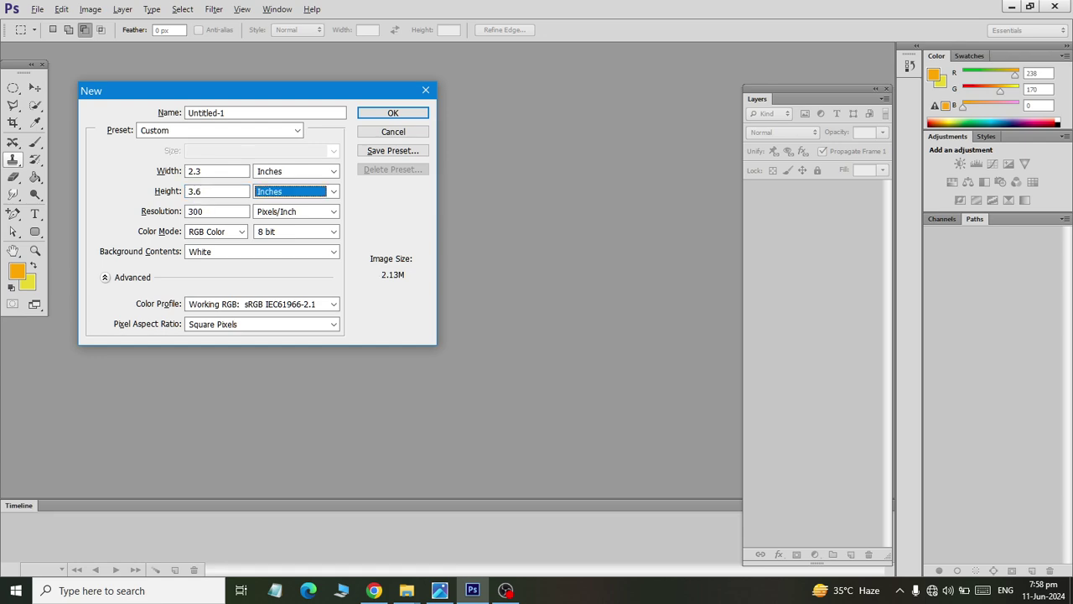
{"action": "key", "text": "Tab"}
{"action": "type", "text": "100"}
{"action": "key", "text": "Return"}
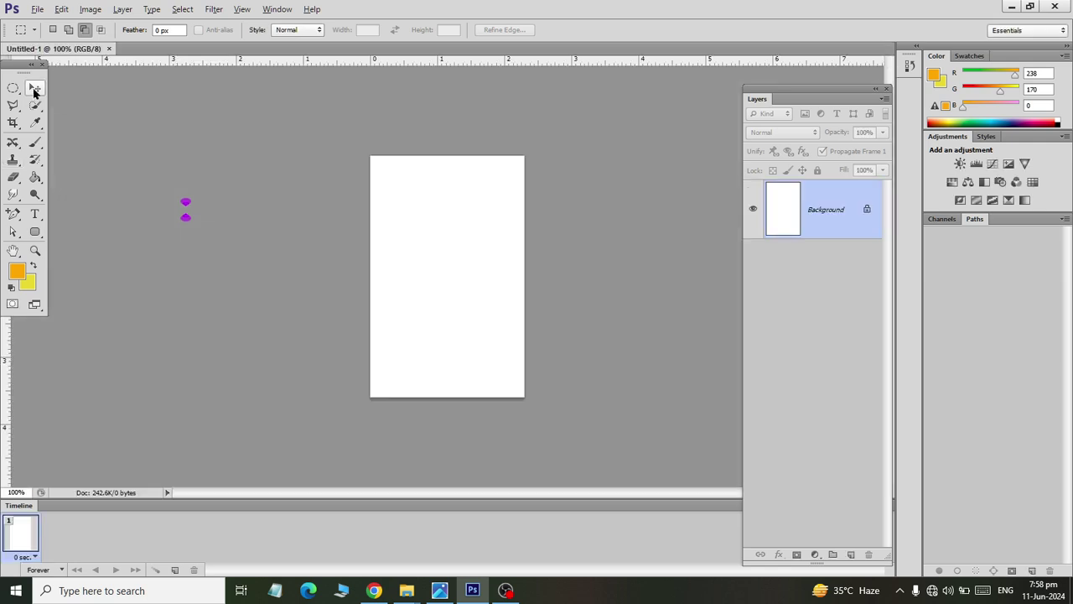
- Unlock the background as Layer 0 and browse Save As to Documents > Ps Files > Novice
{"action": "double_click", "coordinate": [867, 213]}
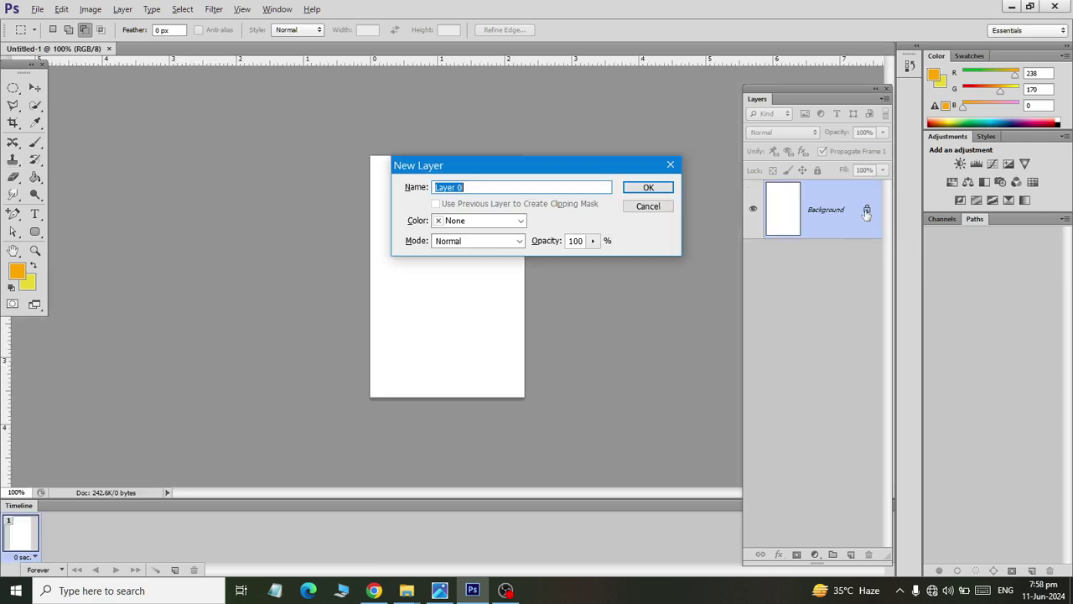
{"action": "left_click", "coordinate": [662, 190]}
{"action": "key", "text": "ctrl+shift+s"}
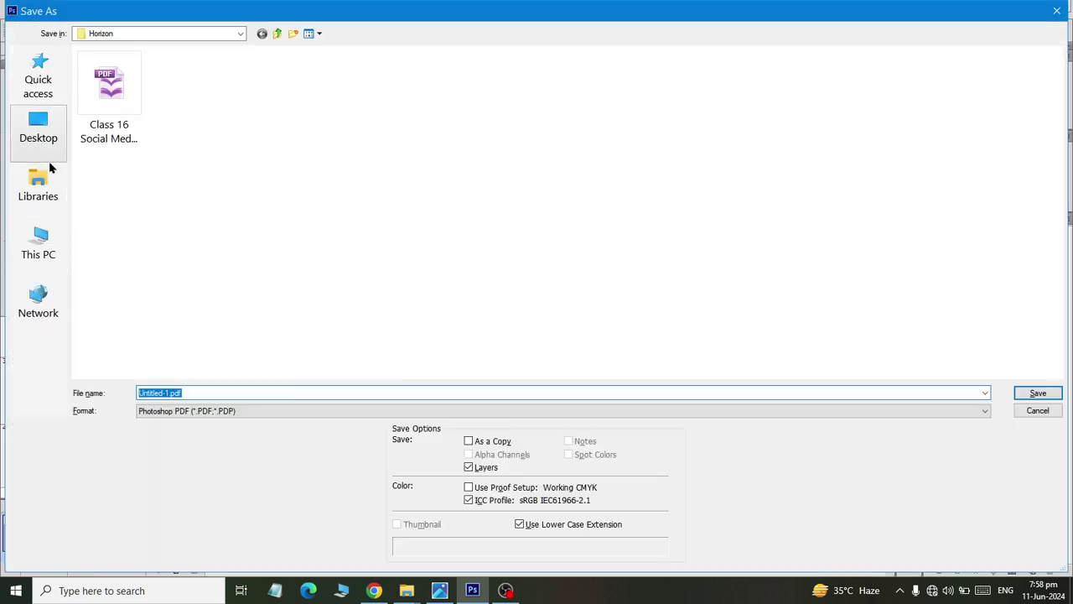
{"action": "left_click", "coordinate": [39, 184]}
{"action": "double_click", "coordinate": [292, 70]}
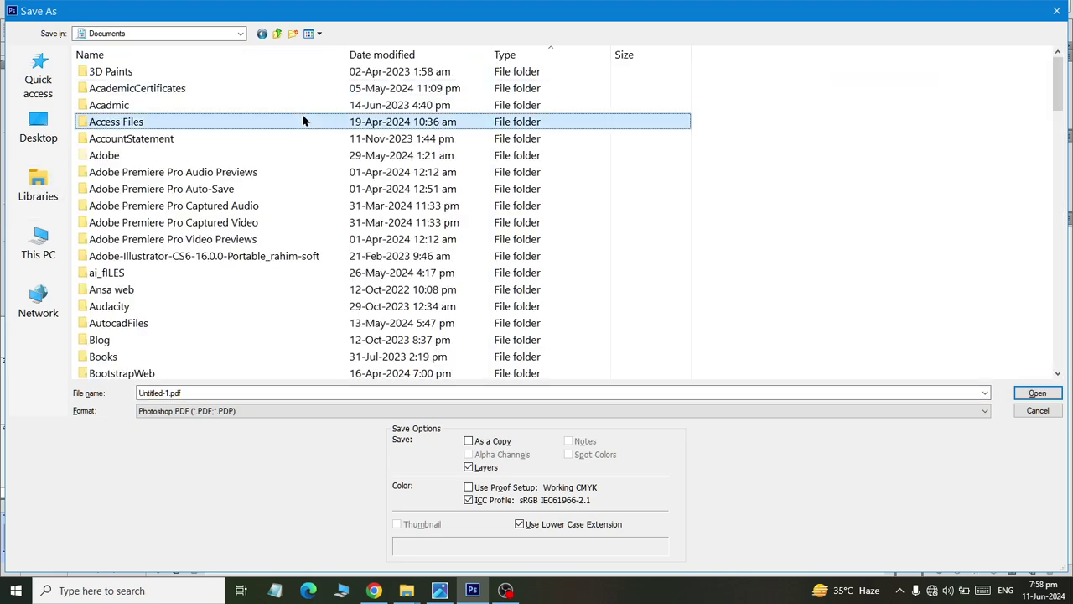
{"action": "scroll", "coordinate": [302, 117], "scroll_direction": "down", "scroll_amount": 10}
{"action": "double_click", "coordinate": [304, 127]}
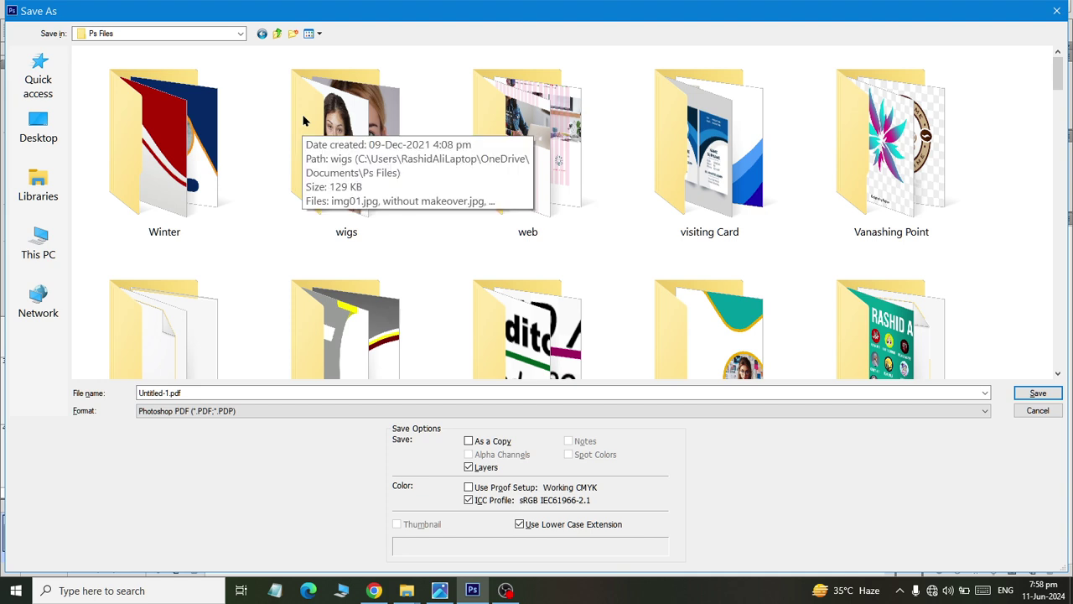
{"action": "key", "text": "n"}
{"action": "key", "text": "Return"}
- Save as Photoshop PSD named 'Class 14 Blue Circle Visiting Card' with maximum compatibility
{"action": "left_click", "coordinate": [200, 392]}
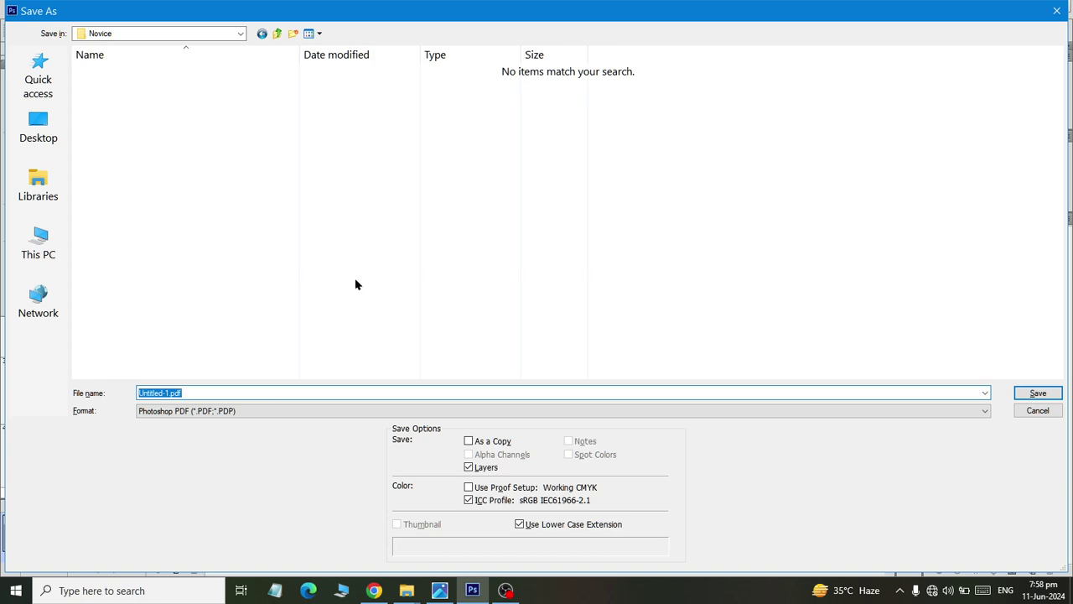
{"action": "left_click", "coordinate": [233, 410]}
{"action": "left_click", "coordinate": [193, 420]}
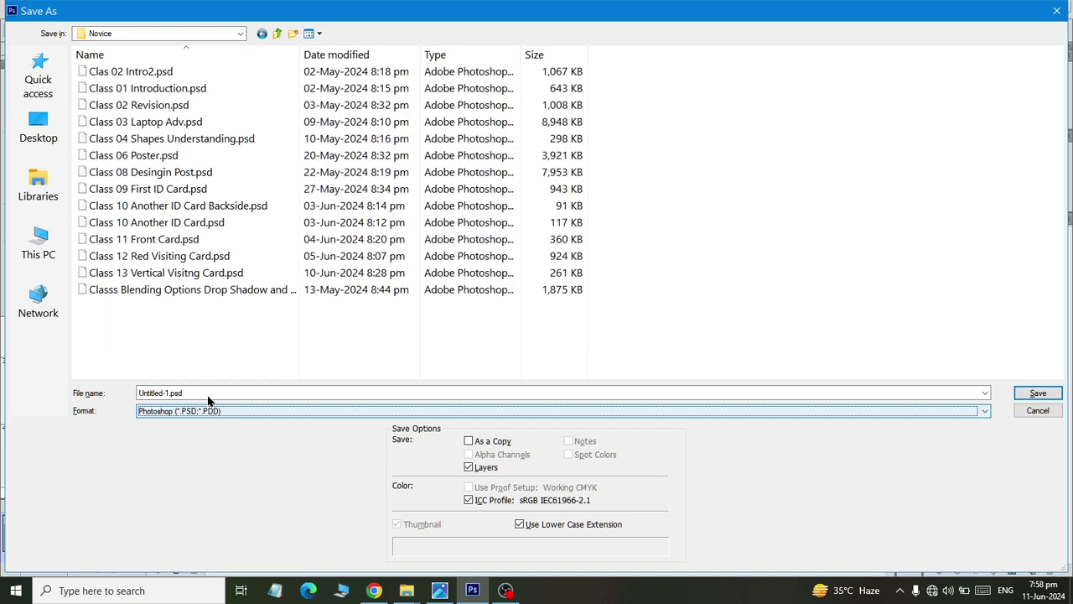
{"action": "type", "text": "Class"}
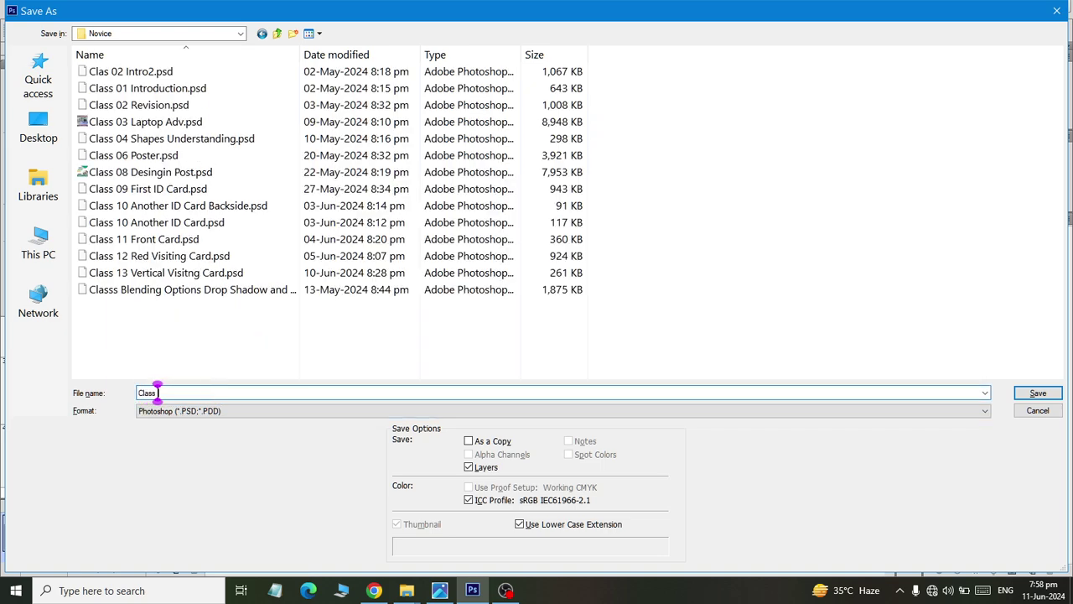
{"action": "type", "text": " 14 Blue "}
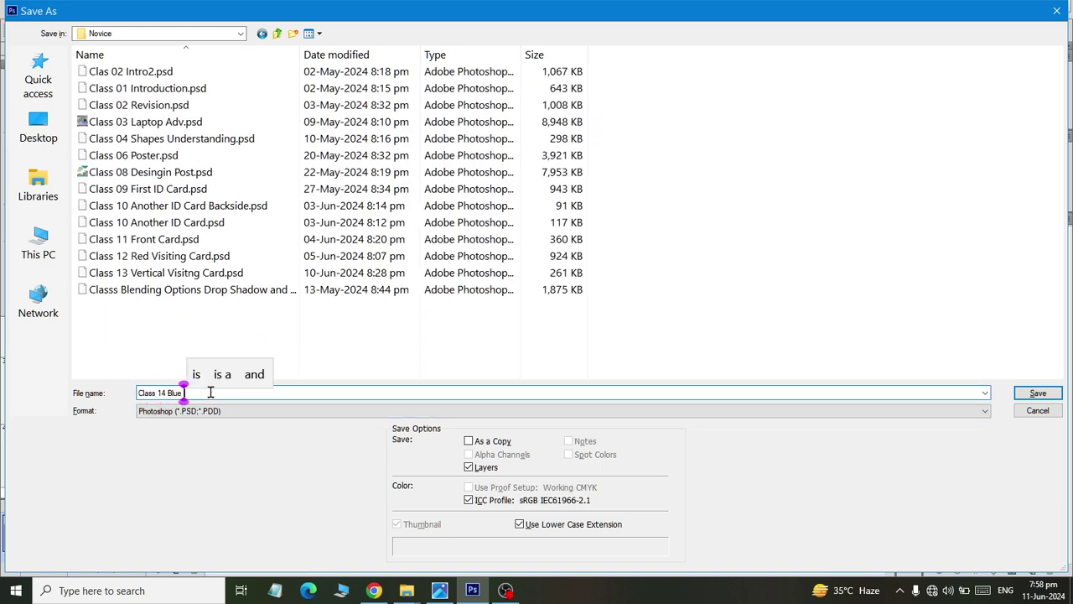
{"action": "type", "text": "Circle "}
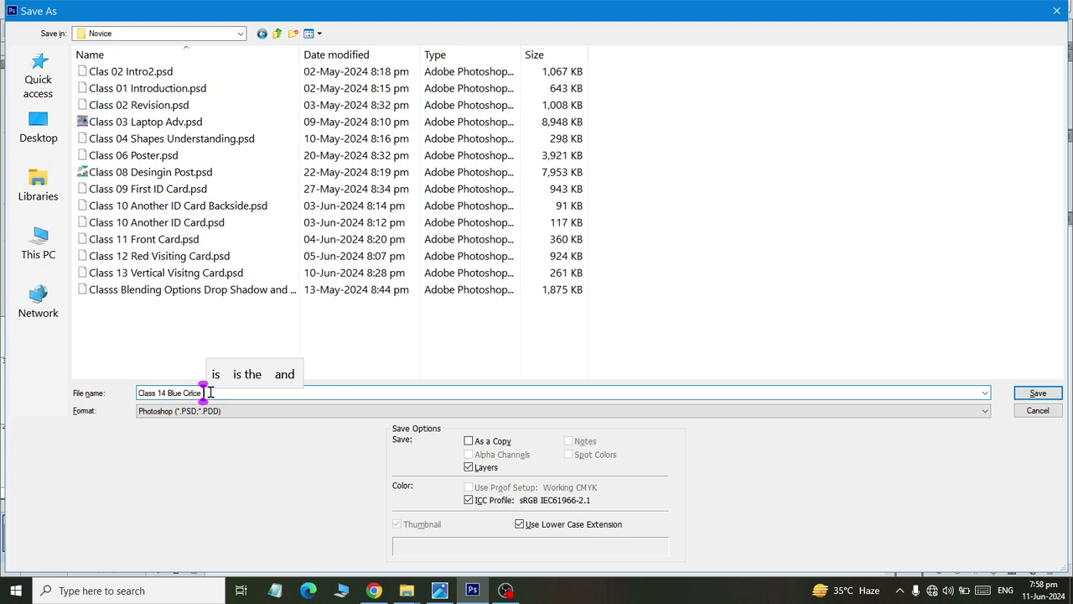
{"action": "type", "text": "Visi"}
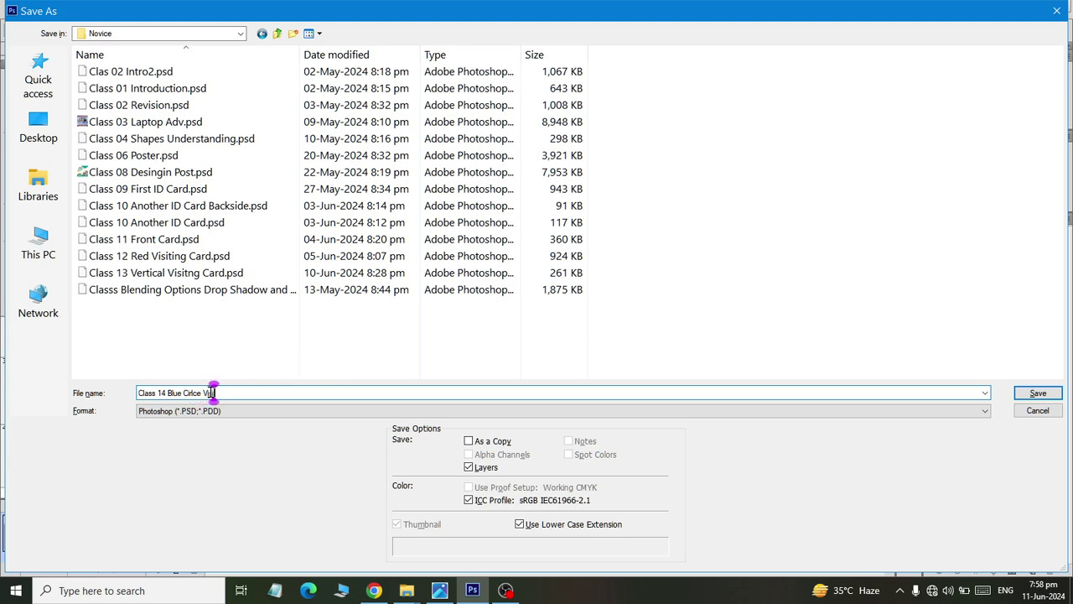
{"action": "type", "text": "ting Card"}
{"action": "key", "text": "Return"}
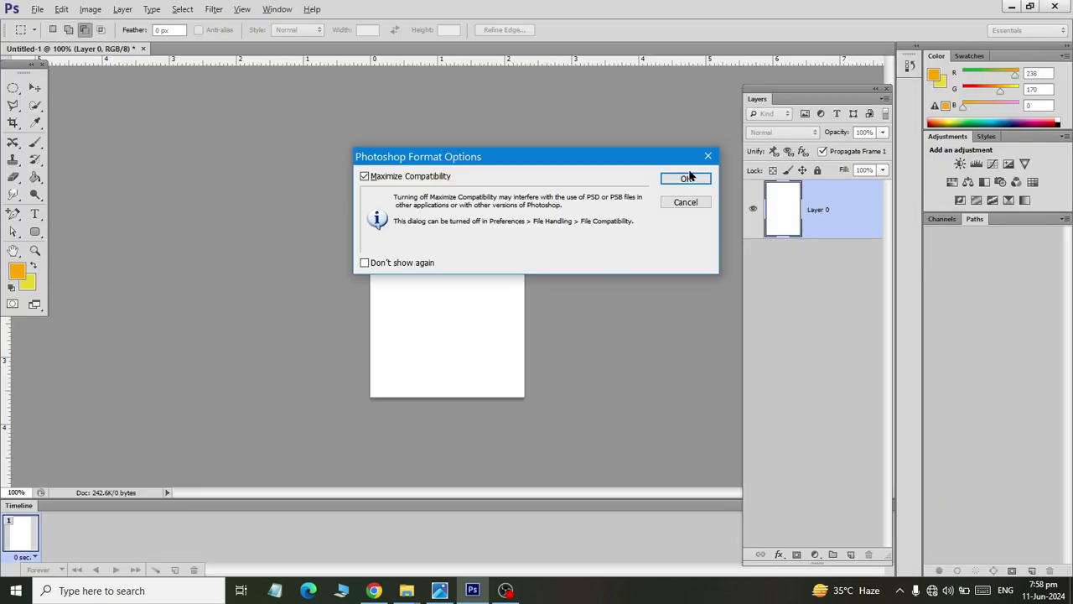
{"action": "left_click", "coordinate": [690, 178]}
{"action": "scroll", "coordinate": [425, 177], "scroll_direction": "up", "scroll_amount": 3}
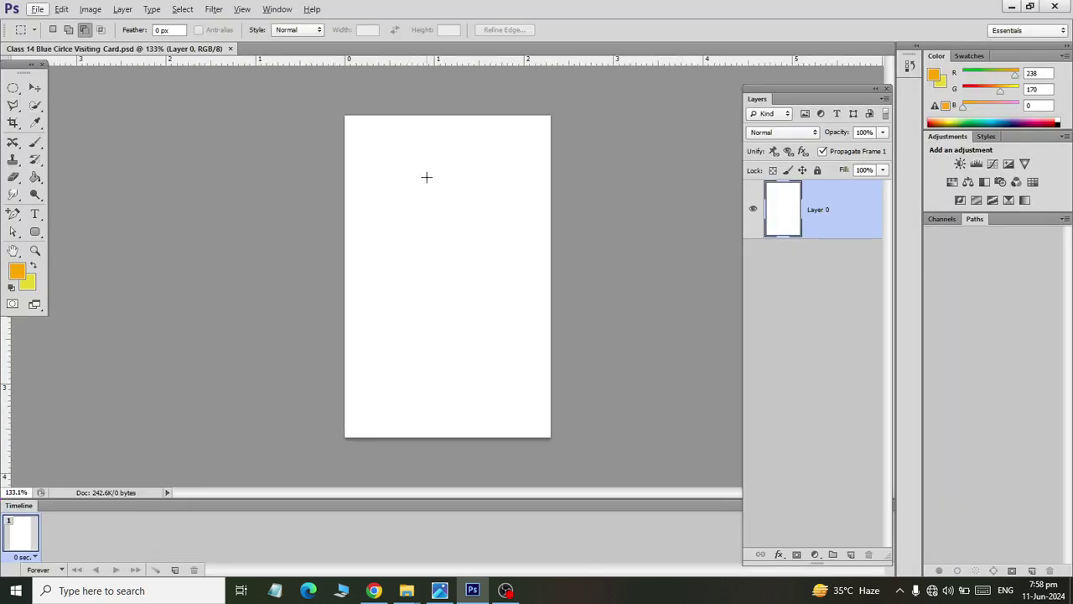
- Alt+Tab between the curve id card reference and Photoshop, ending on the reference image
{"action": "key", "text": "alt+Tab"}
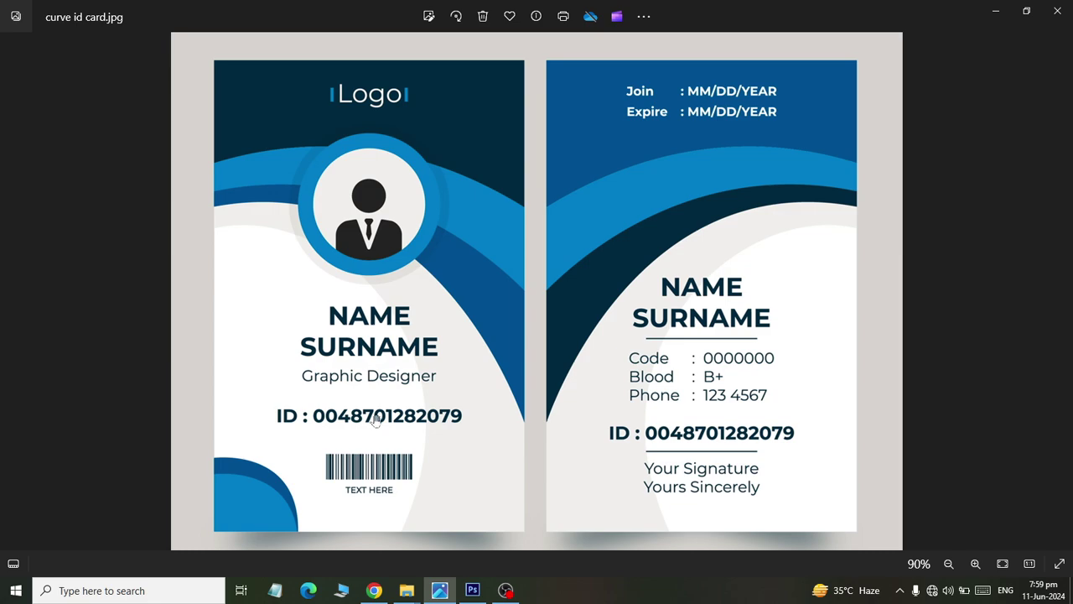
{"action": "key", "text": "alt+Tab"}
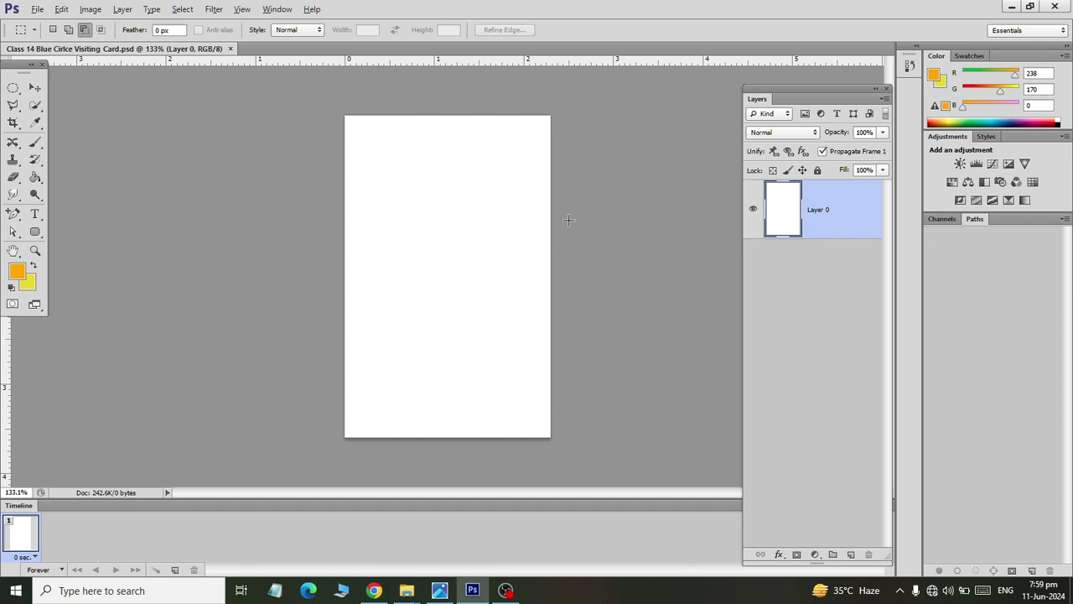
{"action": "key", "text": "alt+Tab"}
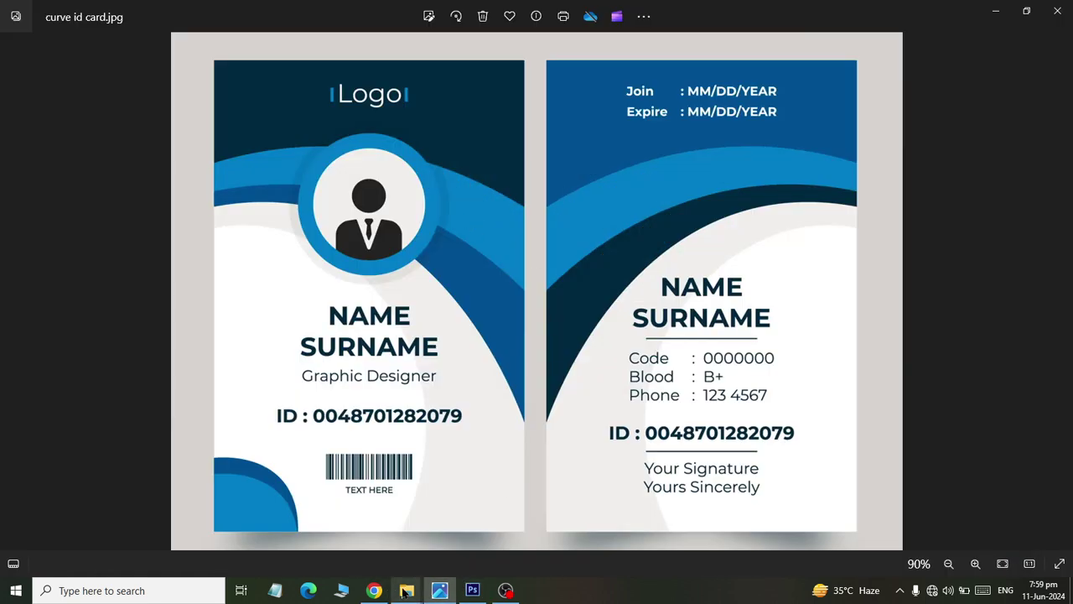
- Drag curve id card.jpg from File Explorer onto the canvas and confirm the placement
{"action": "mouse_move", "coordinate": [406, 590]}
{"action": "left_click", "coordinate": [520, 535]}
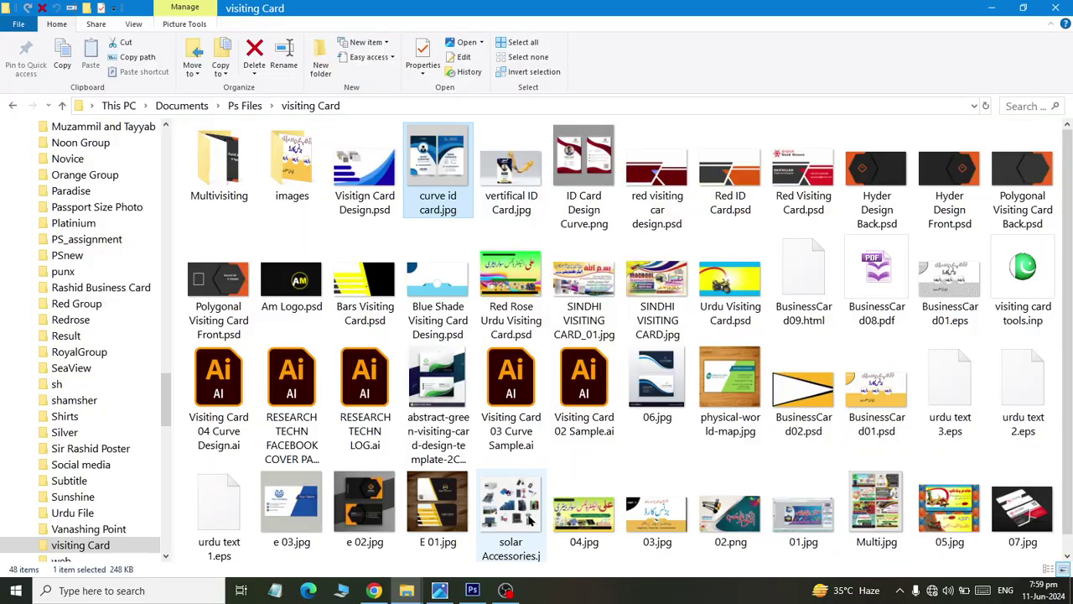
{"action": "key", "text": "alt+Tab"}
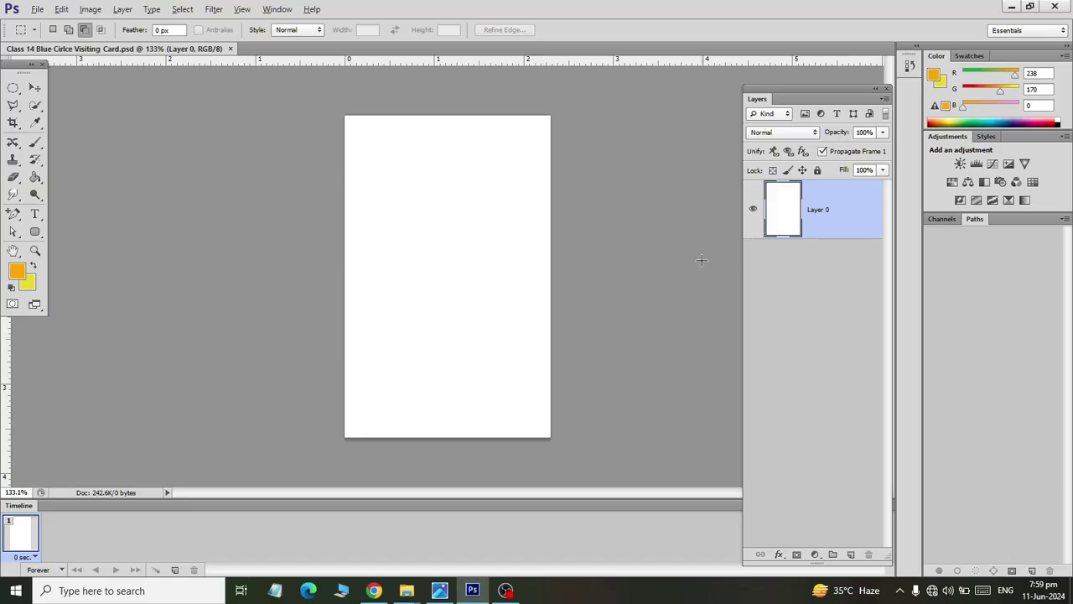
{"action": "left_click_drag", "start_coordinate": [687, 192], "coordinate": [696, 264]}
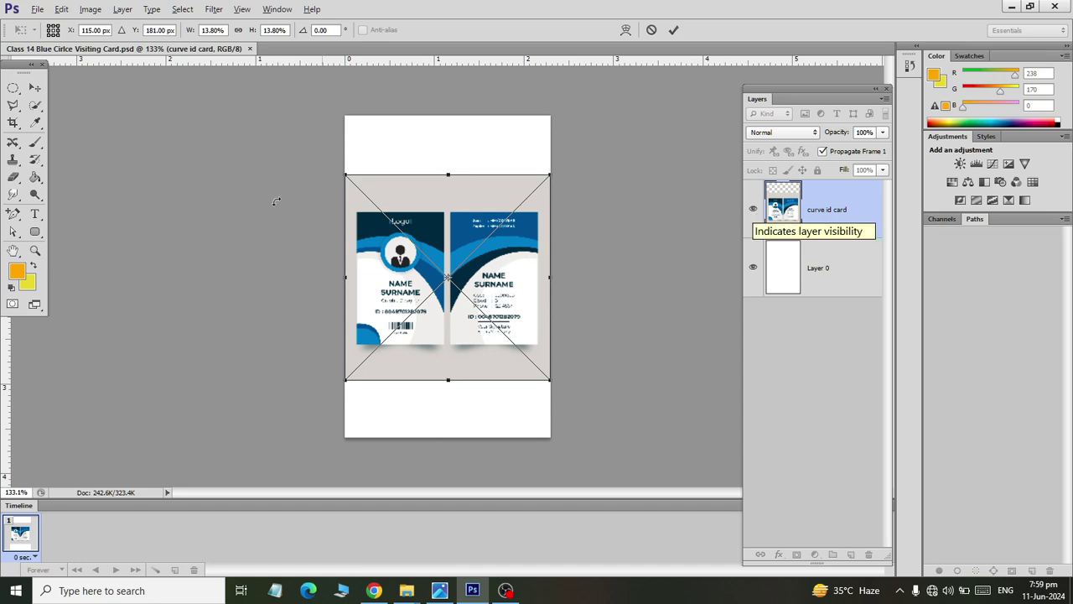
{"action": "left_click", "coordinate": [34, 87]}
{"action": "left_click", "coordinate": [470, 228]}
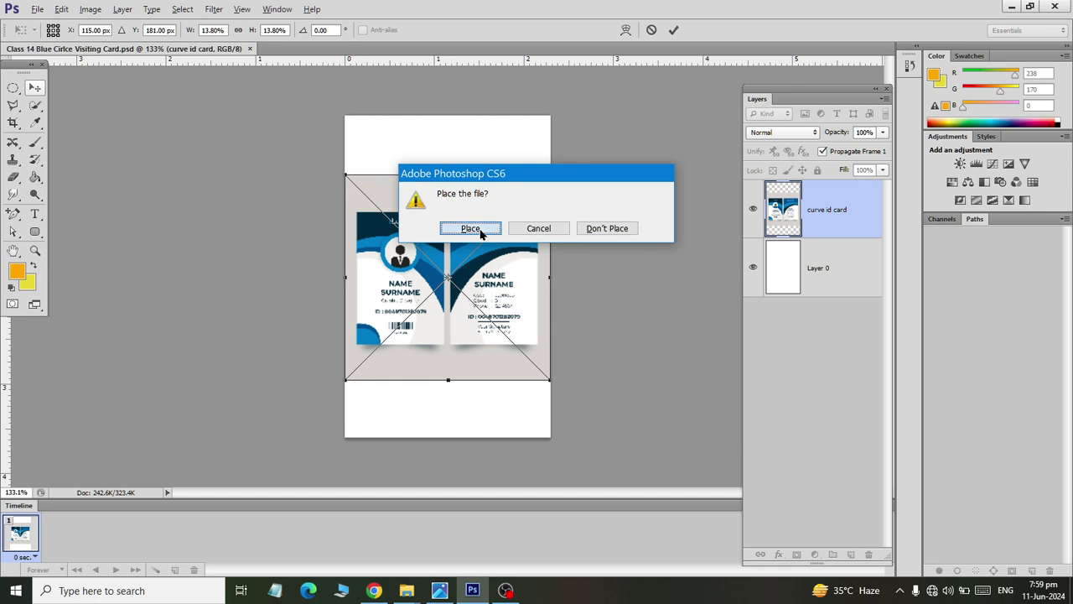
{"action": "scroll", "coordinate": [455, 240], "scroll_direction": "up", "scroll_amount": 5, "text": "alt"}
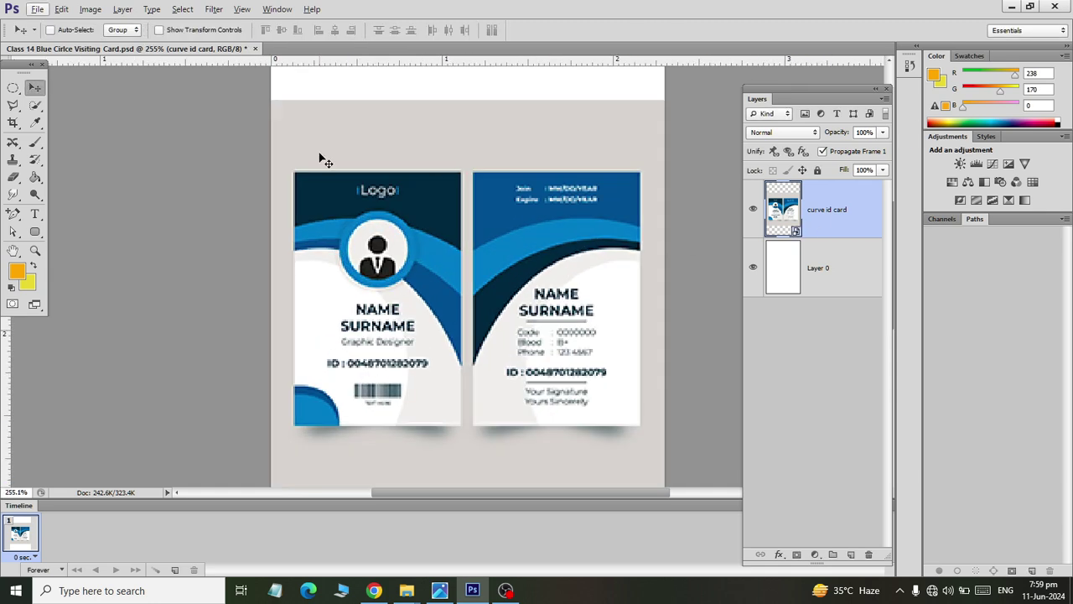
{"action": "scroll", "coordinate": [325, 162], "scroll_direction": "down", "scroll_amount": 3, "text": "alt"}
- Draw a small rectangle on the card with no stroke
{"action": "double_click", "coordinate": [851, 555]}
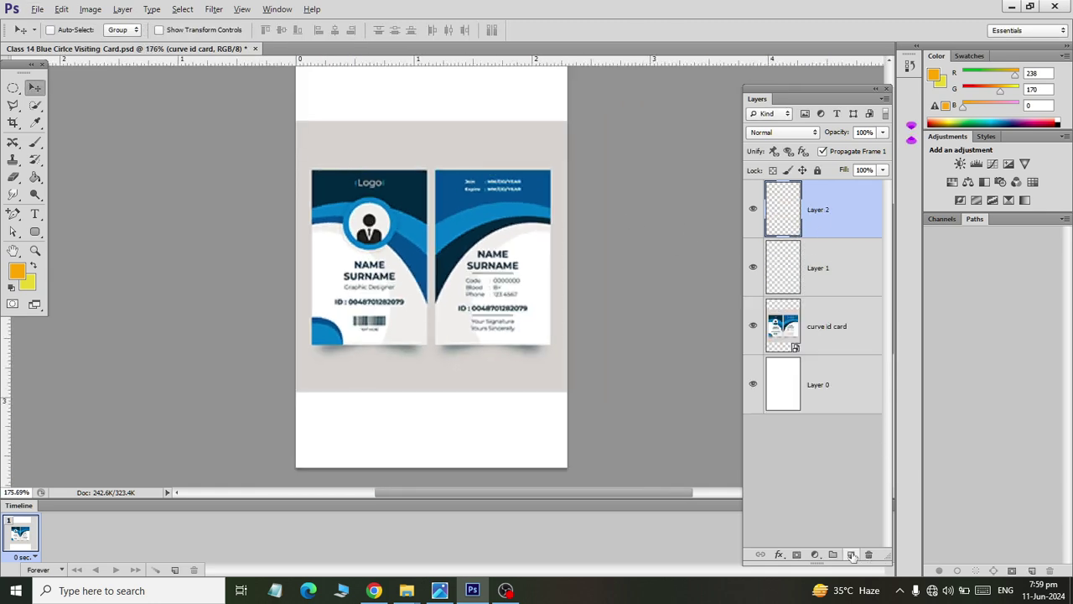
{"action": "key", "text": "Delete"}
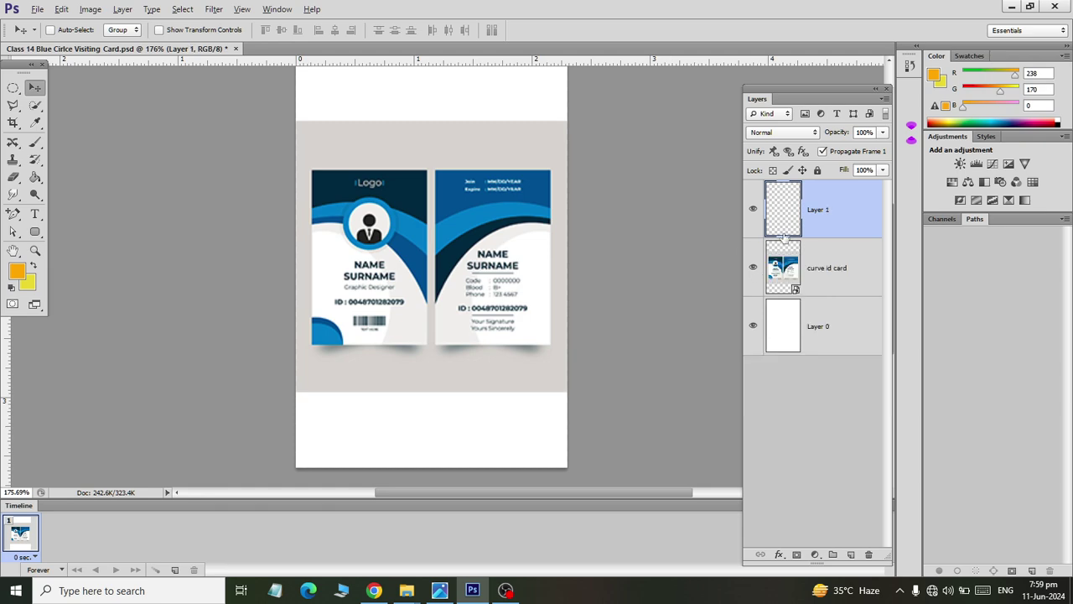
{"action": "left_click", "coordinate": [34, 232]}
{"action": "right_click", "coordinate": [34, 232]}
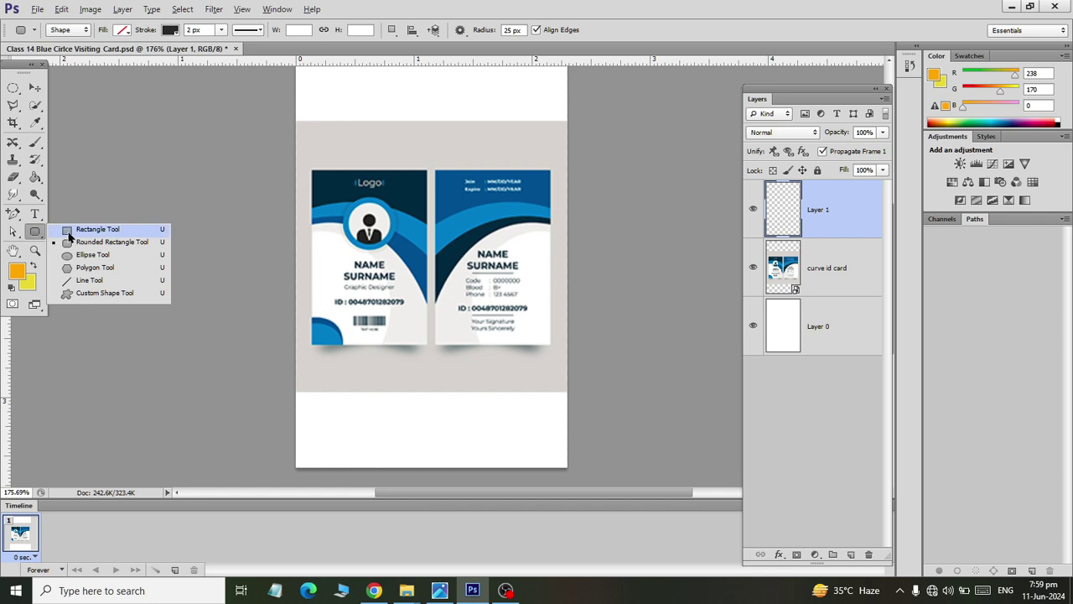
{"action": "left_click", "coordinate": [93, 228]}
{"action": "left_click_drag", "start_coordinate": [316, 393], "coordinate": [350, 435]}
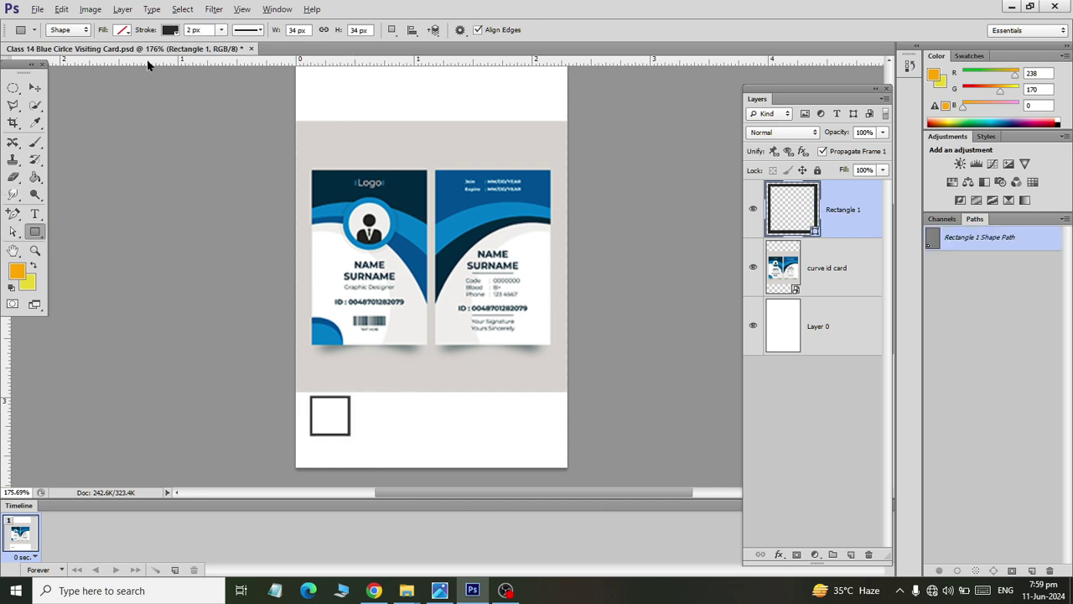
{"action": "left_click", "coordinate": [174, 30]}
{"action": "left_click", "coordinate": [114, 56]}
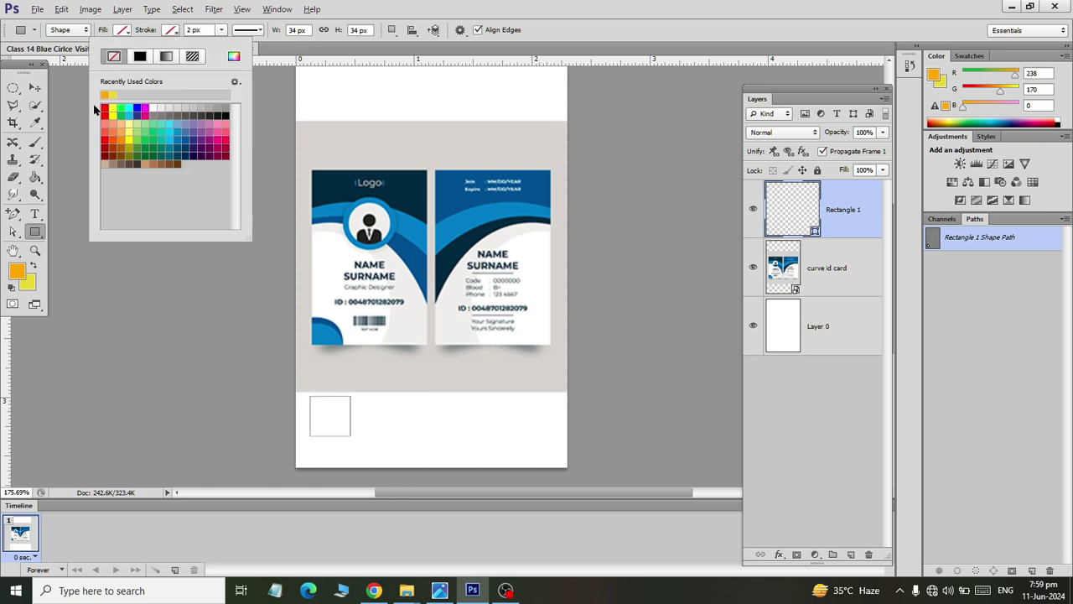
- Fill the rectangle with the navy hex code sampled from the card header
{"action": "left_click", "coordinate": [36, 122]}
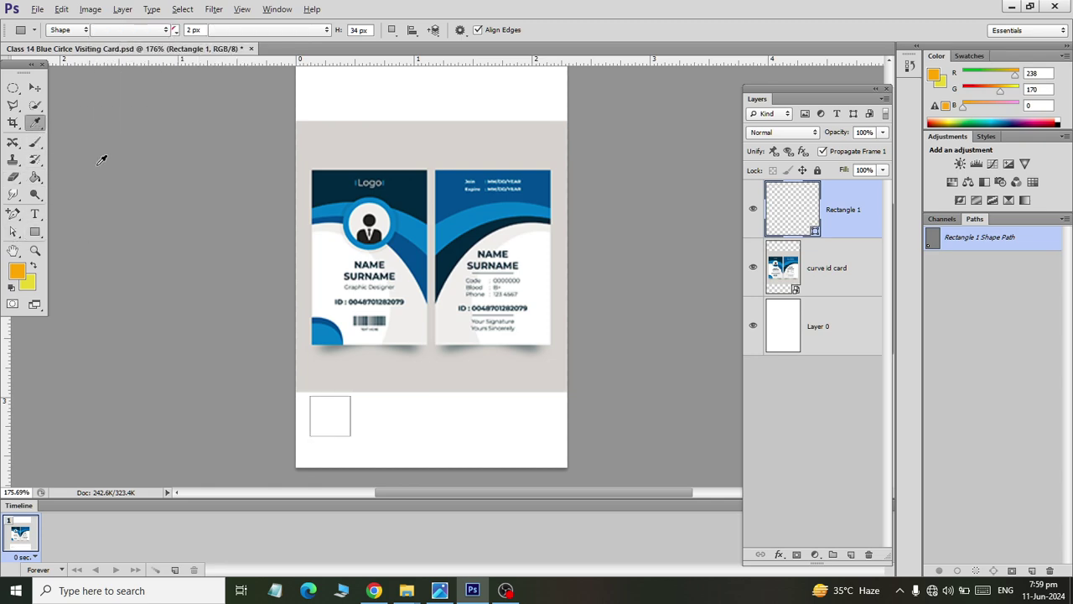
{"action": "left_click", "coordinate": [337, 180]}
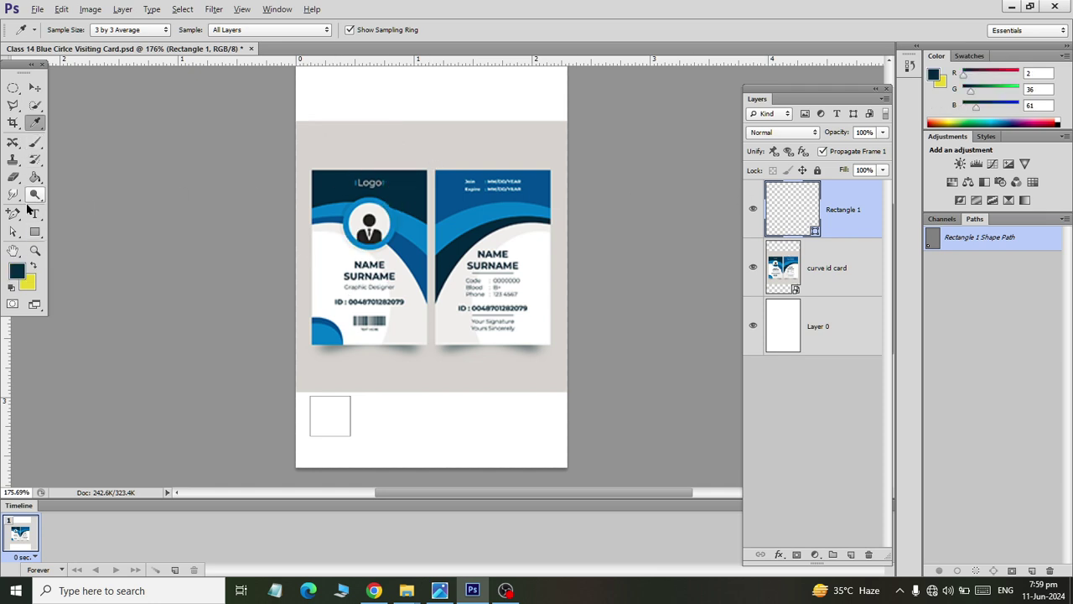
{"action": "left_click", "coordinate": [17, 272]}
{"action": "double_click", "coordinate": [859, 280]}
{"action": "key", "text": "ctrl+c"}
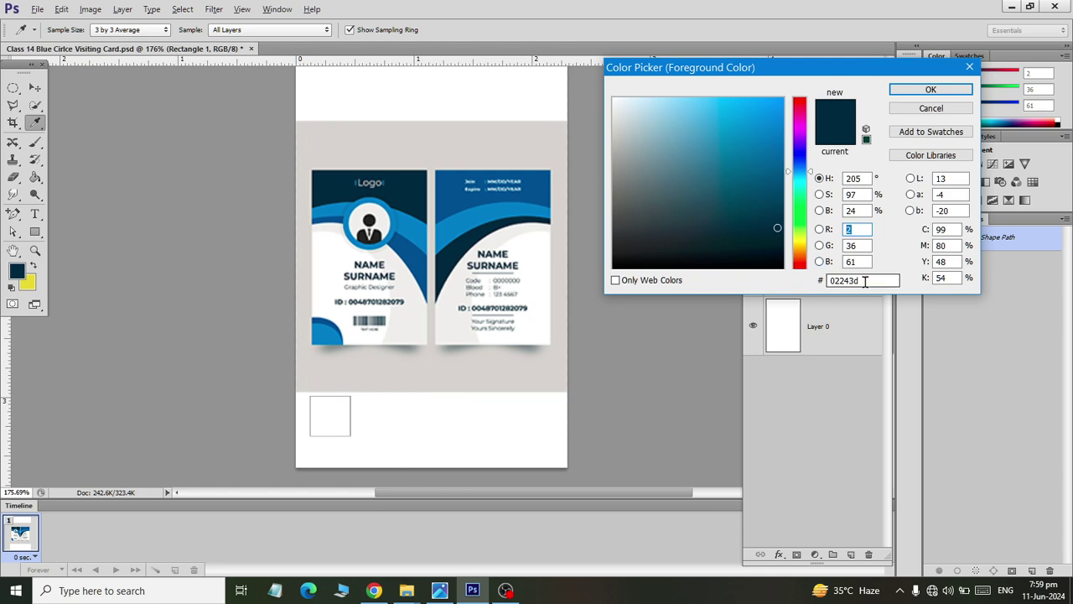
{"action": "key", "text": "Return"}
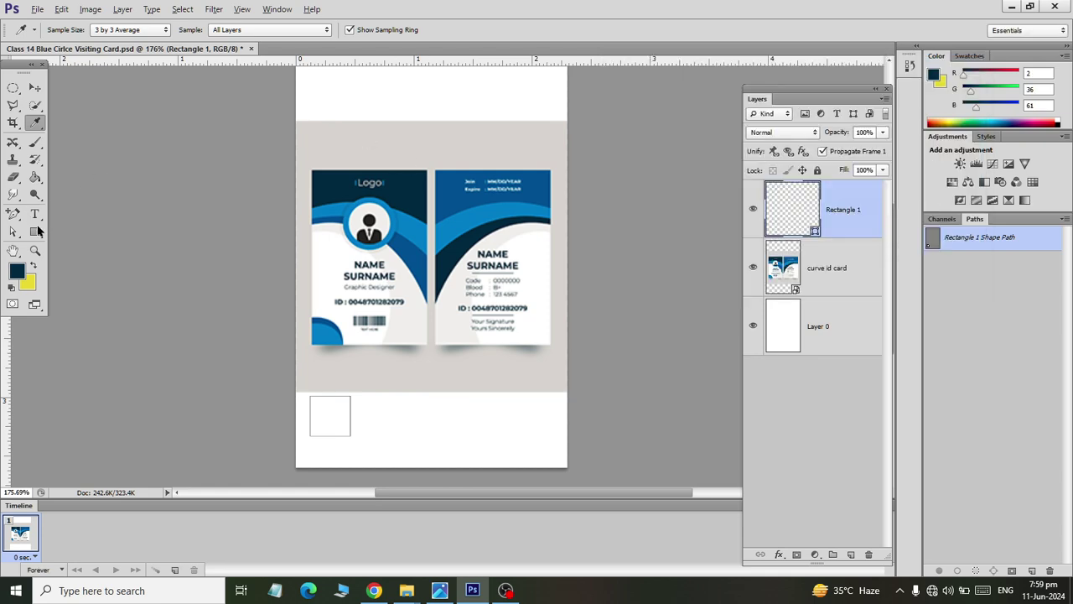
{"action": "left_click", "coordinate": [34, 232]}
{"action": "left_click", "coordinate": [122, 31]}
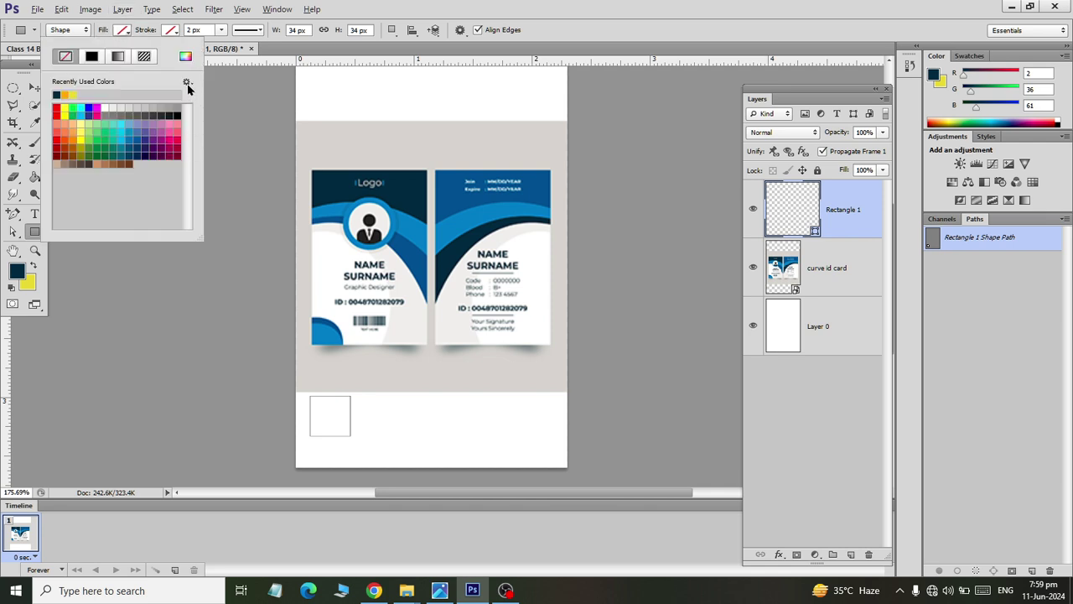
{"action": "left_click", "coordinate": [186, 57]}
{"action": "double_click", "coordinate": [860, 280]}
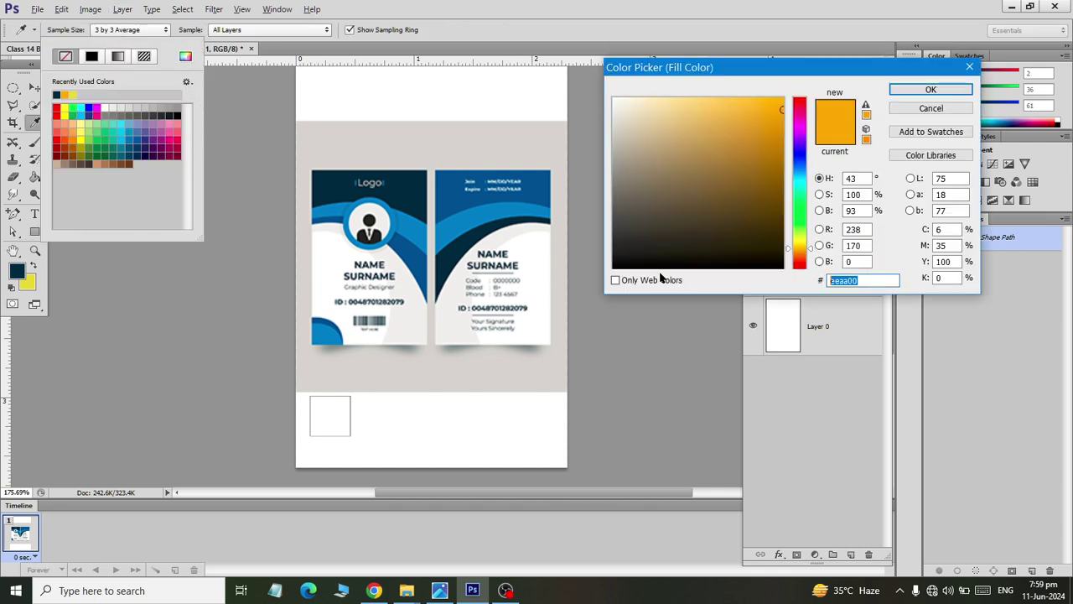
{"action": "key", "text": "ctrl+v"}
{"action": "left_click", "coordinate": [930, 89]}
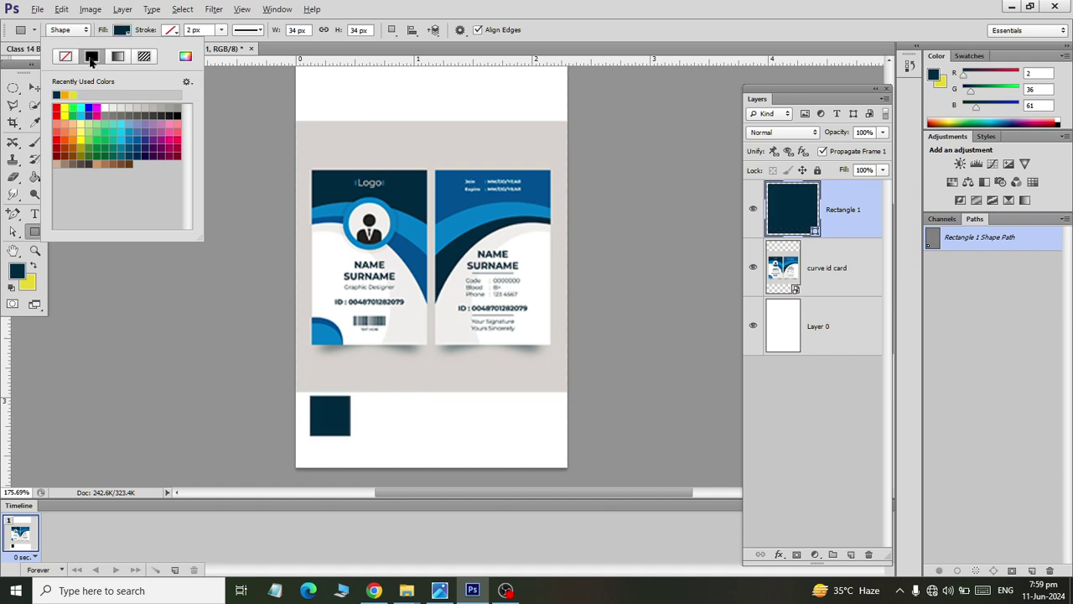
{"action": "left_click", "coordinate": [420, 5]}
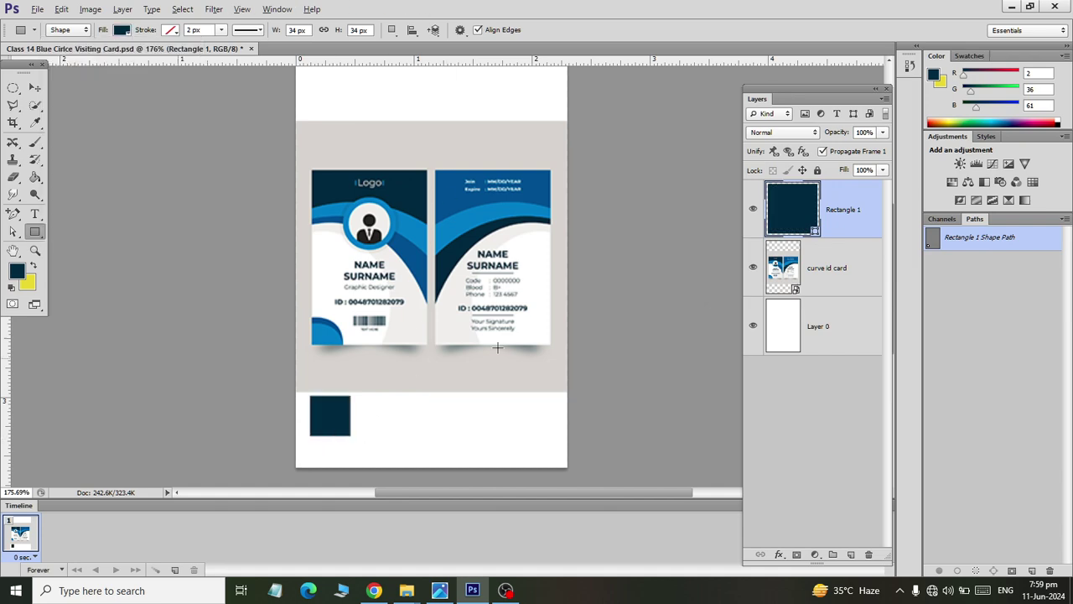
- Duplicate the navy square, fill it bright blue from the card curve, and move it right
{"action": "key", "text": "ctrl+j"}
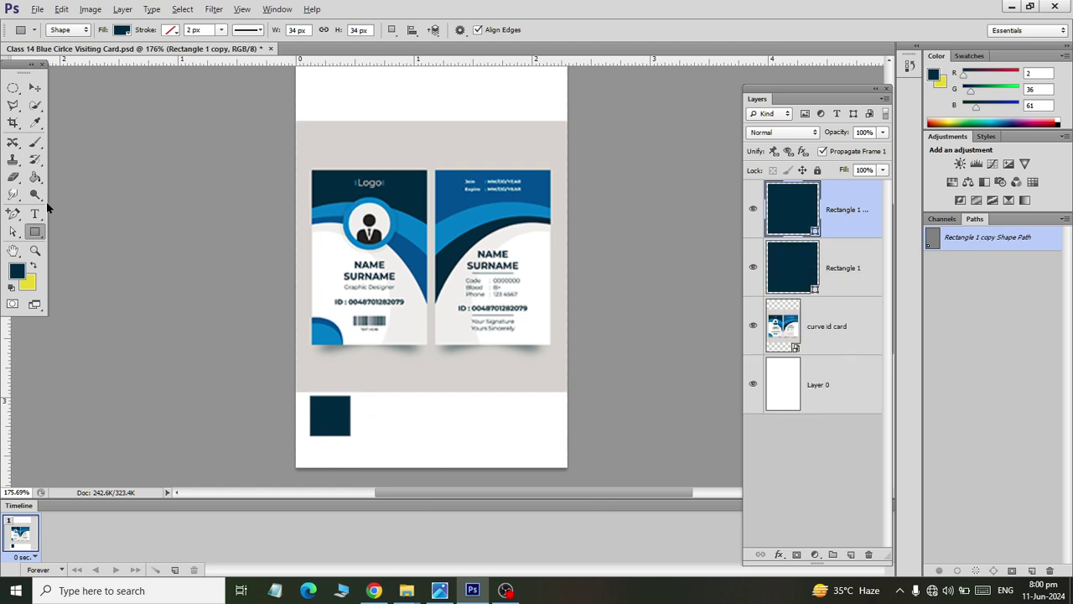
{"action": "left_click", "coordinate": [35, 123]}
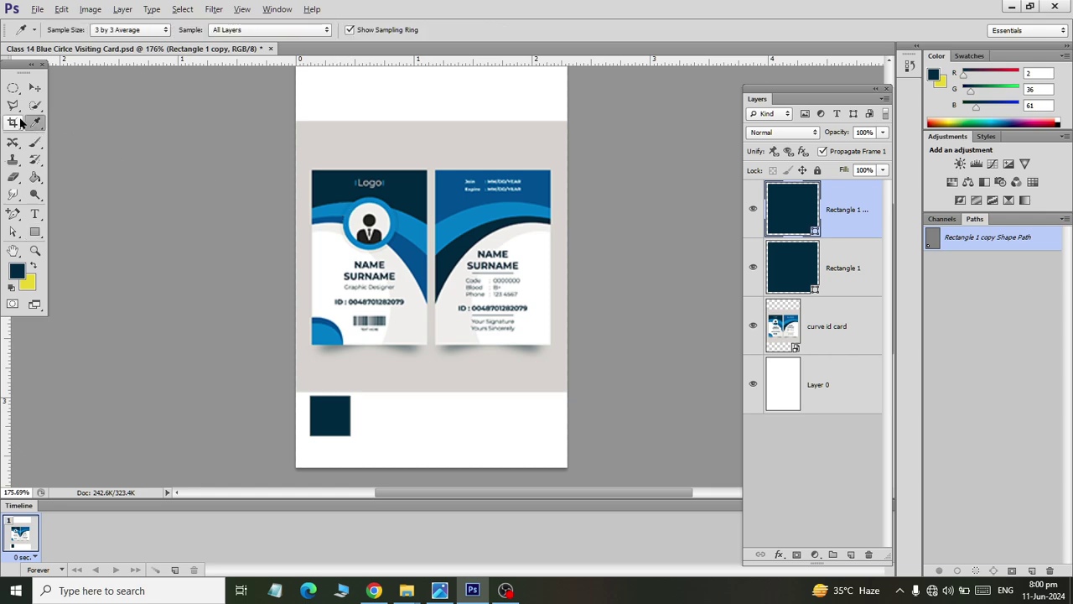
{"action": "double_click", "coordinate": [768, 220]}
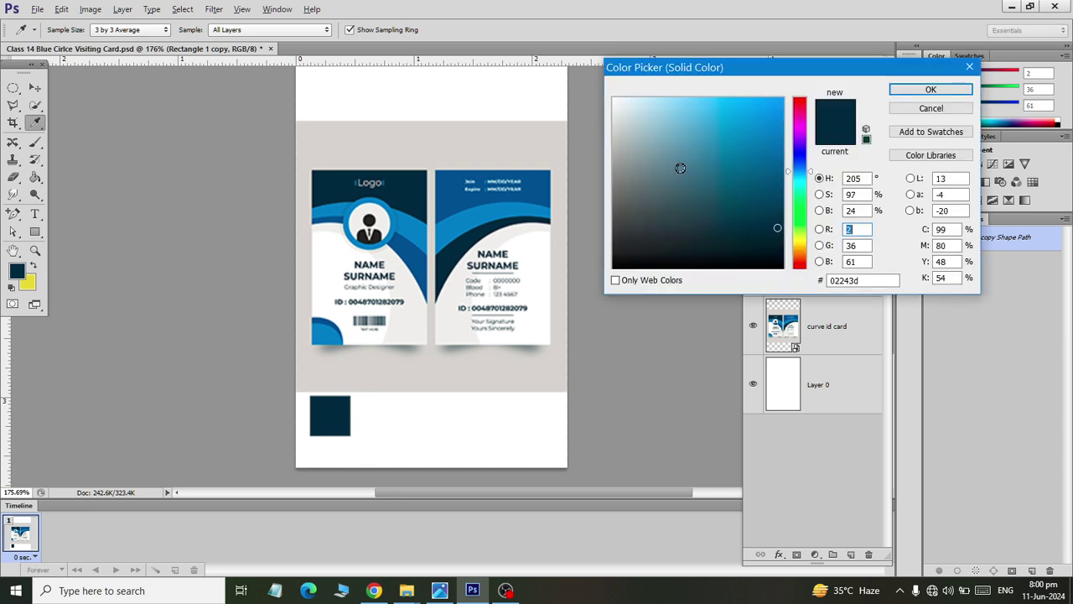
{"action": "left_click", "coordinate": [406, 215]}
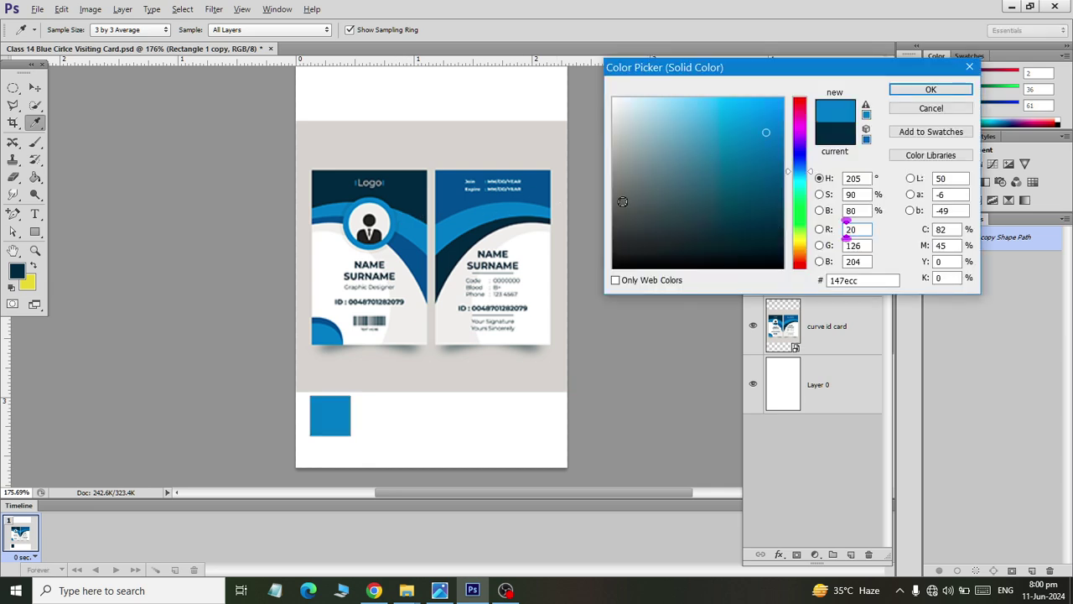
{"action": "left_click", "coordinate": [931, 89]}
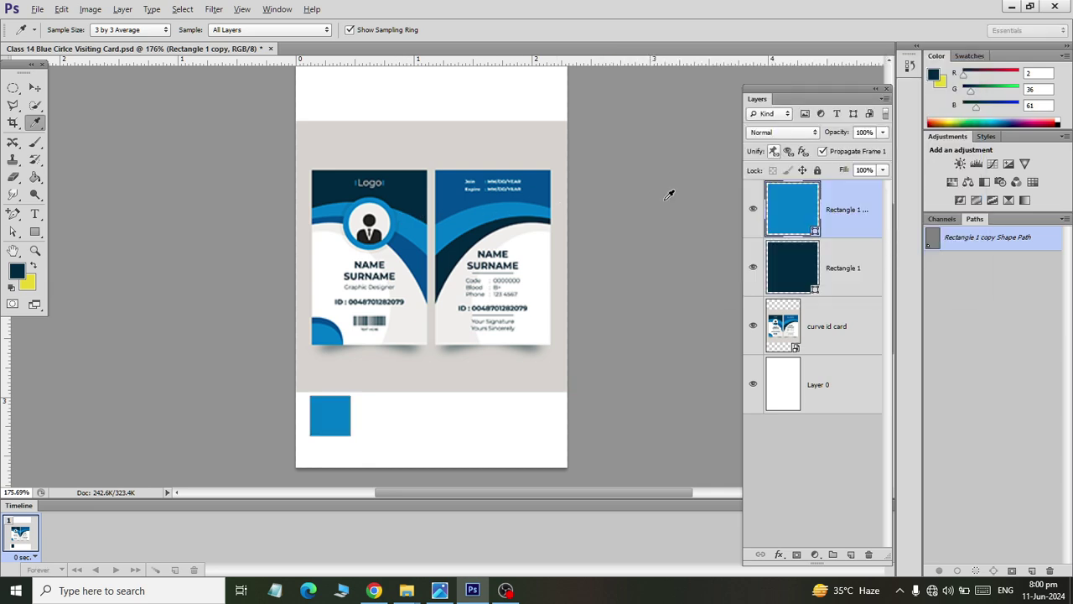
{"action": "left_click", "coordinate": [34, 87]}
{"action": "left_click_drag", "start_coordinate": [334, 425], "coordinate": [426, 415]}
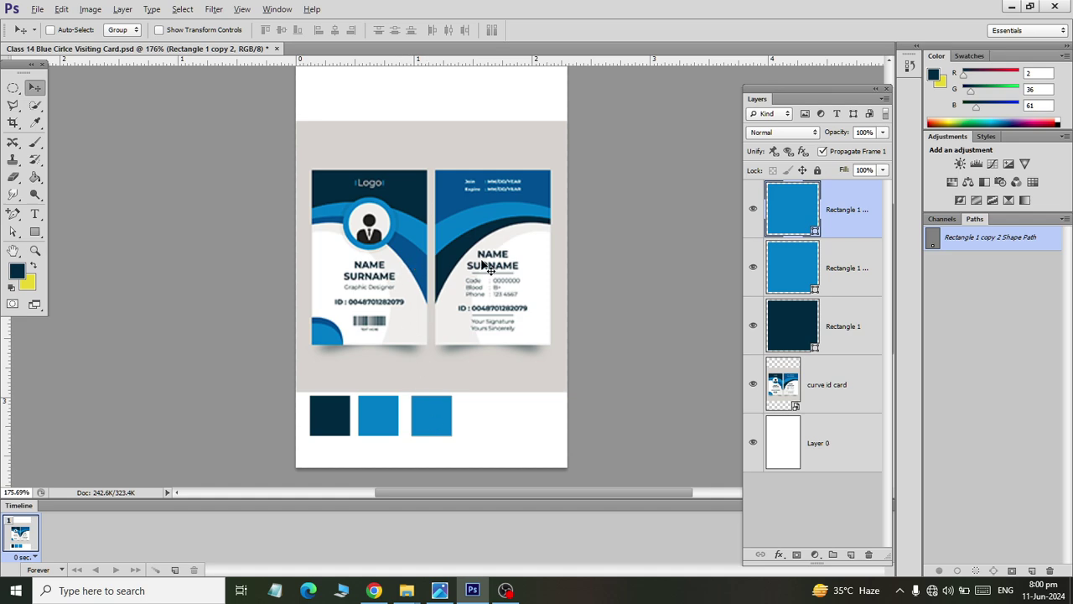
- Make the third square deeper blue from the card, then duplicate it and move the copy right
{"action": "double_click", "coordinate": [809, 195]}
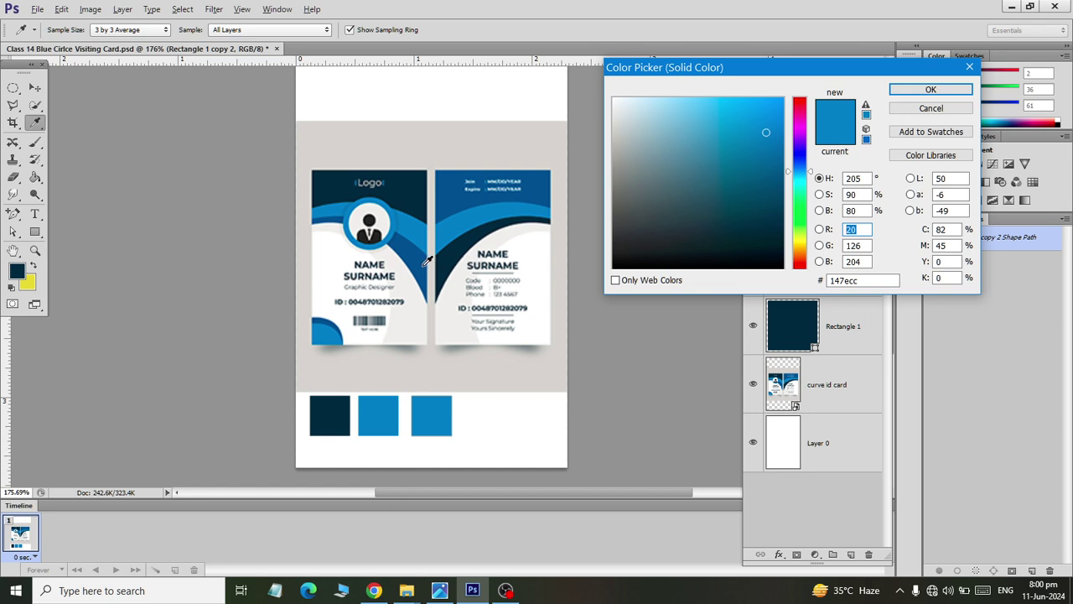
{"action": "left_click", "coordinate": [487, 243]}
{"action": "left_click", "coordinate": [923, 90]}
{"action": "key", "text": "v"}
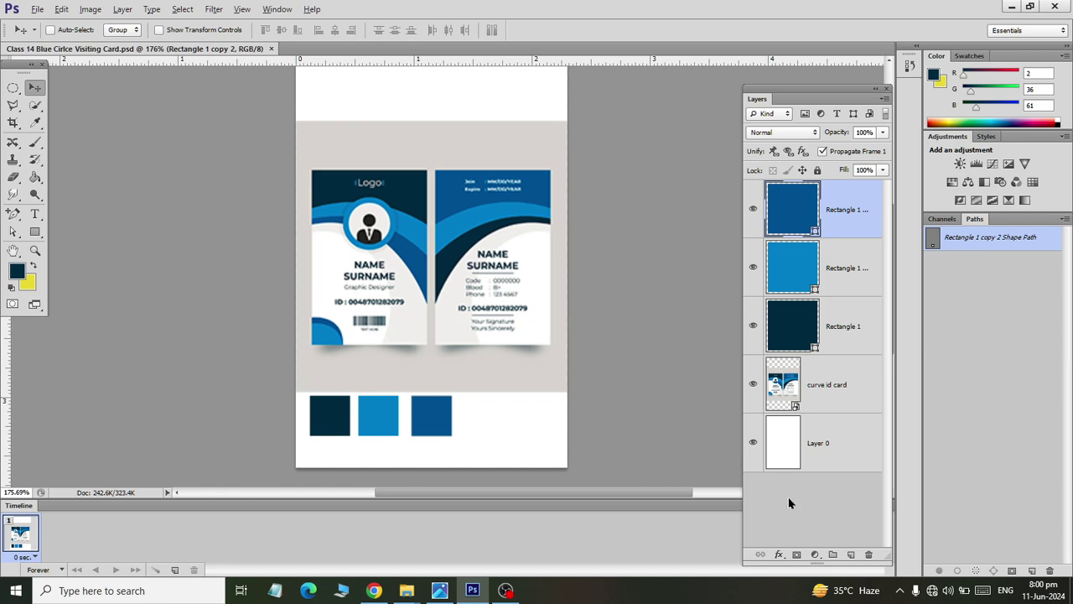
{"action": "key", "text": "ctrl+j"}
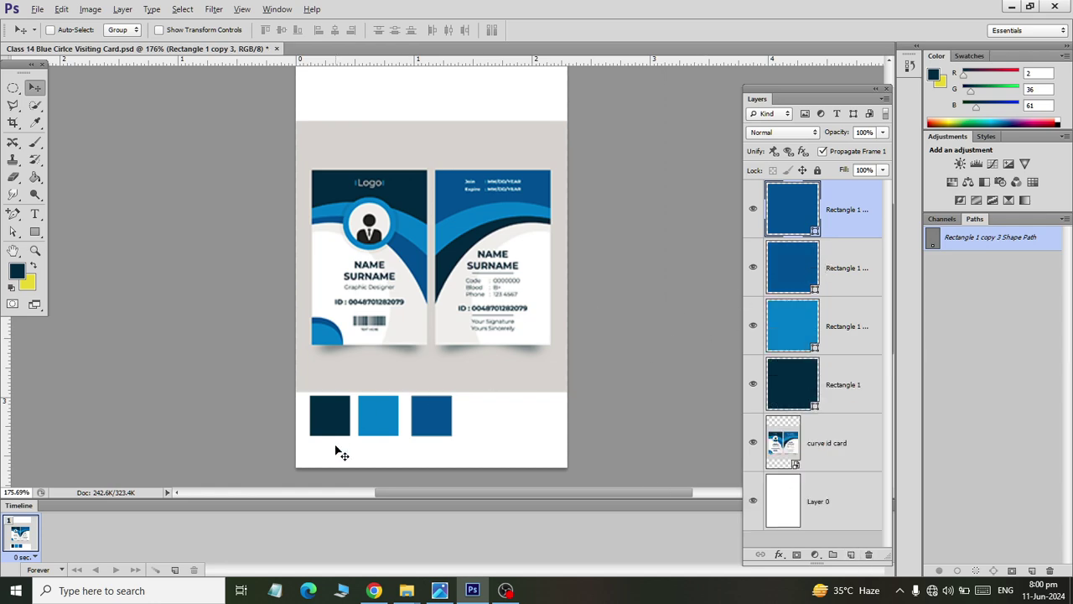
{"action": "left_click_drag", "start_coordinate": [429, 423], "coordinate": [484, 433], "text": "alt"}
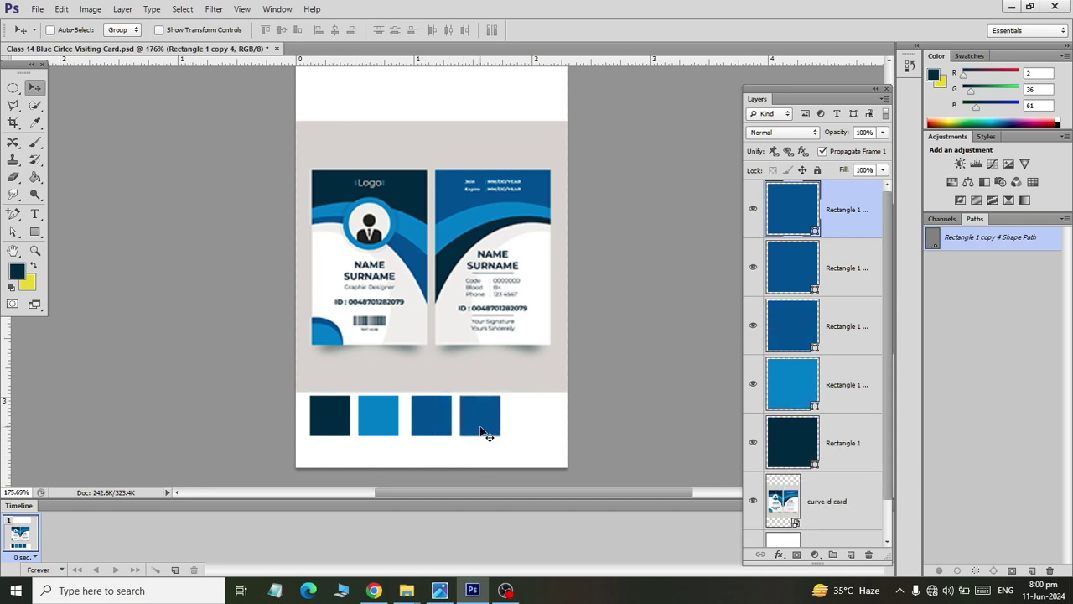
- Fill the fourth square light grey (#efefef), then hide the card layer and group it
{"action": "double_click", "coordinate": [804, 201]}
{"action": "left_click", "coordinate": [411, 326]}
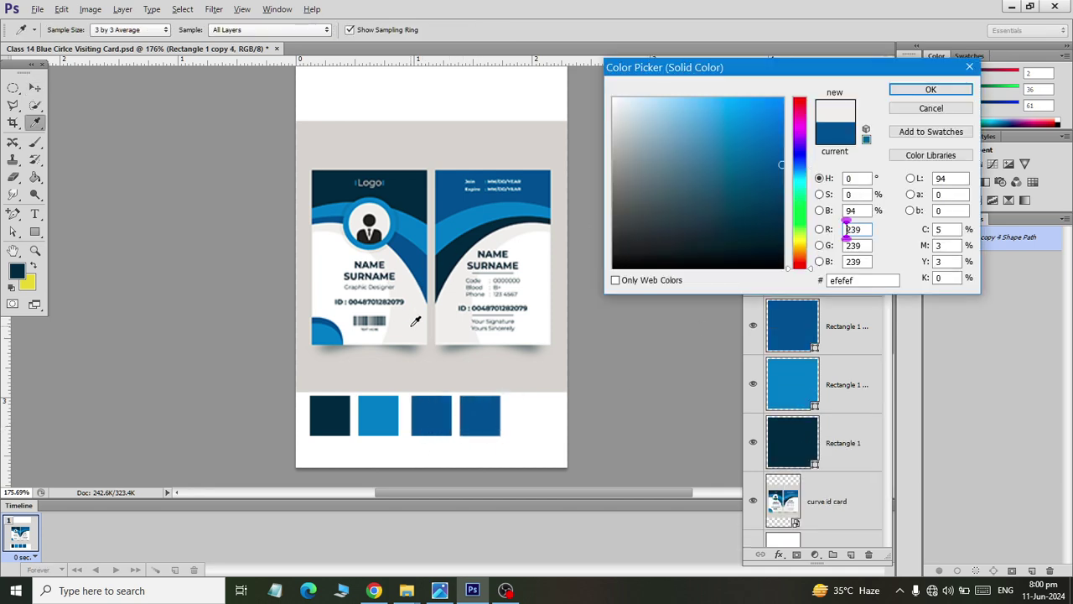
{"action": "left_click", "coordinate": [929, 89]}
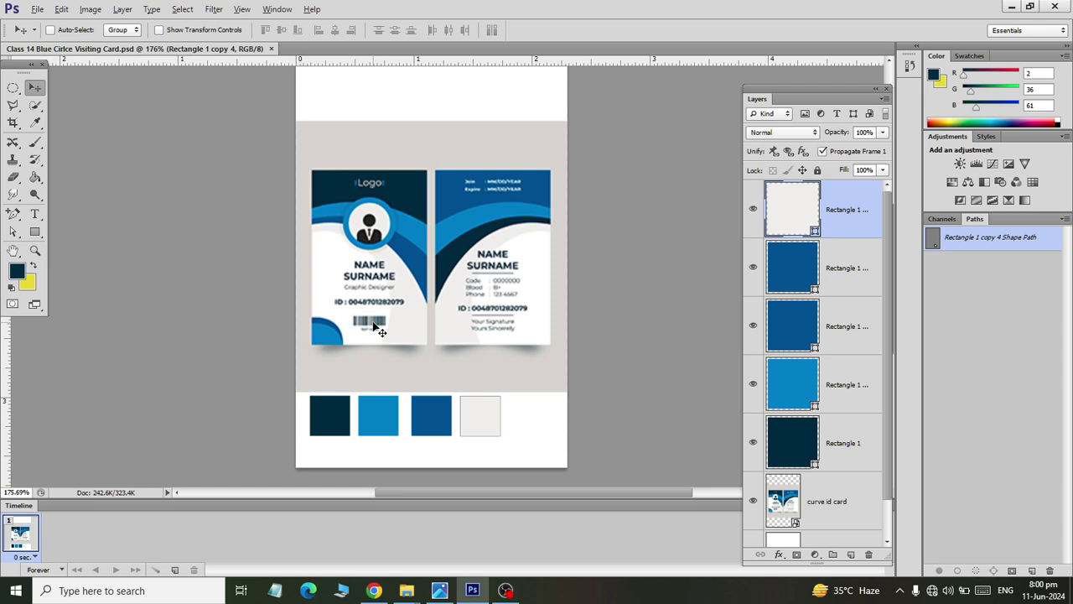
{"action": "left_click", "coordinate": [752, 501]}
{"action": "scroll", "coordinate": [805, 419], "scroll_direction": "down", "scroll_amount": 1}
{"action": "left_click_drag", "start_coordinate": [788, 452], "coordinate": [833, 554]}
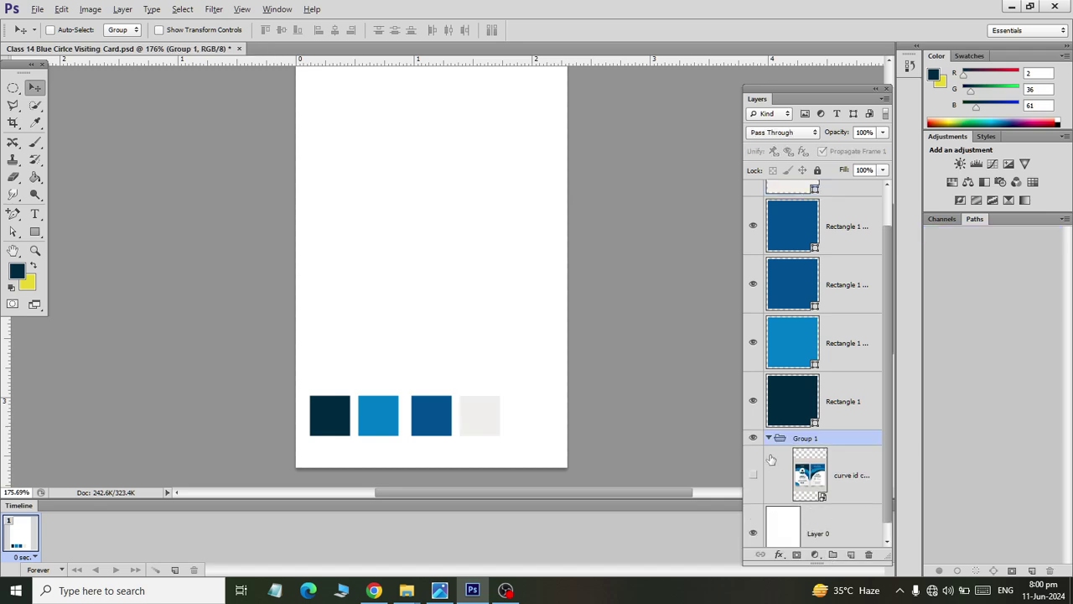
- Undo the grouping and move the hidden card layer below Layer 0
{"action": "key", "text": "ctrl+z"}
{"action": "scroll", "coordinate": [839, 514], "scroll_direction": "down", "scroll_amount": 1}
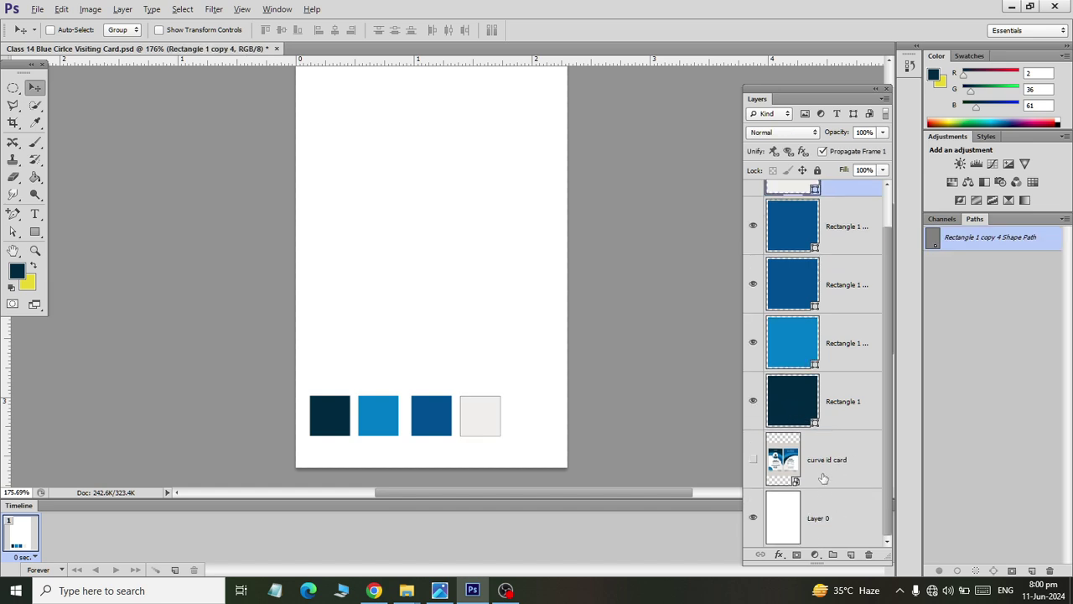
{"action": "left_click_drag", "start_coordinate": [824, 478], "coordinate": [829, 534]}
{"action": "left_click", "coordinate": [817, 463]}
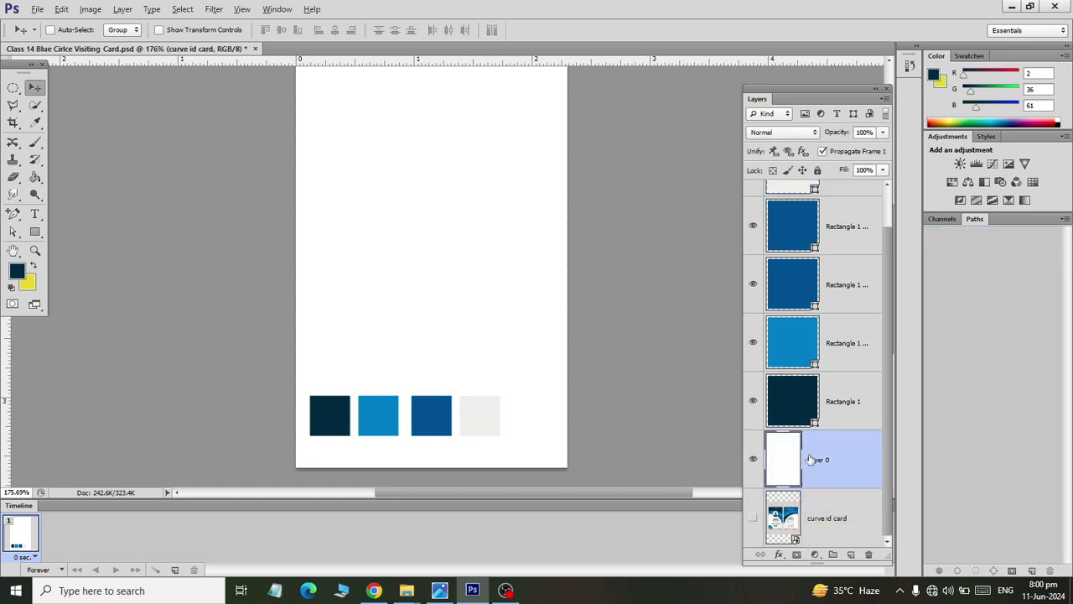
{"action": "scroll", "coordinate": [784, 430], "scroll_direction": "up", "scroll_amount": 1}
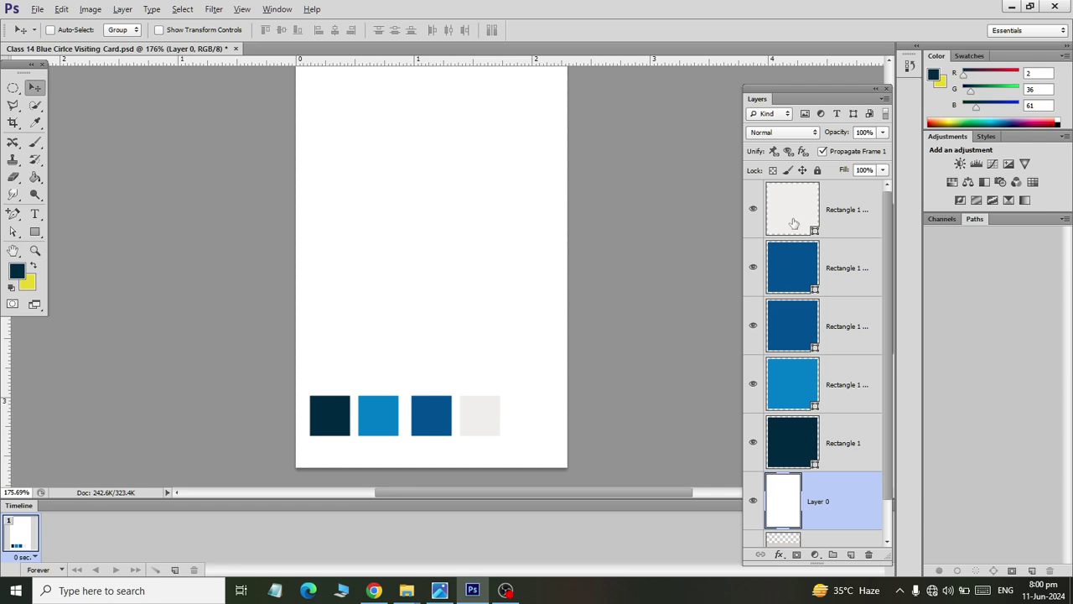
- Delete the duplicate blue square layer, check the reference, and select Layer 0
{"action": "left_click", "coordinate": [804, 290]}
{"action": "key", "text": "Delete"}
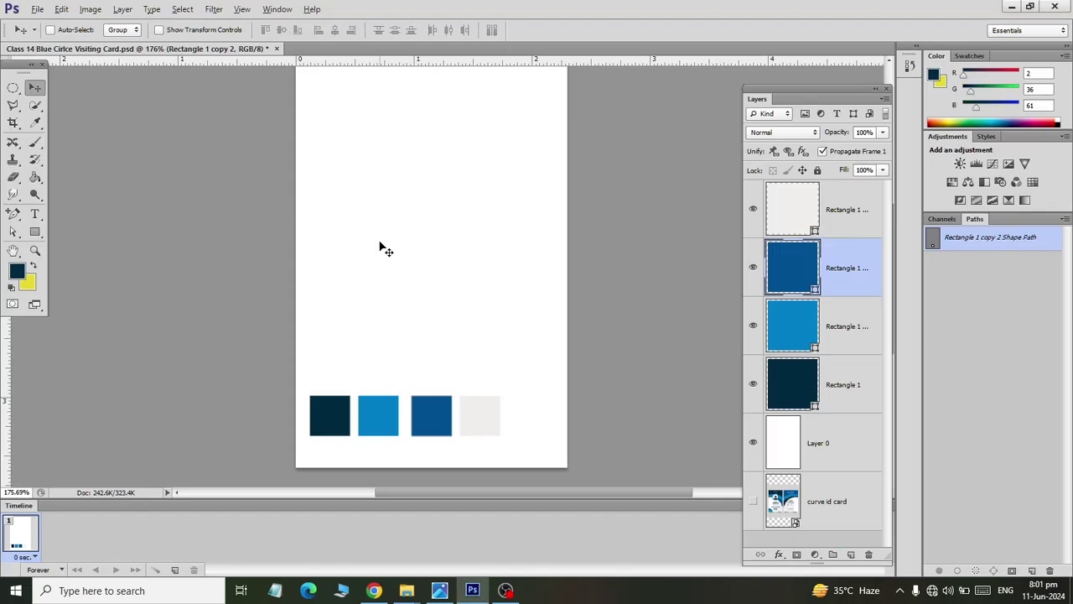
{"action": "key", "text": "alt+Tab"}
{"action": "key", "text": "alt+Tab"}
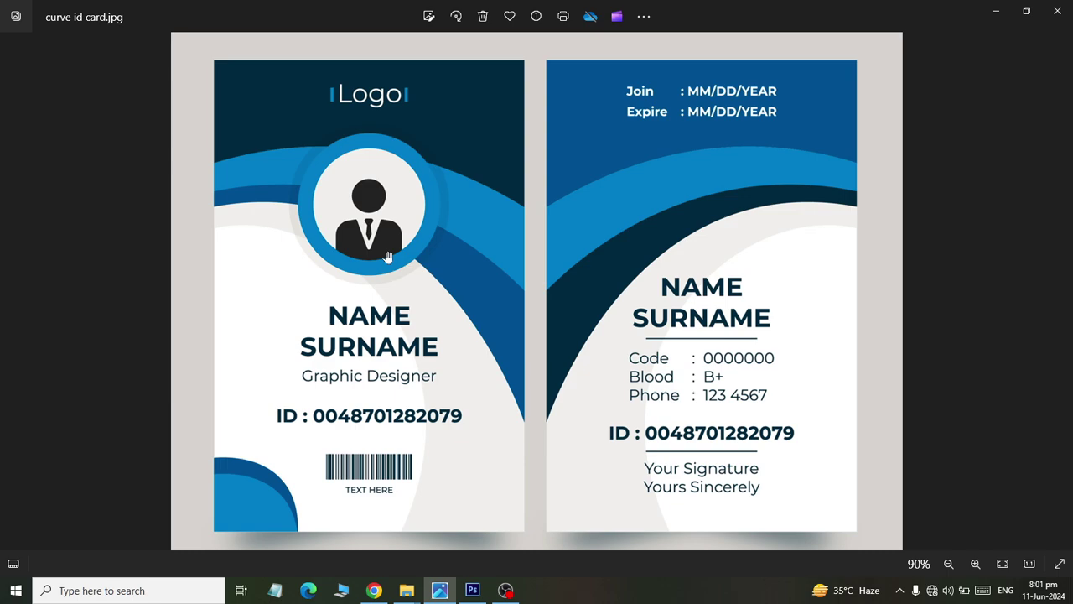
{"action": "key", "text": "alt+Tab"}
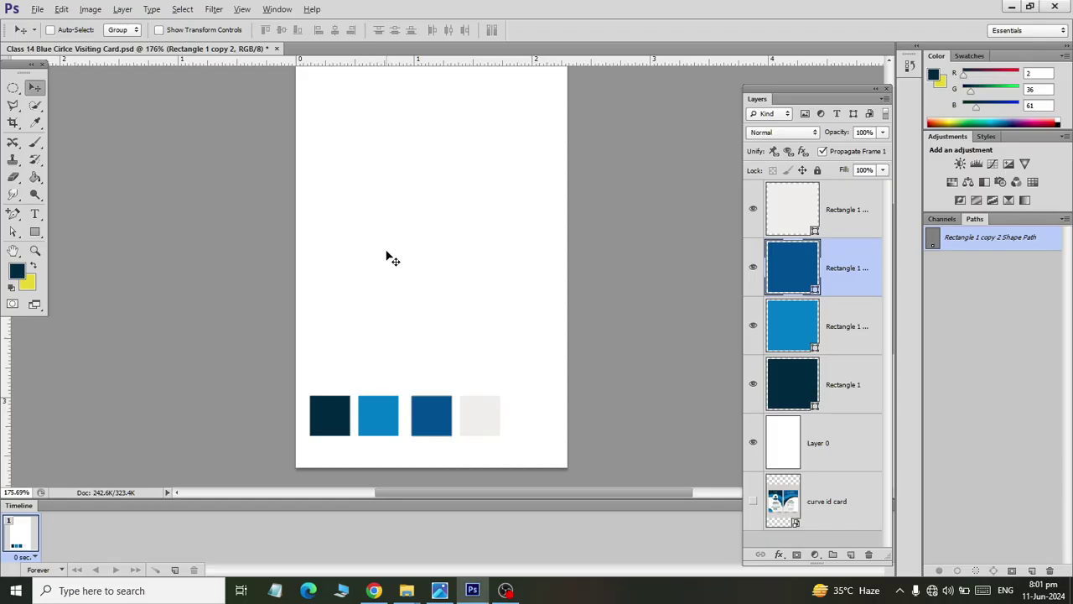
{"action": "left_click", "coordinate": [822, 216]}
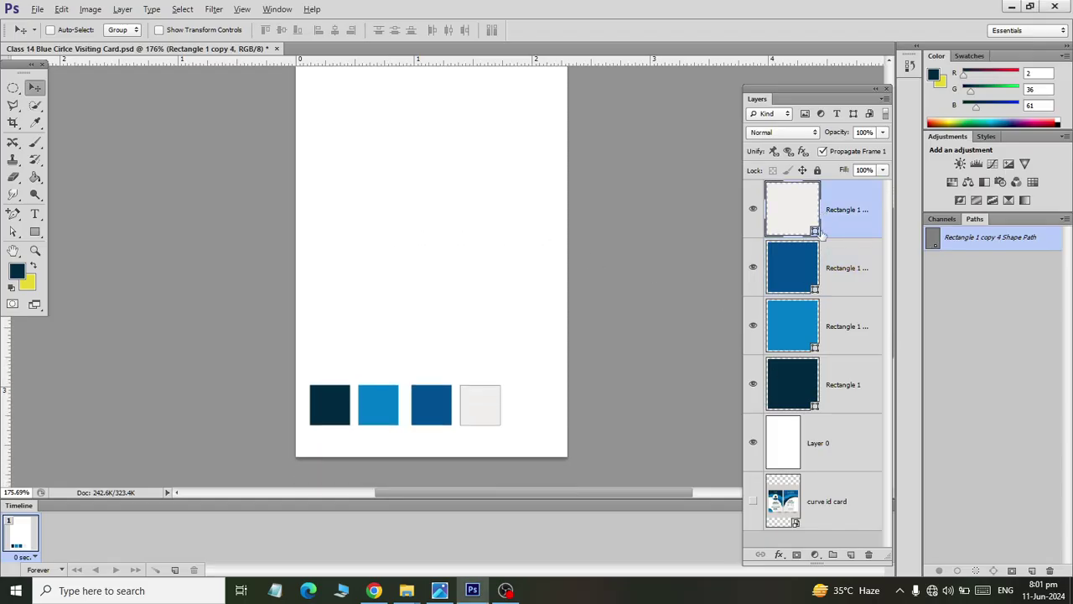
{"action": "left_click", "coordinate": [842, 440]}
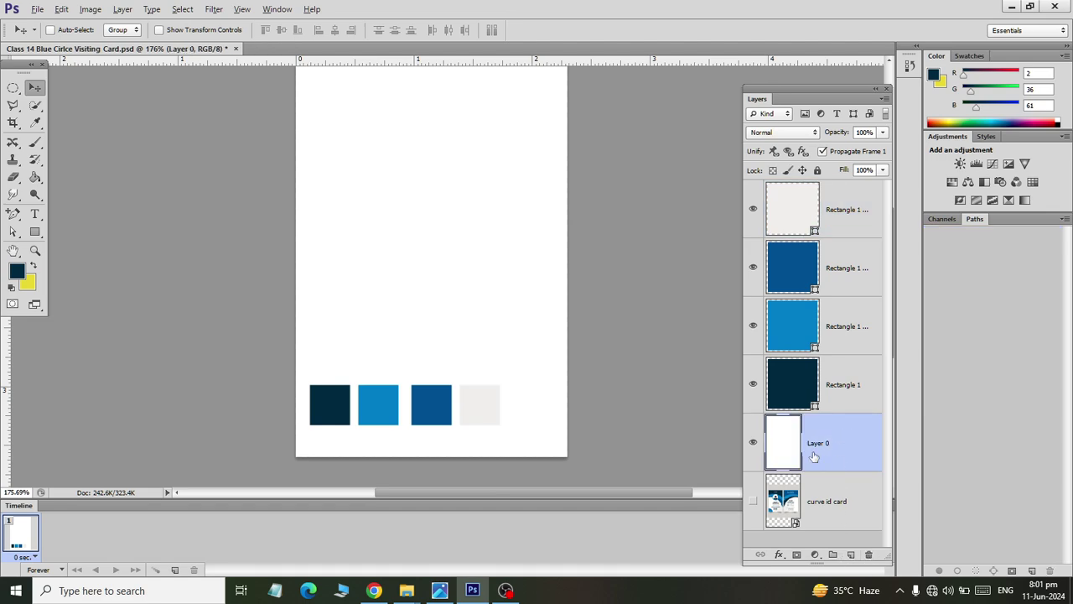
- Paint-bucket fill Layer 0 with the navy #02243d from the first swatch
{"action": "left_click", "coordinate": [34, 177]}
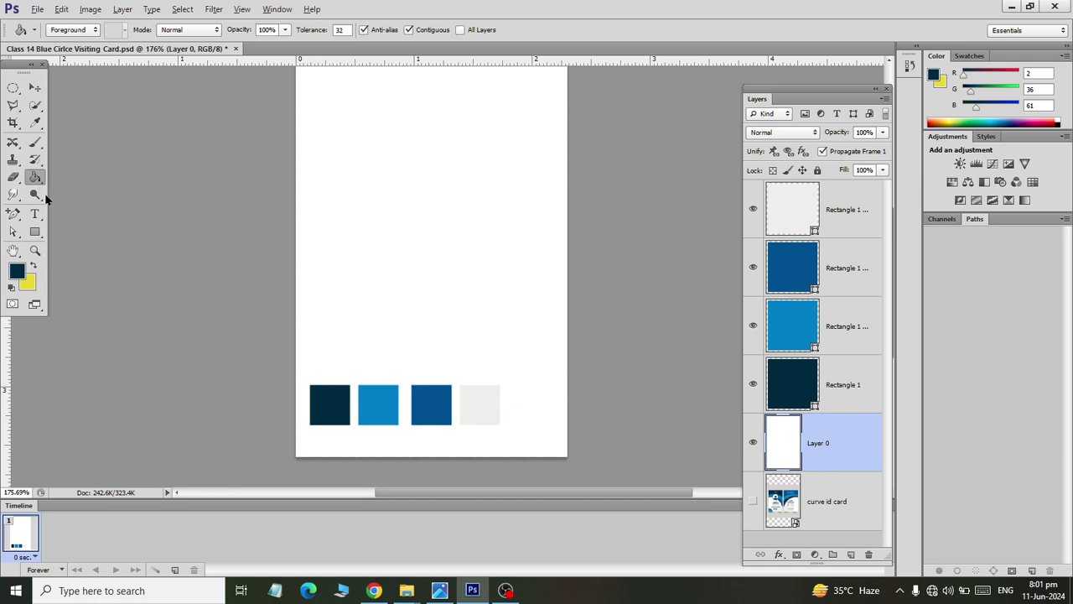
{"action": "left_click", "coordinate": [16, 270]}
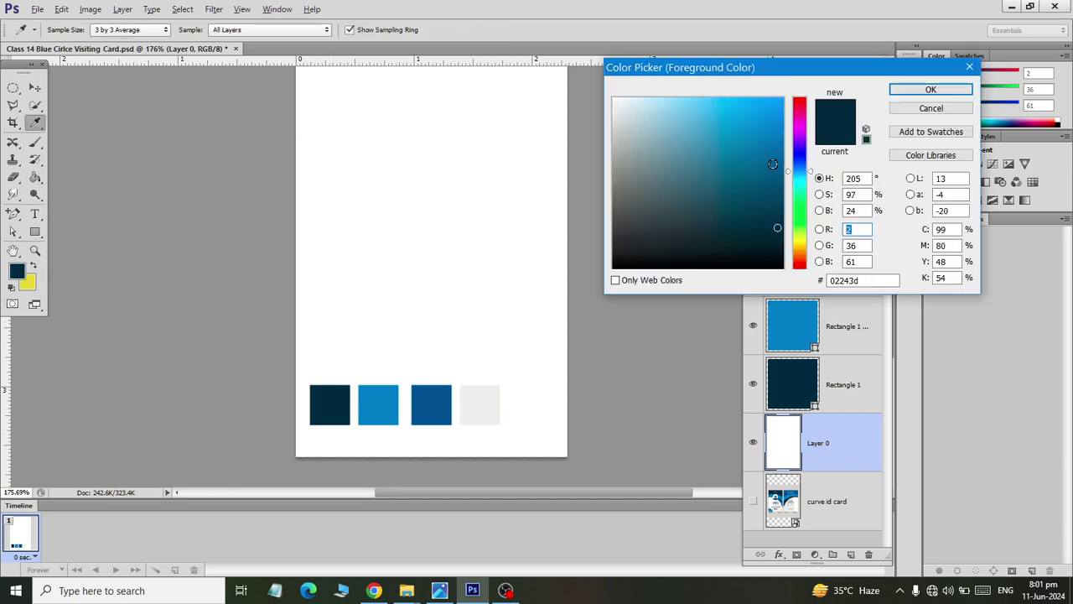
{"action": "left_click", "coordinate": [930, 89]}
{"action": "left_click", "coordinate": [486, 255]}
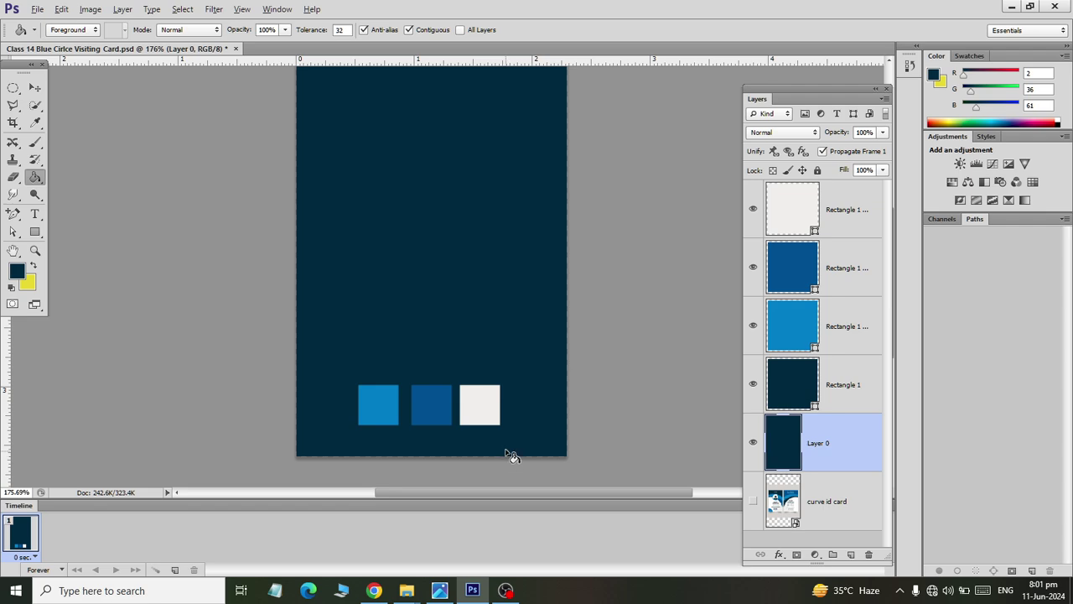
{"action": "key", "text": "alt+Tab"}
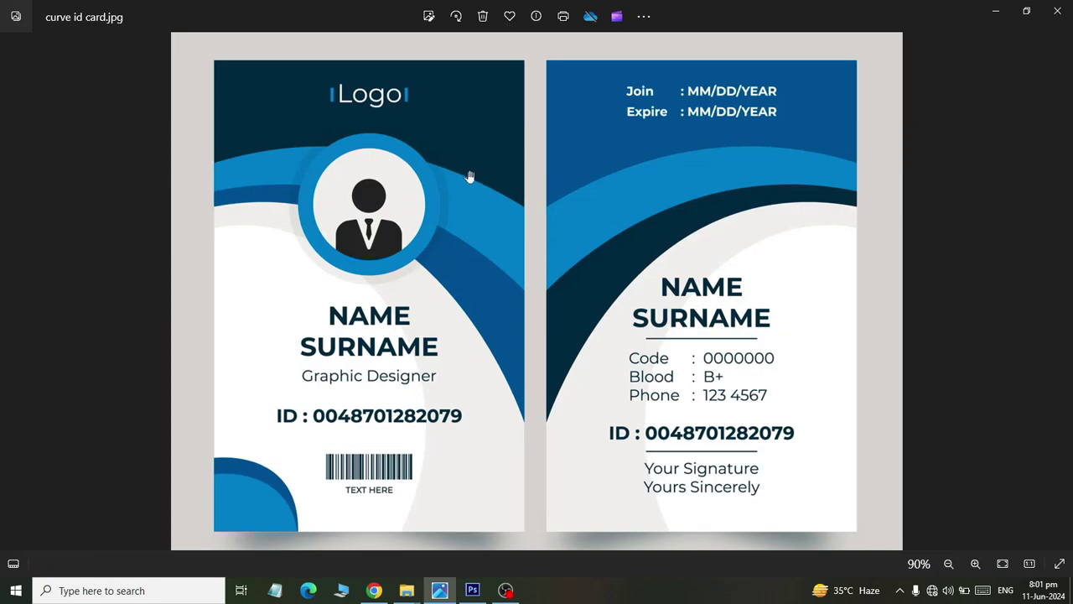
{"action": "key", "text": "alt+Tab"}
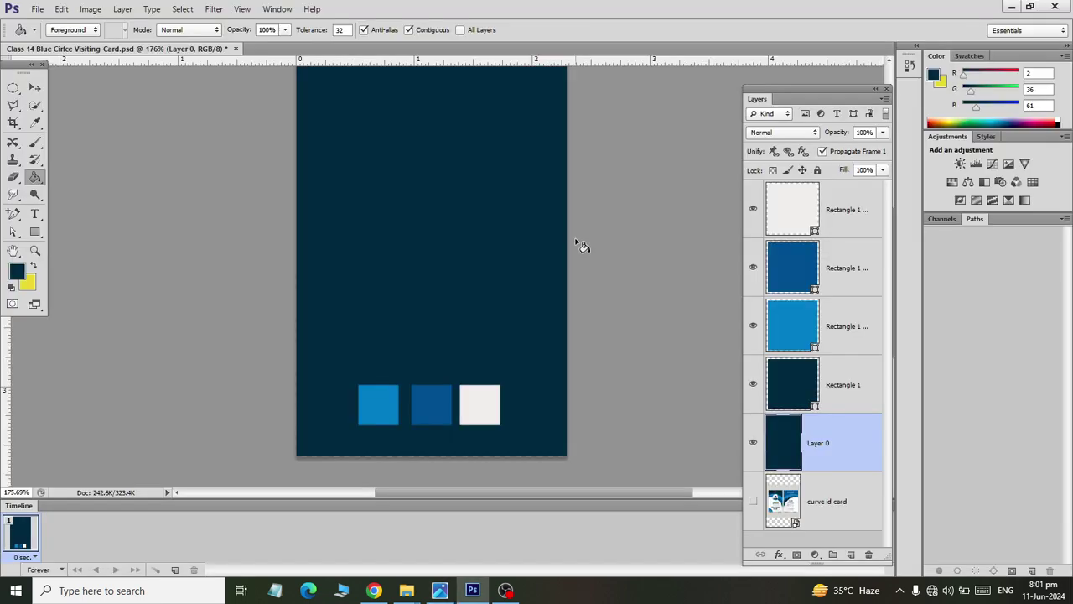
- Add a new layer above Layer 0 and draw a large ellipse across the card
{"action": "left_click", "coordinate": [852, 555]}
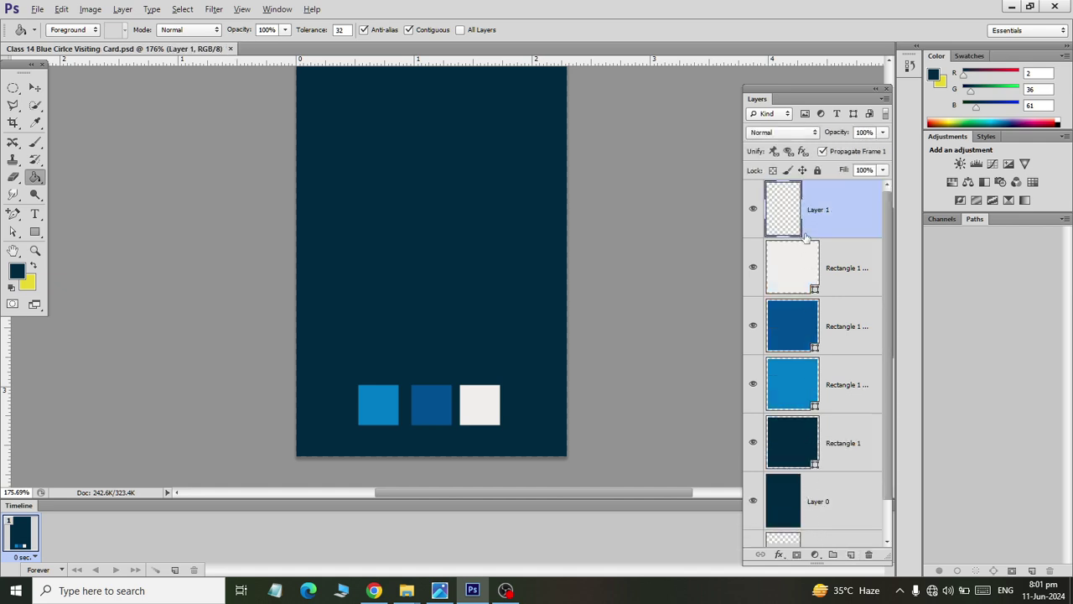
{"action": "left_click_drag", "start_coordinate": [805, 220], "coordinate": [817, 458]}
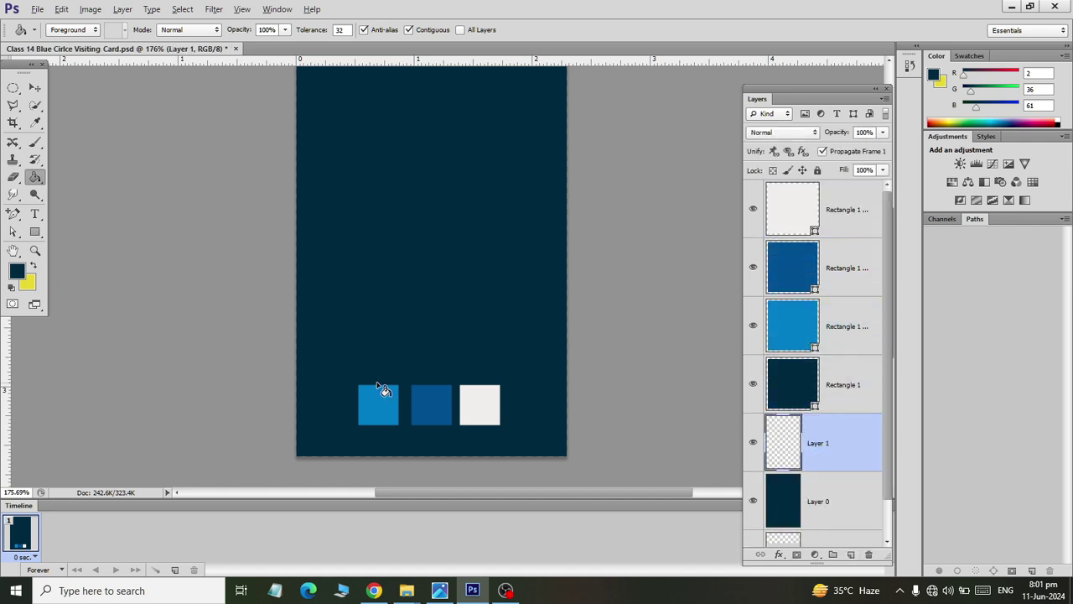
{"action": "left_click", "coordinate": [35, 232]}
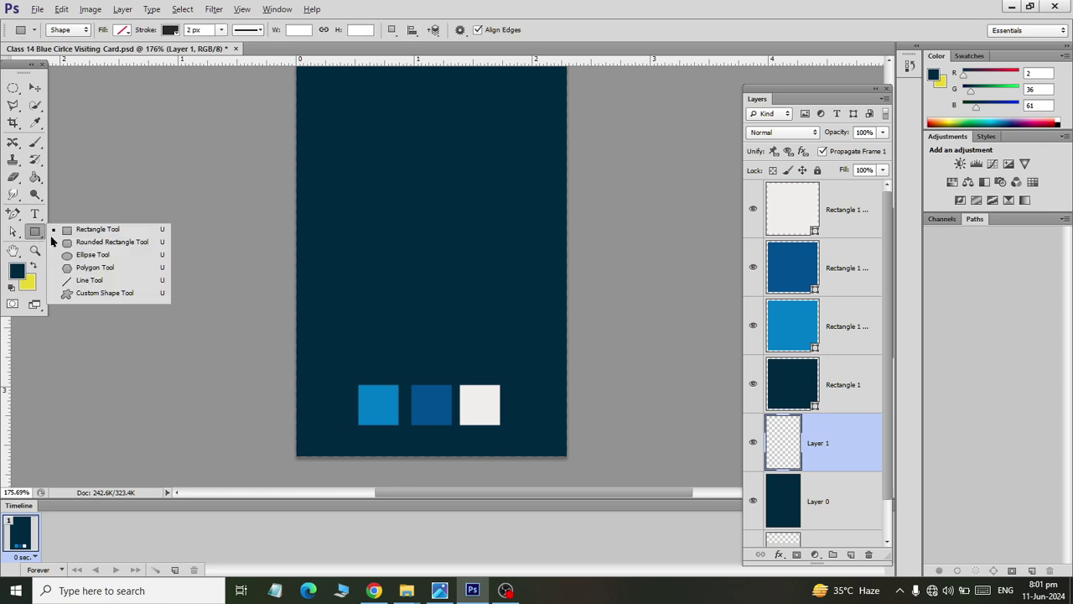
{"action": "left_click", "coordinate": [89, 254]}
{"action": "key", "text": "alt+Tab"}
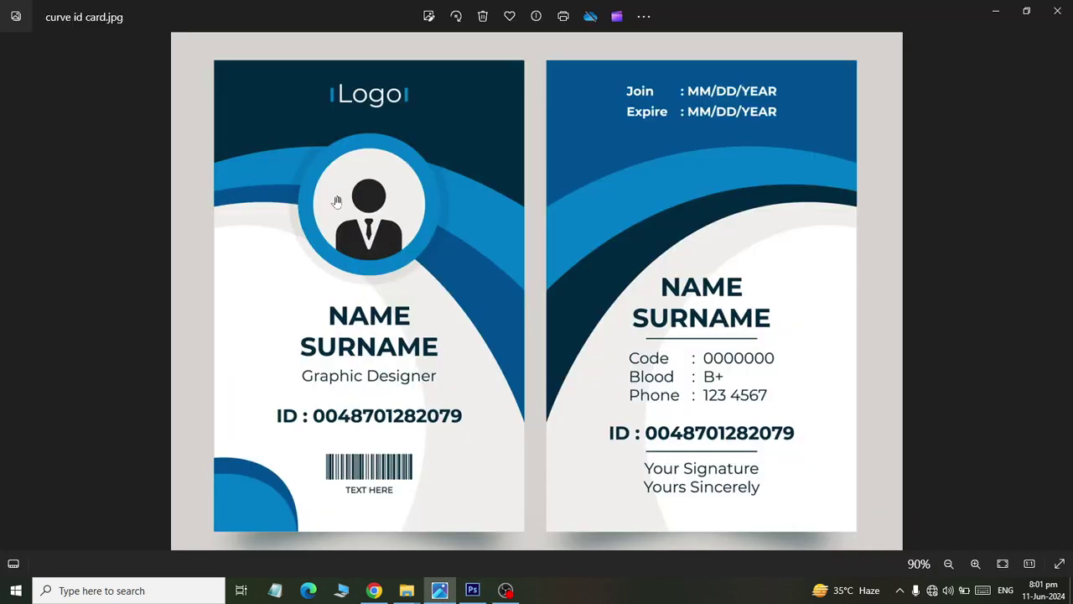
{"action": "key", "text": "alt+Tab"}
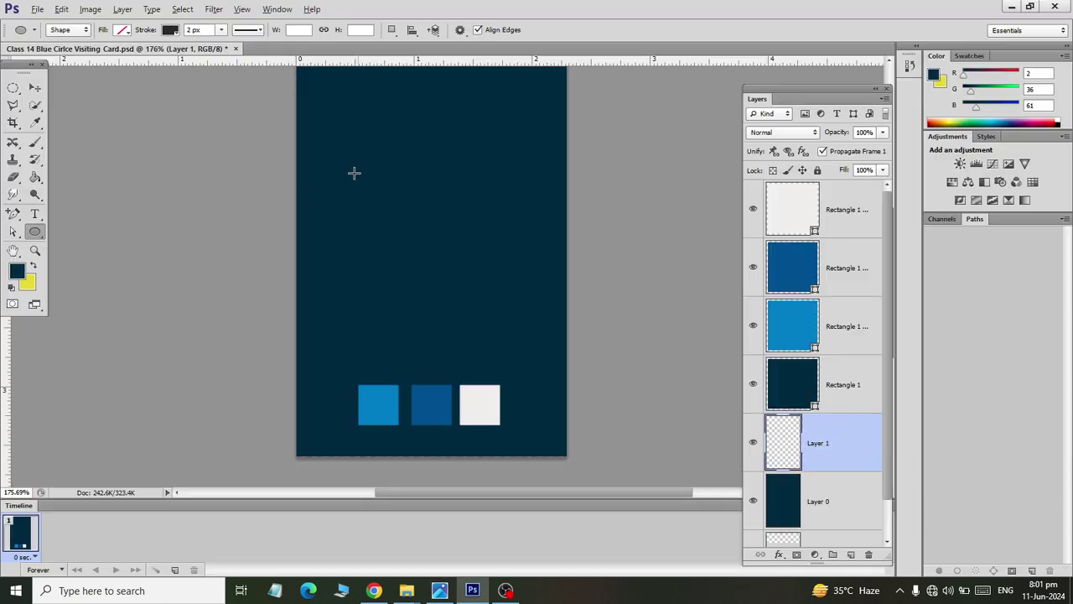
{"action": "left_click_drag", "start_coordinate": [276, 164], "coordinate": [684, 389]}
{"action": "scroll", "coordinate": [403, 296], "scroll_direction": "up", "scroll_amount": 2}
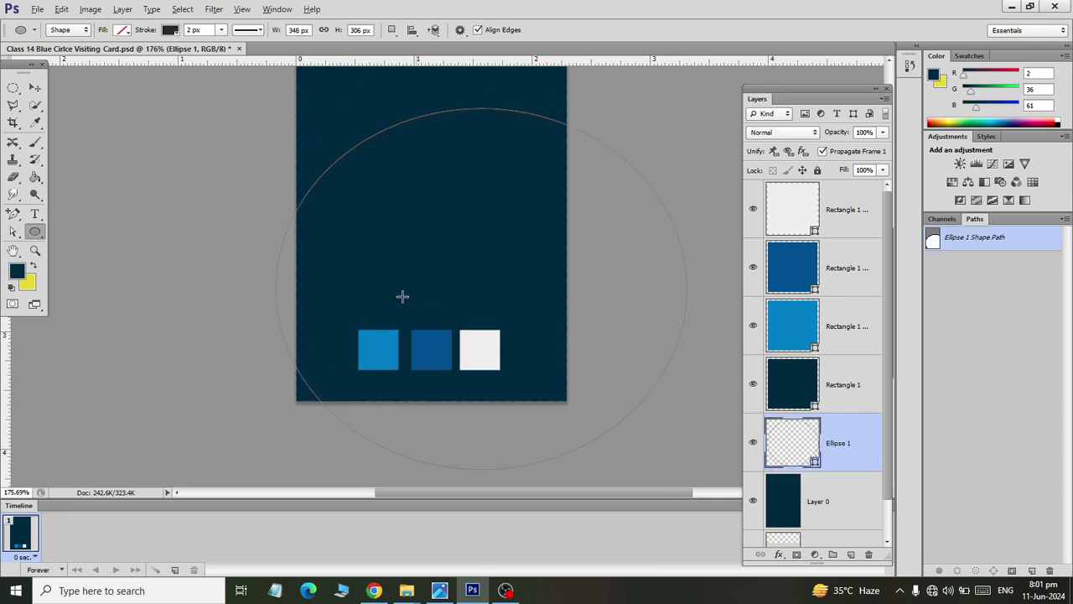
- Fill the ellipse with the light blue sampled from the second swatch square
{"action": "left_click", "coordinate": [123, 31]}
{"action": "left_click", "coordinate": [183, 57]}
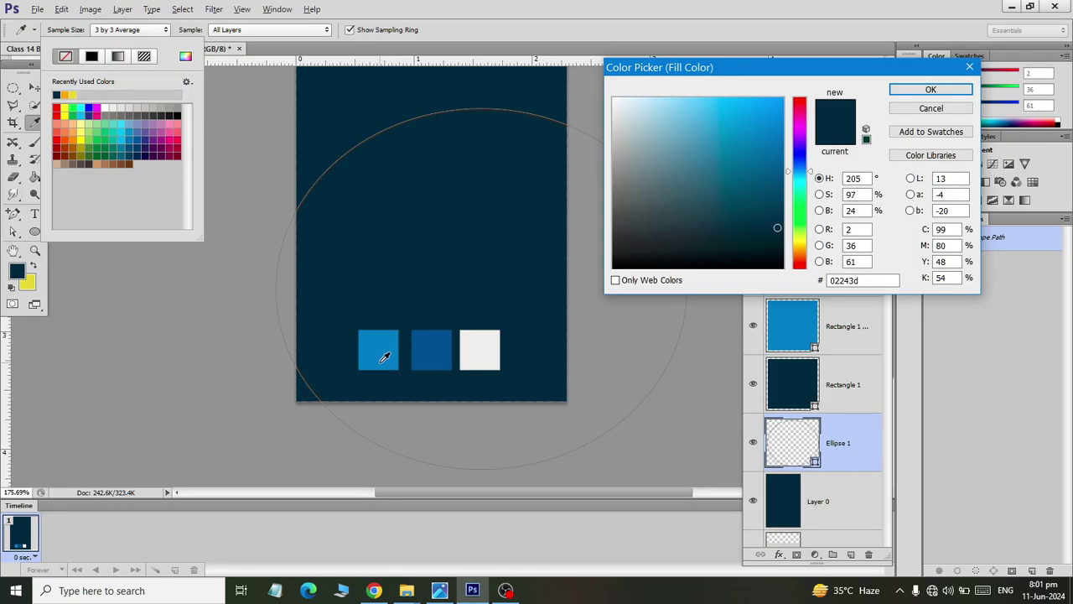
{"action": "left_click", "coordinate": [382, 357]}
{"action": "left_click", "coordinate": [929, 88]}
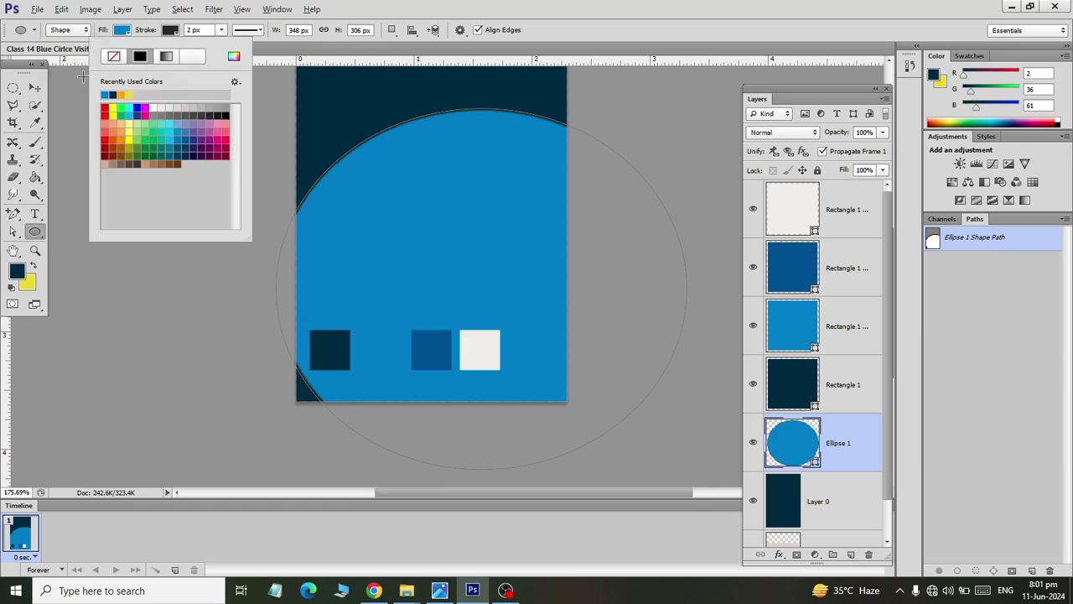
- Move the ellipse lower and slightly left on the card
{"action": "left_click", "coordinate": [117, 56]}
{"action": "key", "text": "v"}
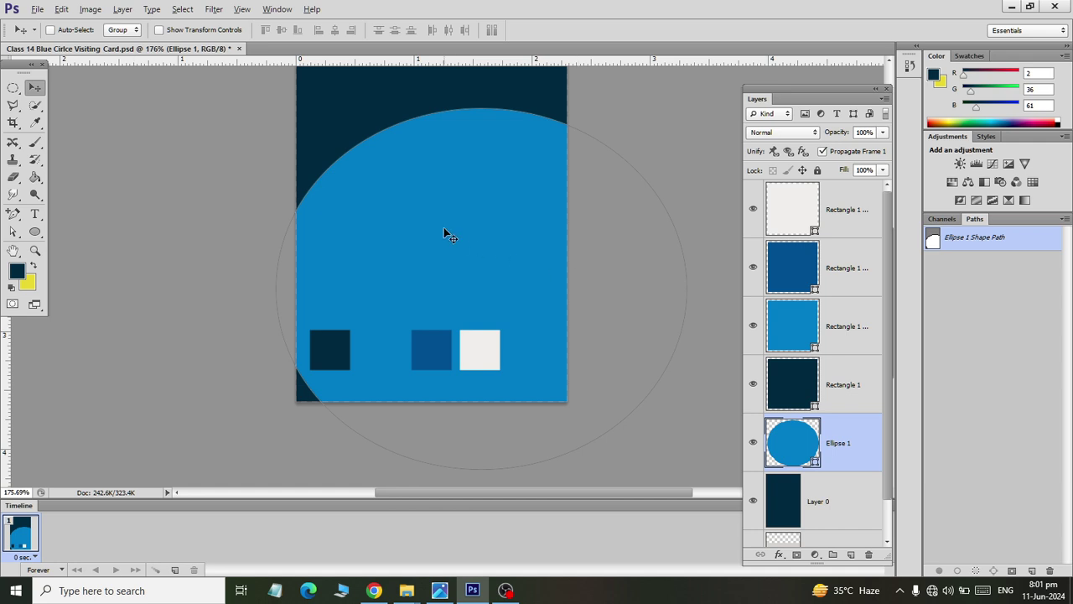
{"action": "left_click_drag", "start_coordinate": [443, 228], "coordinate": [368, 223]}
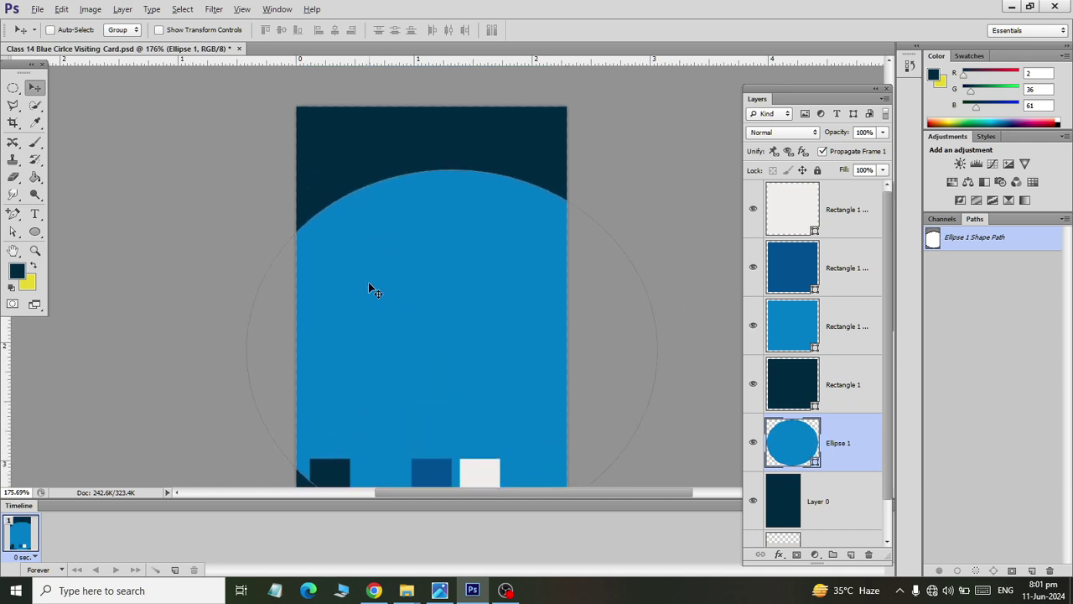
{"action": "key", "text": "alt+Tab"}
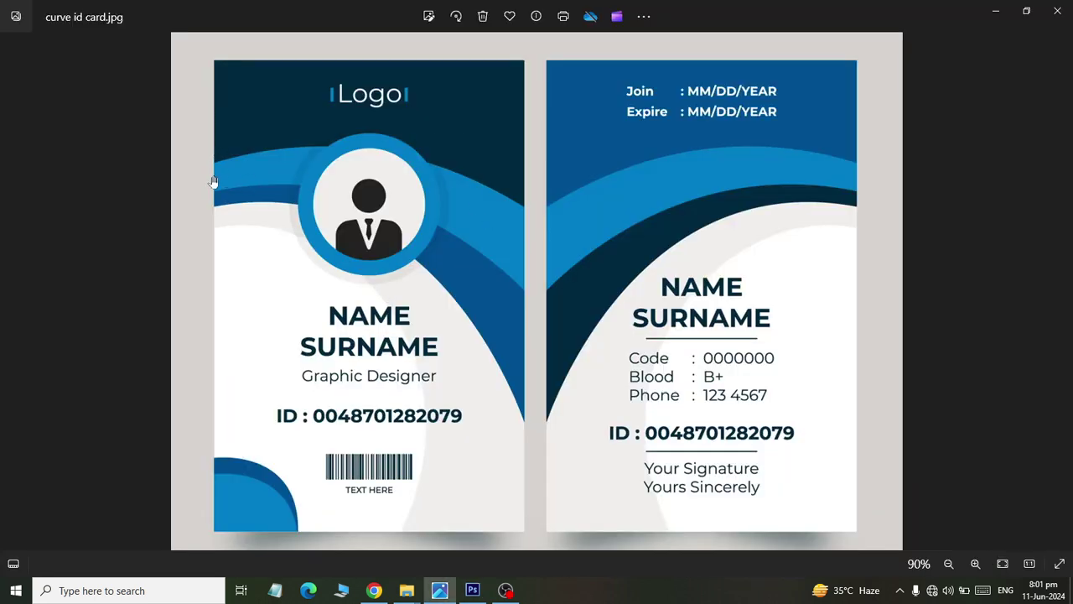
{"action": "key", "text": "Tab"}
{"action": "key", "text": "alt+Tab"}
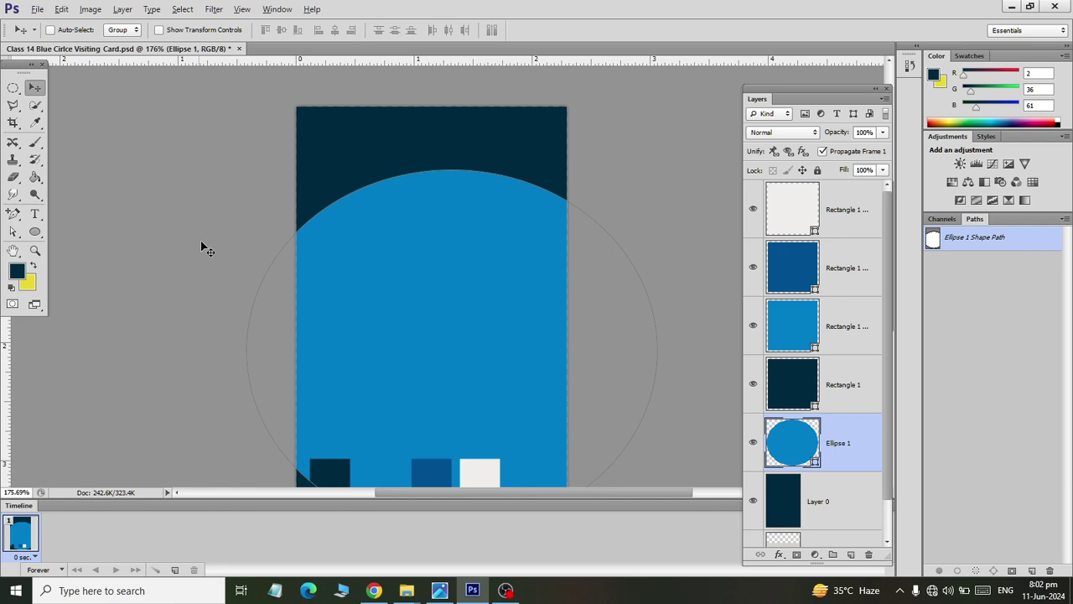
{"action": "left_click_drag", "start_coordinate": [477, 321], "coordinate": [429, 323]}
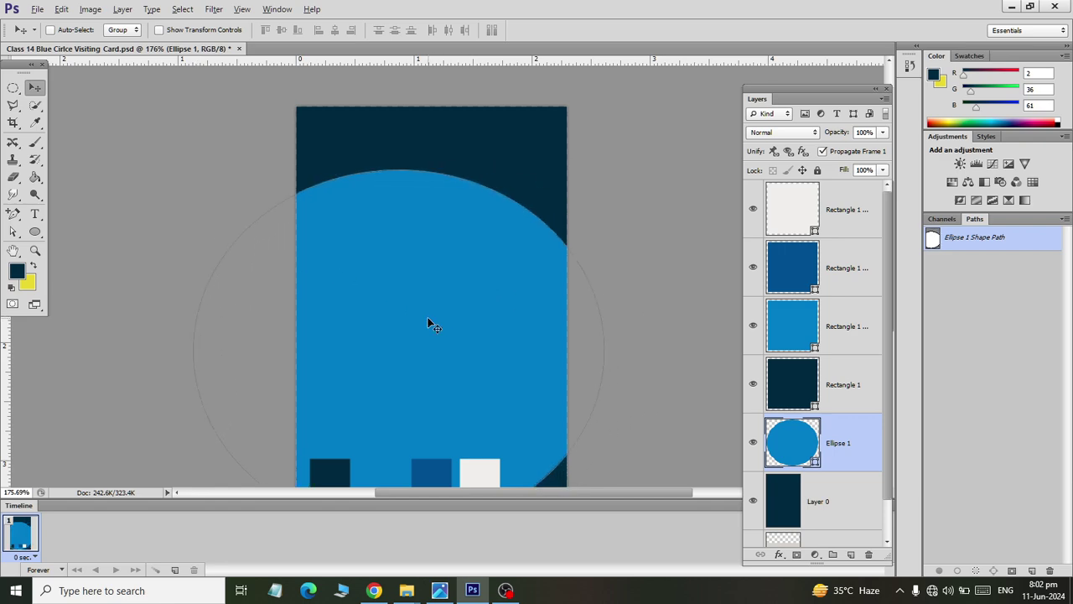
- Nudge the ellipse down two pixels against the reference, then reselect Ellipse 1
{"action": "key", "text": "alt+Tab"}
{"action": "key", "text": "alt+Tab"}
{"action": "key", "text": "alt+Tab"}
{"action": "key", "text": "alt+Tab"}
{"action": "key", "text": "alt+Tab"}
{"action": "key", "text": "alt+Tab"}
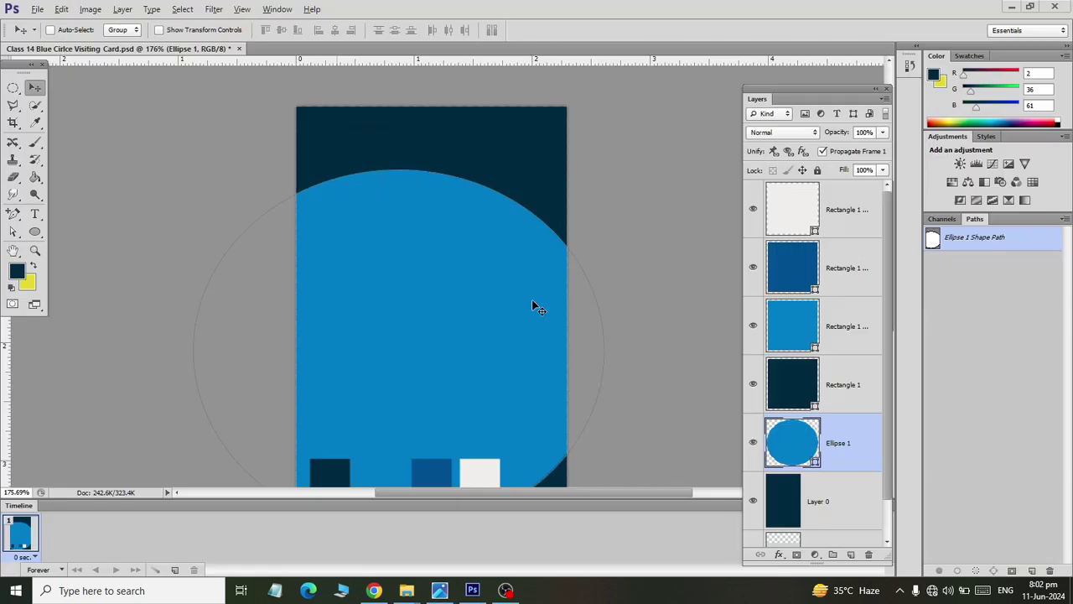
{"action": "key", "text": "alt+Tab"}
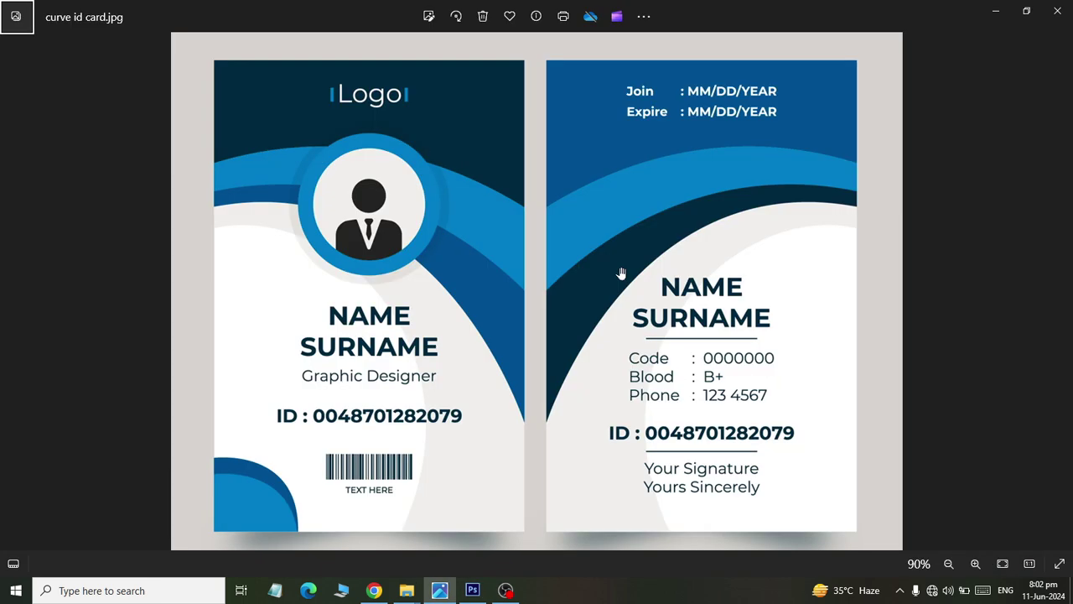
{"action": "key", "text": "alt+Tab"}
{"action": "key", "text": "Down"}
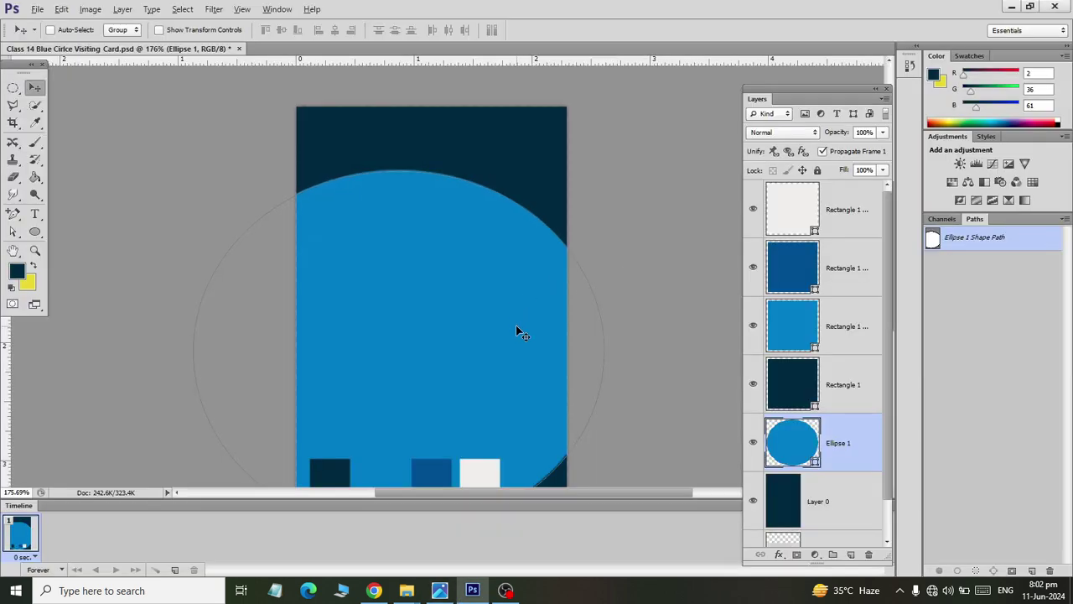
{"action": "key", "text": "Down"}
{"action": "key", "text": "Down"}
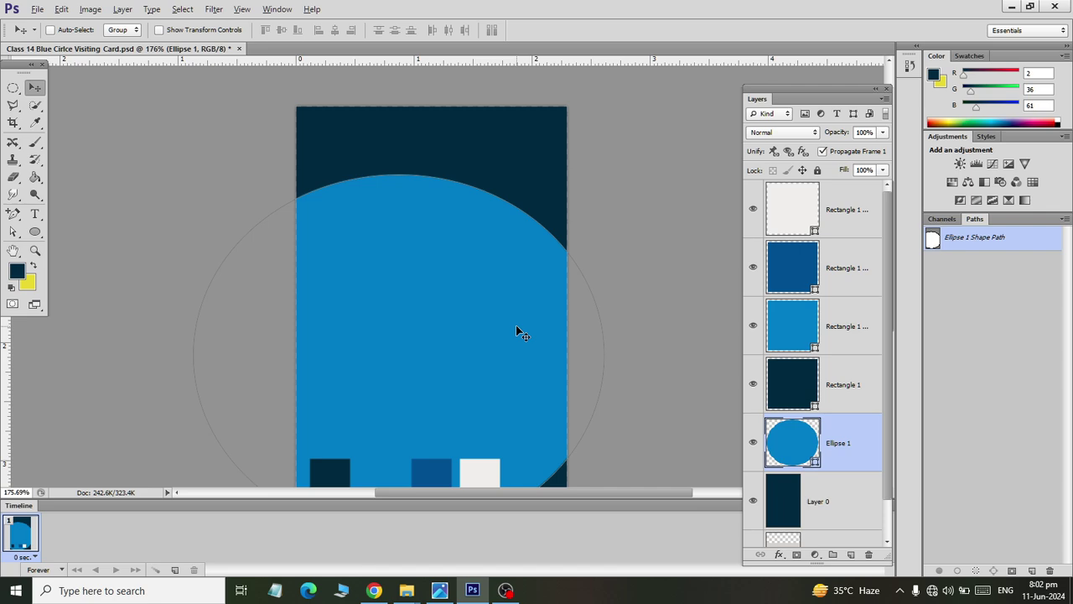
{"action": "key", "text": "alt+Tab"}
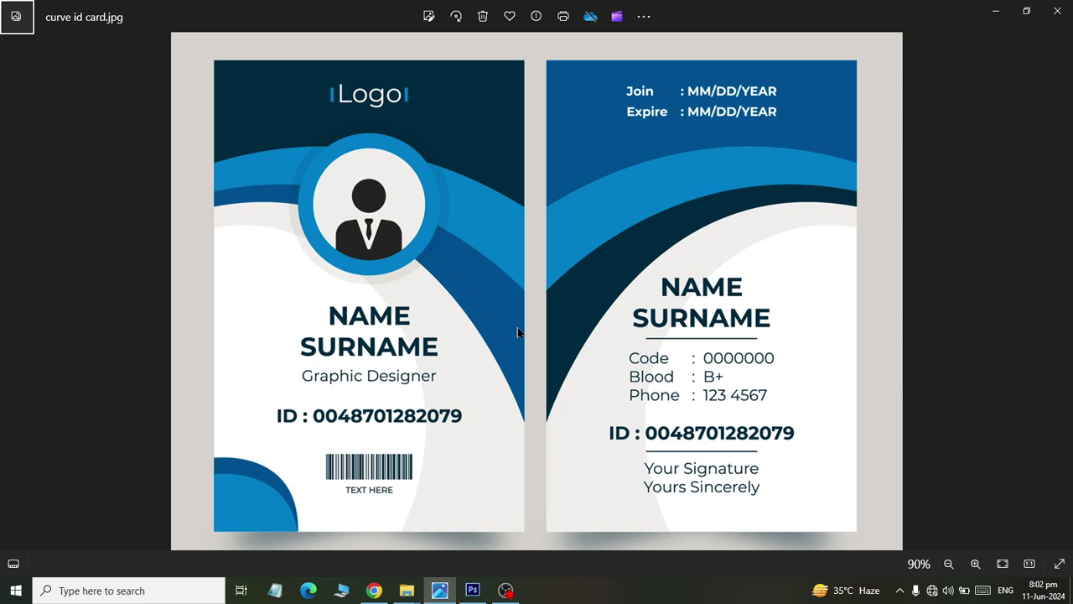
{"action": "key", "text": "alt+Tab"}
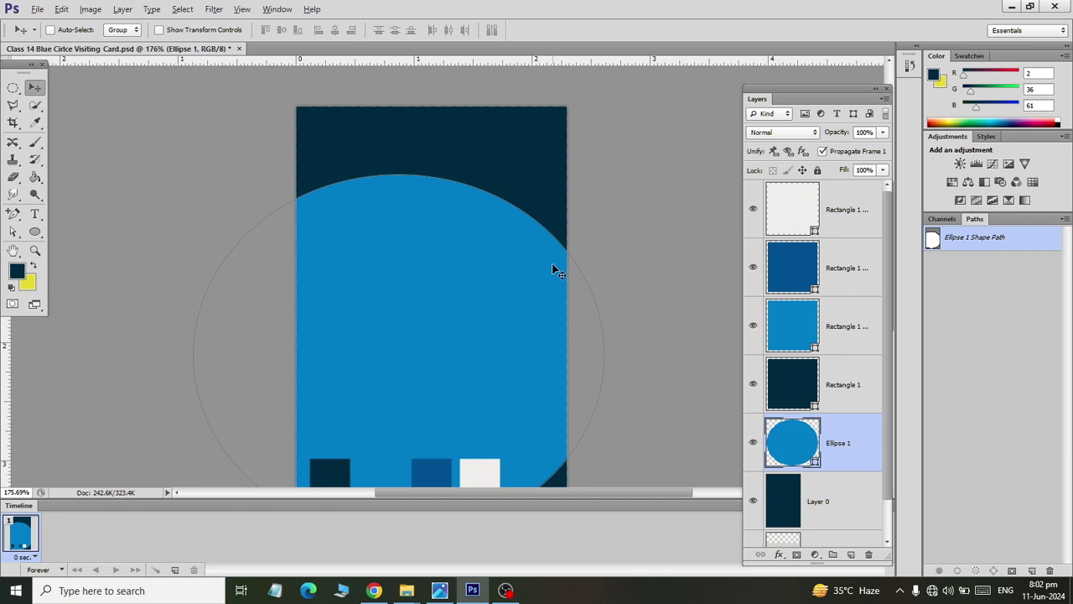
{"action": "key", "text": "alt+Tab"}
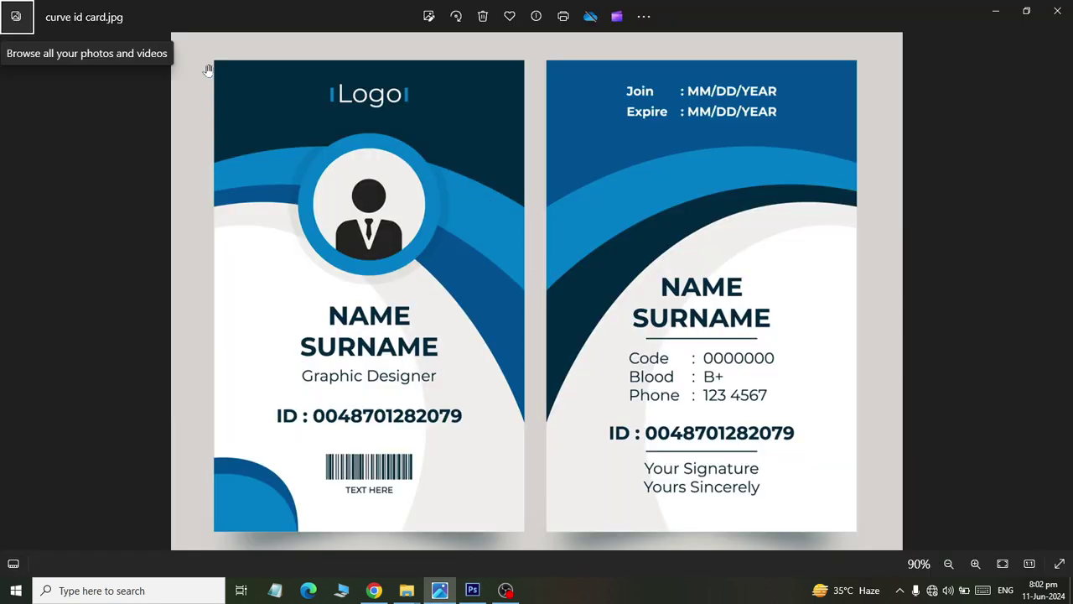
{"action": "key", "text": "alt+Tab"}
{"action": "key", "text": "alt+Tab"}
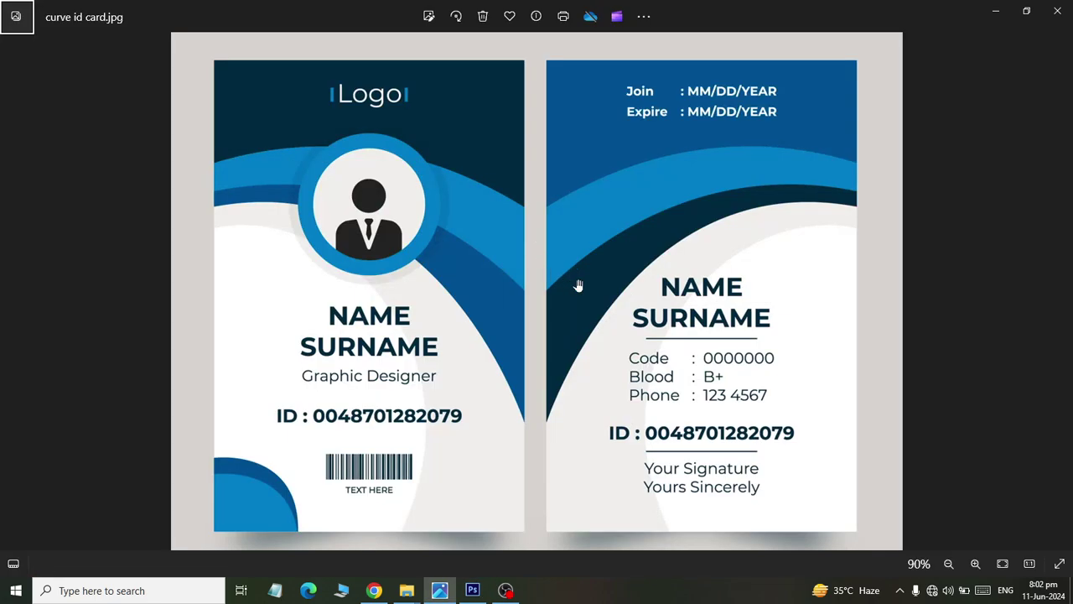
{"action": "key", "text": "alt+Tab"}
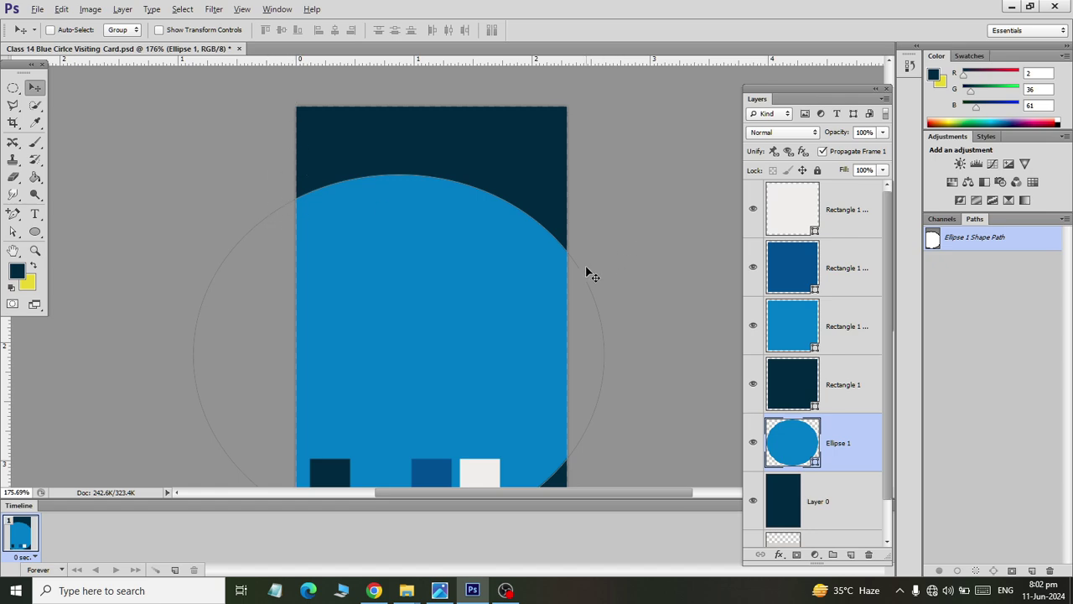
{"action": "key", "text": "alt+Tab"}
{"action": "key", "text": "alt+Tab"}
{"action": "key", "text": "alt+Tab"}
{"action": "key", "text": "alt+Tab"}
{"action": "left_click", "coordinate": [841, 447], "text": "ctrl"}
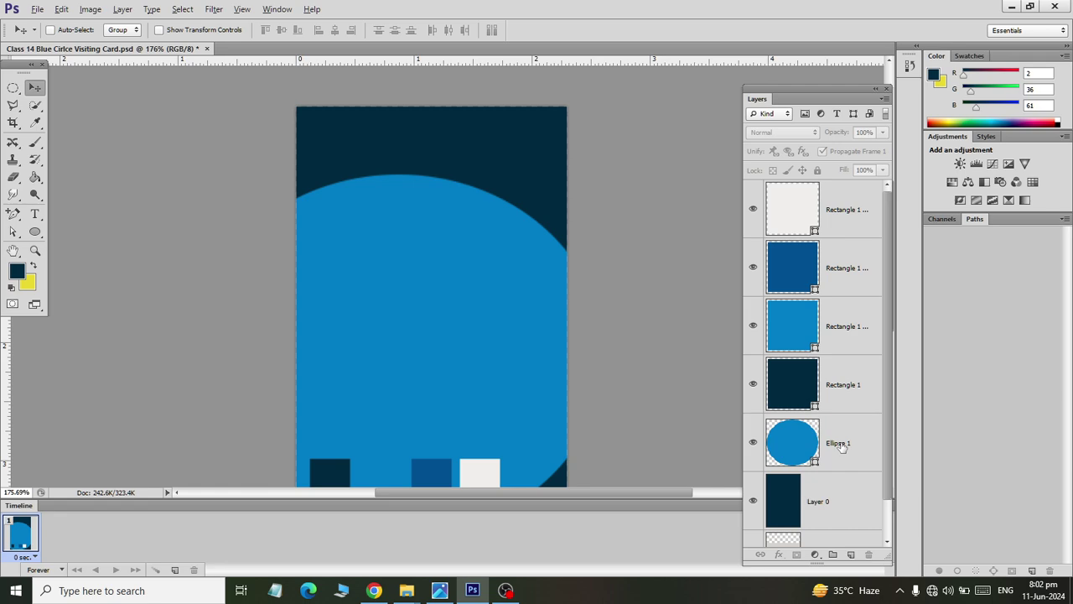
{"action": "left_click", "coordinate": [841, 447]}
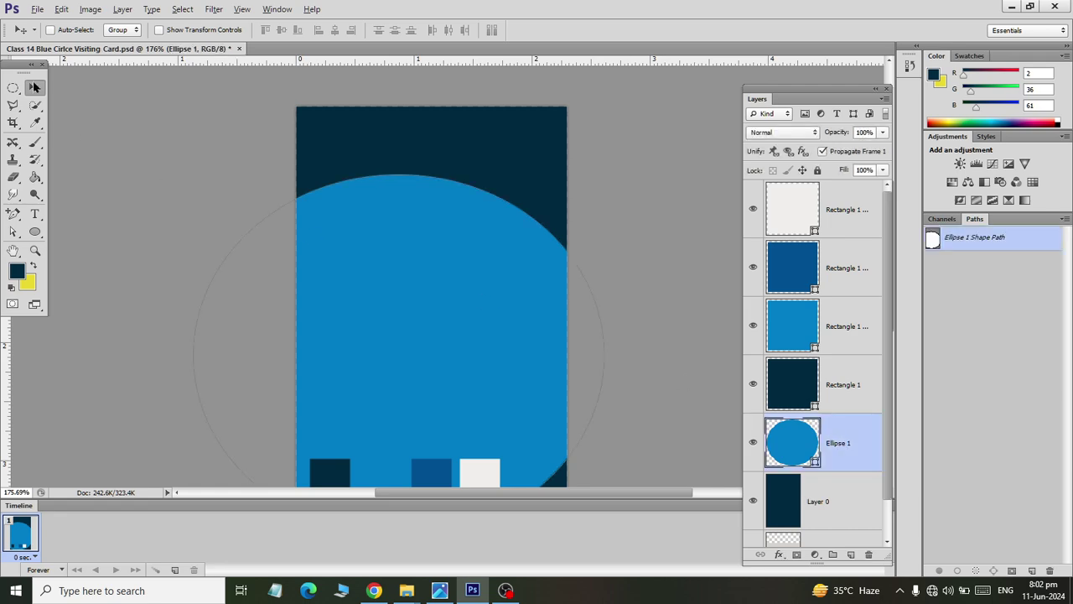
- Duplicate the ellipse and fill the copy with the dark blue sampled from the third swatch square
{"action": "key", "text": "ctrl+j"}
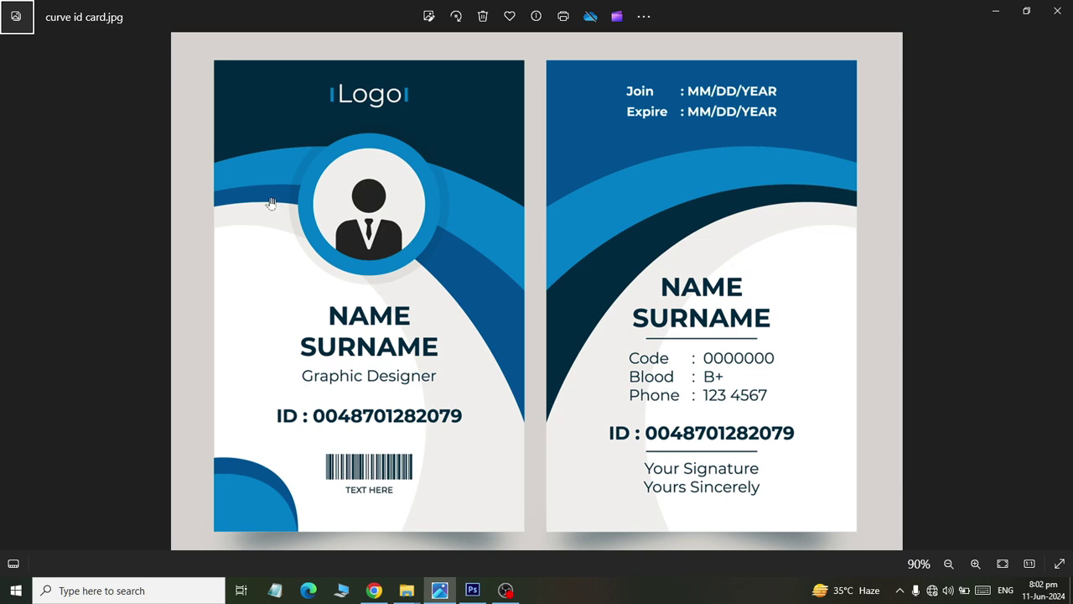
{"action": "key", "text": "alt+Tab"}
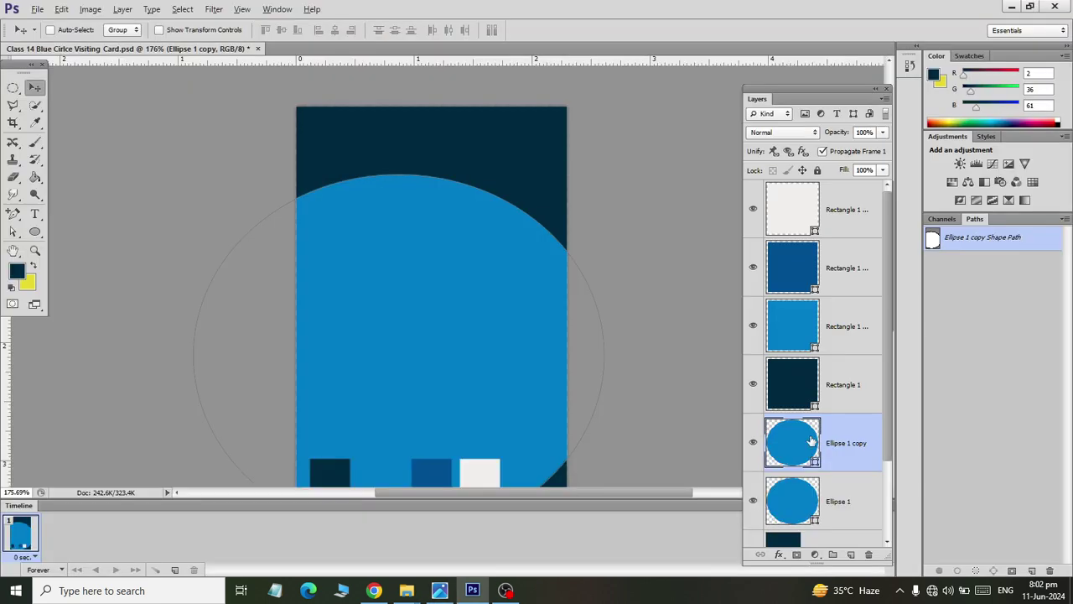
{"action": "double_click", "coordinate": [804, 453]}
{"action": "left_click", "coordinate": [431, 470]}
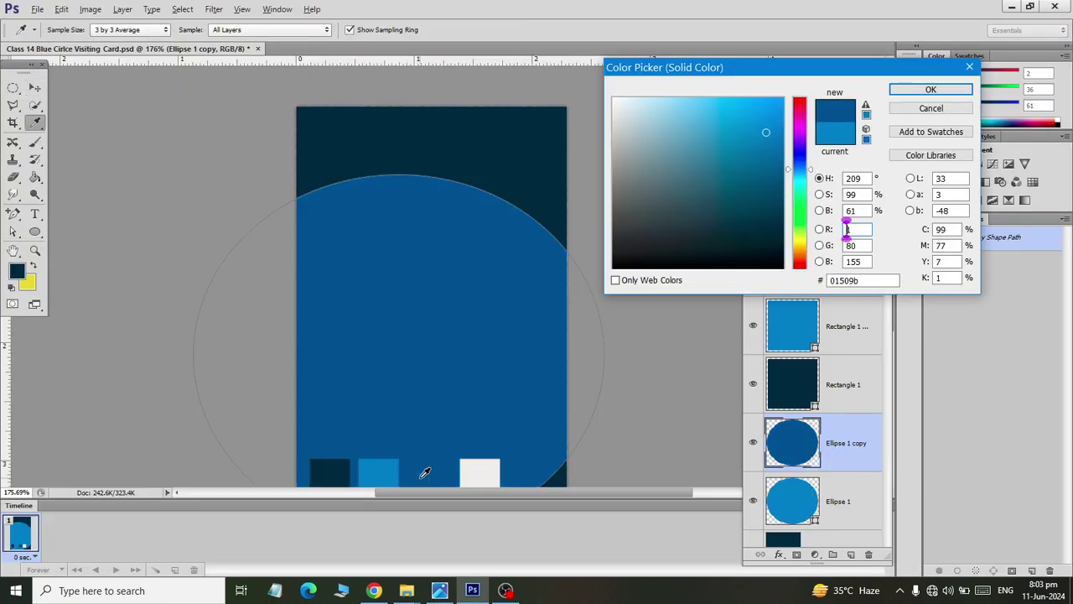
{"action": "left_click", "coordinate": [930, 89]}
- Move the dark blue circle down and left to expose a light-blue arc, then duplicate it
{"action": "key", "text": "v"}
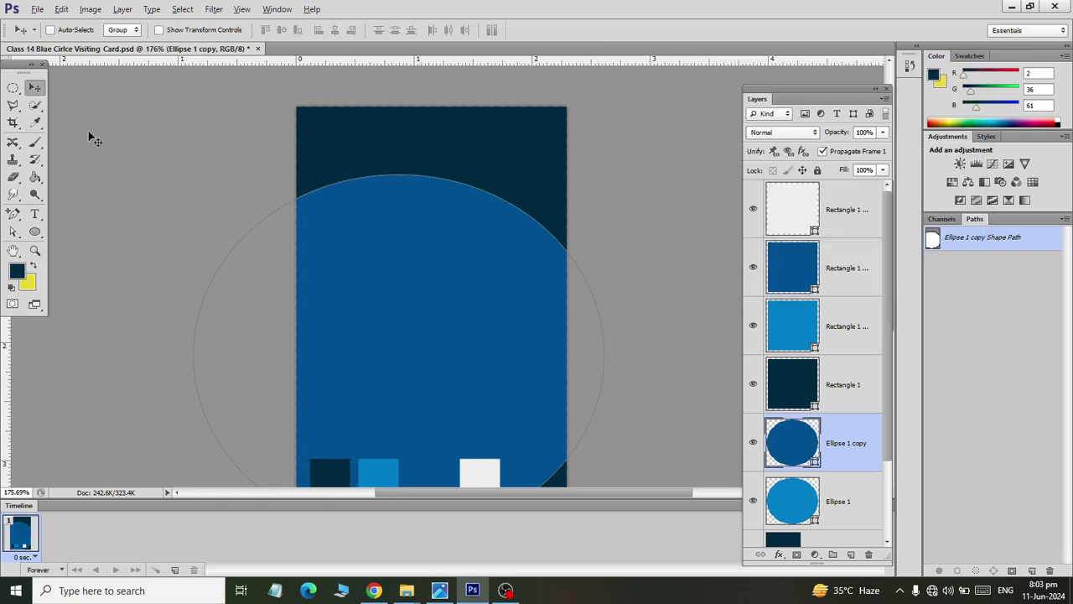
{"action": "left_click_drag", "start_coordinate": [399, 292], "coordinate": [400, 314]}
{"action": "key", "text": "alt+Tab"}
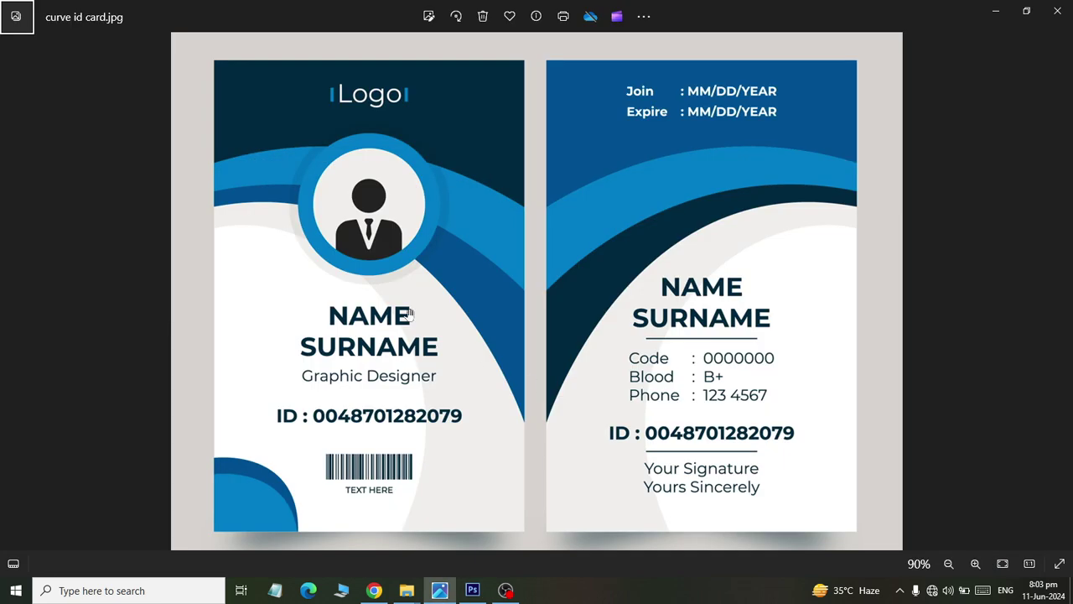
{"action": "key", "text": "alt+Tab"}
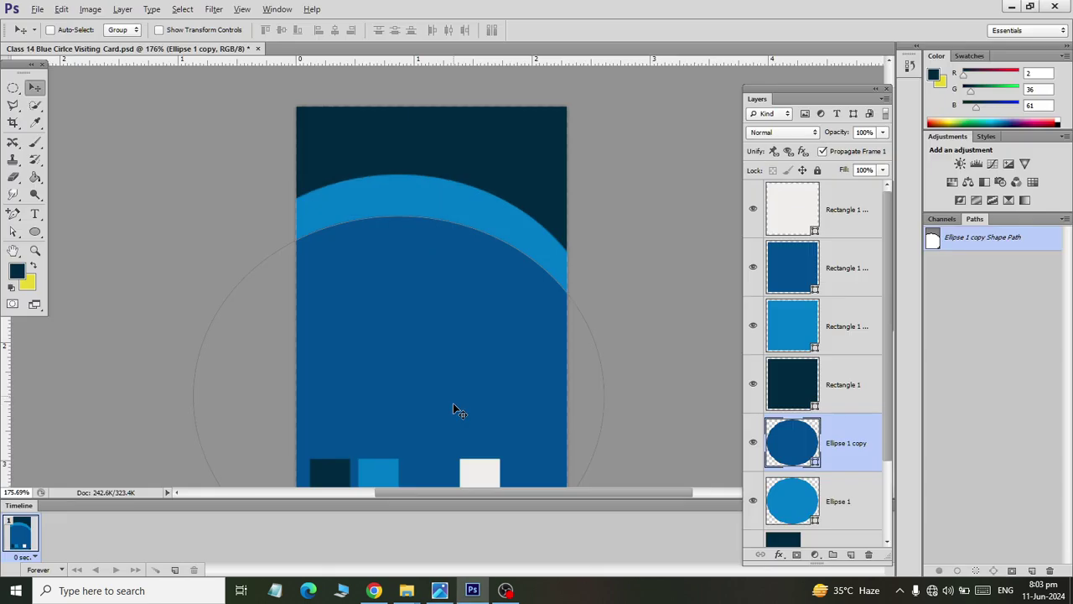
{"action": "left_click_drag", "start_coordinate": [440, 402], "coordinate": [403, 394]}
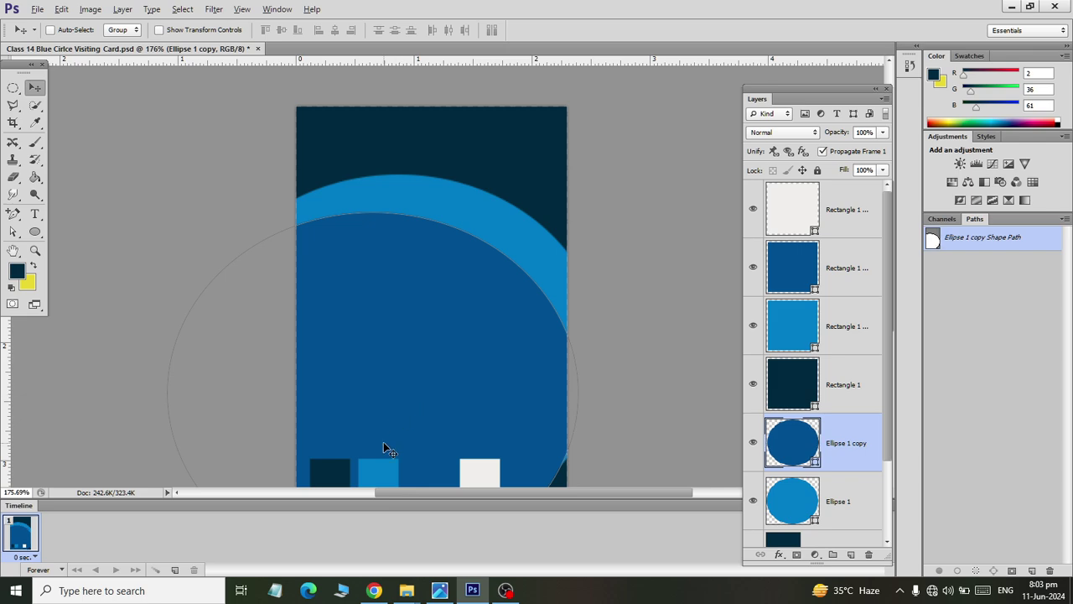
{"action": "key", "text": "alt+Tab"}
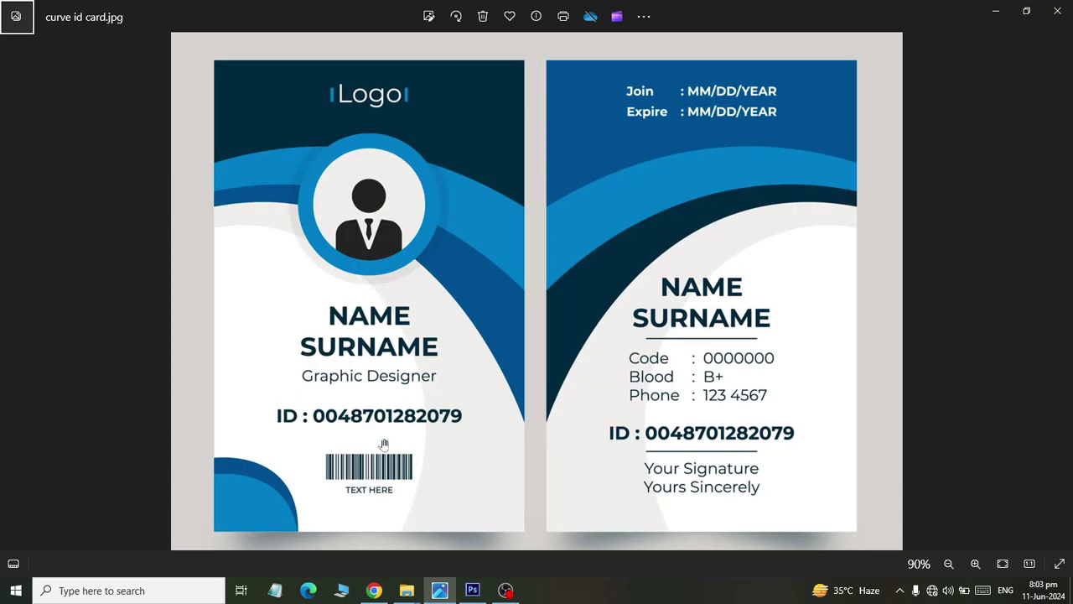
{"action": "key", "text": "alt+Tab"}
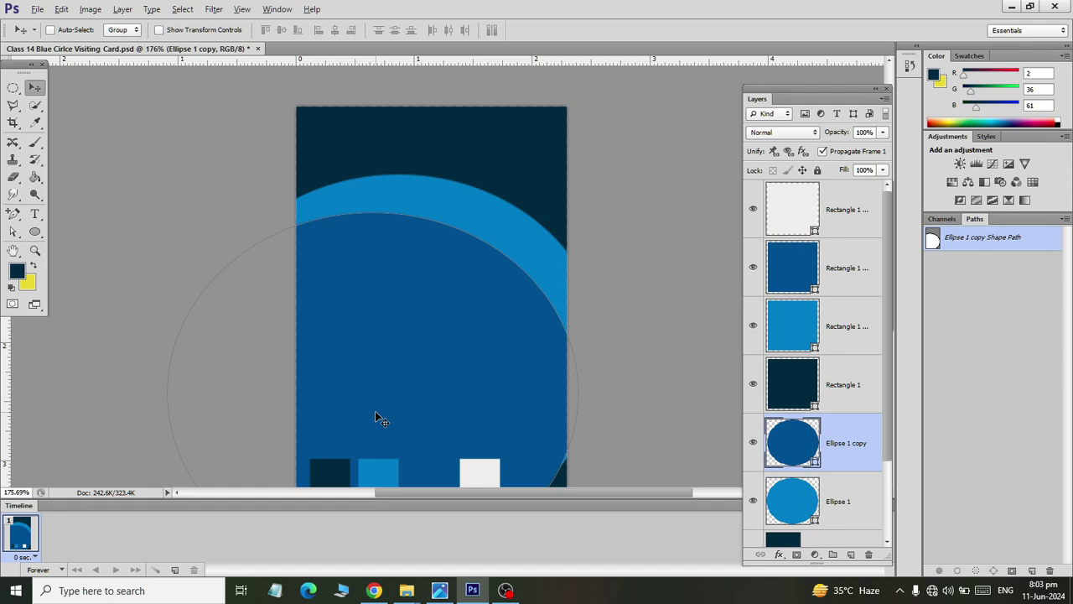
{"action": "scroll", "coordinate": [415, 348], "scroll_direction": "down", "scroll_amount": 2}
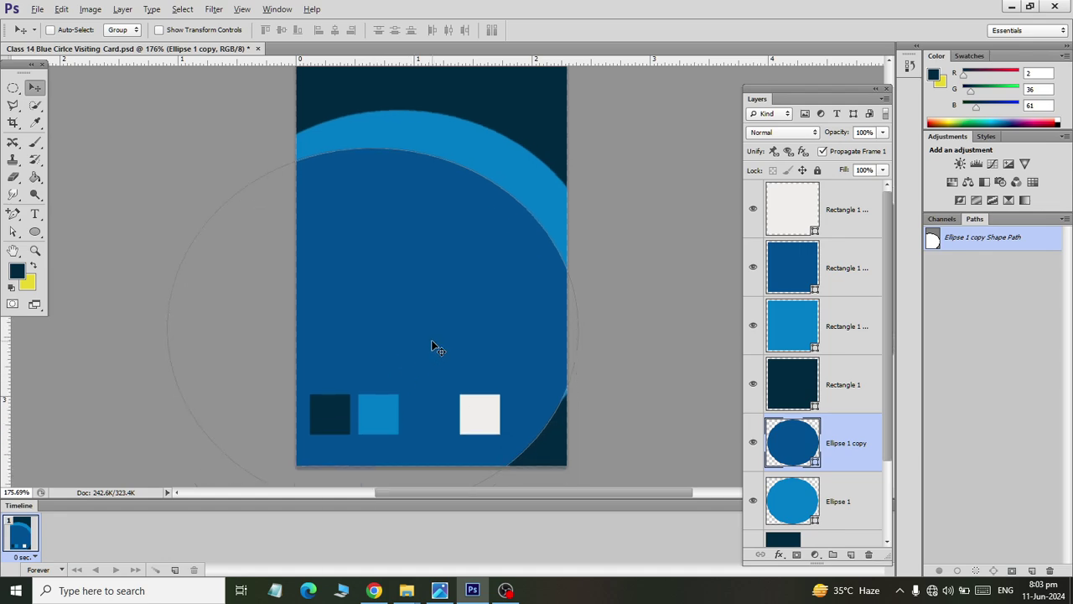
{"action": "key", "text": "Left"}
{"action": "key", "text": "Left"}
{"action": "key", "text": "Left"}
{"action": "key", "text": "Left"}
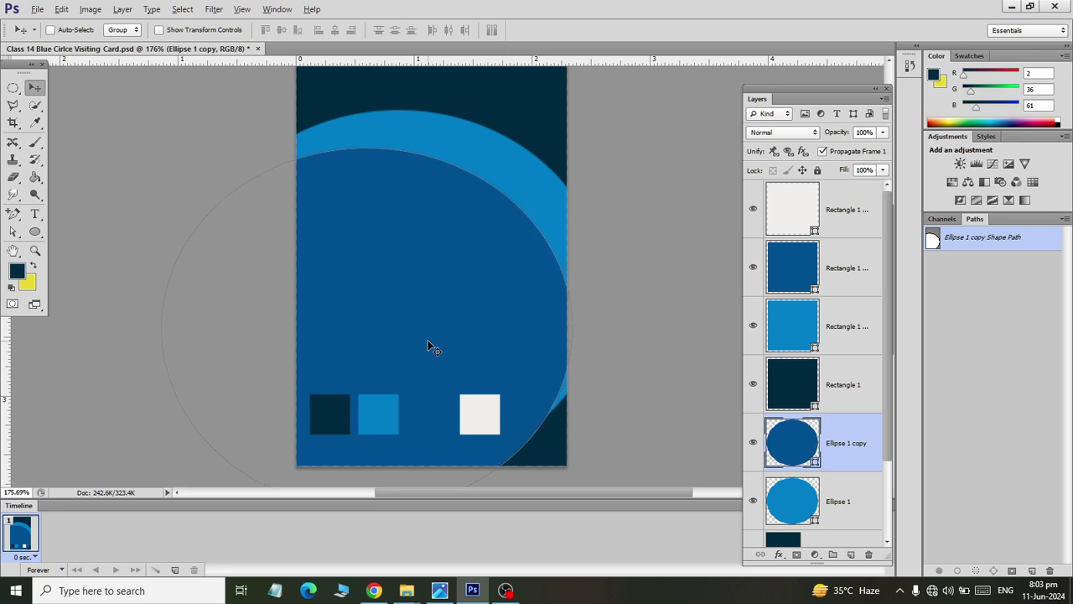
{"action": "key", "text": "alt+Tab"}
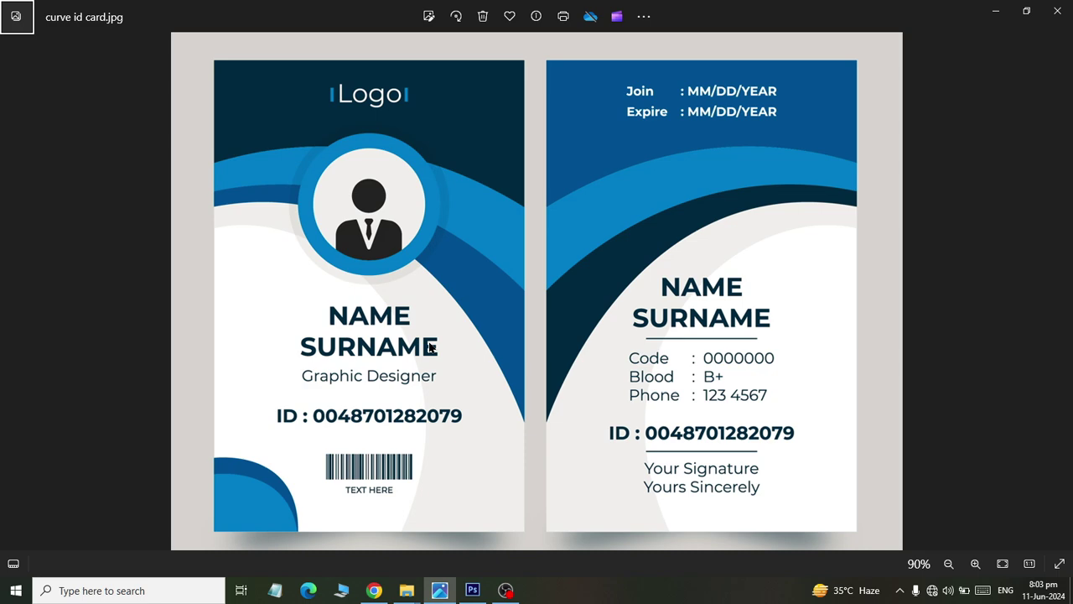
{"action": "key", "text": "alt+Tab"}
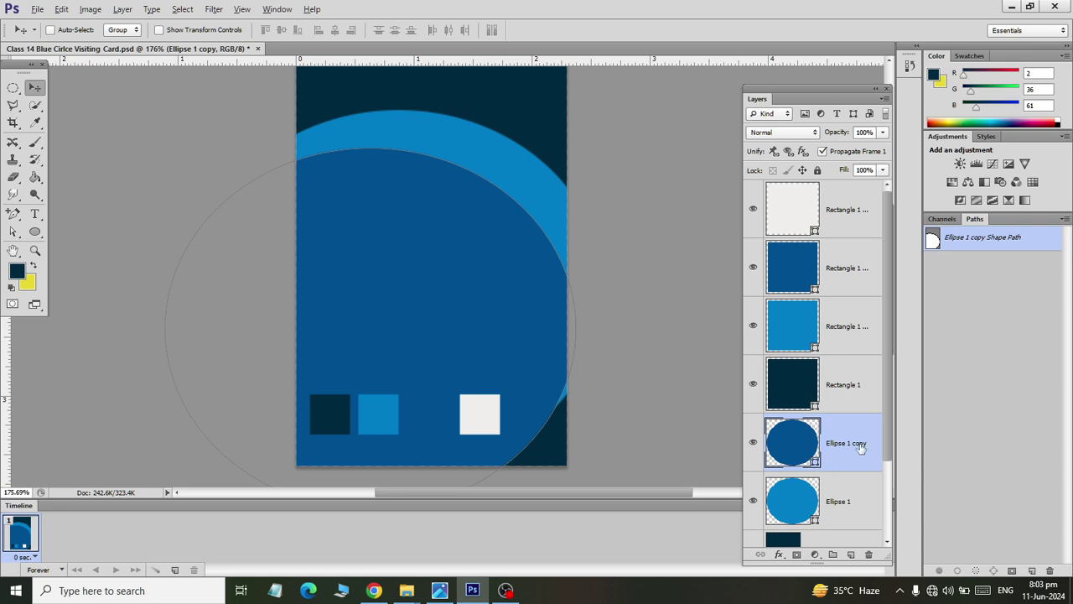
{"action": "key", "text": "ctrl+j"}
{"action": "key", "text": "alt+Tab"}
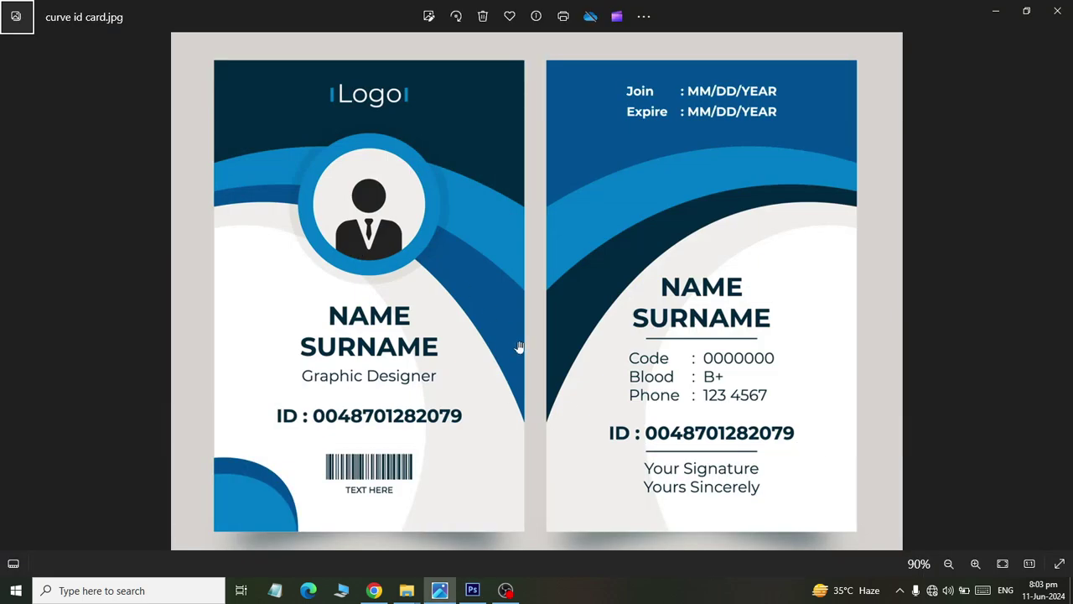
- Fill the duplicated circle with the off-white sampled from the white swatch square
{"action": "key", "text": "alt+Tab"}
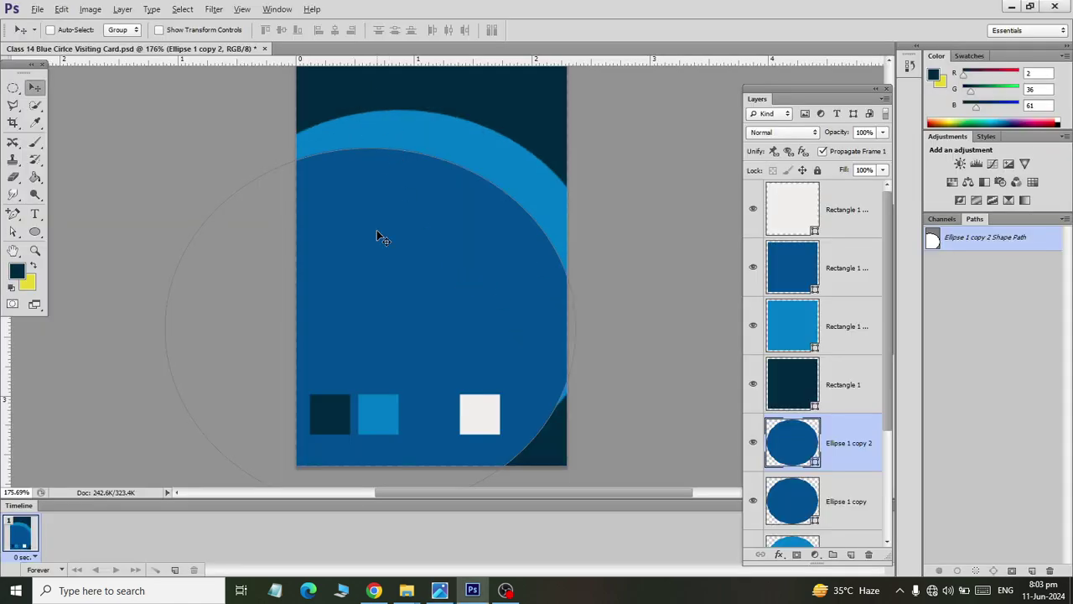
{"action": "key", "text": "alt+Tab"}
{"action": "key", "text": "alt+Tab"}
{"action": "scroll", "coordinate": [830, 447], "scroll_direction": "down", "scroll_amount": 2}
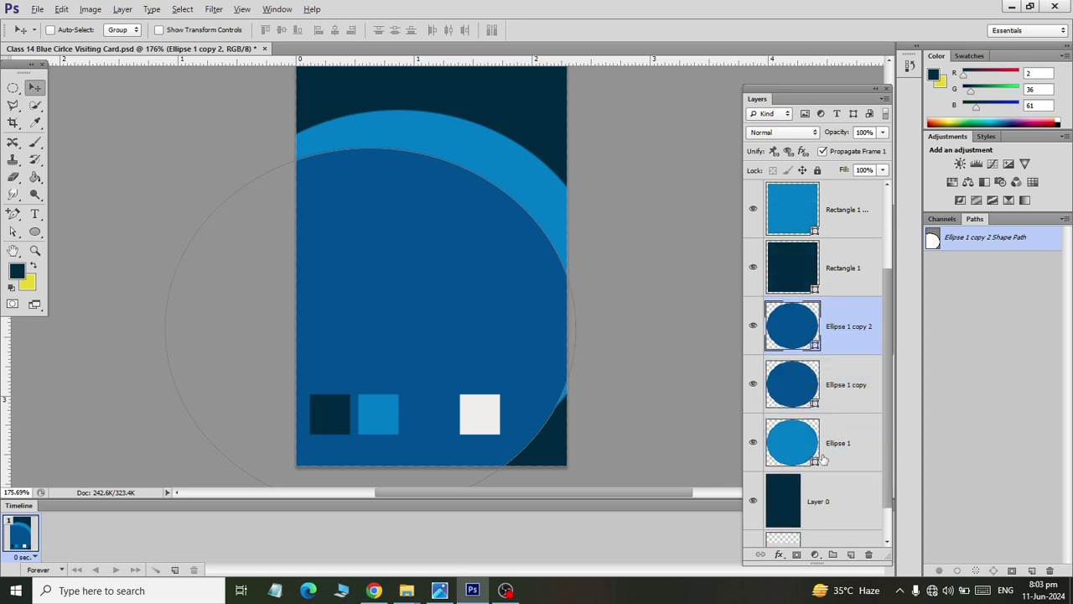
{"action": "double_click", "coordinate": [793, 332]}
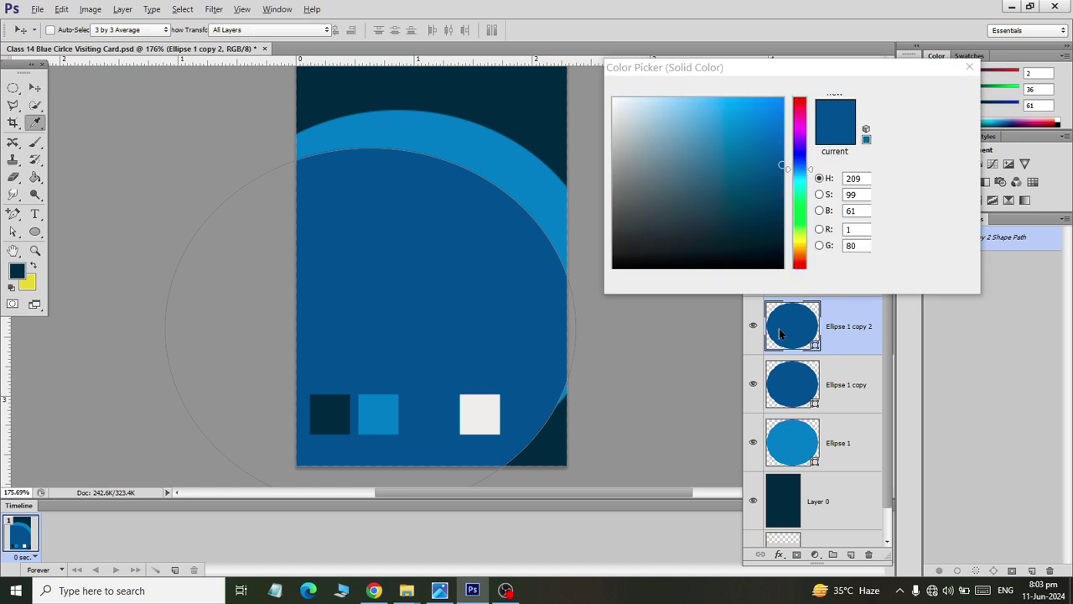
{"action": "left_click", "coordinate": [480, 412]}
{"action": "left_click", "coordinate": [917, 92]}
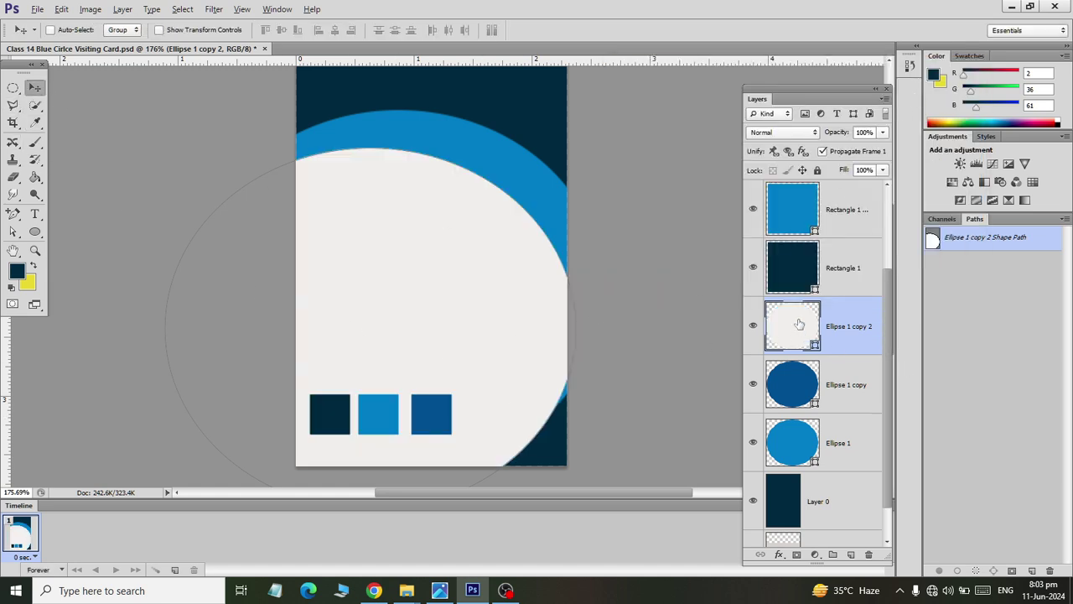
- Nudge the off-white circle down, right and up so a dark blue band shows above it
{"action": "key", "text": "alt+Tab"}
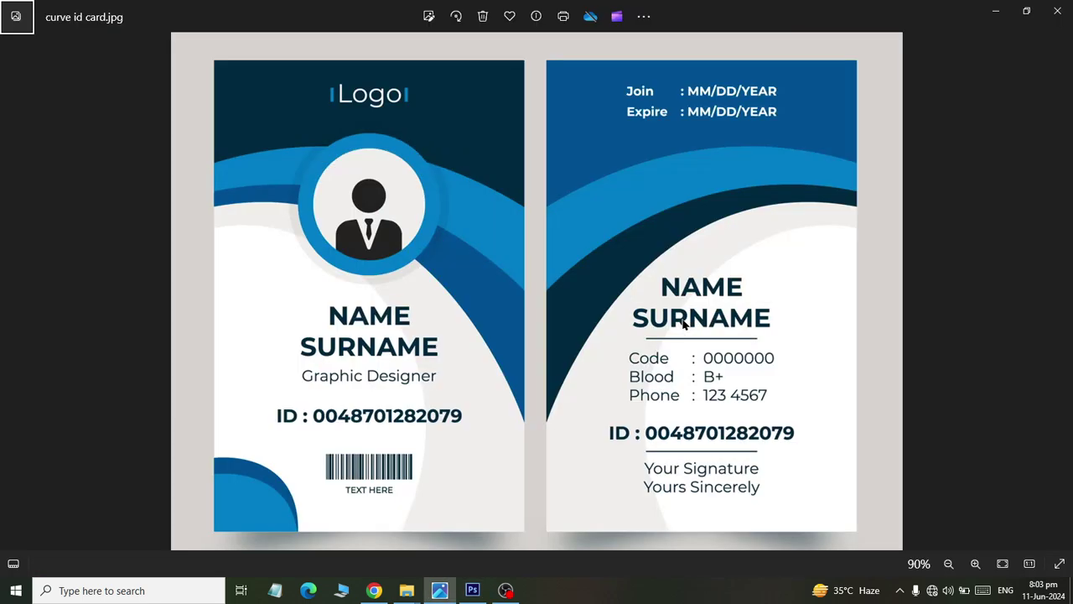
{"action": "key", "text": "alt+Tab"}
{"action": "key", "text": "Down"}
{"action": "key", "text": "Down"}
{"action": "key", "text": "Down"}
{"action": "key", "text": "Down"}
{"action": "key", "text": "Down"}
{"action": "key", "text": "Down"}
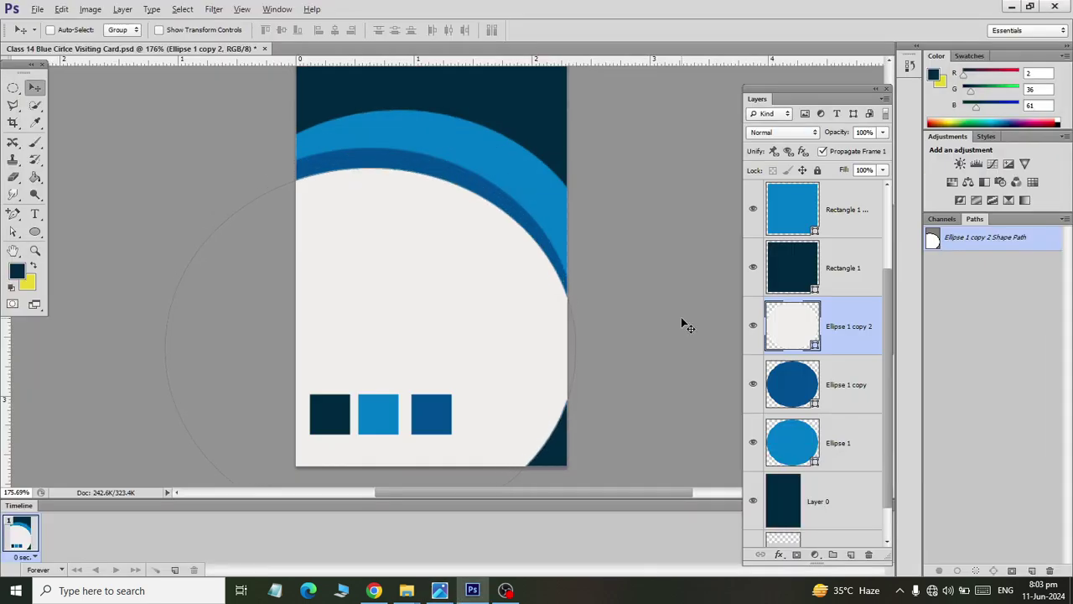
{"action": "key", "text": "Down"}
{"action": "key", "text": "Down"}
{"action": "key", "text": "Down"}
{"action": "key", "text": "Down"}
{"action": "key", "text": "Down"}
{"action": "key", "text": "Down"}
{"action": "key", "text": "alt+Tab"}
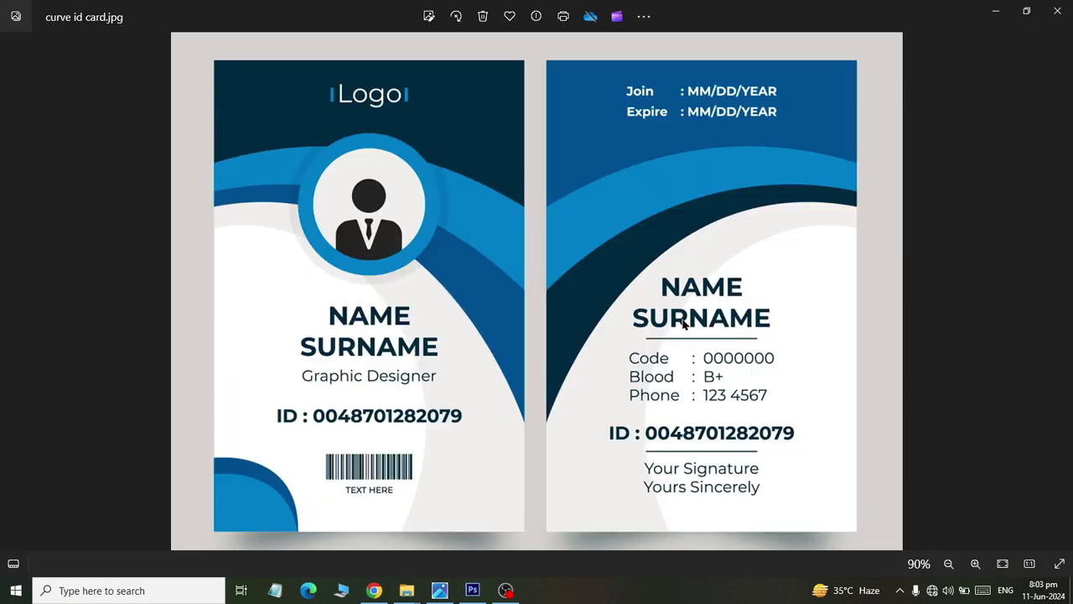
{"action": "key", "text": "alt+Tab"}
{"action": "key", "text": "alt+Tab"}
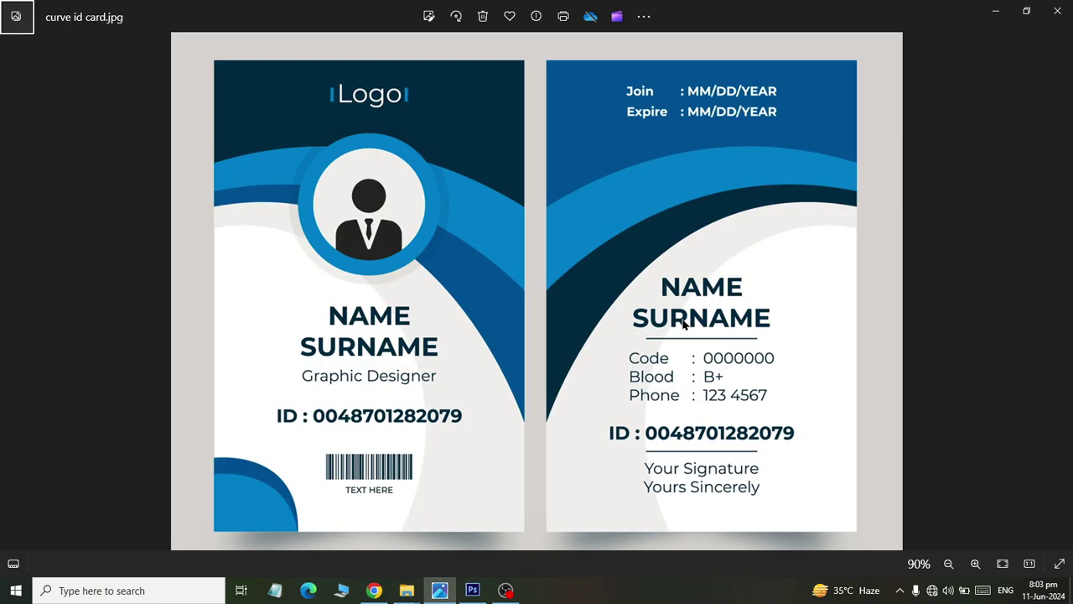
{"action": "key", "text": "alt+Tab"}
{"action": "key", "text": "Down"}
{"action": "key", "text": "Down"}
{"action": "key", "text": "Down"}
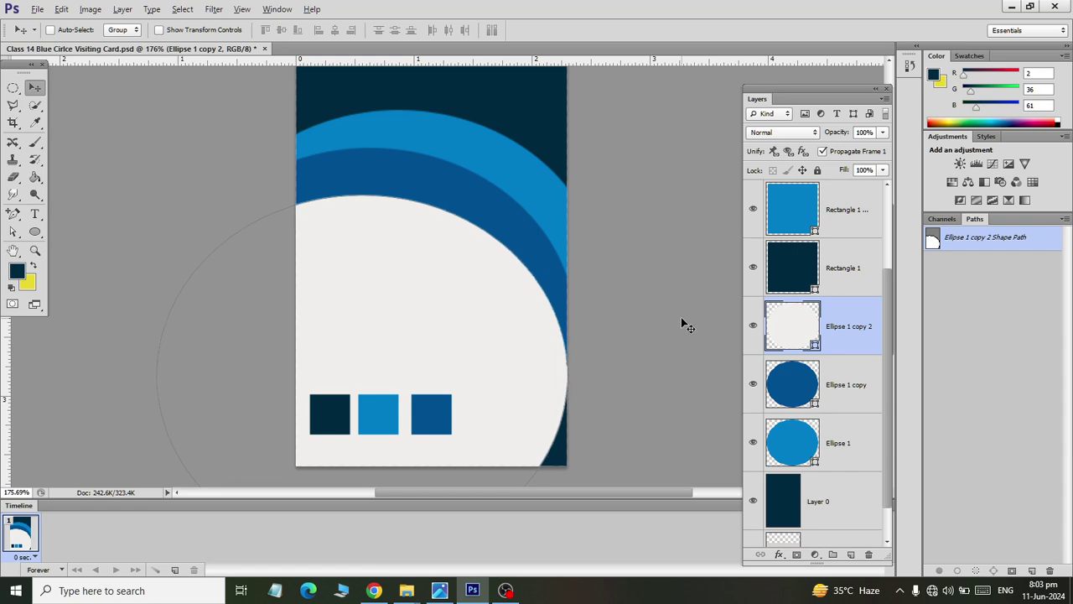
{"action": "key", "text": "Down"}
{"action": "key", "text": "Down"}
{"action": "key", "text": "Right"}
{"action": "key", "text": "Right"}
{"action": "key", "text": "Right"}
{"action": "key", "text": "Right"}
{"action": "key", "text": "Right"}
{"action": "key", "text": "Right"}
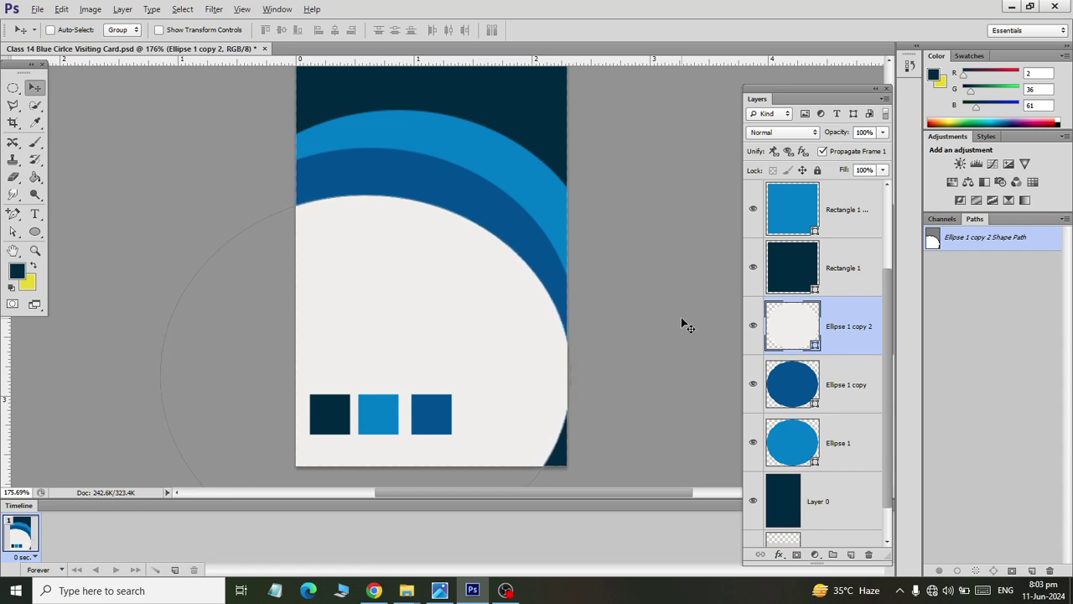
{"action": "key", "text": "Up"}
{"action": "key", "text": "Up"}
{"action": "key", "text": "Up"}
{"action": "key", "text": "Up"}
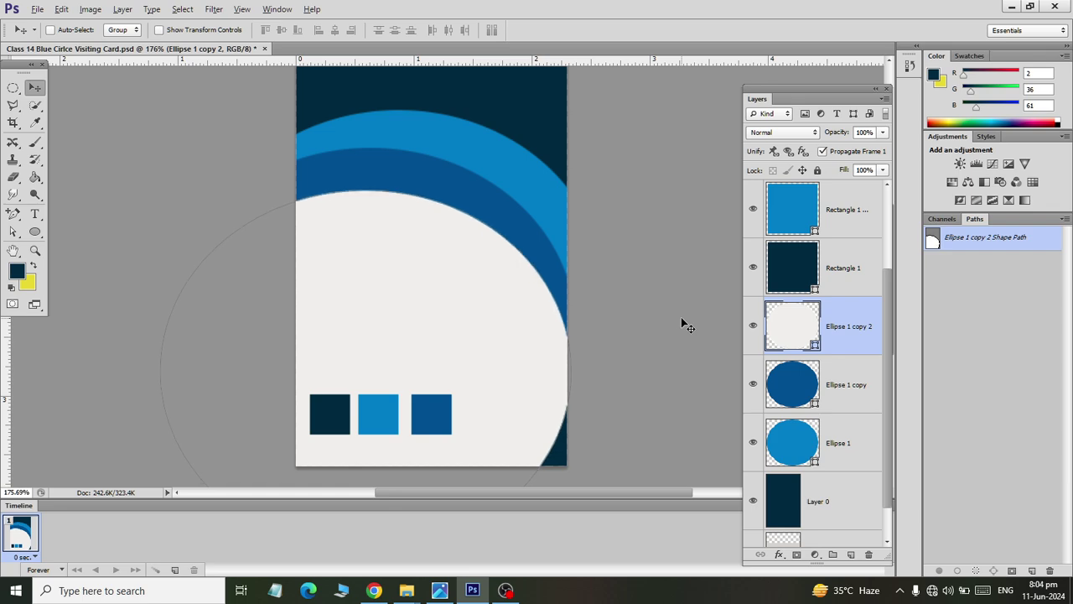
{"action": "key", "text": "Up"}
{"action": "key", "text": "alt+Tab"}
{"action": "key", "text": "alt+Tab"}
{"action": "key", "text": "Up"}
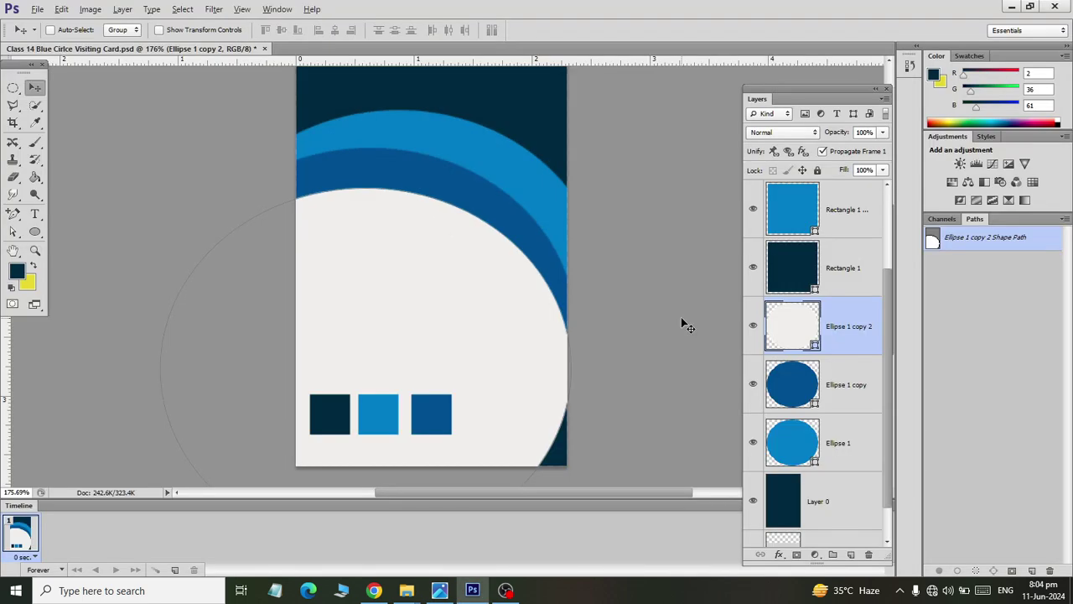
{"action": "key", "text": "Up"}
{"action": "key", "text": "Up"}
{"action": "key", "text": "Up"}
{"action": "key", "text": "Up"}
{"action": "key", "text": "Up"}
{"action": "key", "text": "Up"}
{"action": "key", "text": "Up"}
{"action": "key", "text": "Up"}
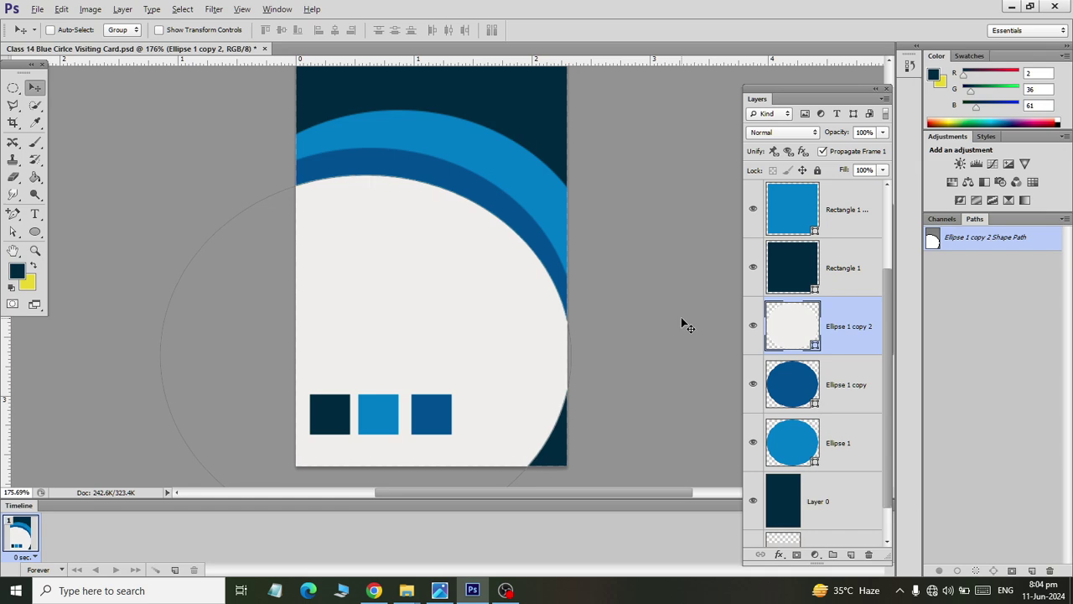
{"action": "scroll", "coordinate": [662, 301], "scroll_direction": "down", "scroll_amount": 2}
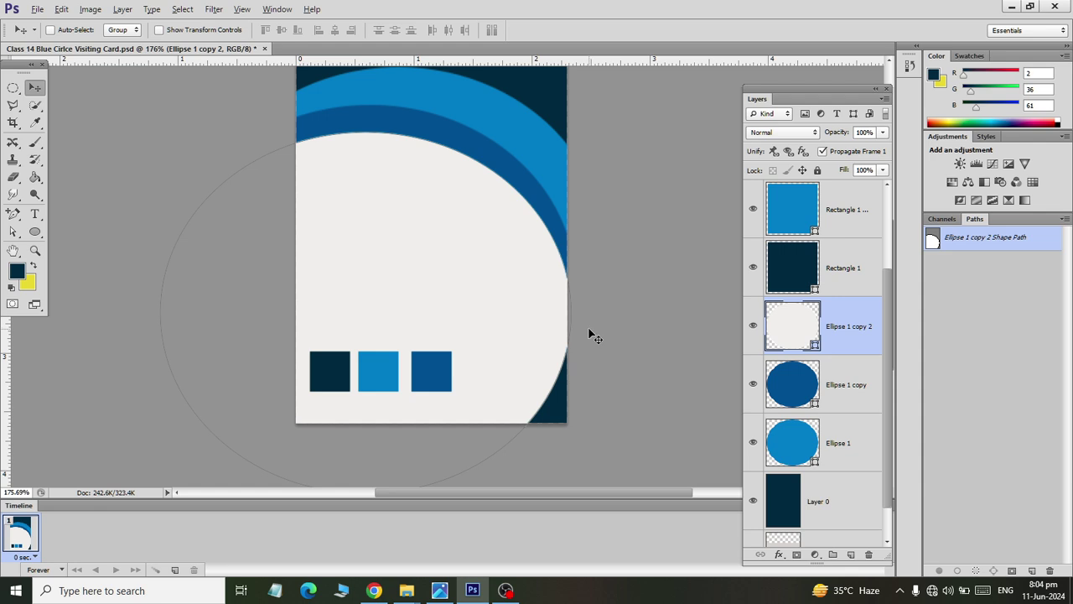
{"action": "key", "text": "ctrl+t"}
- Narrow, tilt about 31° and reposition the off-white ellipse with free transform
{"action": "left_click_drag", "start_coordinate": [569, 312], "coordinate": [550, 319]}
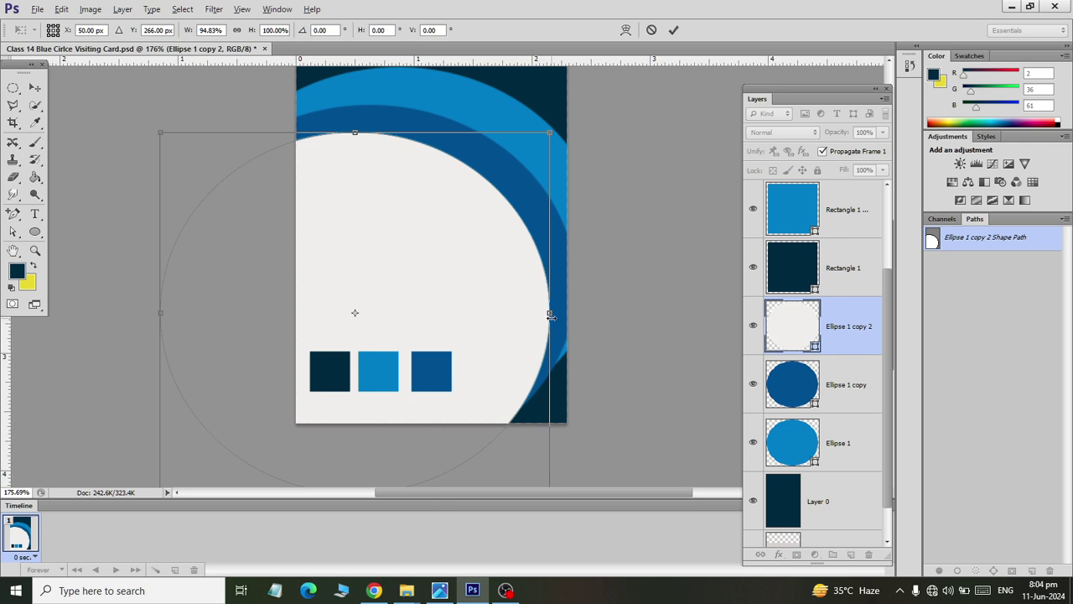
{"action": "left_click_drag", "start_coordinate": [550, 314], "coordinate": [528, 317]}
{"action": "mouse_move", "coordinate": [478, 351]}
{"action": "left_mouse_down"}
{"action": "mouse_move", "coordinate": [496, 363]}
{"action": "mouse_move", "coordinate": [488, 345]}
{"action": "left_mouse_up"}
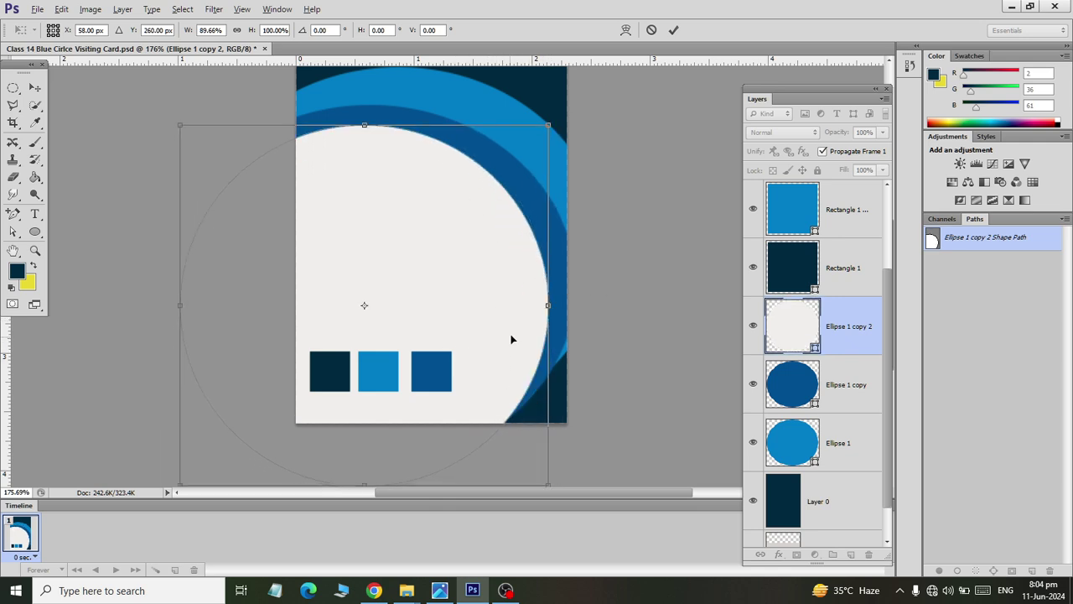
{"action": "left_click_drag", "start_coordinate": [588, 146], "coordinate": [616, 265]}
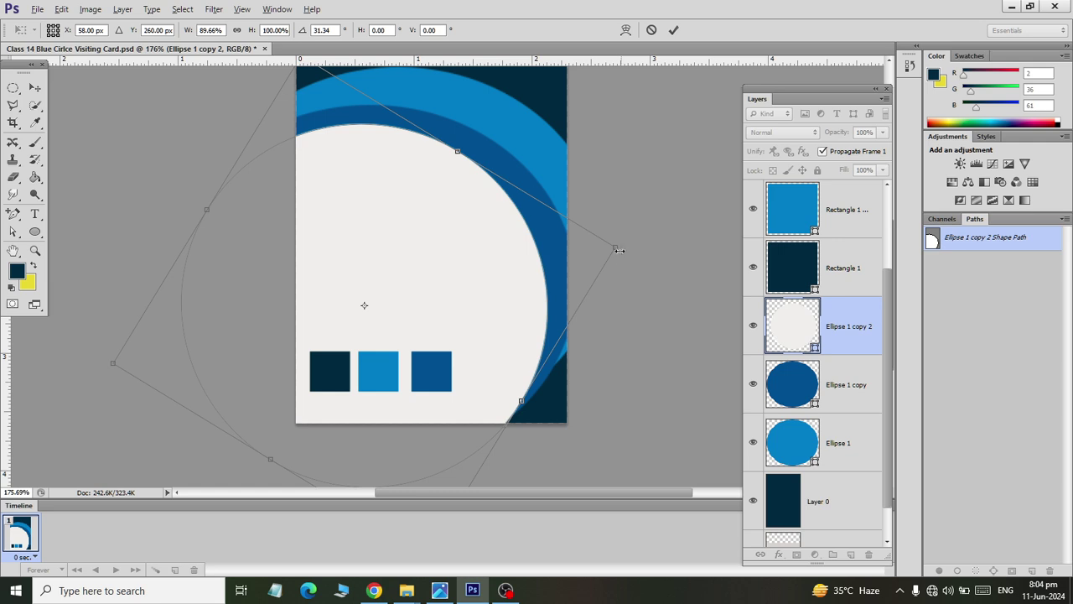
{"action": "left_click_drag", "start_coordinate": [611, 250], "coordinate": [570, 278]}
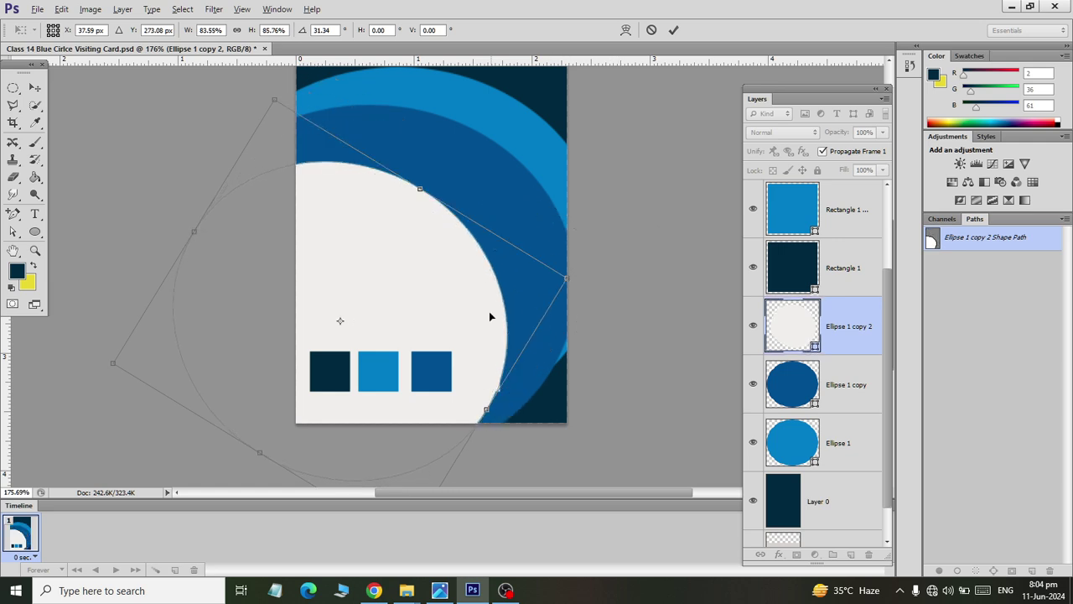
{"action": "left_click_drag", "start_coordinate": [471, 319], "coordinate": [502, 320]}
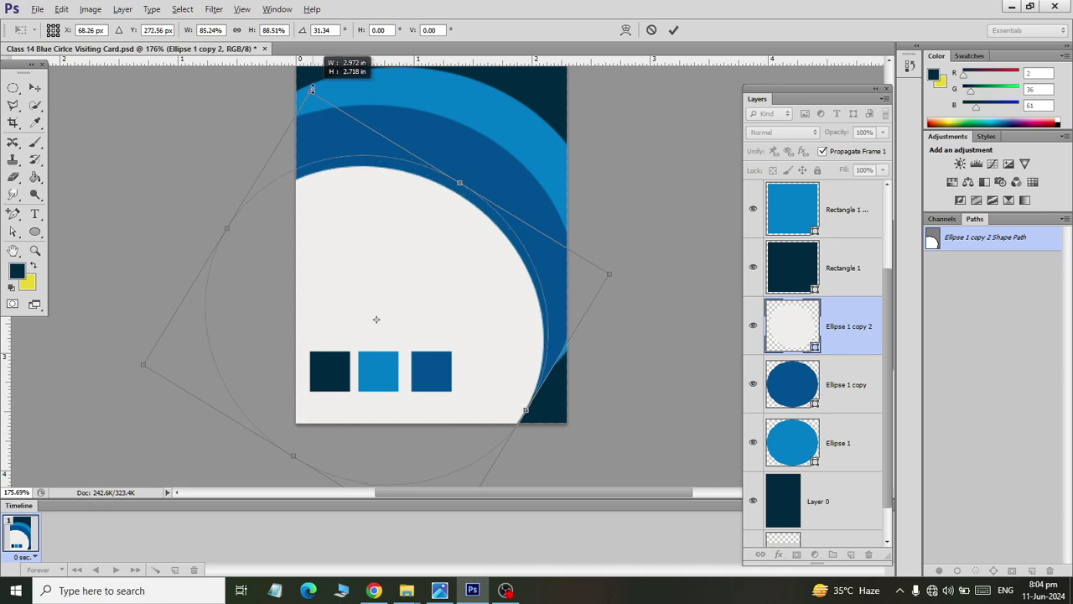
{"action": "left_click_drag", "start_coordinate": [311, 105], "coordinate": [312, 60]}
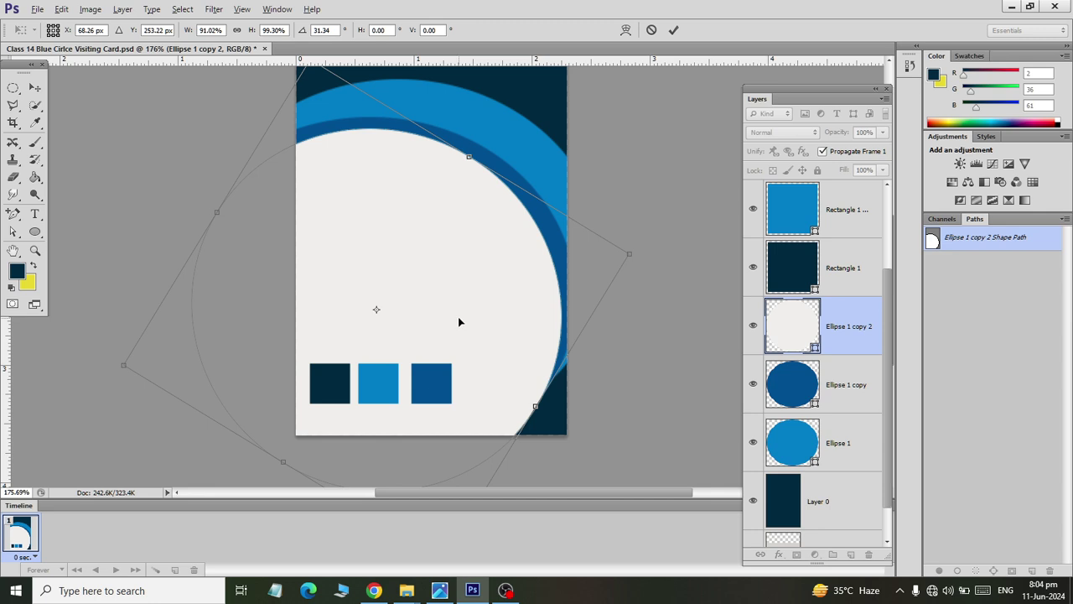
- Distort the ellipse in perspective so its top edge sweeps diagonally down to the right
{"action": "left_click", "coordinate": [61, 9]}
{"action": "mouse_move", "coordinate": [127, 349]}
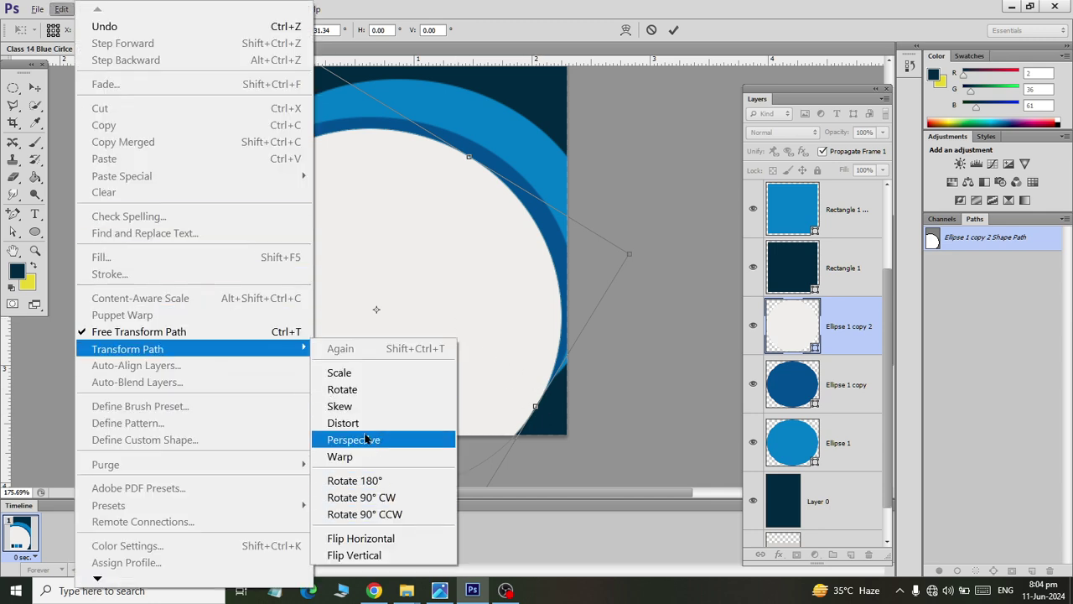
{"action": "left_click", "coordinate": [354, 440]}
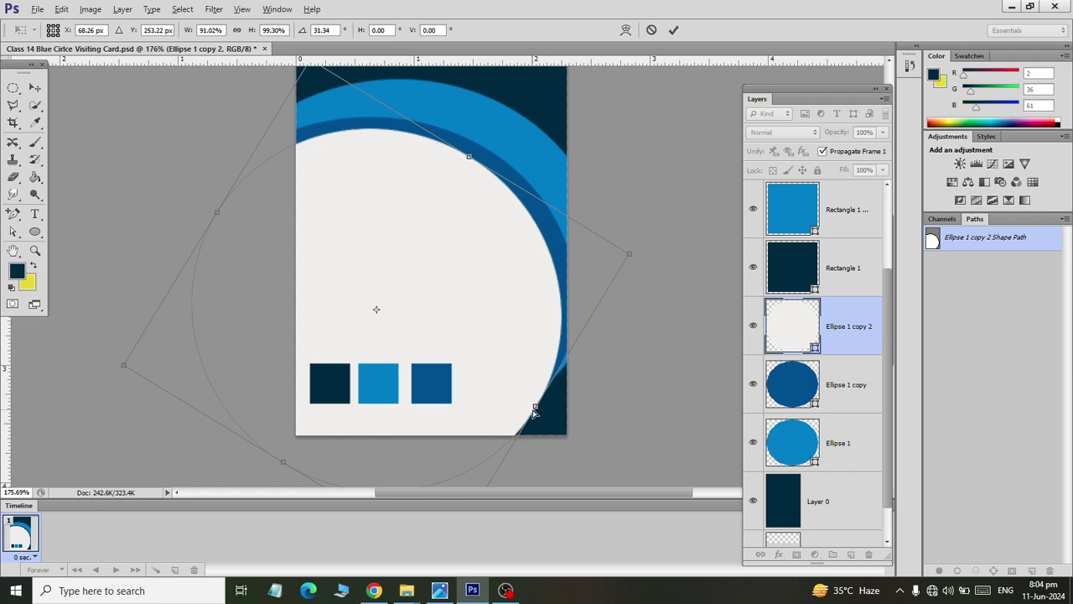
{"action": "mouse_move", "coordinate": [537, 409]}
{"action": "left_mouse_down"}
{"action": "mouse_move", "coordinate": [471, 405]}
{"action": "mouse_move", "coordinate": [536, 440]}
{"action": "mouse_move", "coordinate": [562, 476]}
{"action": "left_mouse_up"}
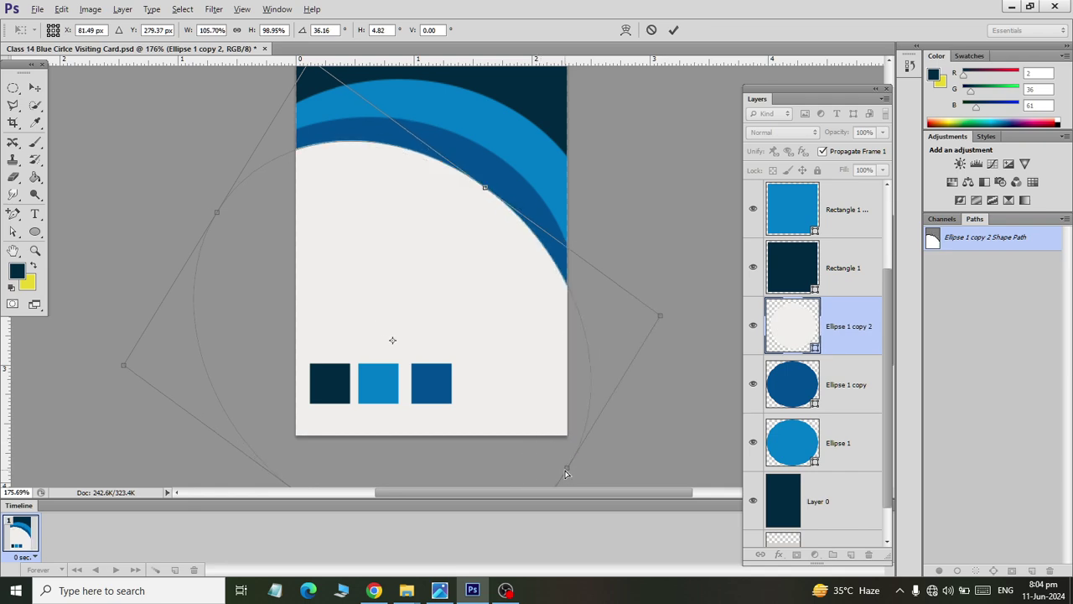
{"action": "left_click_drag", "start_coordinate": [664, 325], "coordinate": [663, 358]}
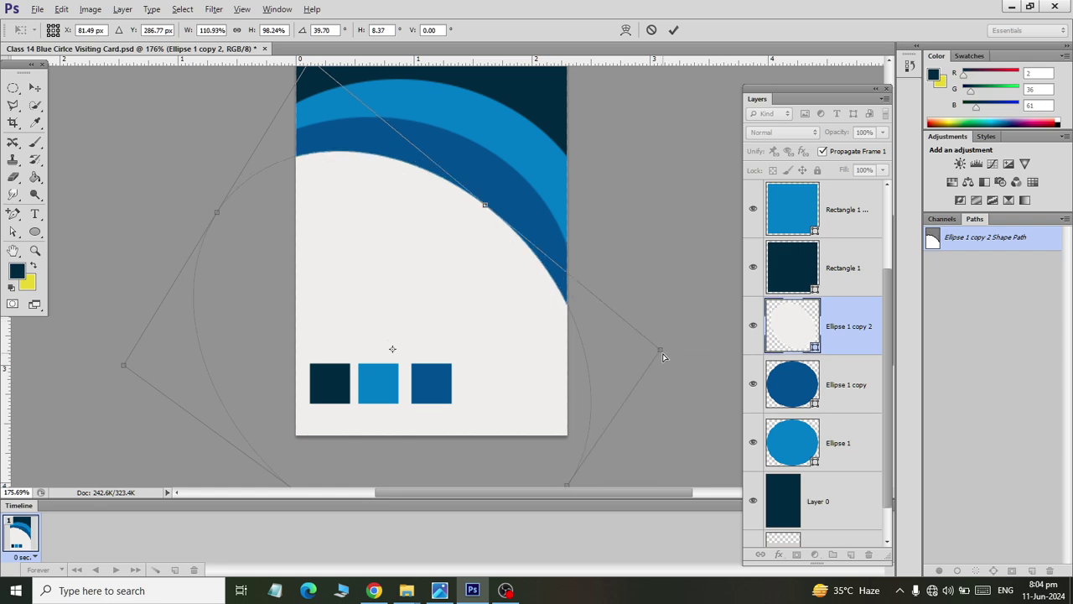
{"action": "key", "text": "alt+Tab"}
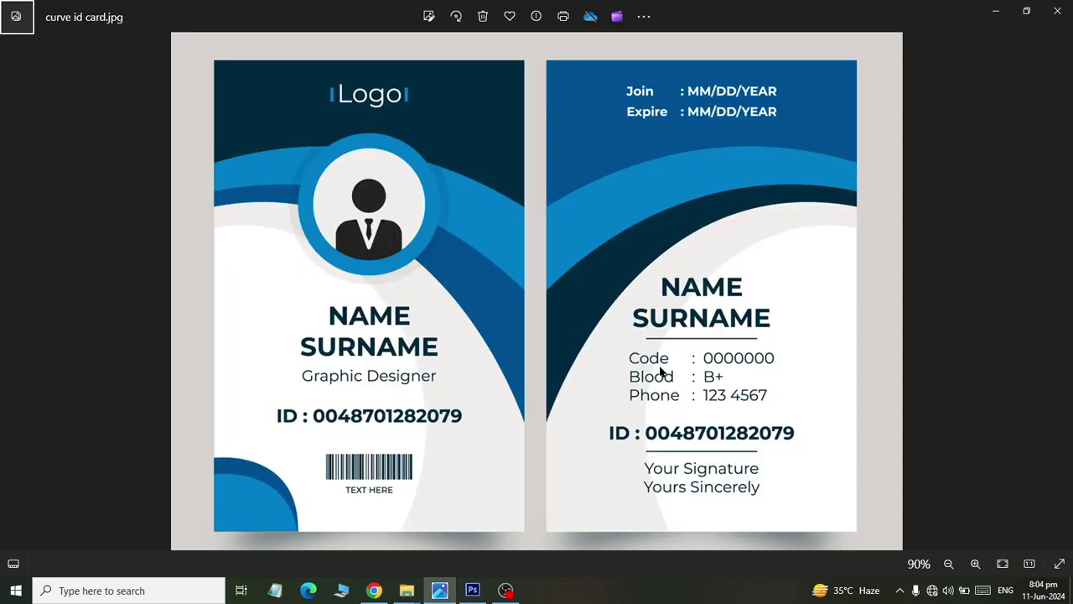
{"action": "key", "text": "alt+Tab"}
{"action": "mouse_move", "coordinate": [296, 165]}
{"action": "left_mouse_down"}
{"action": "mouse_move", "coordinate": [325, 109]}
{"action": "mouse_move", "coordinate": [310, 80]}
{"action": "left_mouse_up"}
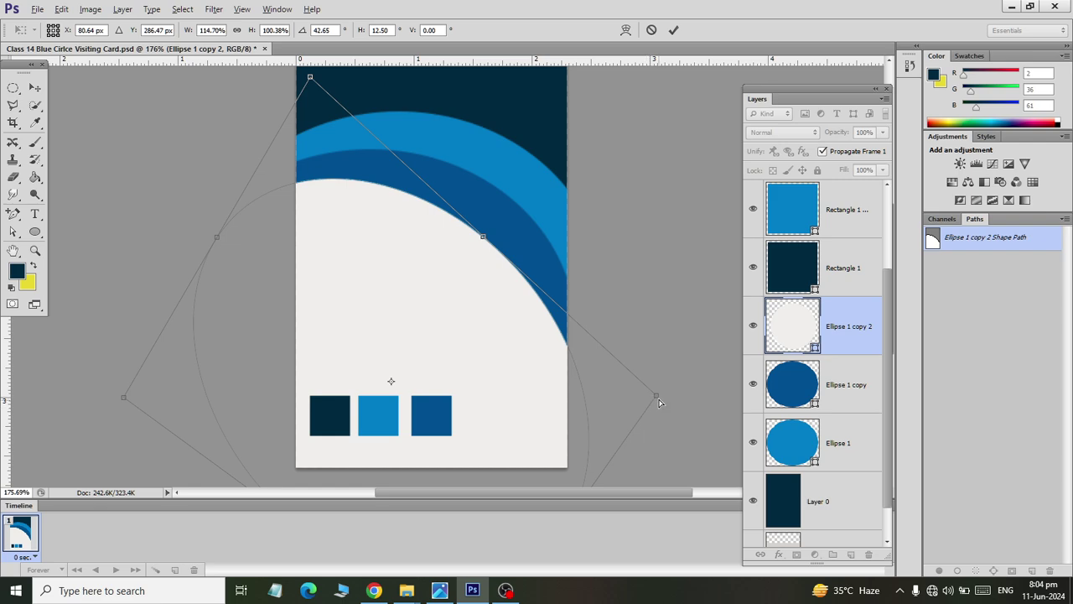
{"action": "left_click_drag", "start_coordinate": [659, 403], "coordinate": [657, 416]}
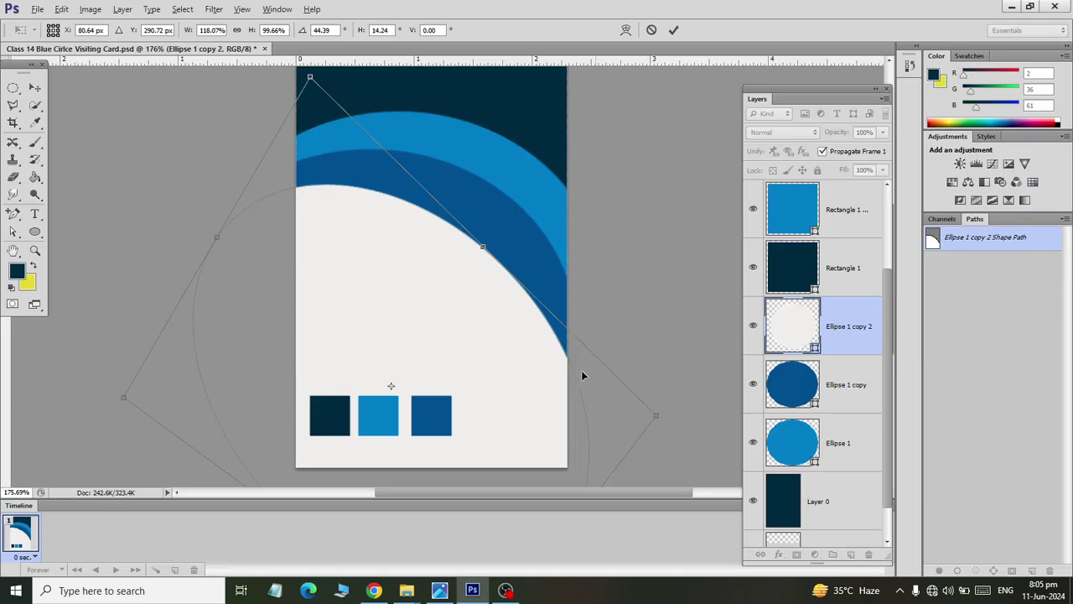
{"action": "scroll", "coordinate": [401, 223], "scroll_direction": "up", "scroll_amount": 2}
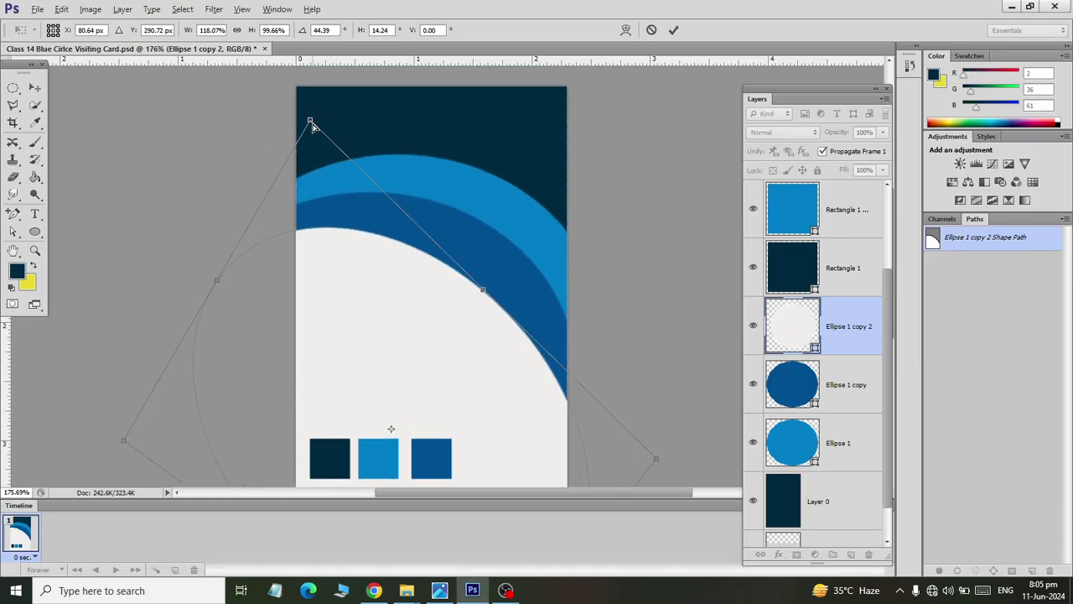
{"action": "left_click_drag", "start_coordinate": [311, 119], "coordinate": [307, 105]}
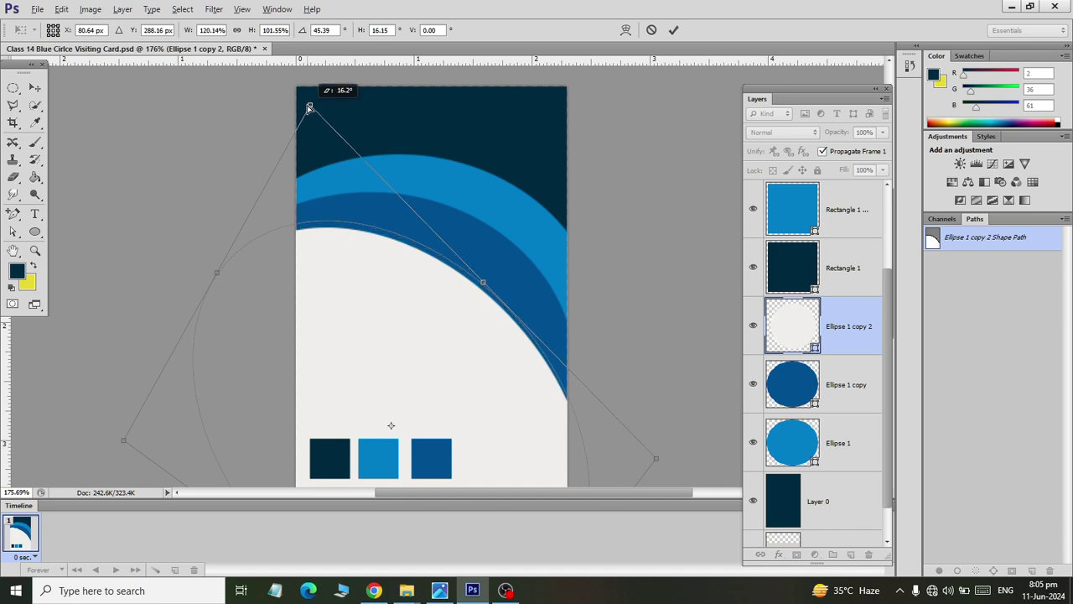
{"action": "scroll", "coordinate": [588, 403], "scroll_direction": "down", "scroll_amount": 3}
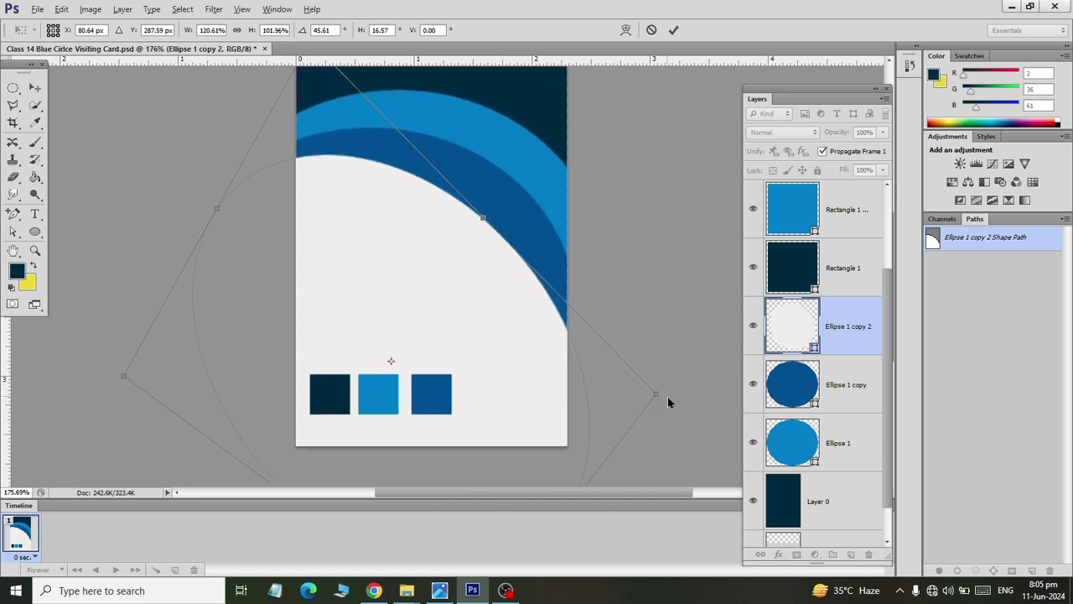
{"action": "left_click_drag", "start_coordinate": [656, 399], "coordinate": [656, 416]}
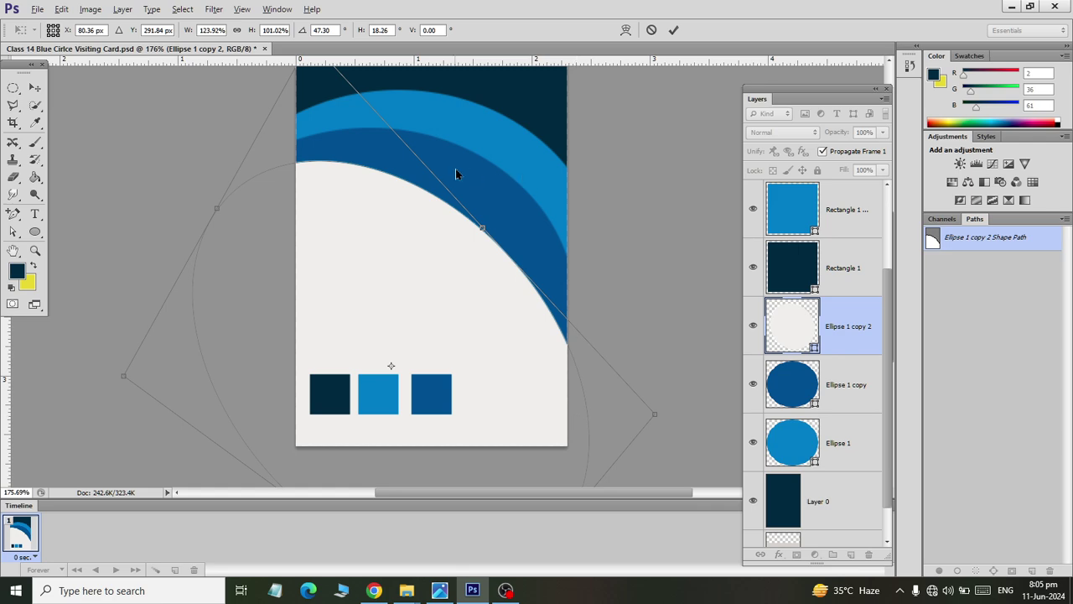
{"action": "key", "text": "alt+Tab"}
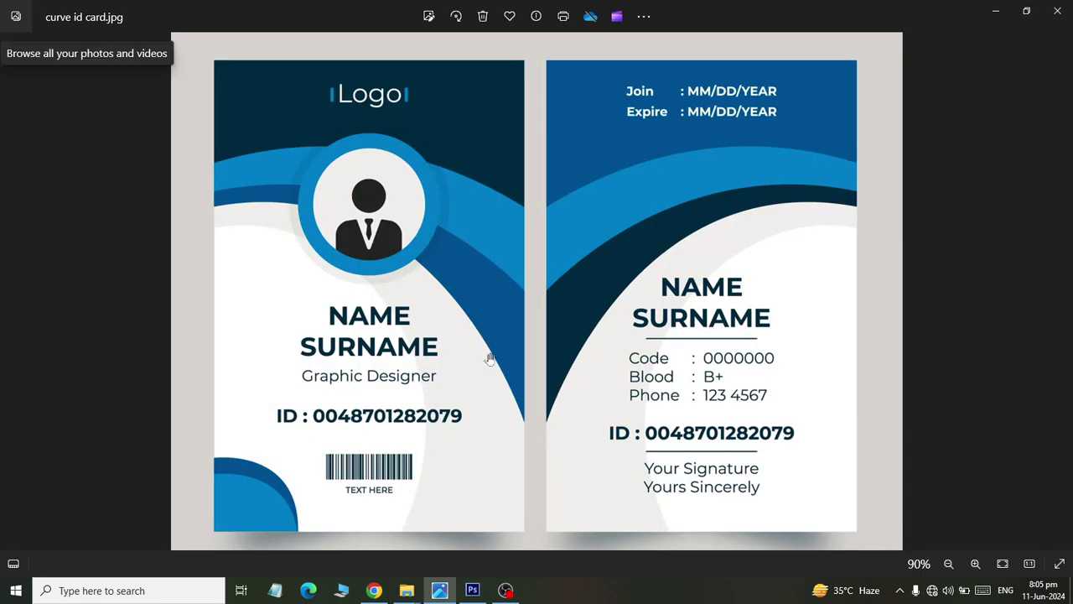
{"action": "key", "text": "alt+Tab"}
{"action": "left_click", "coordinate": [34, 88]}
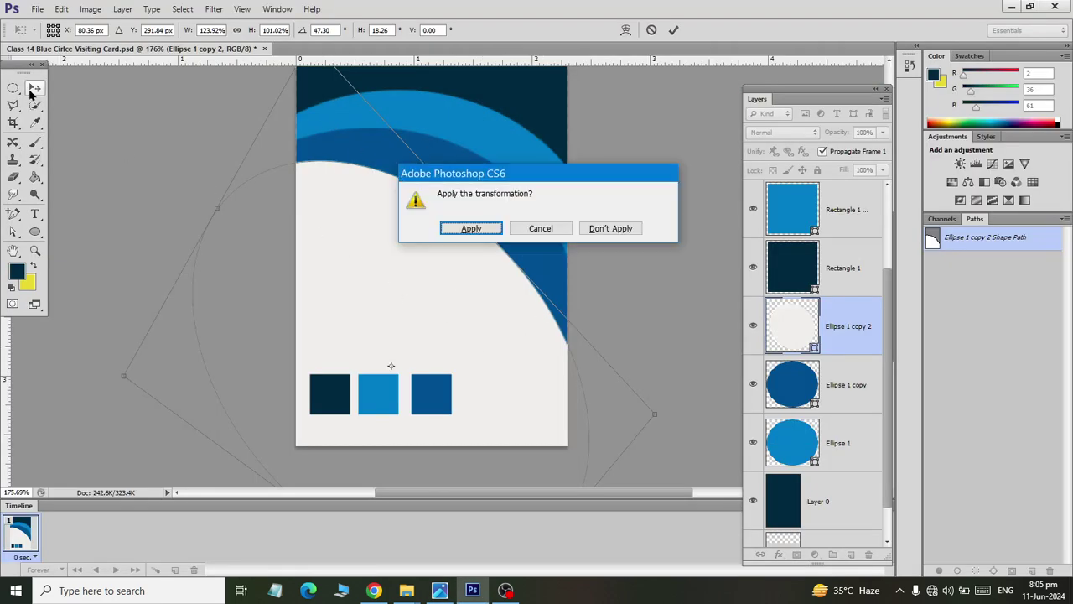
- Apply the perspective transformation to the light-grey curve
{"action": "left_click", "coordinate": [474, 230]}
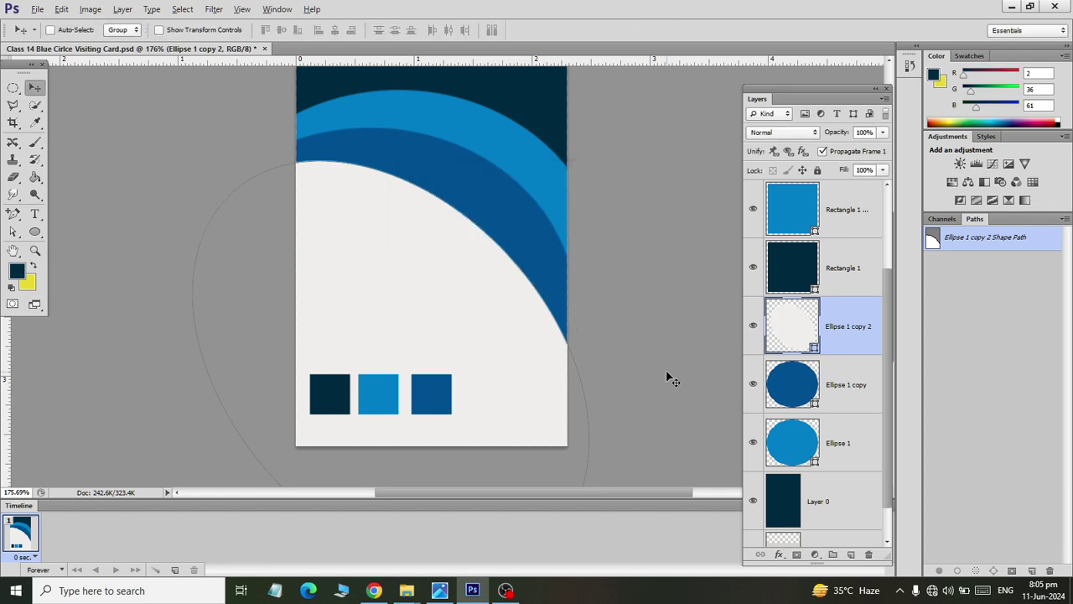
{"action": "key", "text": "alt+Tab"}
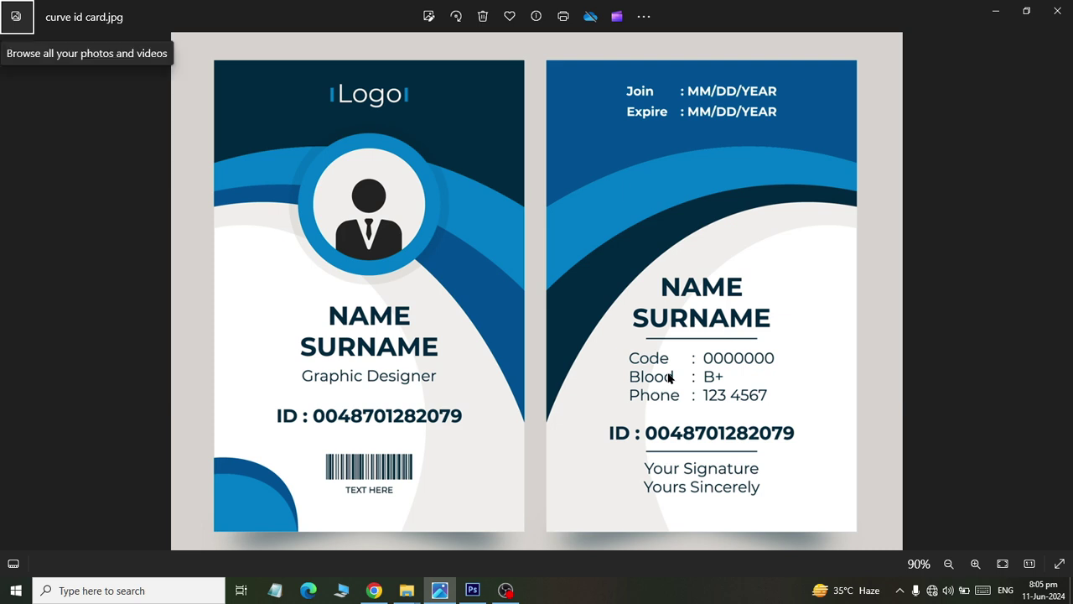
{"action": "key", "text": "alt+Tab"}
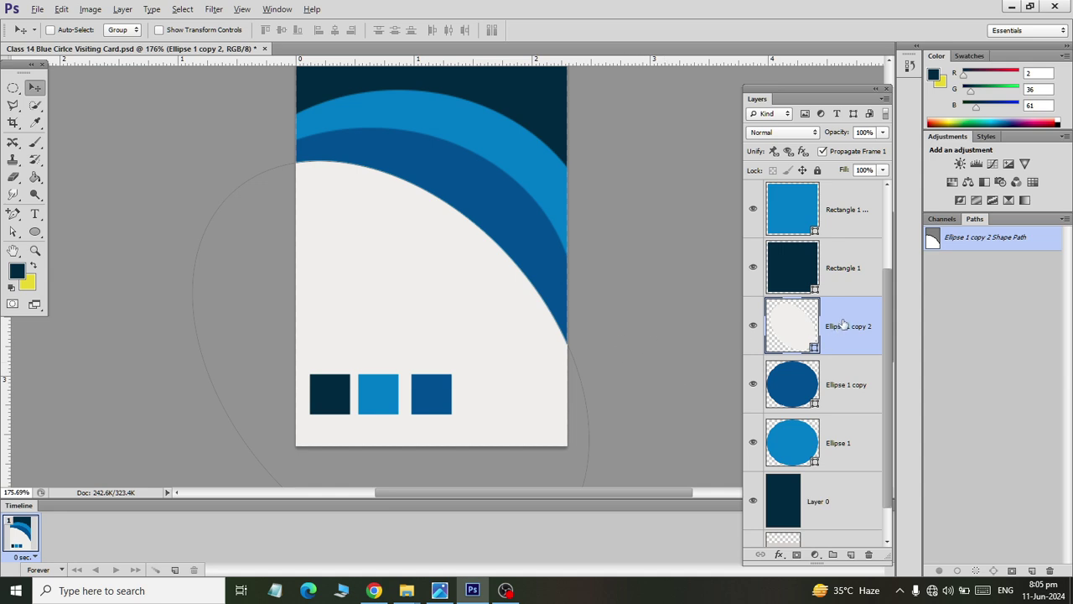
- Duplicate the curve and fill the copy with pure white ffffff
{"action": "key", "text": "ctrl+j"}
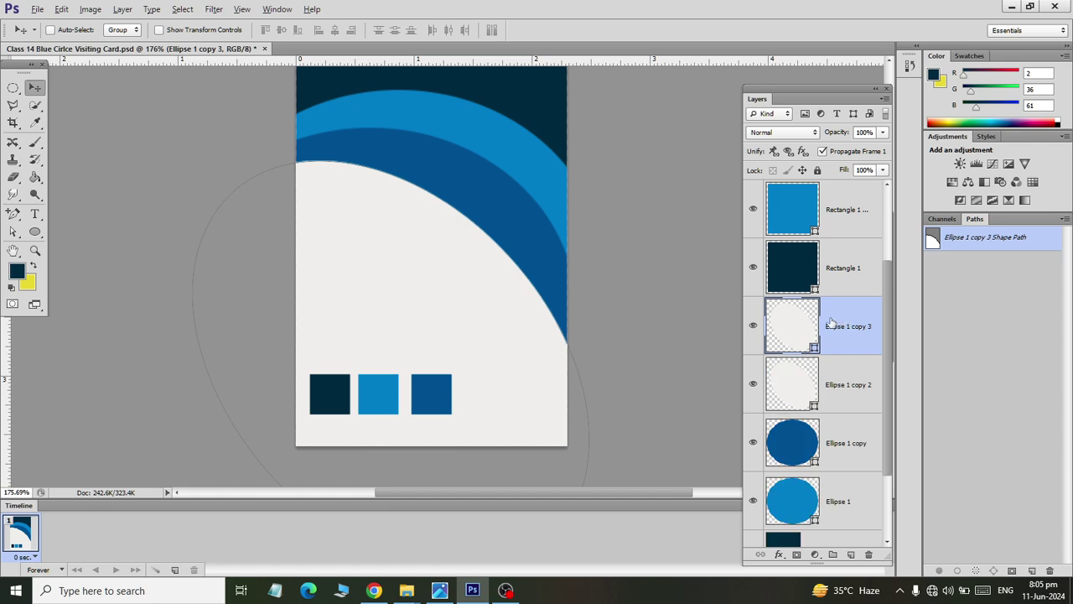
{"action": "double_click", "coordinate": [792, 326]}
{"action": "double_click", "coordinate": [840, 280]}
{"action": "type", "text": "ffffff"}
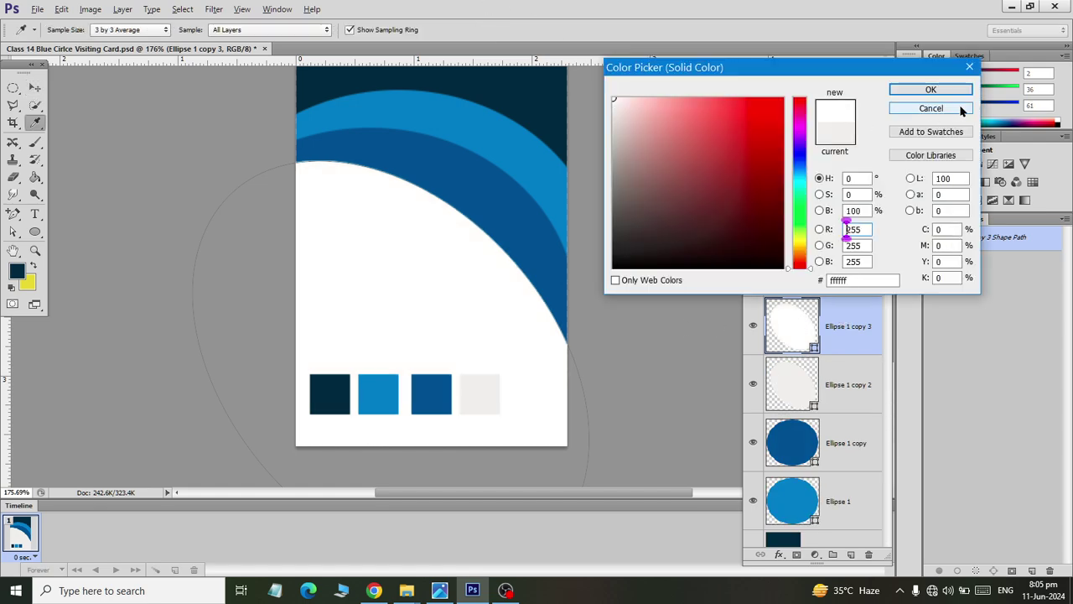
{"action": "left_click", "coordinate": [931, 89]}
{"action": "key", "text": "alt+Tab"}
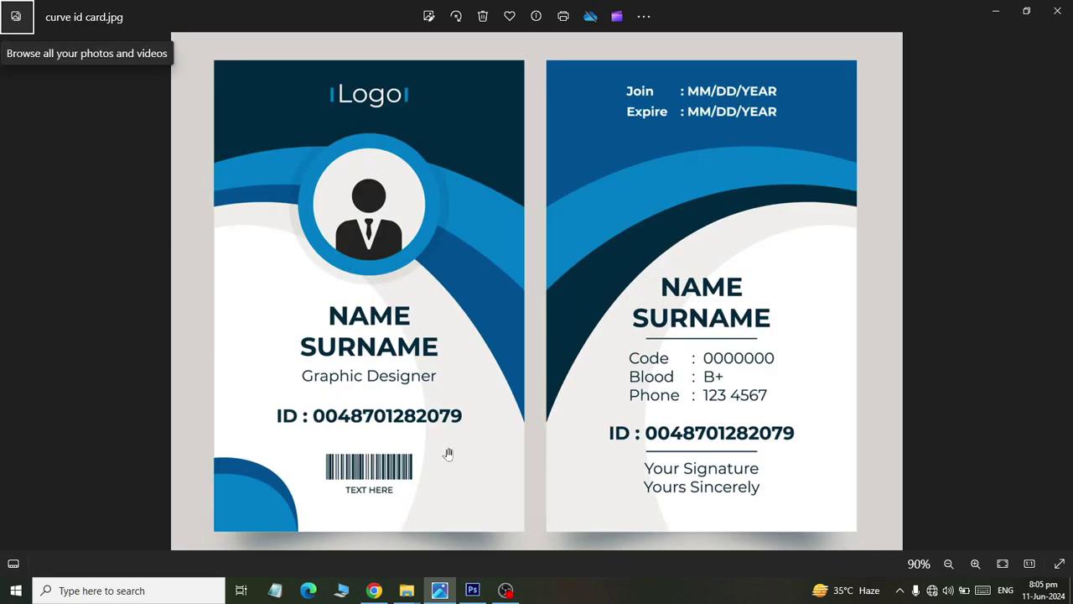
{"action": "key", "text": "alt+Tab"}
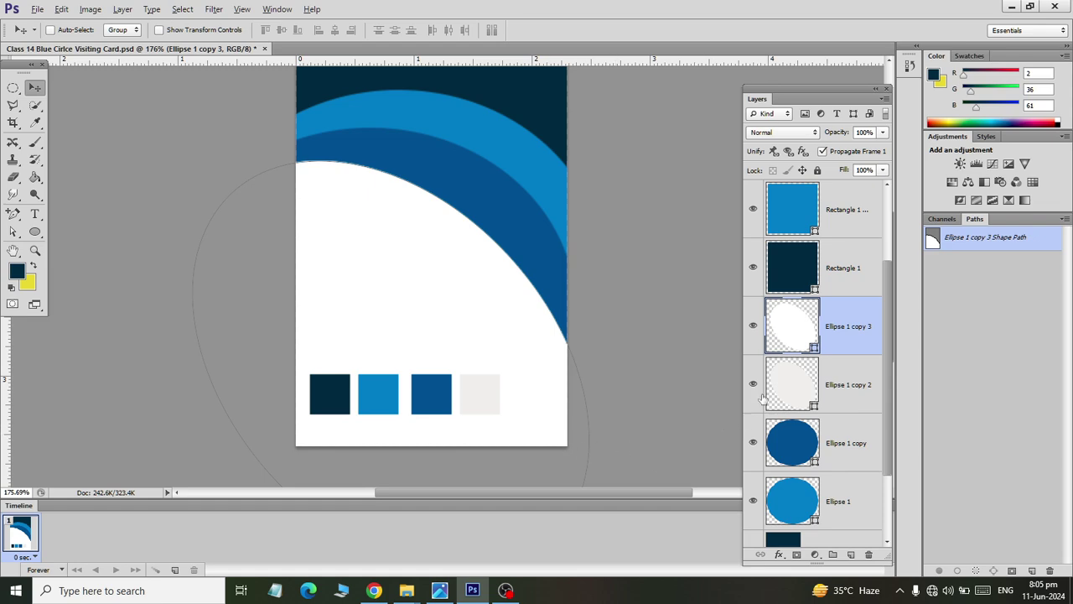
{"action": "key", "text": "ctrl+t"}
- Scale the white ellipse copy down to about 83% so a light-grey band shows beneath it
{"action": "scroll", "coordinate": [567, 378], "scroll_direction": "down", "scroll_amount": 4}
{"action": "scroll", "coordinate": [584, 385], "scroll_direction": "up", "scroll_amount": 1}
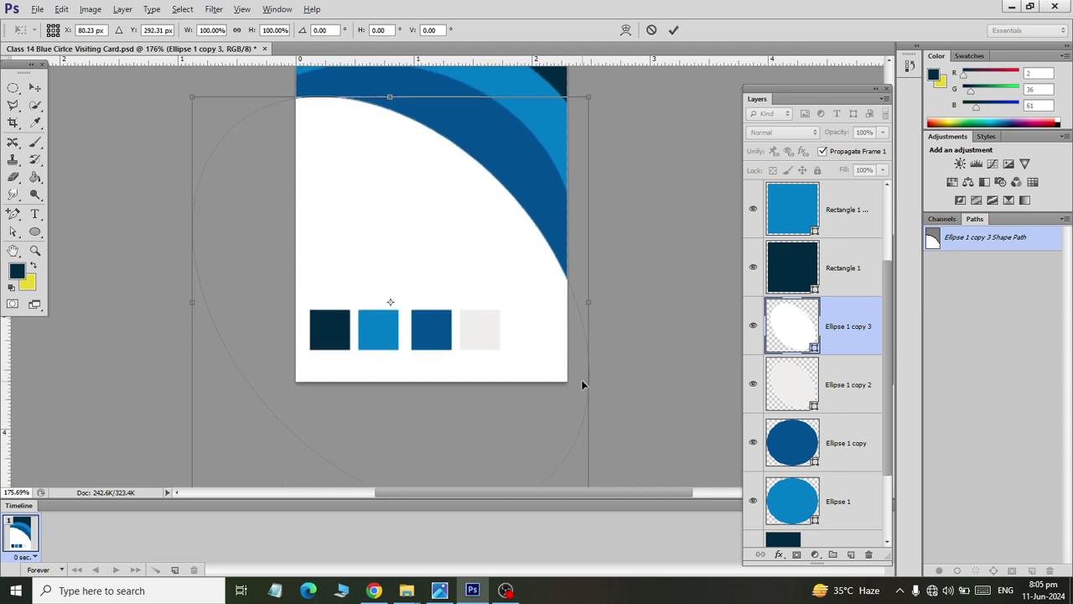
{"action": "scroll", "coordinate": [583, 385], "scroll_direction": "down", "scroll_amount": 2}
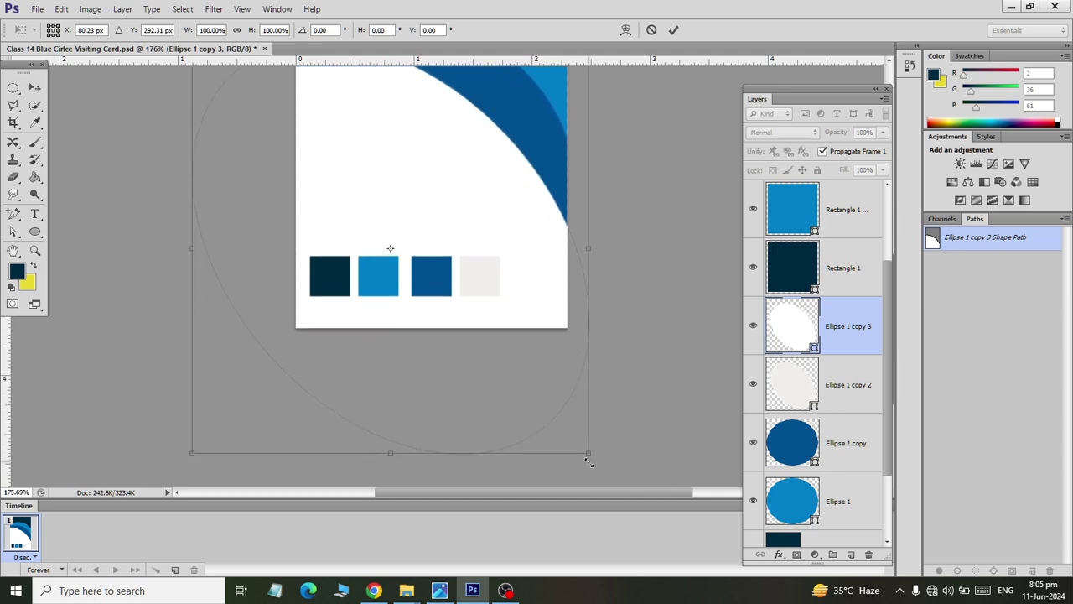
{"action": "mouse_move", "coordinate": [589, 460]}
{"action": "left_mouse_down"}
{"action": "mouse_move", "coordinate": [555, 412]}
{"action": "mouse_move", "coordinate": [505, 391]}
{"action": "mouse_move", "coordinate": [491, 369]}
{"action": "mouse_move", "coordinate": [480, 390]}
{"action": "mouse_move", "coordinate": [524, 352]}
{"action": "left_mouse_up"}
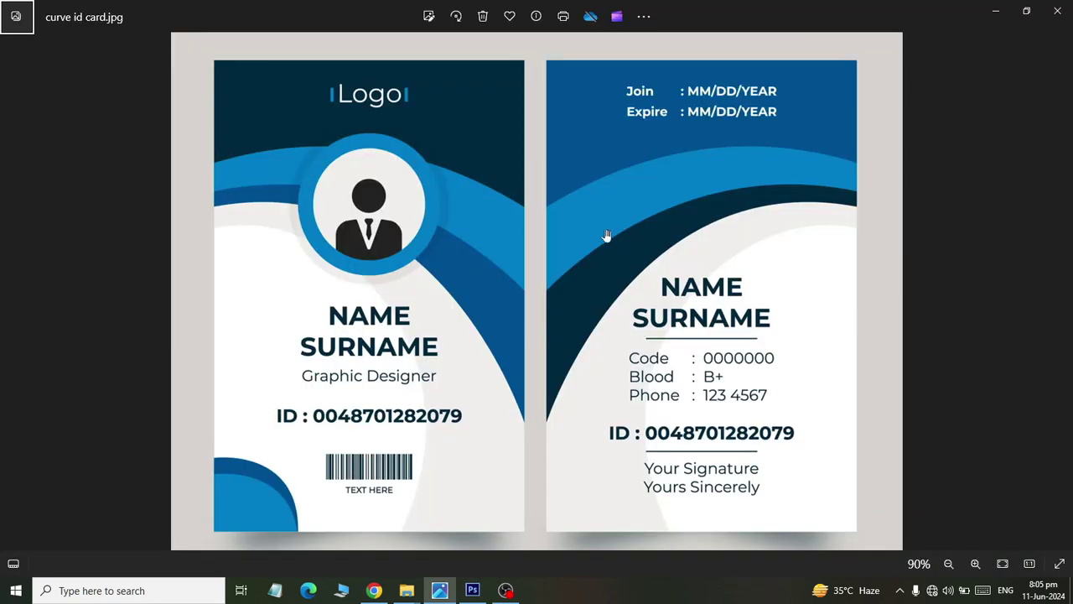
{"action": "key", "text": "alt+Tab"}
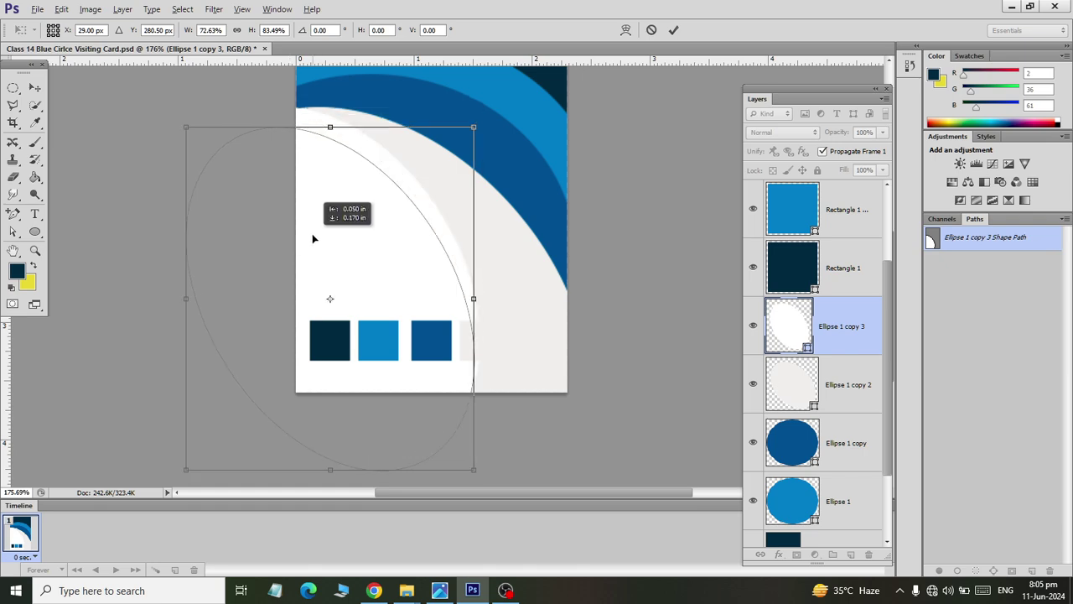
{"action": "key", "text": "alt+Tab"}
{"action": "scroll", "coordinate": [466, 480], "scroll_direction": "down", "scroll_amount": 2}
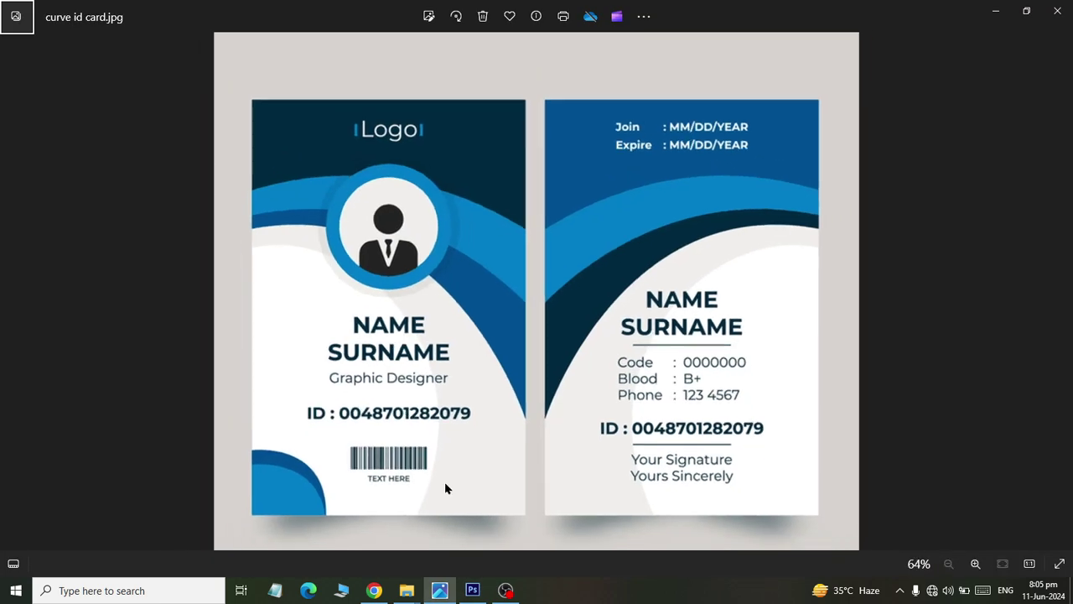
{"action": "key", "text": "alt+Tab"}
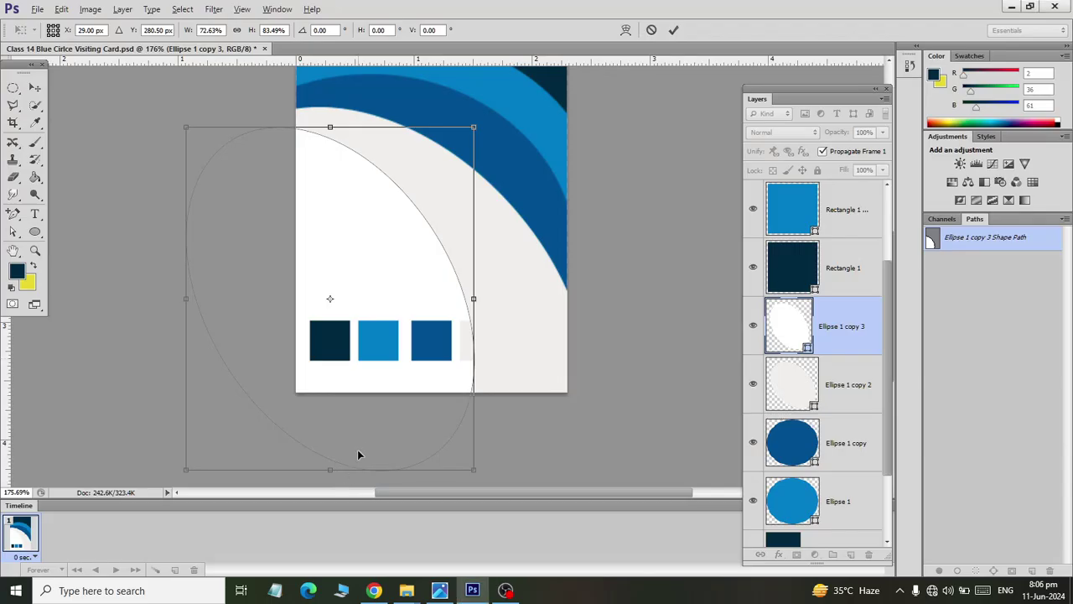
{"action": "key", "text": "alt+Tab"}
{"action": "key", "text": "alt+Tab"}
{"action": "left_click_drag", "start_coordinate": [474, 299], "coordinate": [479, 299]}
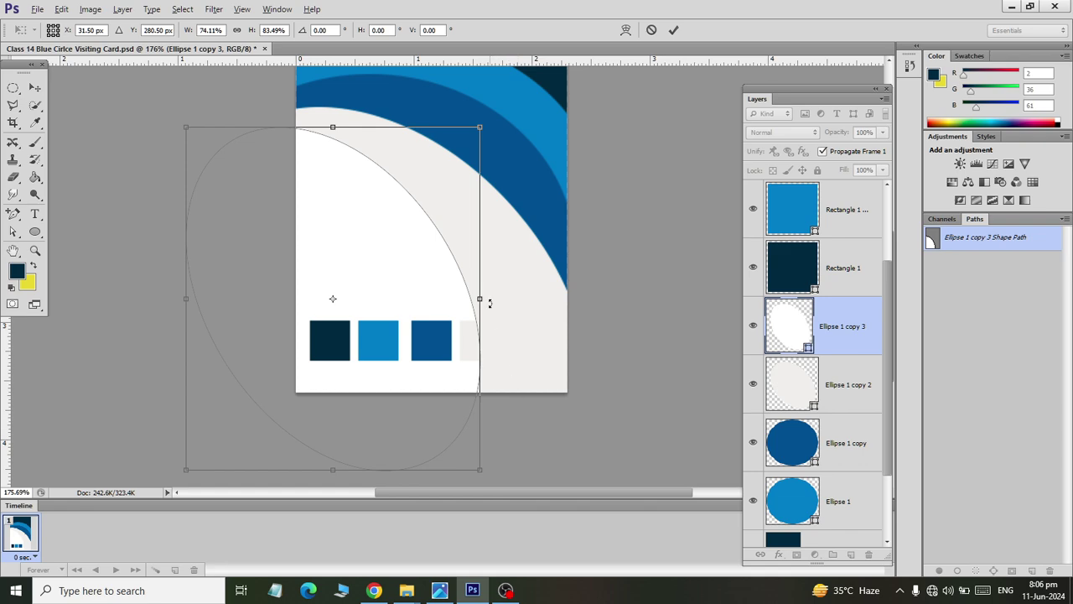
{"action": "key", "text": "alt+Tab"}
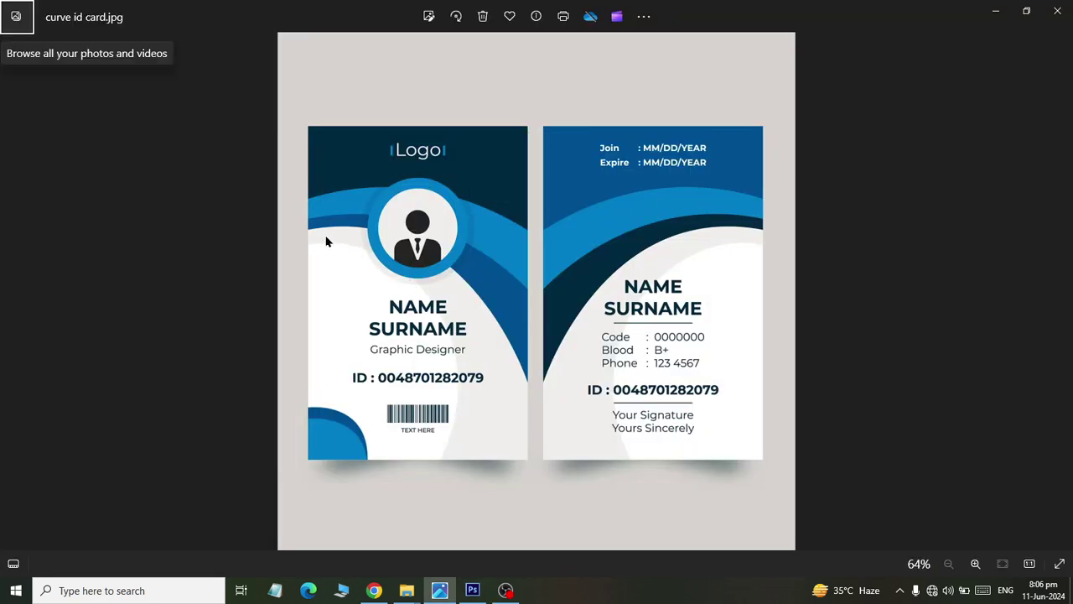
{"action": "key", "text": "alt+Tab"}
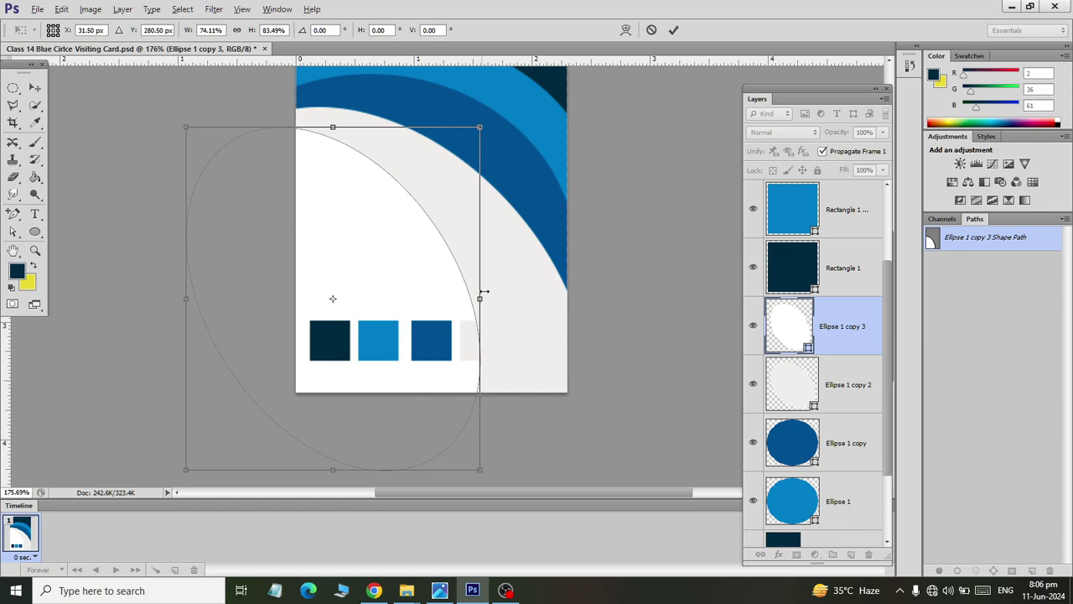
{"action": "left_click_drag", "start_coordinate": [484, 291], "coordinate": [519, 293]}
{"action": "scroll", "coordinate": [544, 434], "scroll_direction": "down", "scroll_amount": 1}
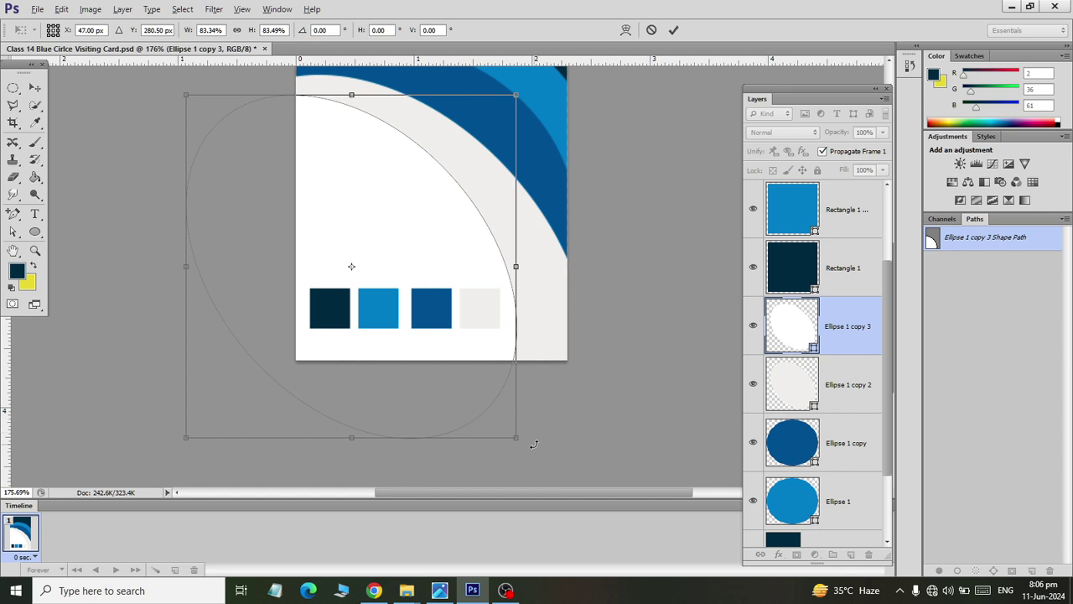
{"action": "left_click_drag", "start_coordinate": [531, 438], "coordinate": [567, 422]}
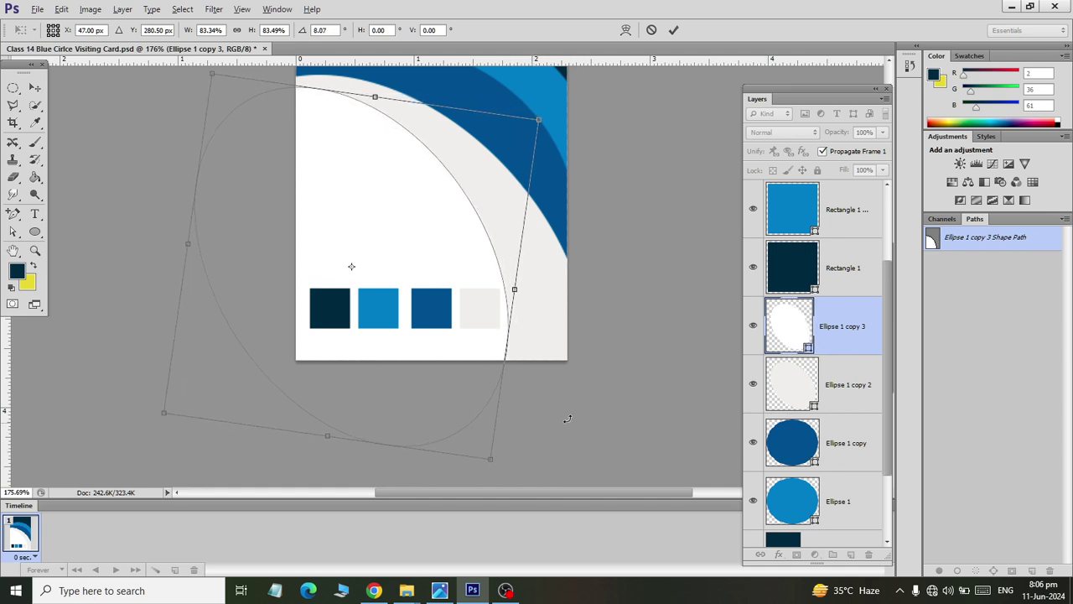
- Shift the white ellipse slightly left and apply the transformation
{"action": "left_click_drag", "start_coordinate": [461, 236], "coordinate": [450, 239]}
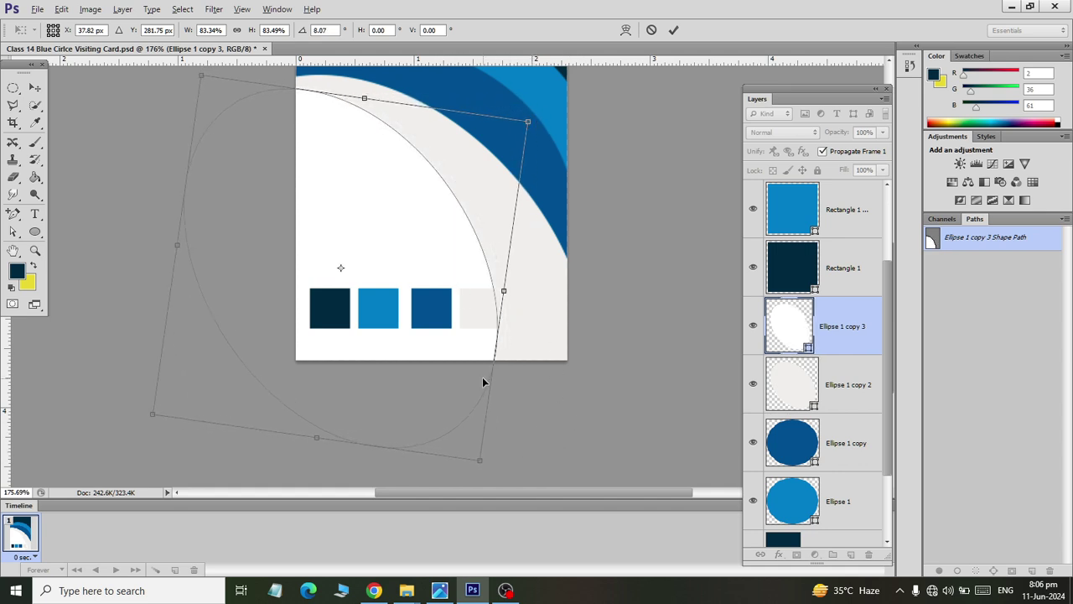
{"action": "scroll", "coordinate": [482, 382], "scroll_direction": "up", "scroll_amount": 1}
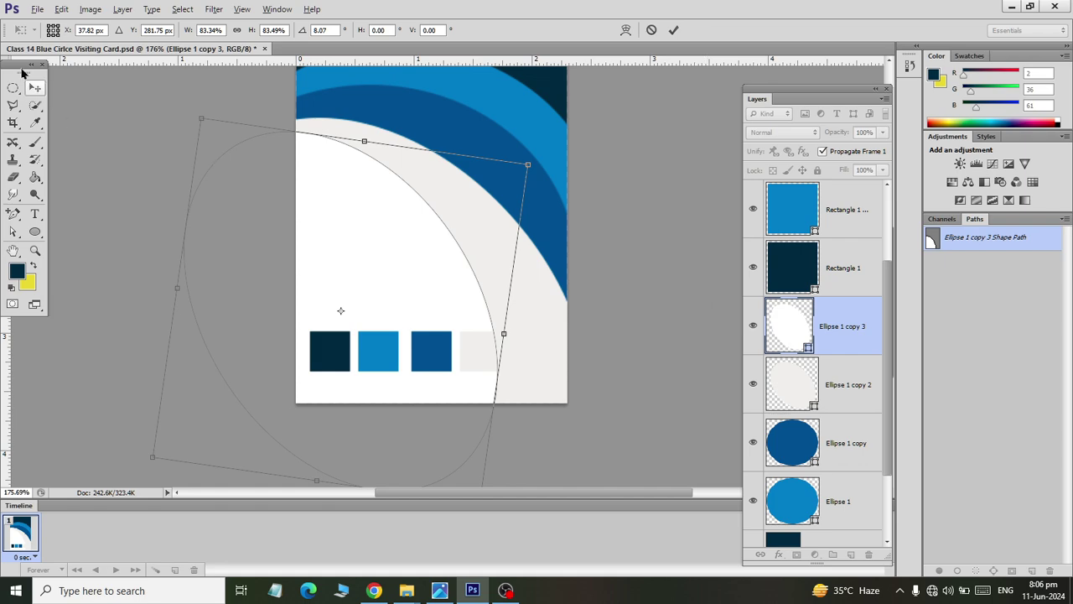
{"action": "left_click", "coordinate": [34, 88]}
{"action": "left_click", "coordinate": [490, 228]}
{"action": "scroll", "coordinate": [505, 288], "scroll_direction": "up", "scroll_amount": 1}
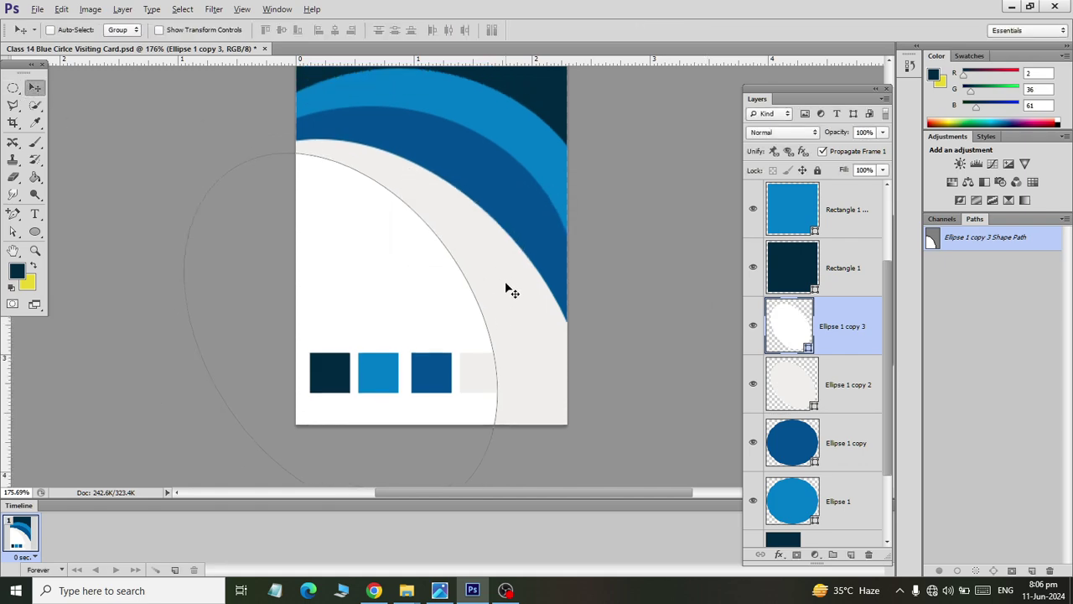
{"action": "scroll", "coordinate": [506, 288], "scroll_direction": "up", "scroll_amount": 1}
- After checking the reference card, add an empty Layer 1 above Ellipse 1 copy 3
{"action": "left_click", "coordinate": [356, 277], "text": "ctrl"}
{"action": "scroll", "coordinate": [356, 277], "scroll_direction": "up", "scroll_amount": 1}
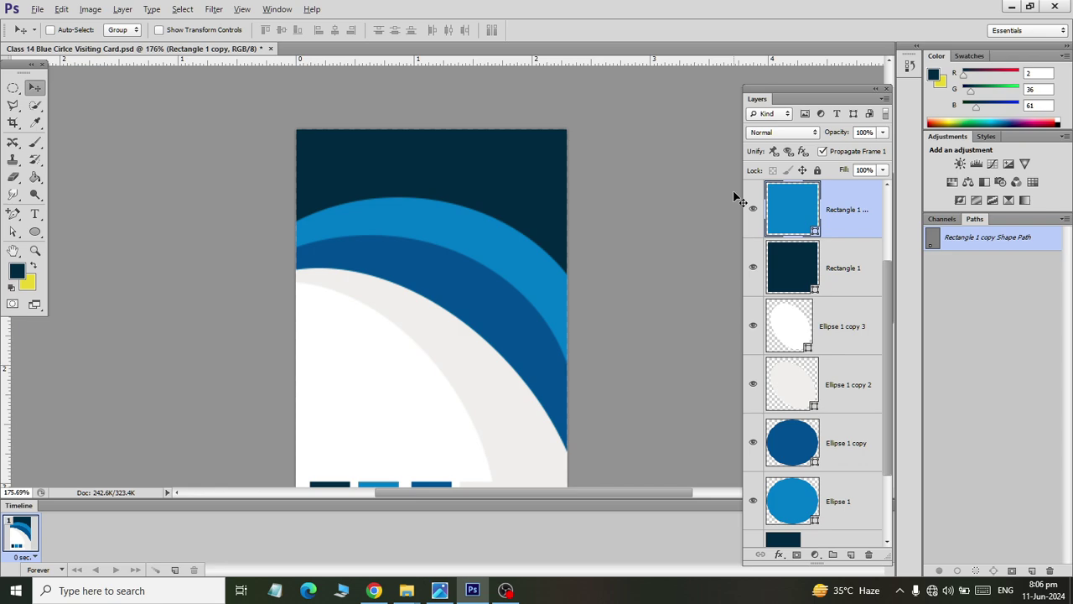
{"action": "key", "text": "alt+Tab"}
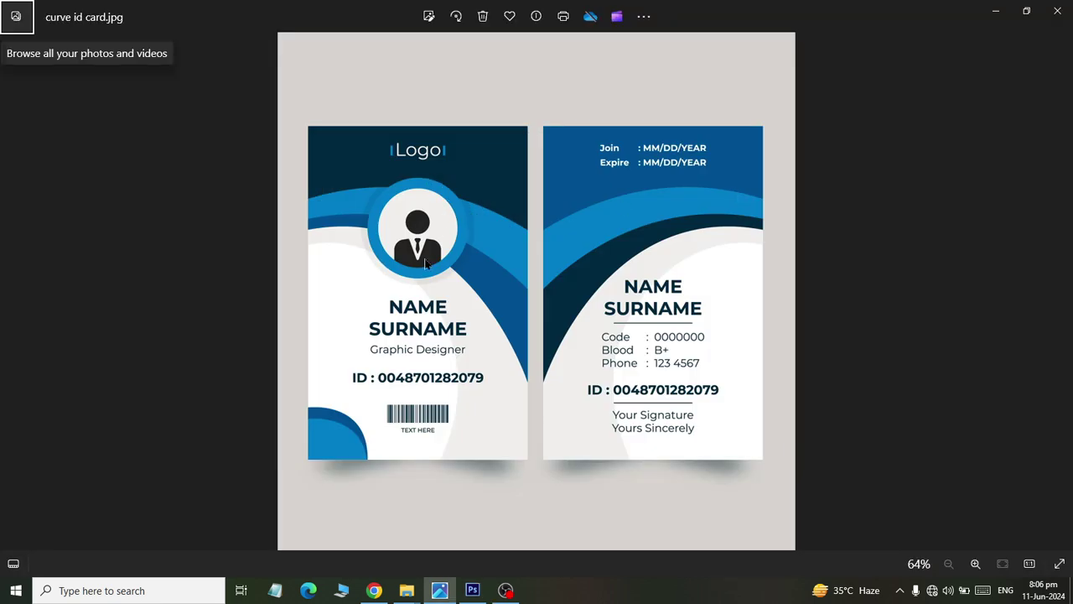
{"action": "key", "text": "alt+Tab"}
{"action": "key", "text": "alt+Tab"}
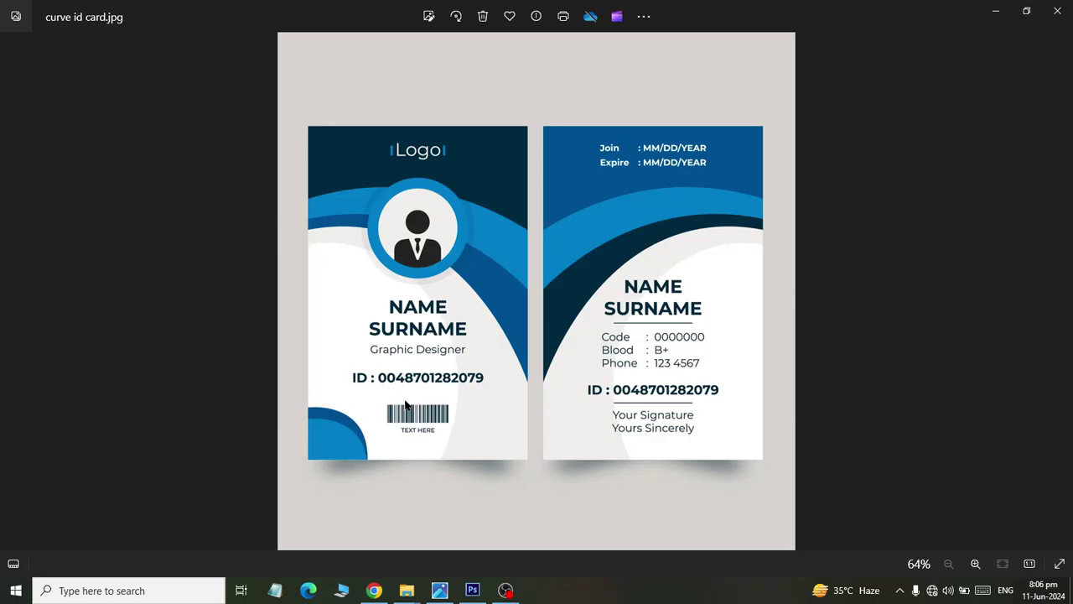
{"action": "key", "text": "alt+Tab"}
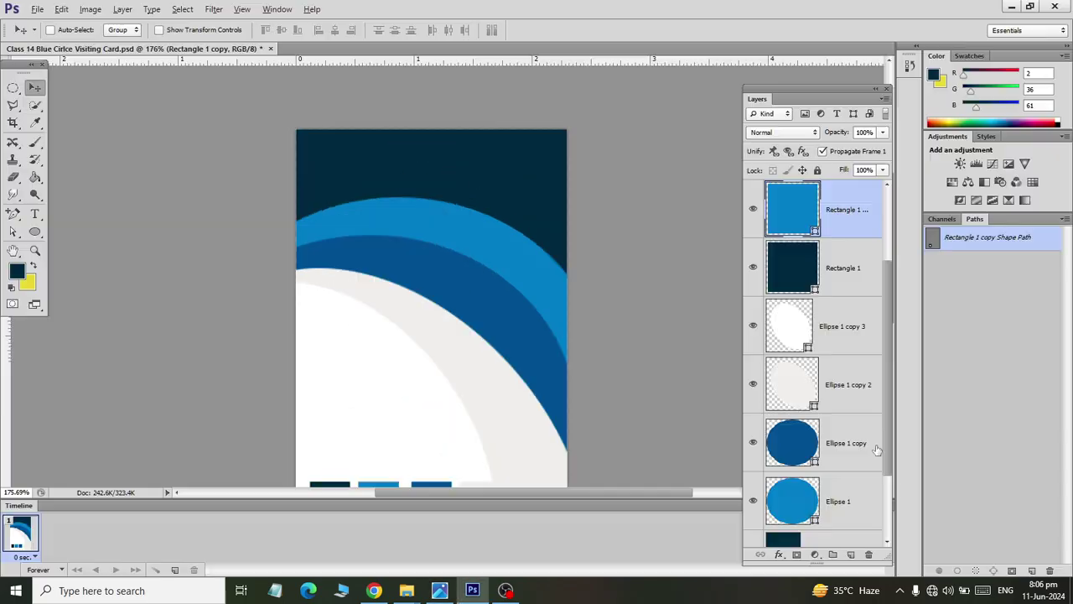
{"action": "scroll", "coordinate": [838, 340], "scroll_direction": "up", "scroll_amount": 2}
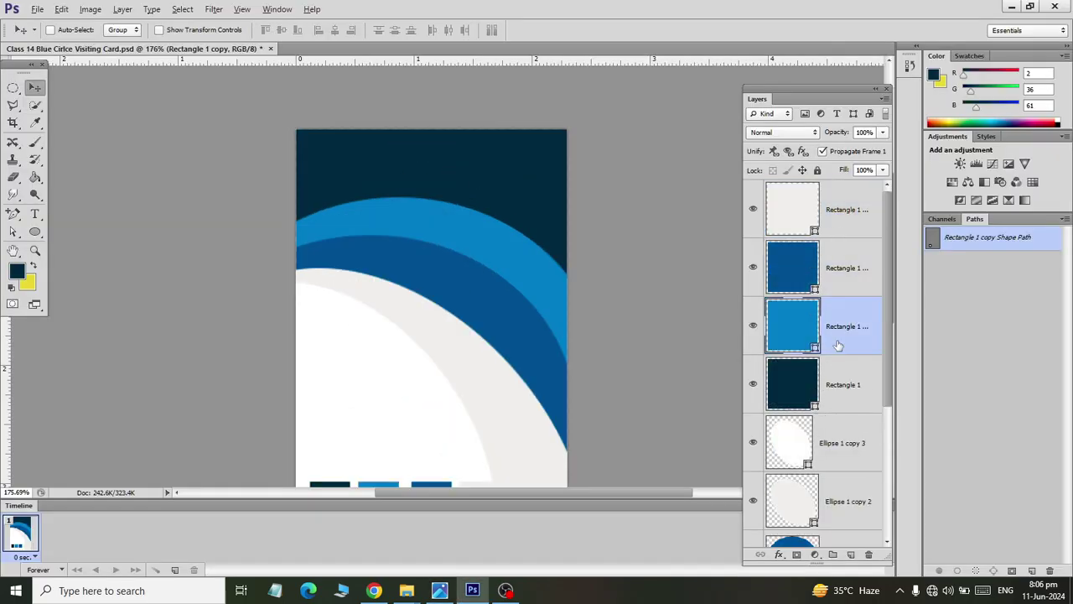
{"action": "left_click", "coordinate": [838, 431]}
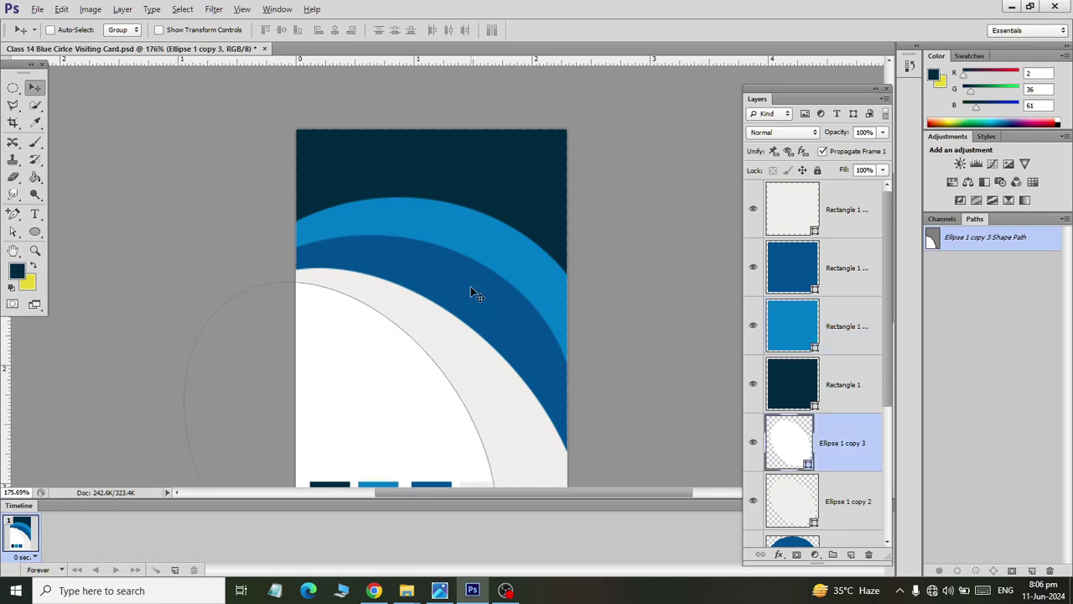
{"action": "left_click", "coordinate": [852, 555]}
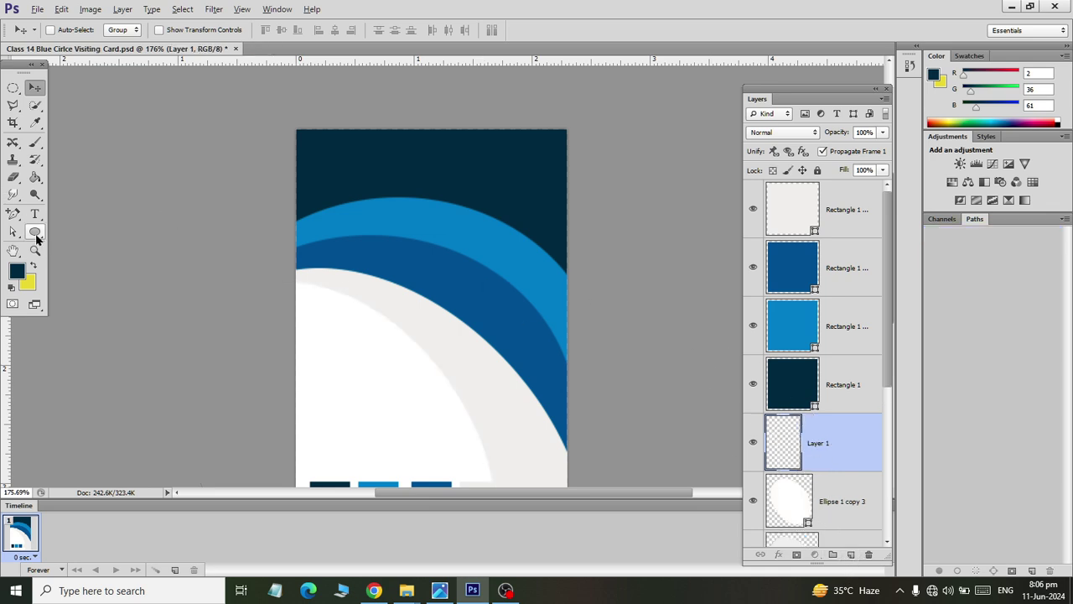
- Replace the hand-drawn circle with an exact 100 x 100 px outlined circle, Ellipse 2
{"action": "left_click", "coordinate": [35, 232]}
{"action": "left_click_drag", "start_coordinate": [375, 221], "coordinate": [481, 360]}
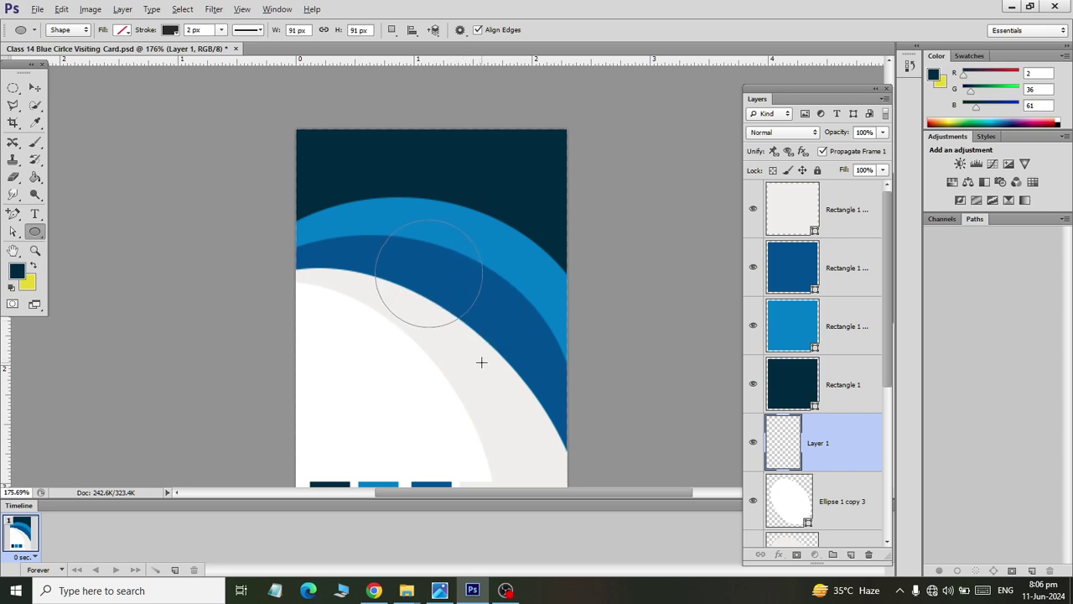
{"action": "key", "text": "ctrl+z"}
{"action": "left_click", "coordinate": [379, 268]}
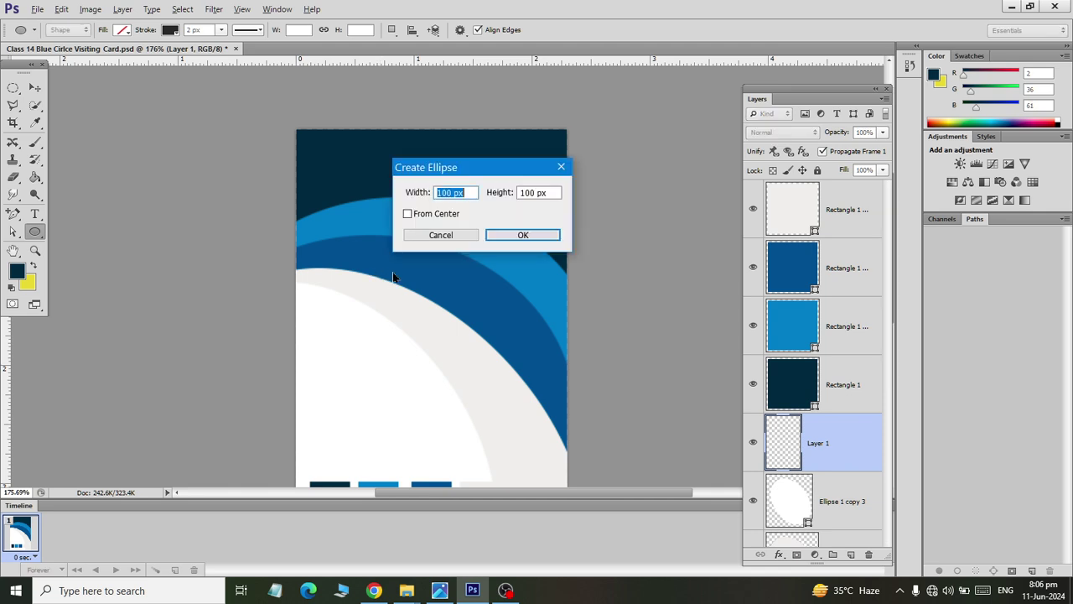
{"action": "type", "text": "100"}
{"action": "key", "text": "Tab"}
{"action": "key", "text": "Return"}
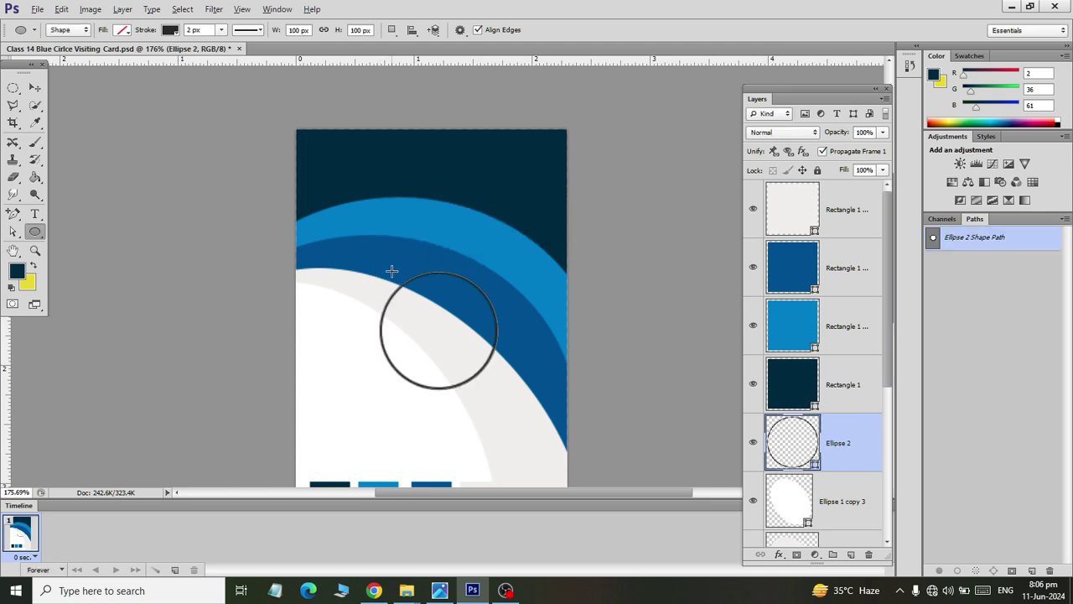
{"action": "left_click", "coordinate": [34, 87]}
- Move the ring onto the blue curves and align its vertical centre with Layer 0
{"action": "left_click_drag", "start_coordinate": [437, 349], "coordinate": [427, 287]}
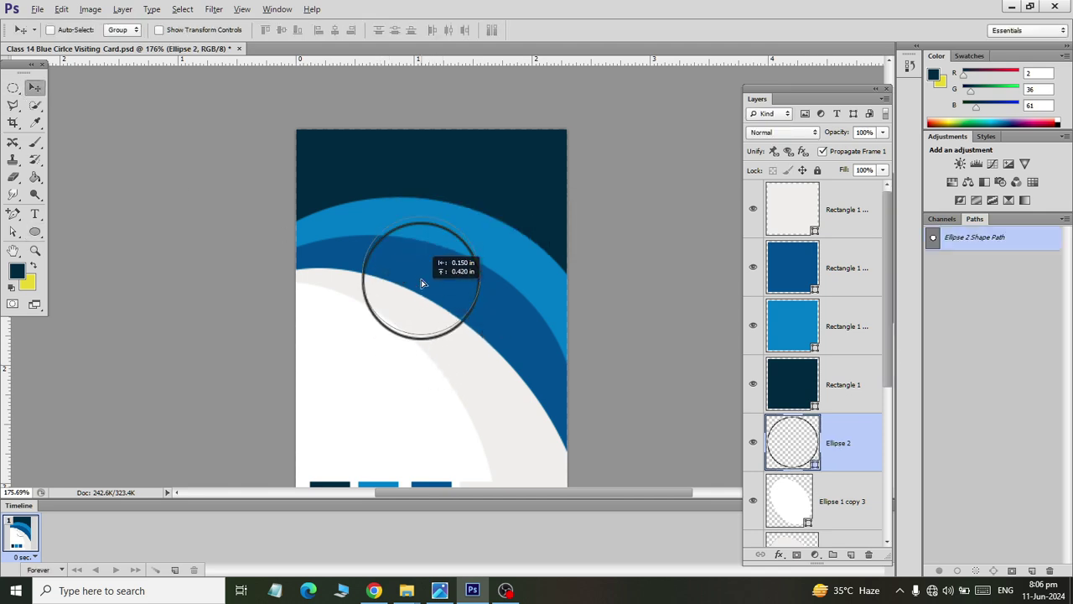
{"action": "scroll", "coordinate": [856, 358], "scroll_direction": "down", "scroll_amount": 5}
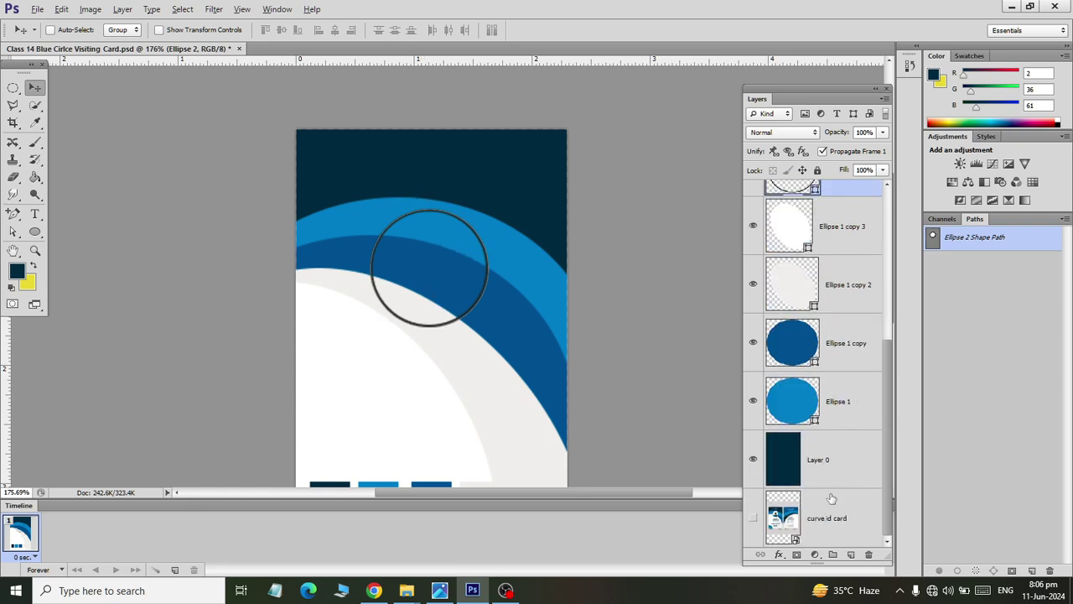
{"action": "left_click", "coordinate": [820, 476], "text": "ctrl"}
{"action": "scroll", "coordinate": [820, 476], "scroll_direction": "up", "scroll_amount": 3}
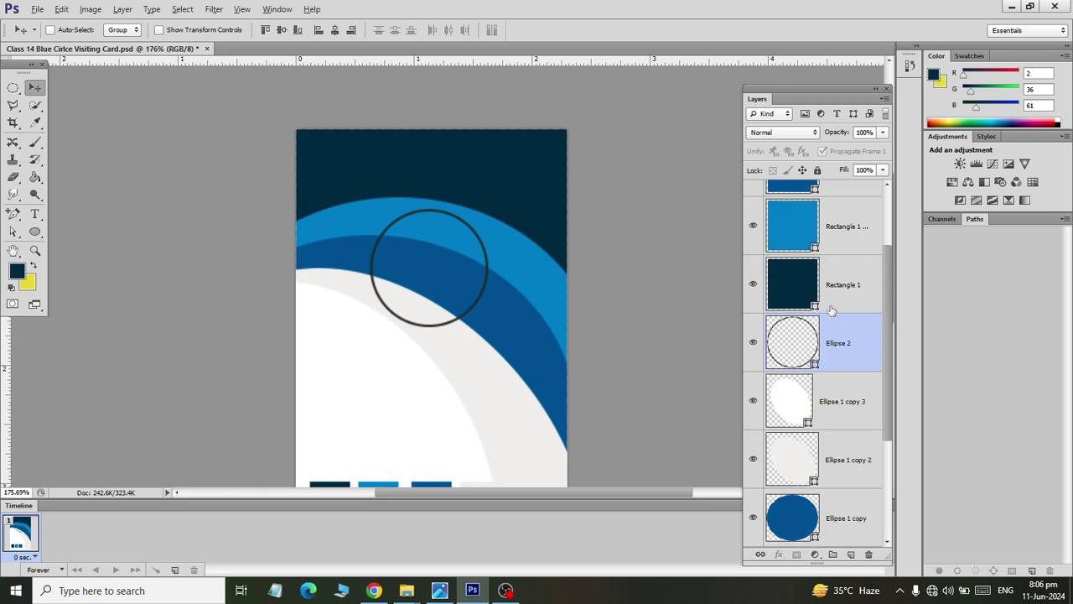
{"action": "scroll", "coordinate": [831, 349], "scroll_direction": "down", "scroll_amount": 3}
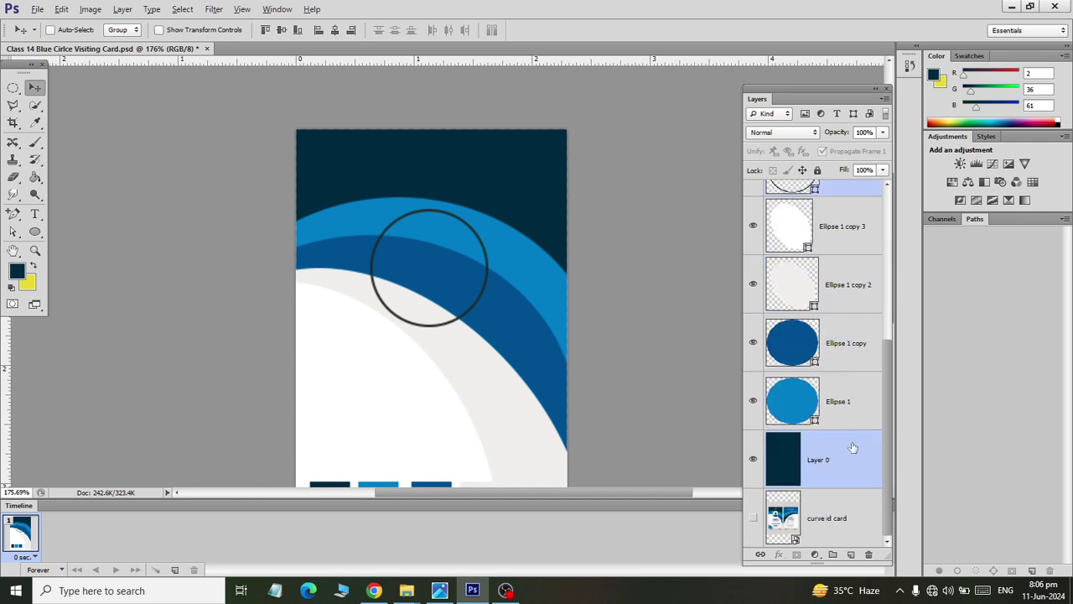
{"action": "left_click", "coordinate": [295, 31]}
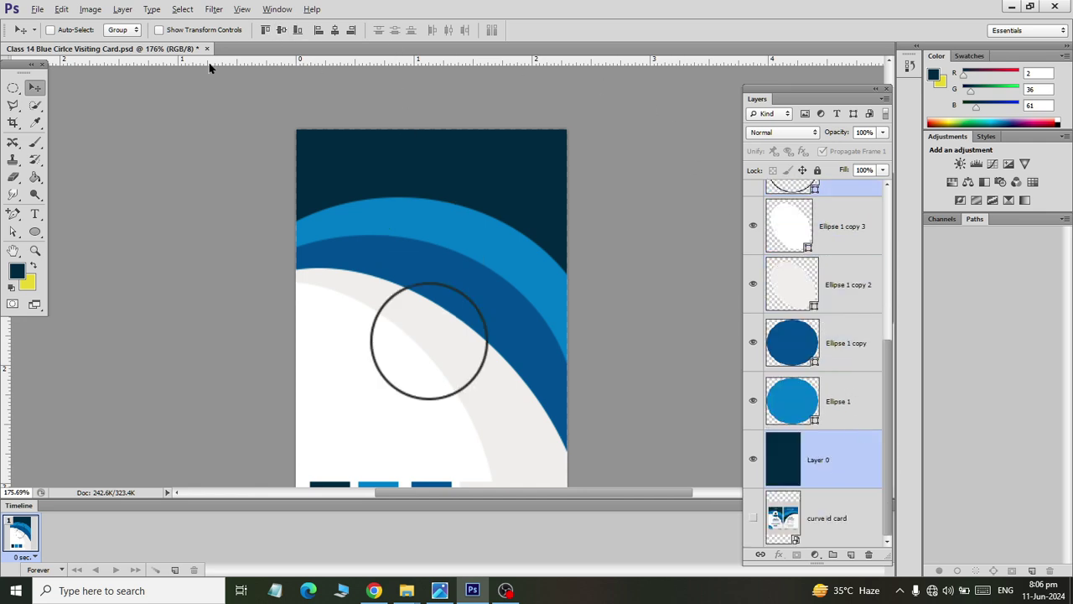
{"action": "scroll", "coordinate": [830, 312], "scroll_direction": "up", "scroll_amount": 3}
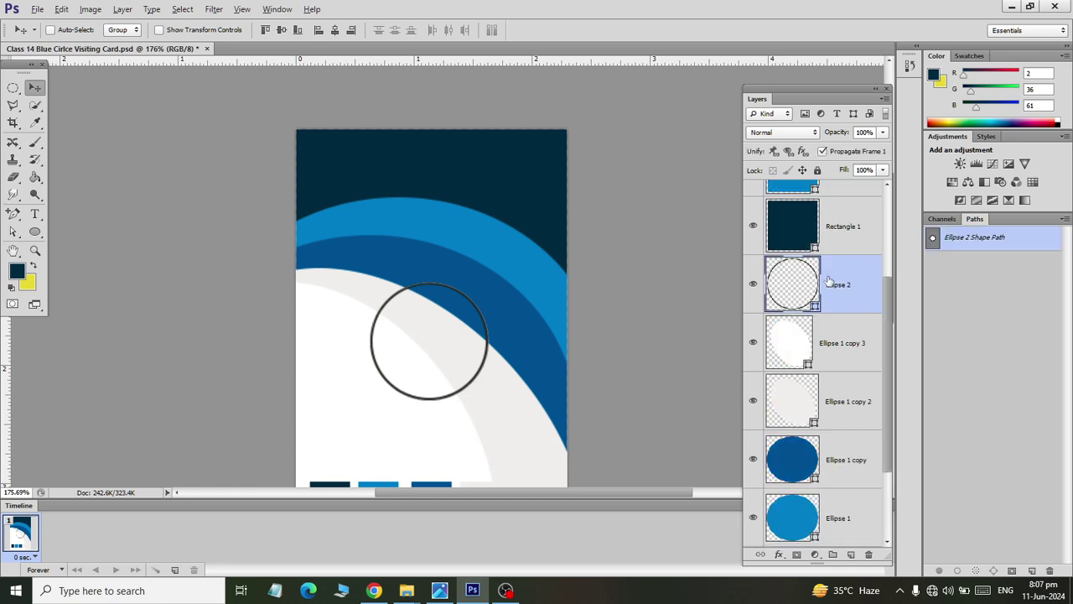
- Check the reference card, then nudge the ring upward four steps with the arrow keys
{"action": "key", "text": "alt+Tab"}
{"action": "key", "text": "alt+Tab"}
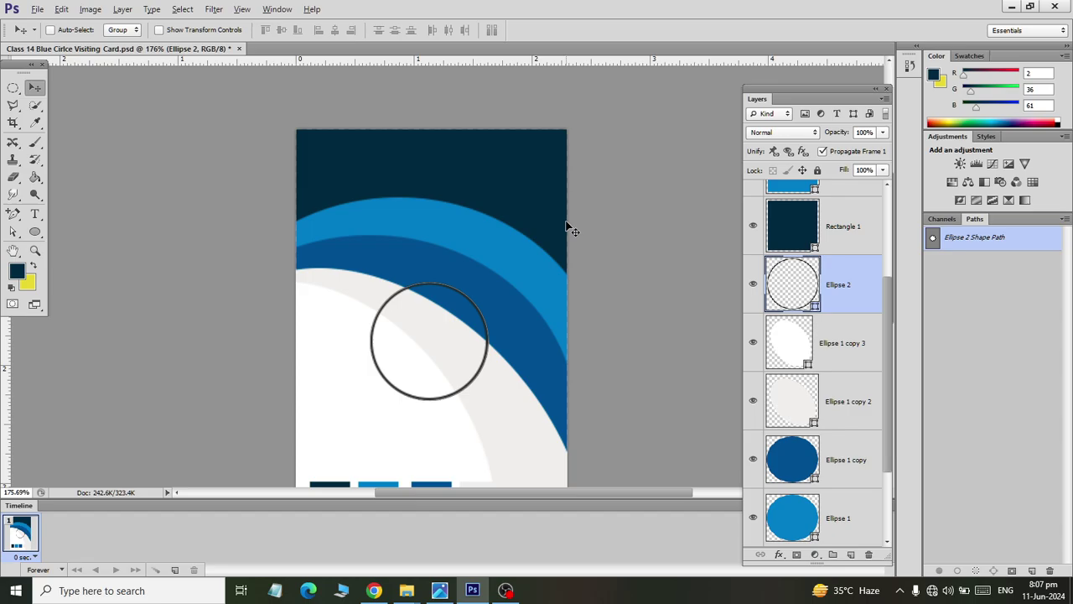
{"action": "key", "text": "alt+Tab"}
{"action": "key", "text": "alt+Tab"}
{"action": "key", "text": "Up"}
{"action": "key", "text": "Up"}
{"action": "key", "text": "Up"}
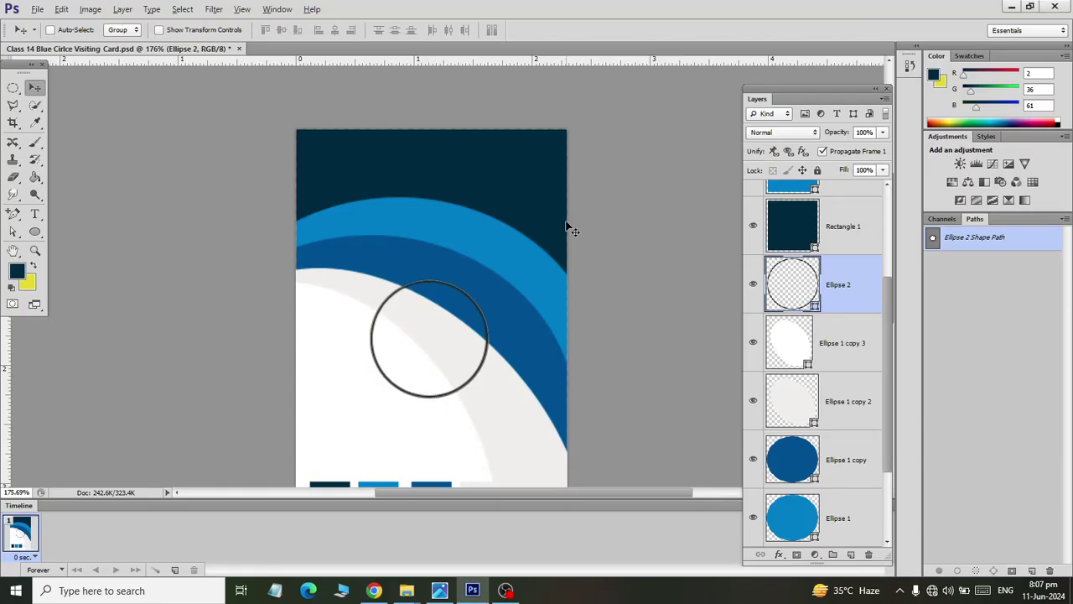
{"action": "key", "text": "Up"}
{"action": "key", "text": "Up"}
{"action": "key", "text": "Up"}
{"action": "key", "text": "Up"}
{"action": "key", "text": "Up"}
{"action": "key", "text": "Up"}
{"action": "key", "text": "Up"}
{"action": "key", "text": "Up"}
{"action": "key", "text": "Up"}
{"action": "key", "text": "Up"}
{"action": "key", "text": "Up"}
{"action": "key", "text": "Up"}
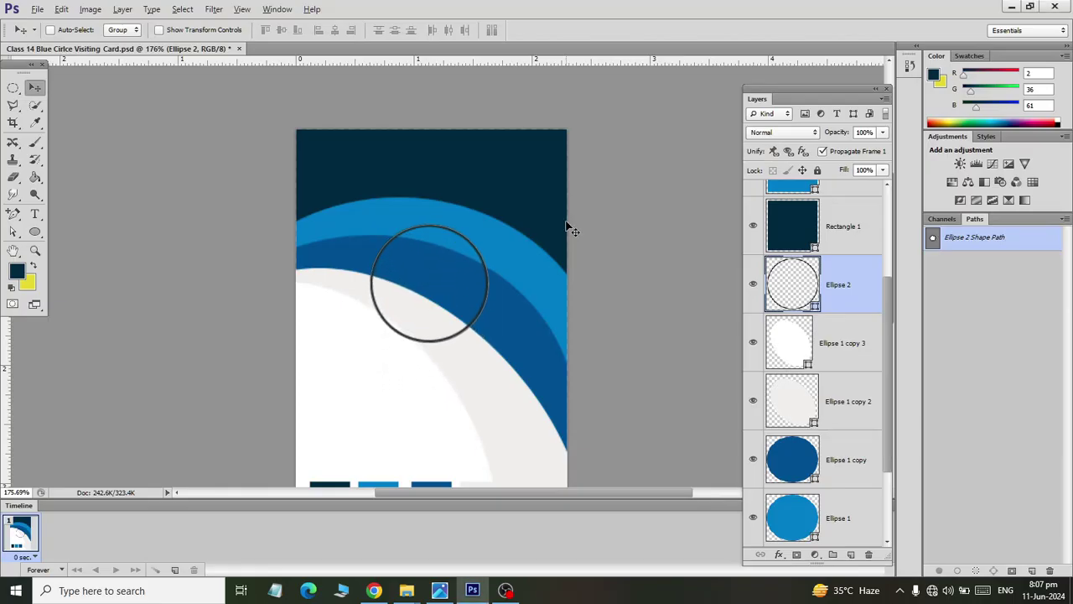
{"action": "key", "text": "Up"}
{"action": "key", "text": "Up"}
{"action": "key", "text": "Up"}
{"action": "key", "text": "Up"}
{"action": "key", "text": "Up"}
{"action": "key", "text": "Up"}
{"action": "key", "text": "Up"}
{"action": "key", "text": "Up"}
{"action": "key", "text": "Up"}
{"action": "key", "text": "Up"}
{"action": "key", "text": "Up"}
{"action": "key", "text": "Up"}
- Compare the Ellipse 2 ring's position over the blue arcs against the reference ID card
{"action": "key", "text": "alt+Tab"}
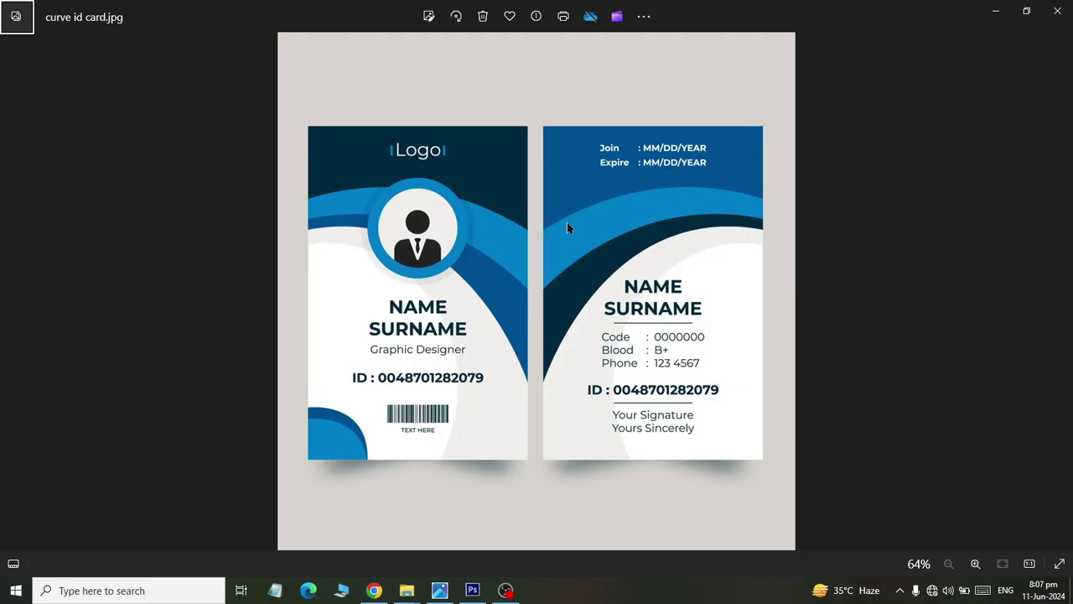
{"action": "key", "text": "alt+Tab"}
{"action": "key", "text": "Up"}
{"action": "key", "text": "Up"}
{"action": "key", "text": "Up"}
{"action": "key", "text": "Up"}
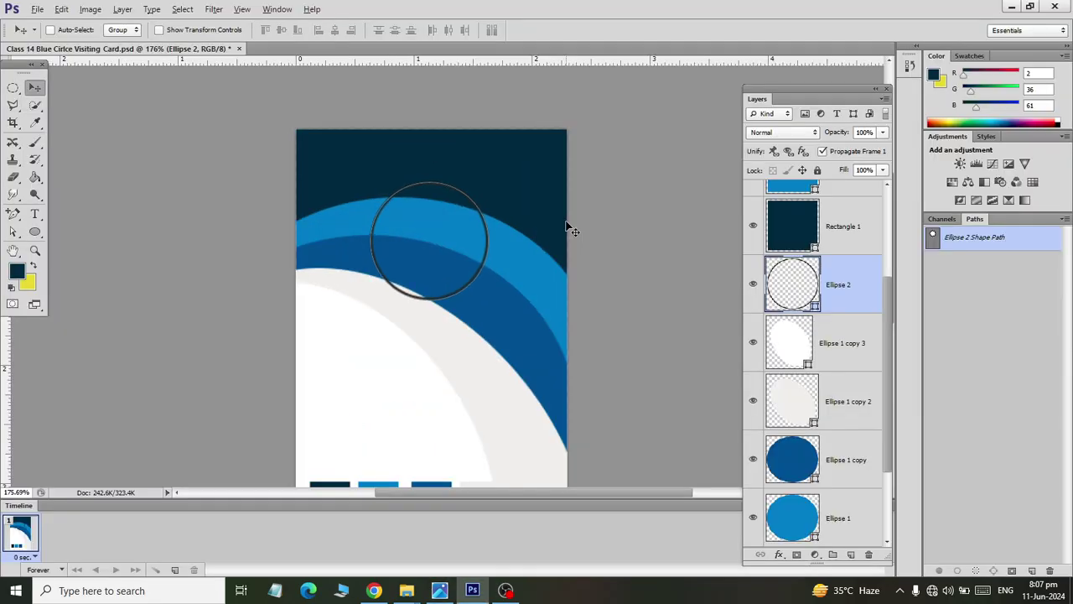
{"action": "key", "text": "alt+Tab"}
{"action": "key", "text": "alt+Tab"}
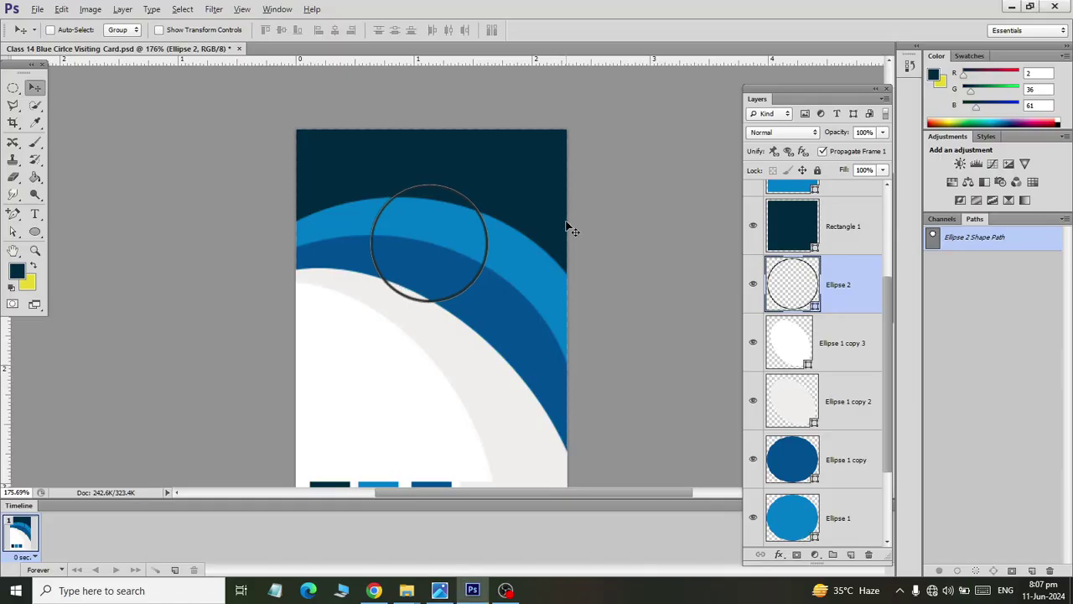
{"action": "key", "text": "alt+Tab"}
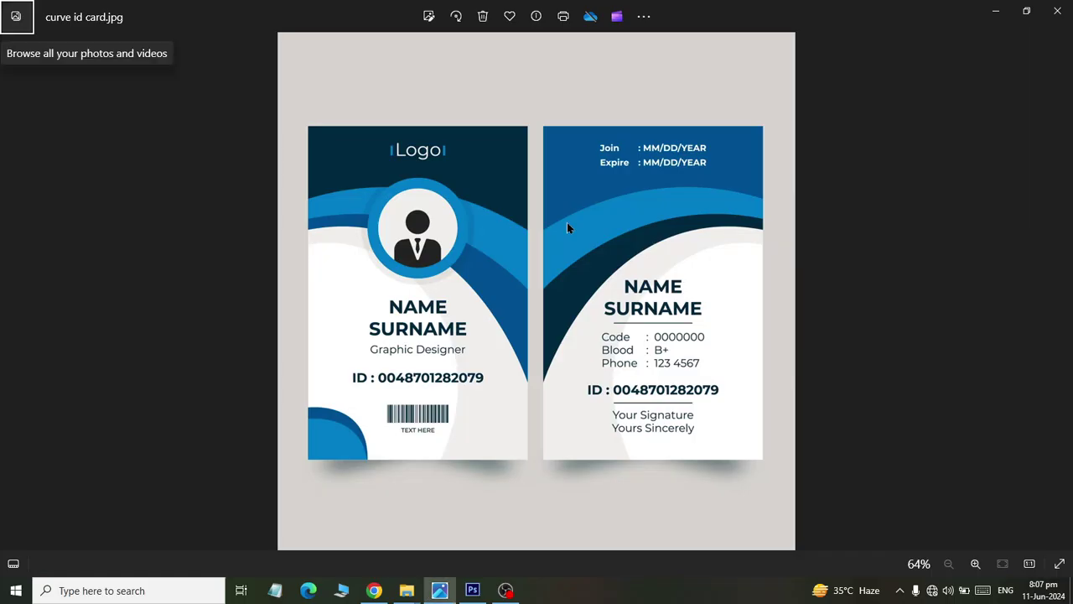
{"action": "key", "text": "alt+Tab"}
{"action": "key", "text": "alt+Tab"}
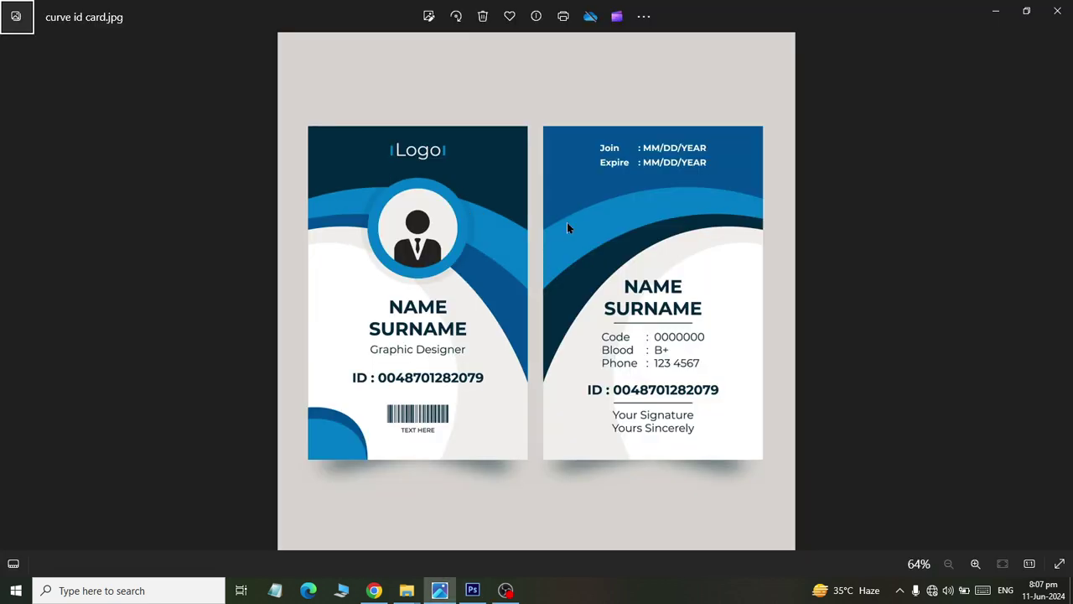
{"action": "key", "text": "alt+Tab"}
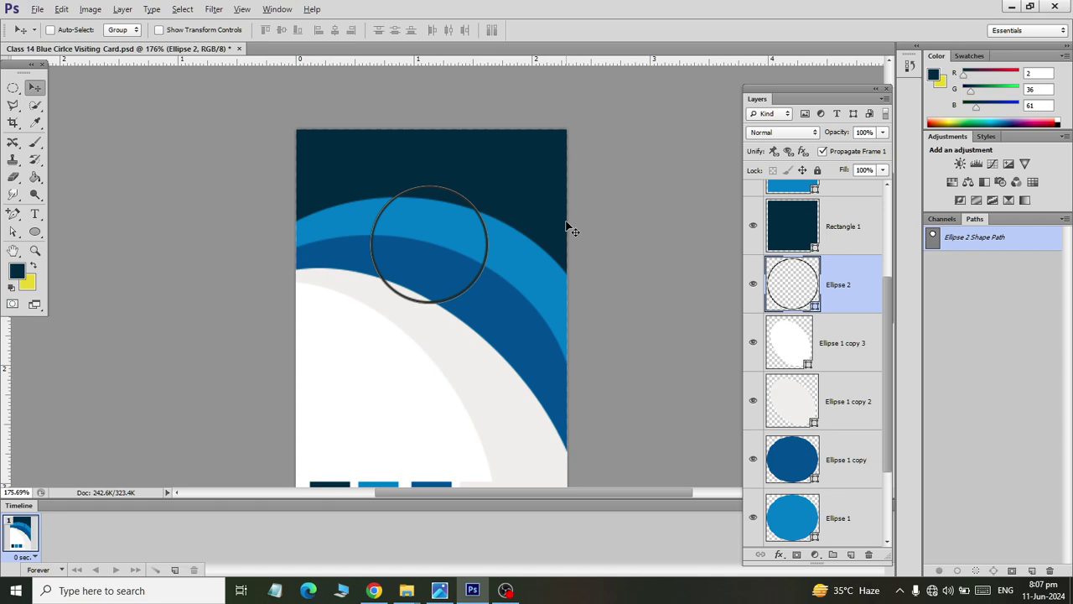
{"action": "key", "text": "alt+Tab"}
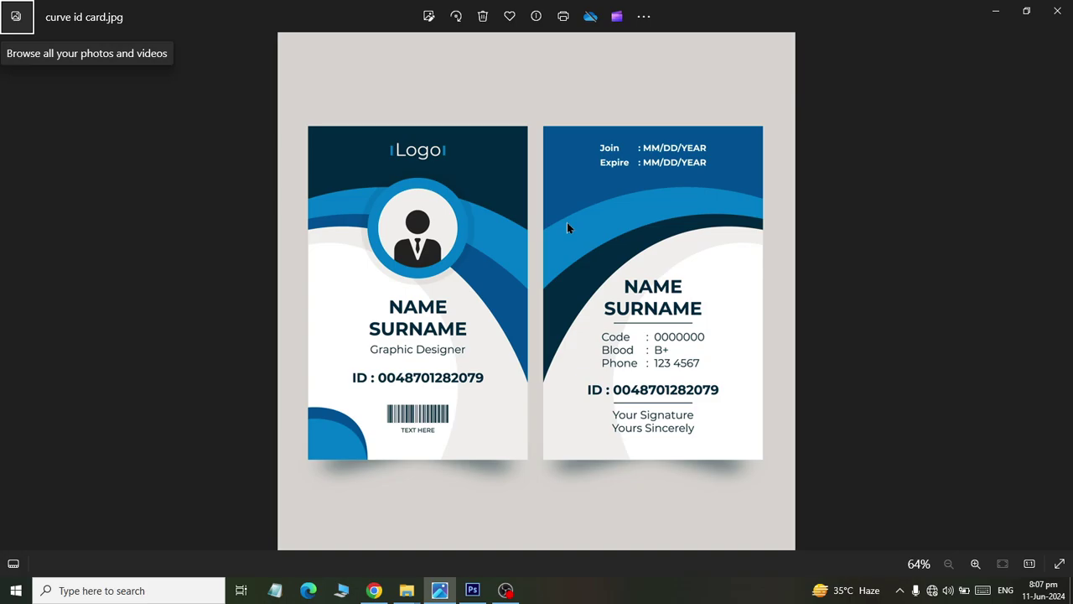
{"action": "key", "text": "alt+Tab"}
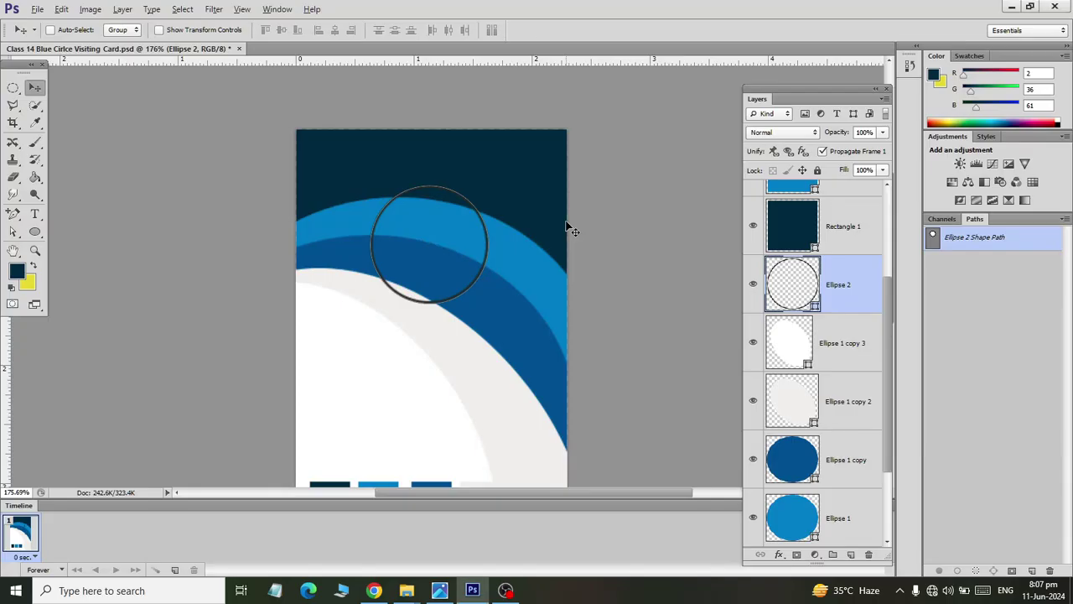
{"action": "key", "text": "alt+Tab"}
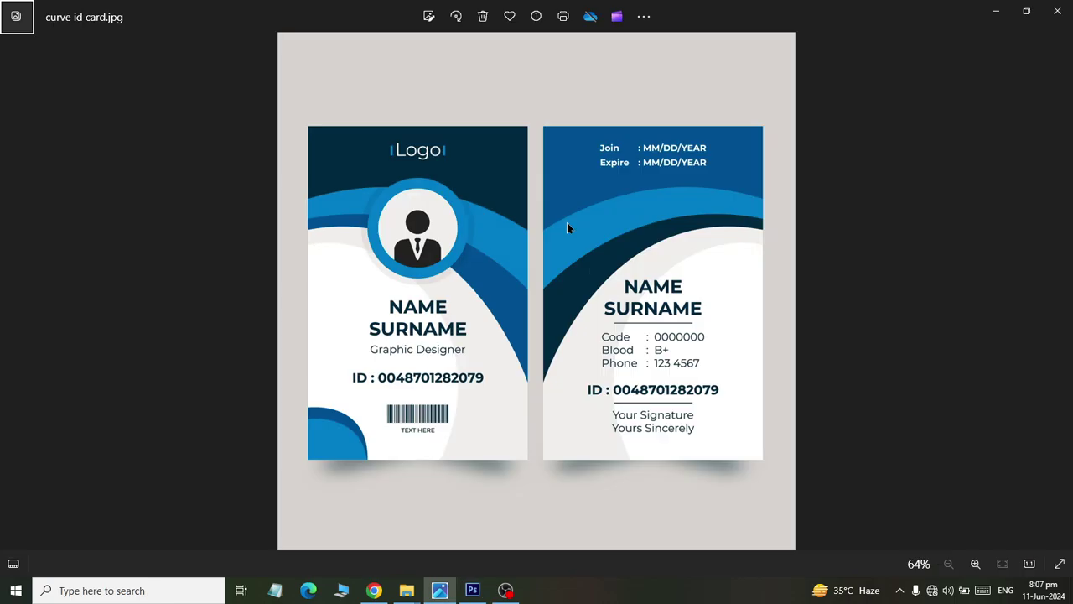
{"action": "key", "text": "alt+Tab"}
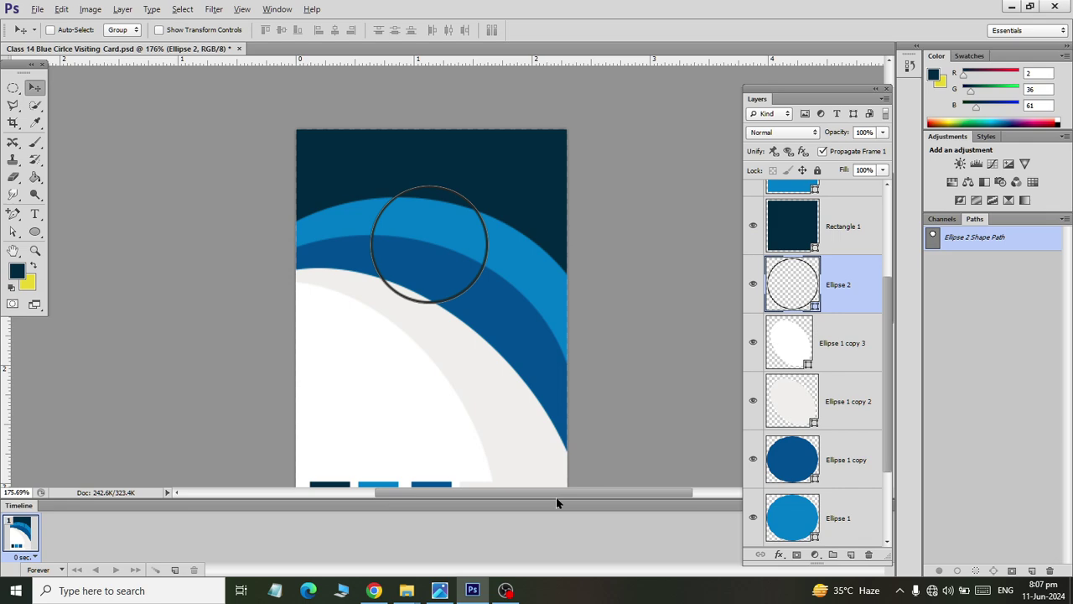
{"action": "key", "text": "alt+Tab"}
{"action": "key", "text": "alt+Tab"}
{"action": "scroll", "coordinate": [530, 349], "scroll_direction": "down", "scroll_amount": 1}
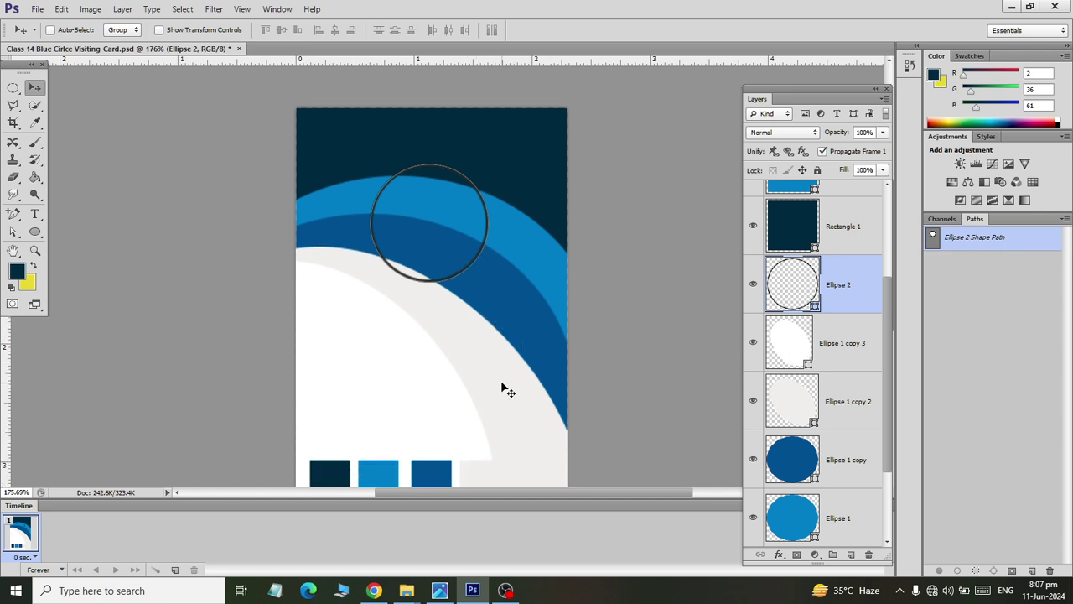
- Fill the Ellipse 2 circle with light blue (#147ecc) sampled from the outer curve
{"action": "scroll", "coordinate": [423, 269], "scroll_direction": "down", "scroll_amount": 2}
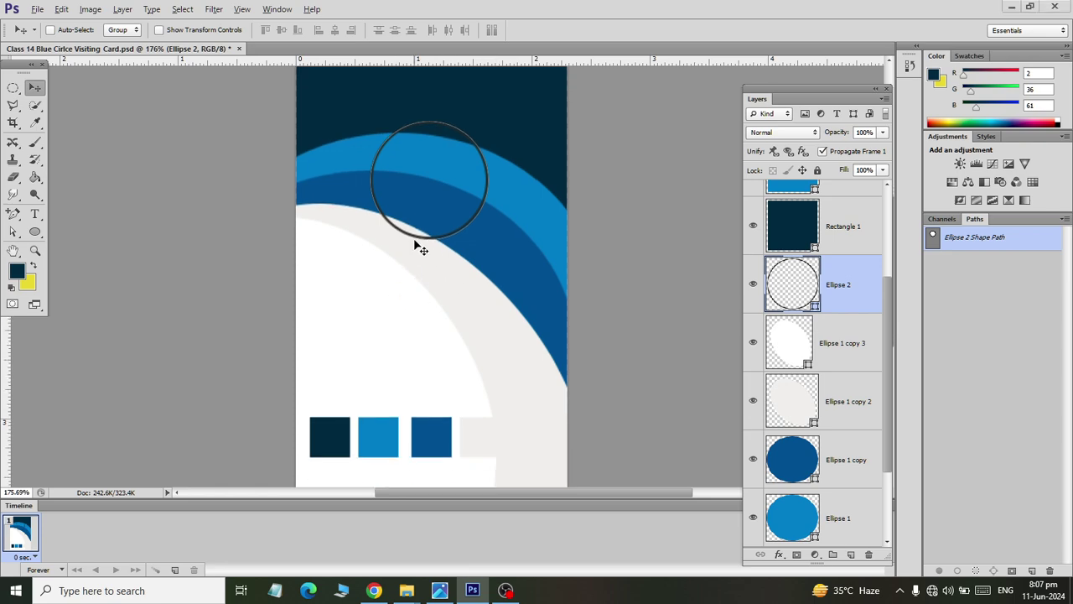
{"action": "key", "text": "alt+Tab"}
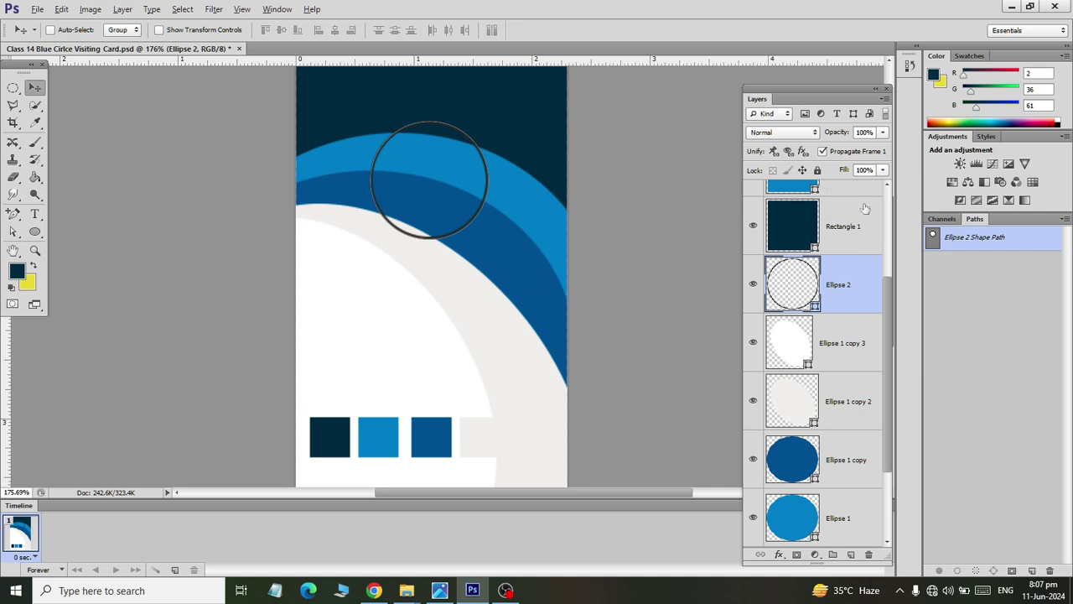
{"action": "double_click", "coordinate": [791, 294]}
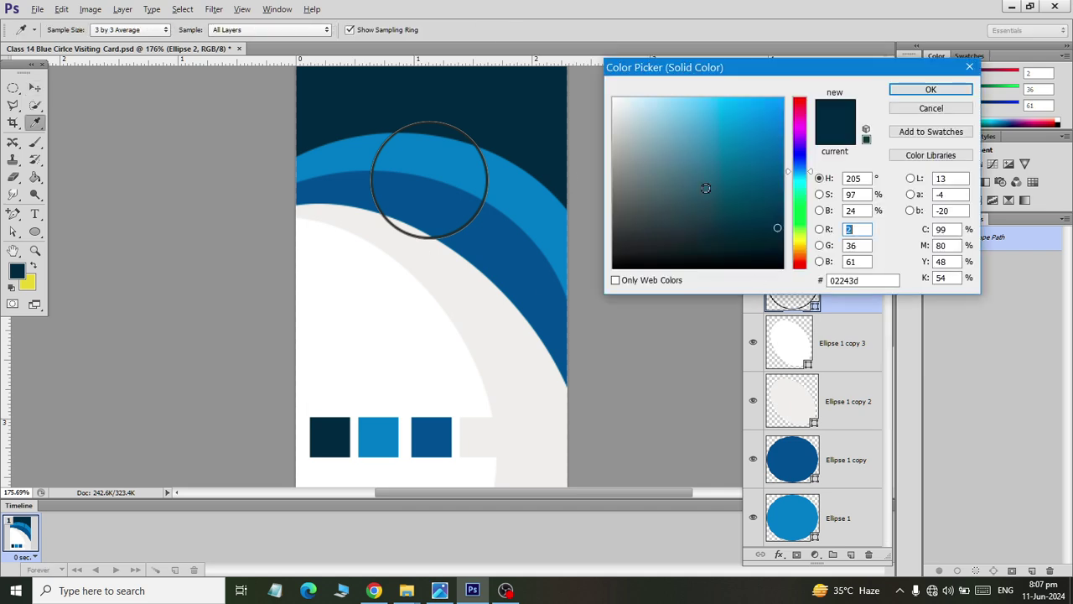
{"action": "left_click", "coordinate": [333, 155]}
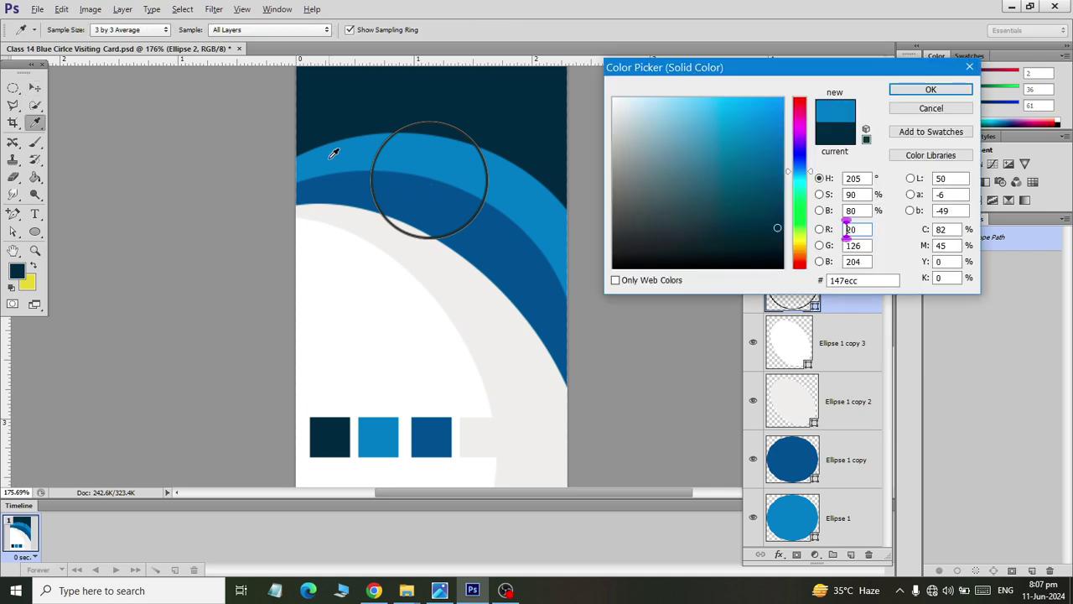
{"action": "left_click", "coordinate": [910, 90]}
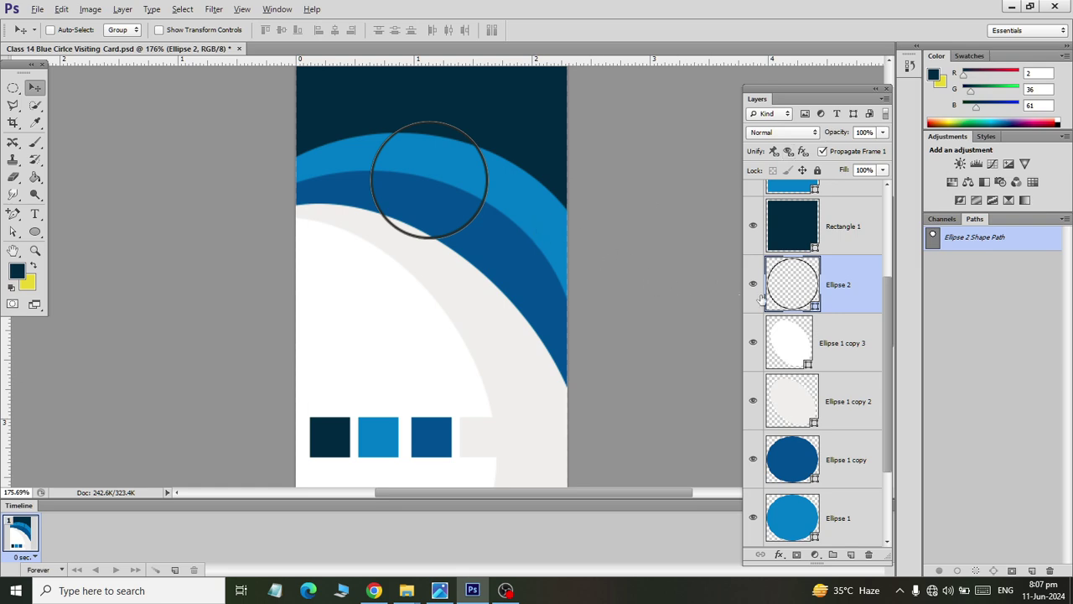
{"action": "left_click", "coordinate": [35, 231]}
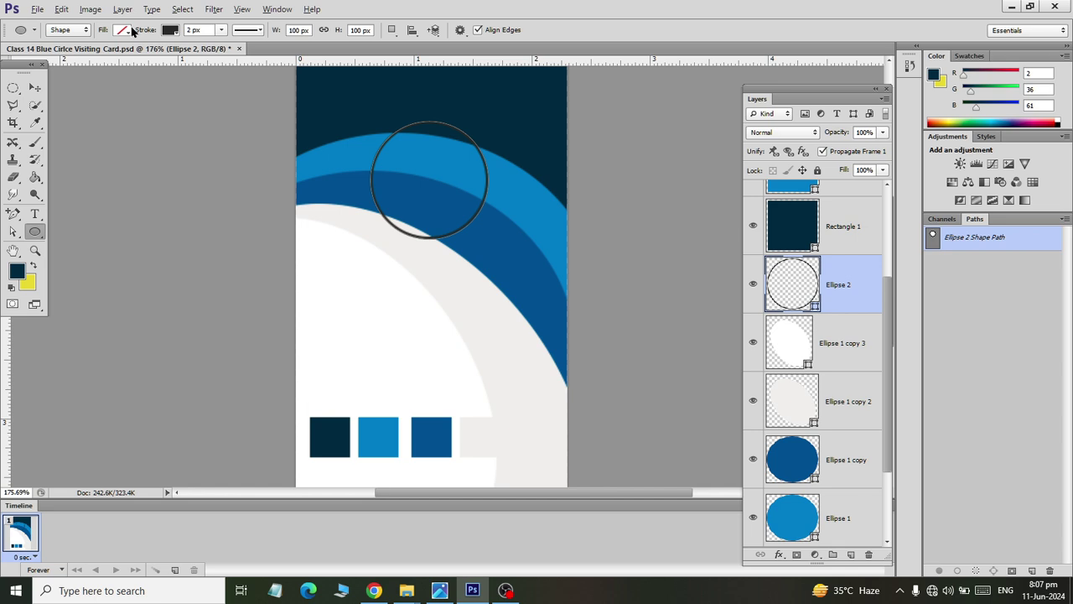
{"action": "left_click", "coordinate": [123, 29]}
{"action": "left_click", "coordinate": [185, 56]}
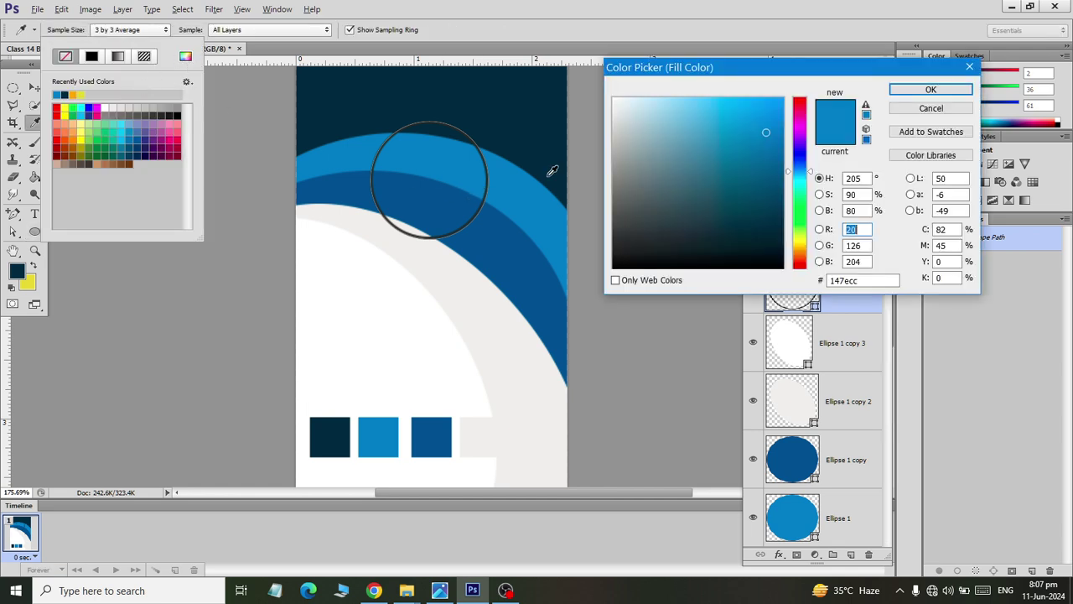
{"action": "left_click", "coordinate": [929, 88]}
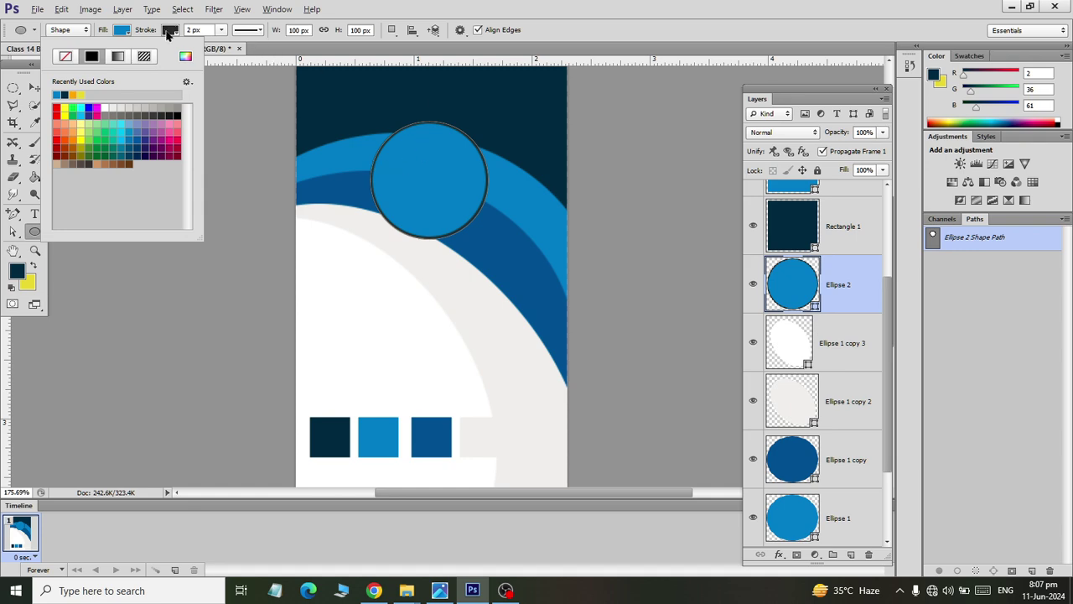
- Set the circle's stroke to No Color to remove its dark outline
{"action": "left_click", "coordinate": [168, 30]}
{"action": "left_click", "coordinate": [119, 57]}
{"action": "left_click", "coordinate": [67, 95]}
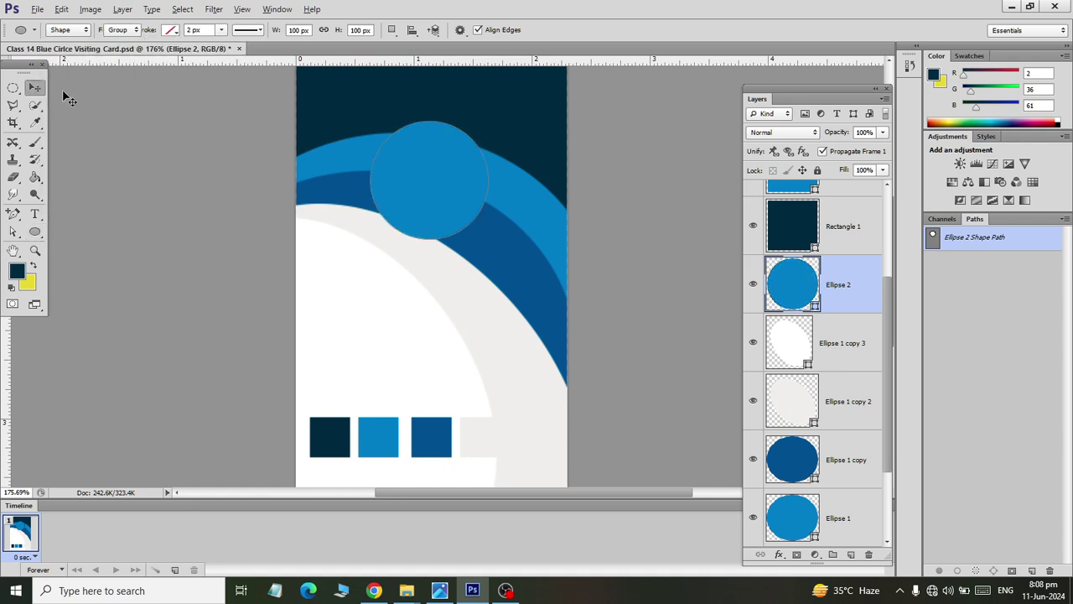
{"action": "key", "text": "alt+Tab"}
{"action": "key", "text": "alt+Tab"}
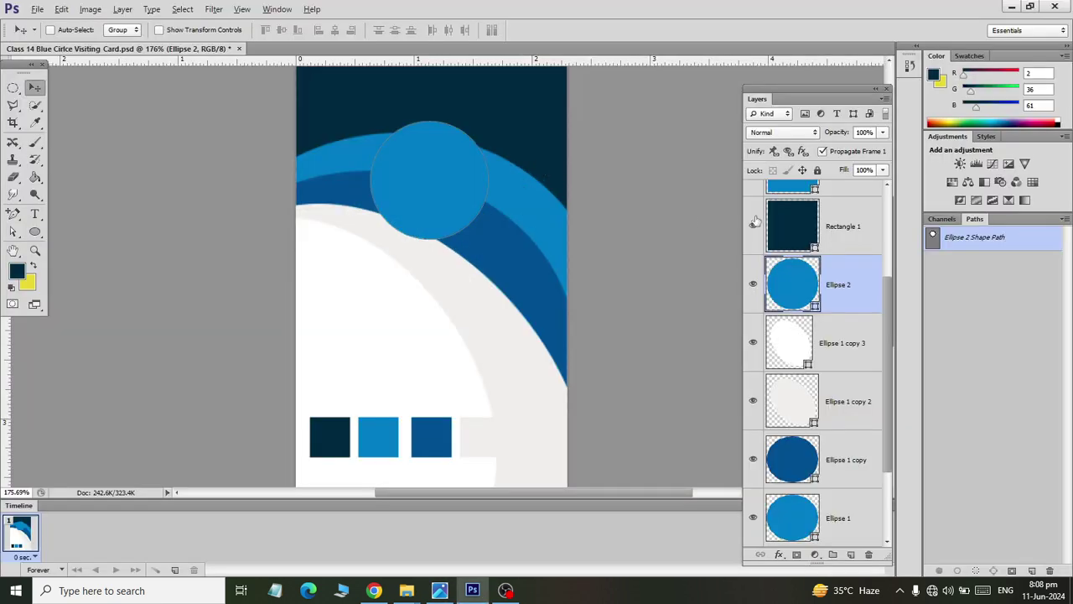
- Duplicate the blue circle and scale the copy to 77% around its centre
{"action": "key", "text": "ctrl+j"}
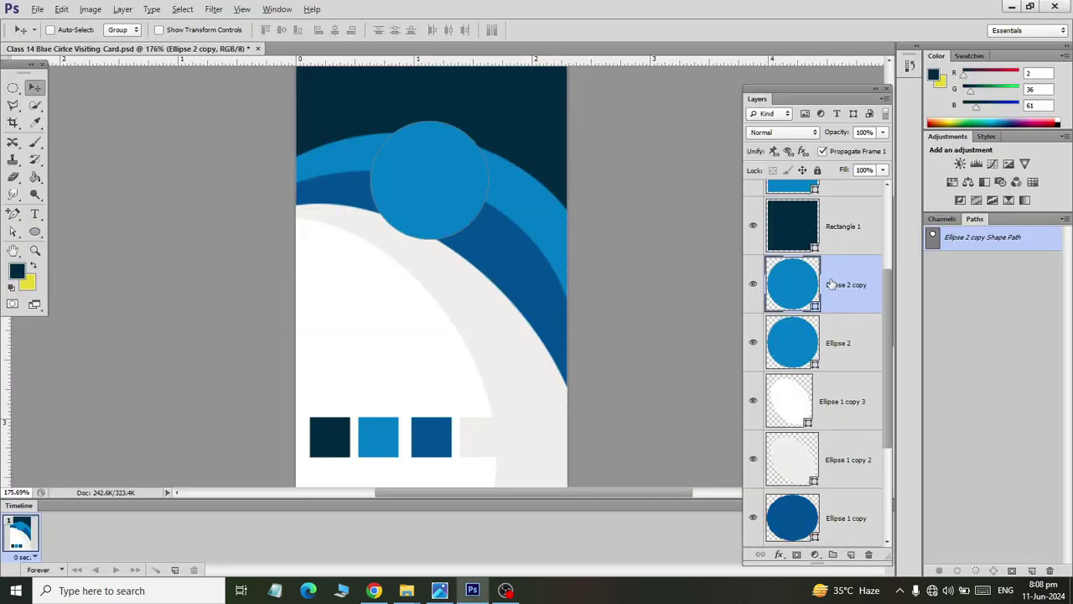
{"action": "key", "text": "ctrl+t"}
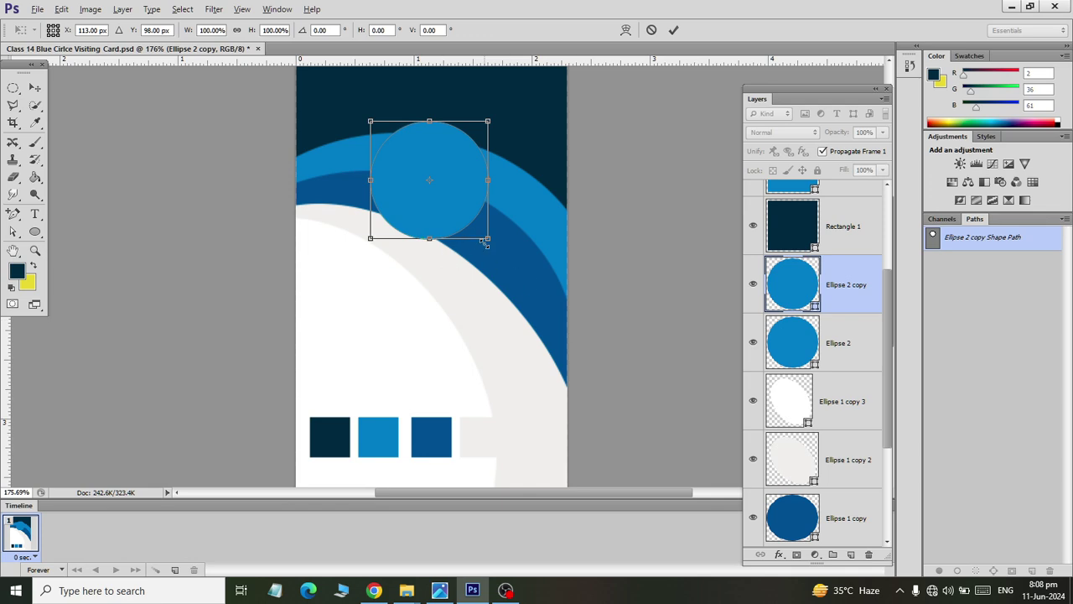
{"action": "left_click_drag", "start_coordinate": [488, 242], "coordinate": [474, 225]}
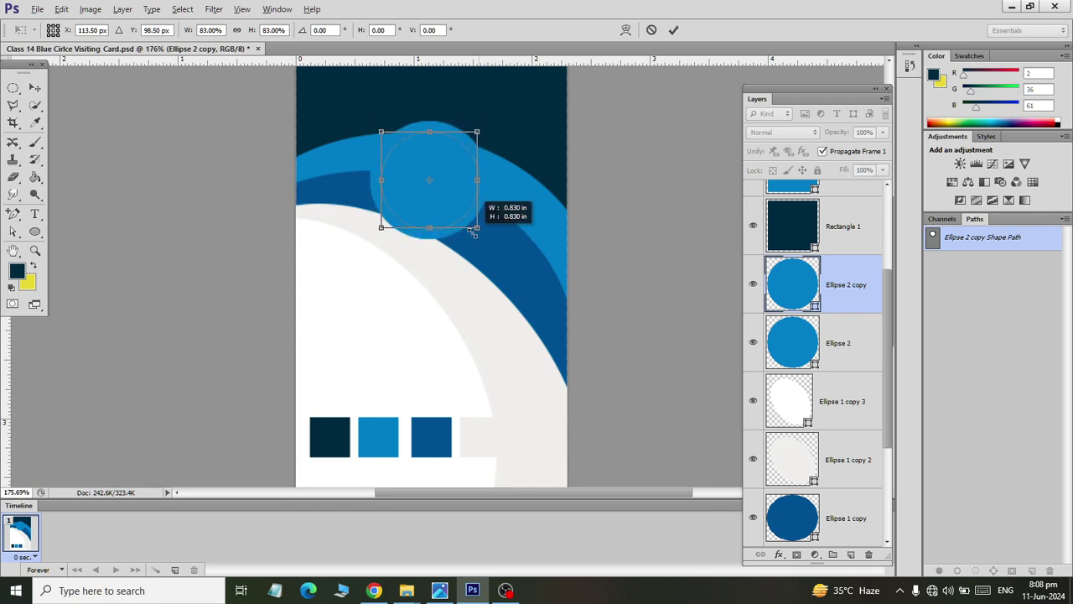
{"action": "left_click", "coordinate": [34, 87]}
{"action": "left_click", "coordinate": [493, 223]}
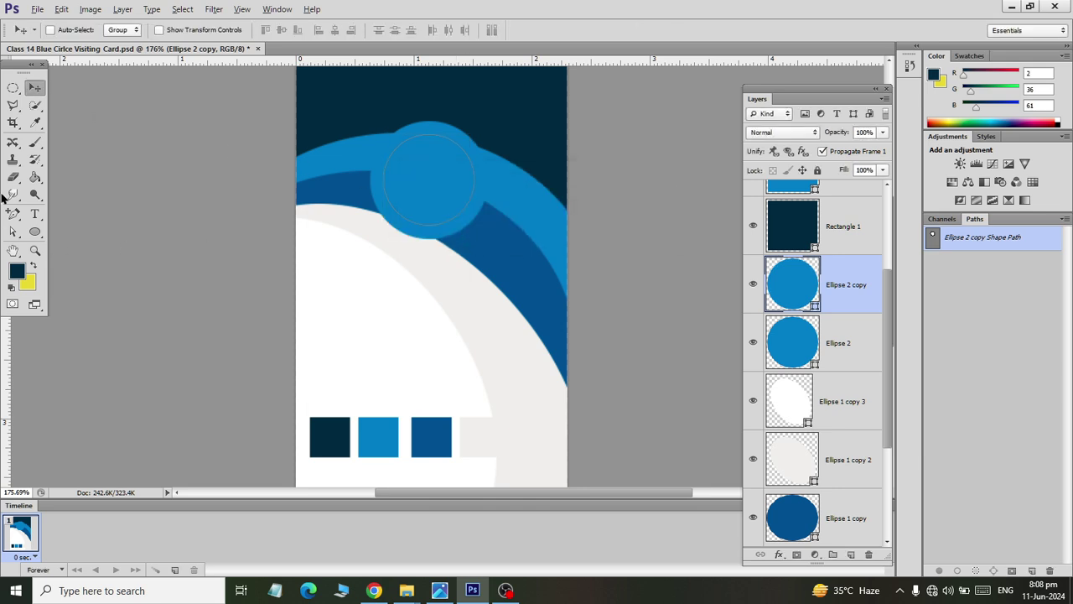
- Fill the Ellipse 2 copy with light grey sampled from the card's lower area
{"action": "left_click", "coordinate": [34, 231]}
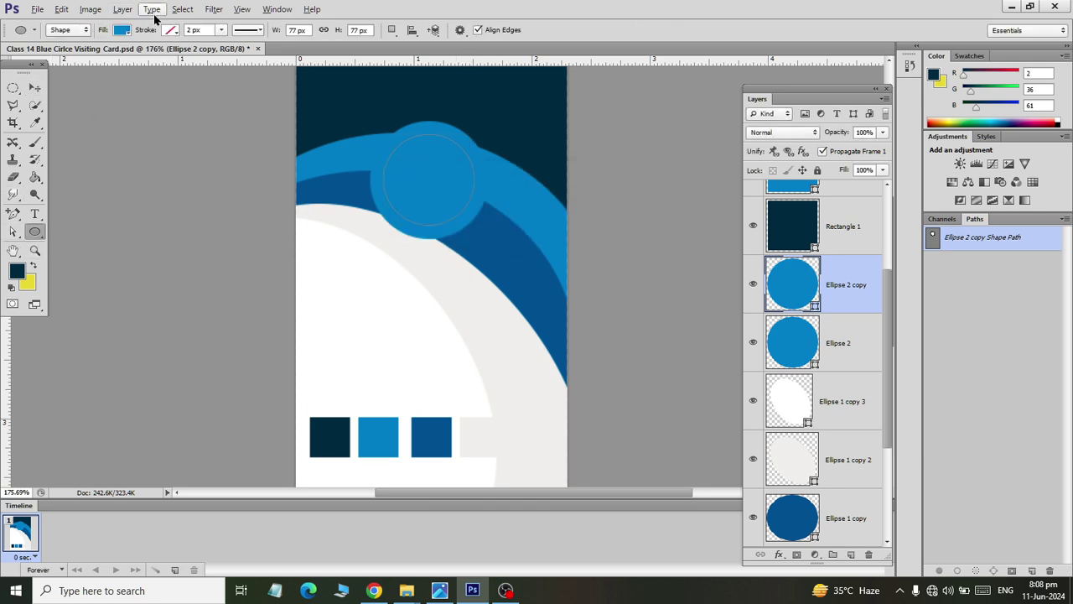
{"action": "left_click", "coordinate": [122, 30]}
{"action": "left_click", "coordinate": [184, 56]}
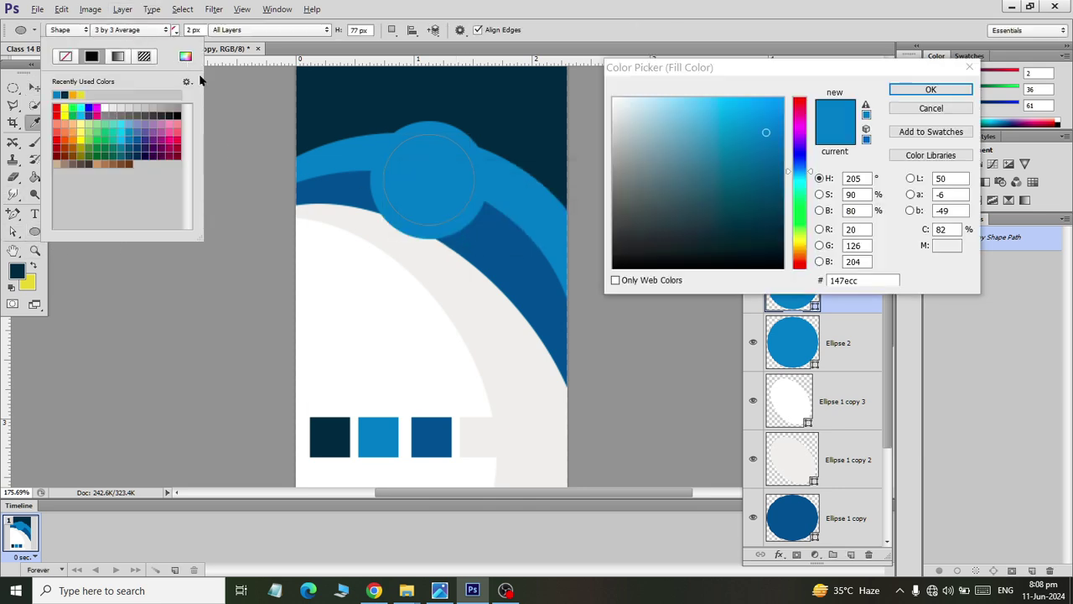
{"action": "left_click", "coordinate": [498, 340]}
{"action": "left_click", "coordinate": [918, 91]}
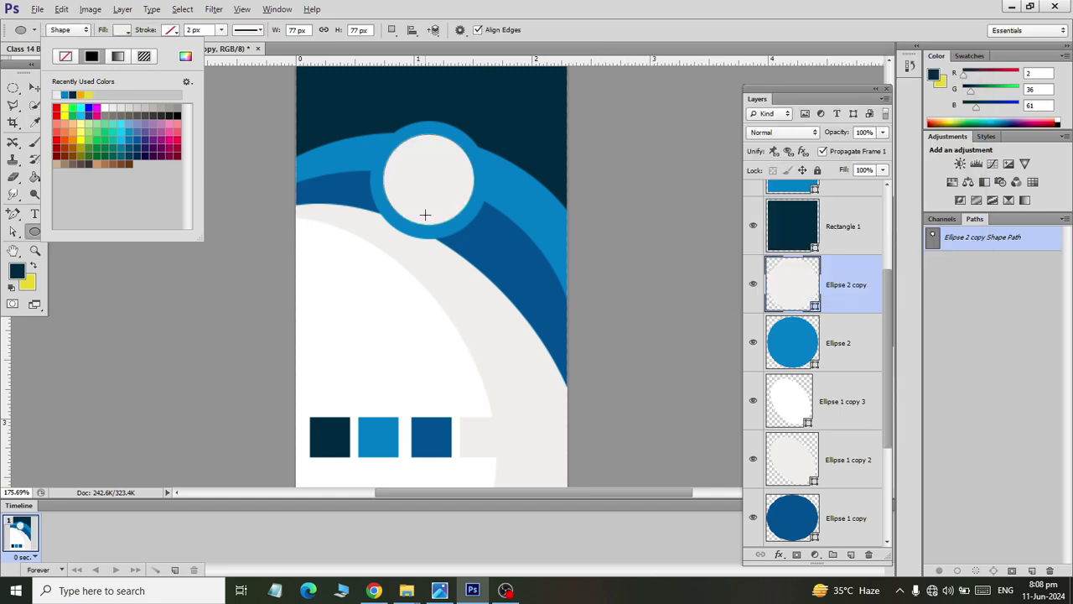
- Compare with the reference card, then select the blue Ellipse 2 layer's effects list
{"action": "key", "text": "alt+Tab"}
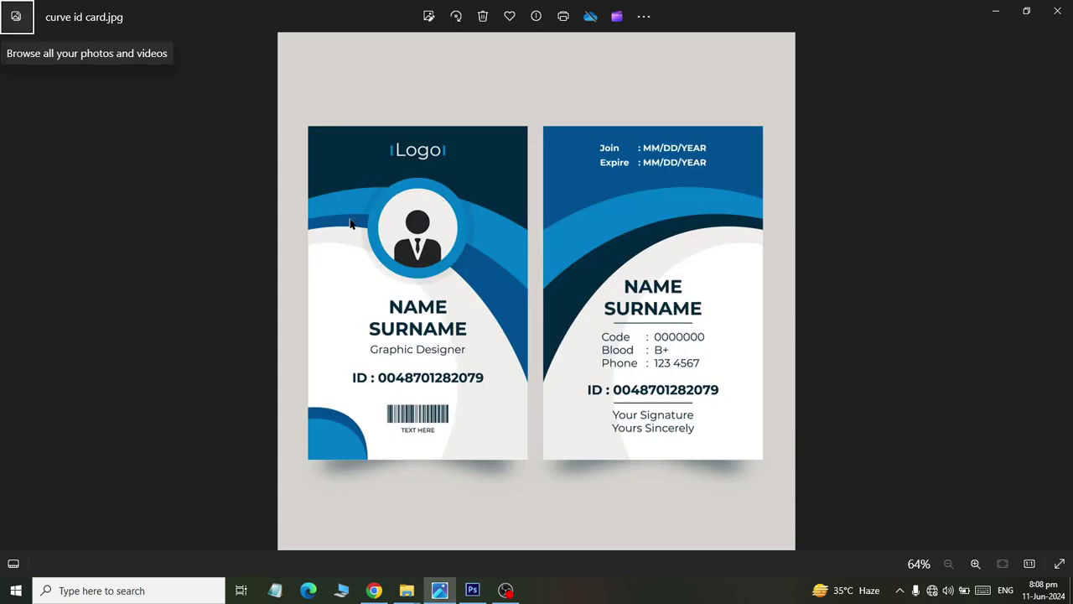
{"action": "key", "text": "alt+Tab"}
{"action": "left_click", "coordinate": [830, 345]}
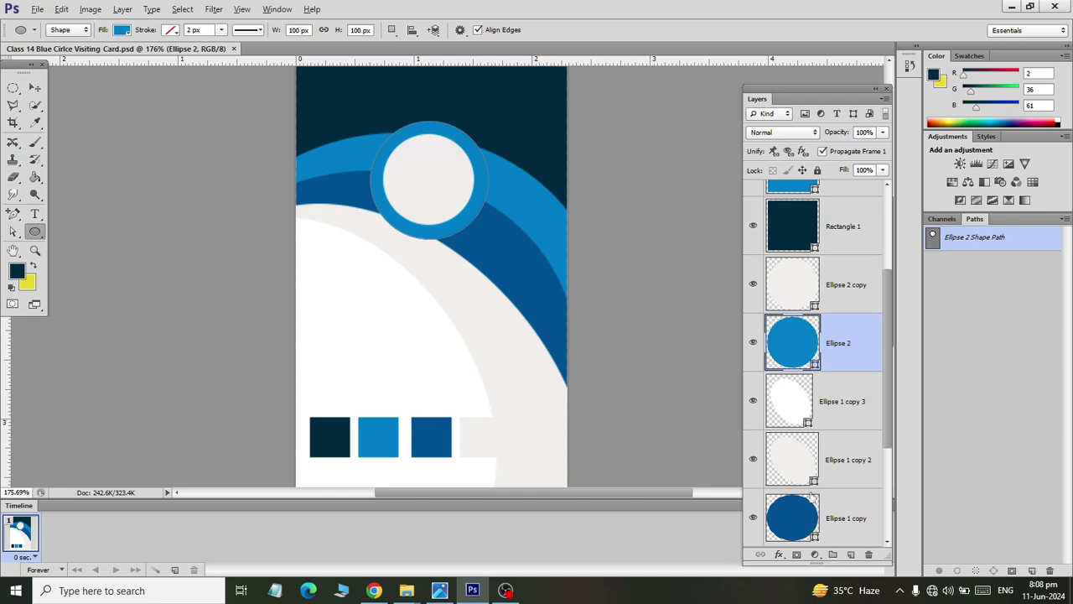
{"action": "left_click", "coordinate": [778, 555]}
- Add a black (000000) Outer Glow to the blue ring in Layer Style
{"action": "left_click", "coordinate": [812, 386]}
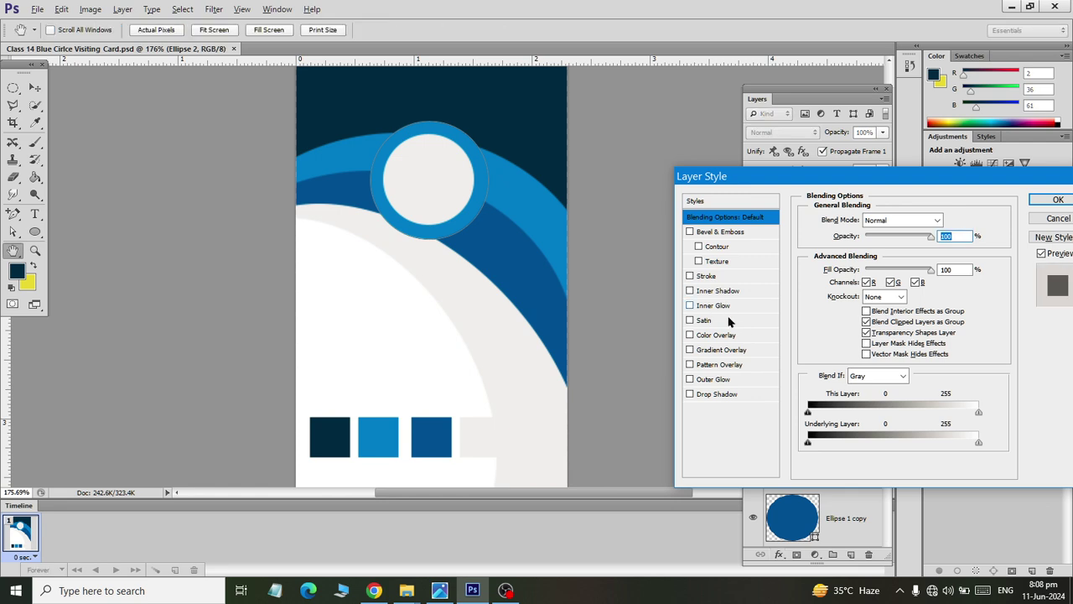
{"action": "left_click", "coordinate": [689, 394]}
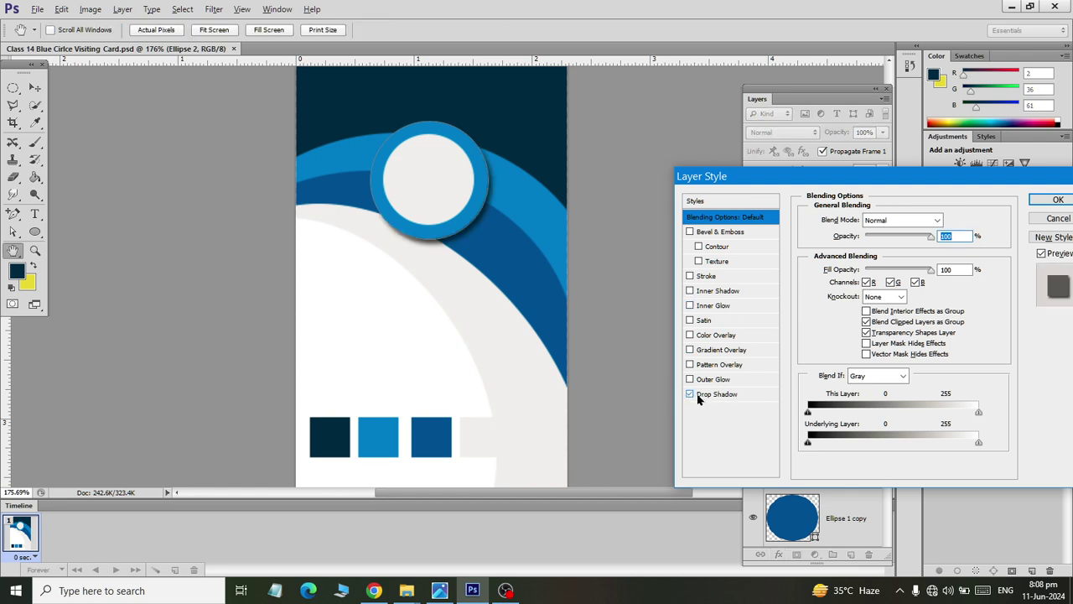
{"action": "left_click", "coordinate": [689, 394]}
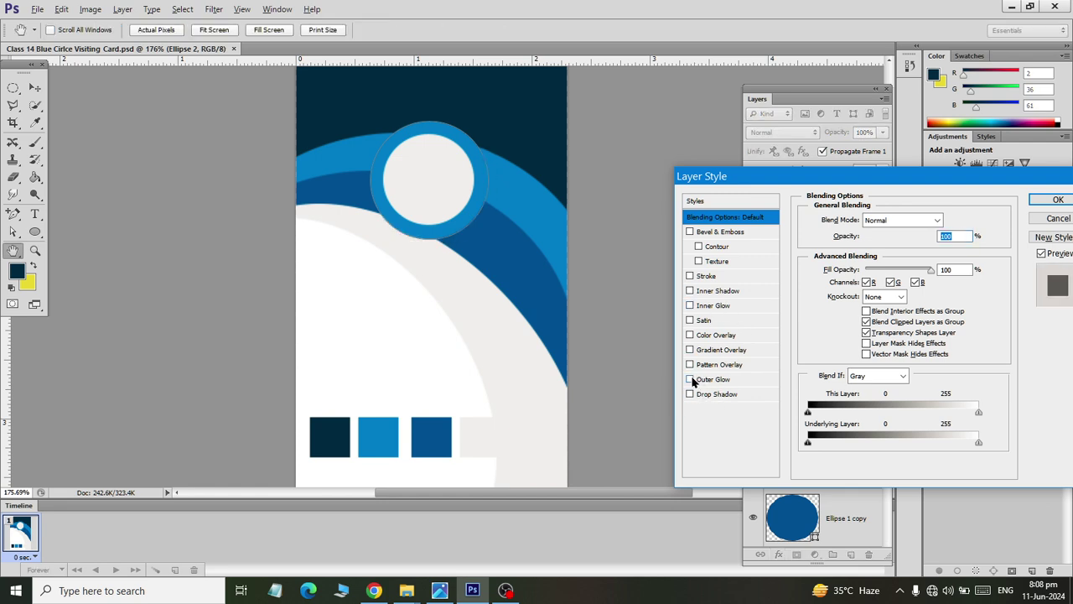
{"action": "left_click", "coordinate": [690, 379]}
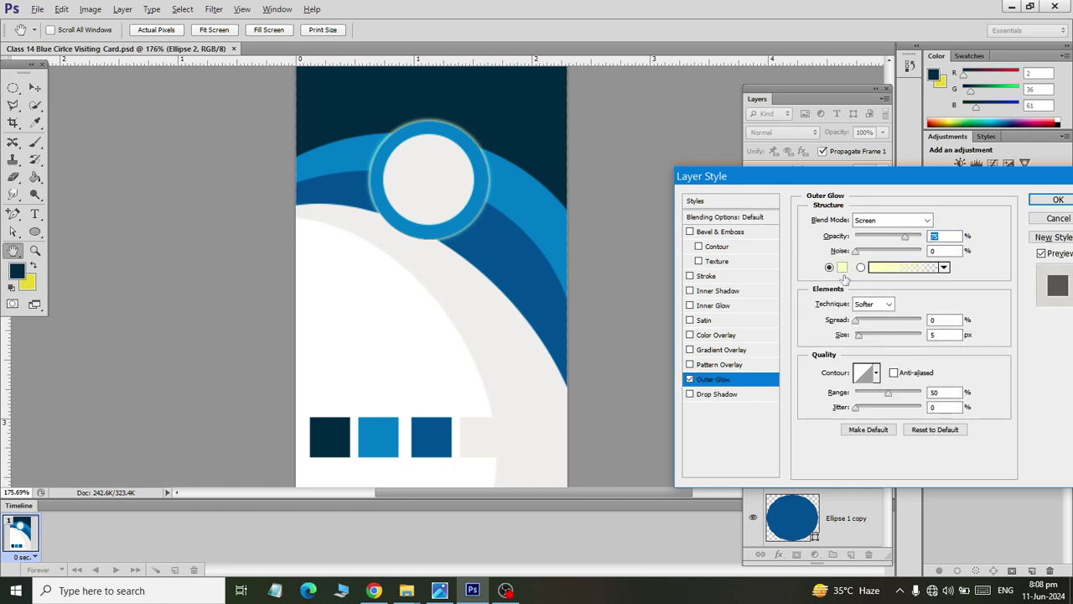
{"action": "left_click", "coordinate": [842, 267]}
{"action": "left_click", "coordinate": [614, 153]}
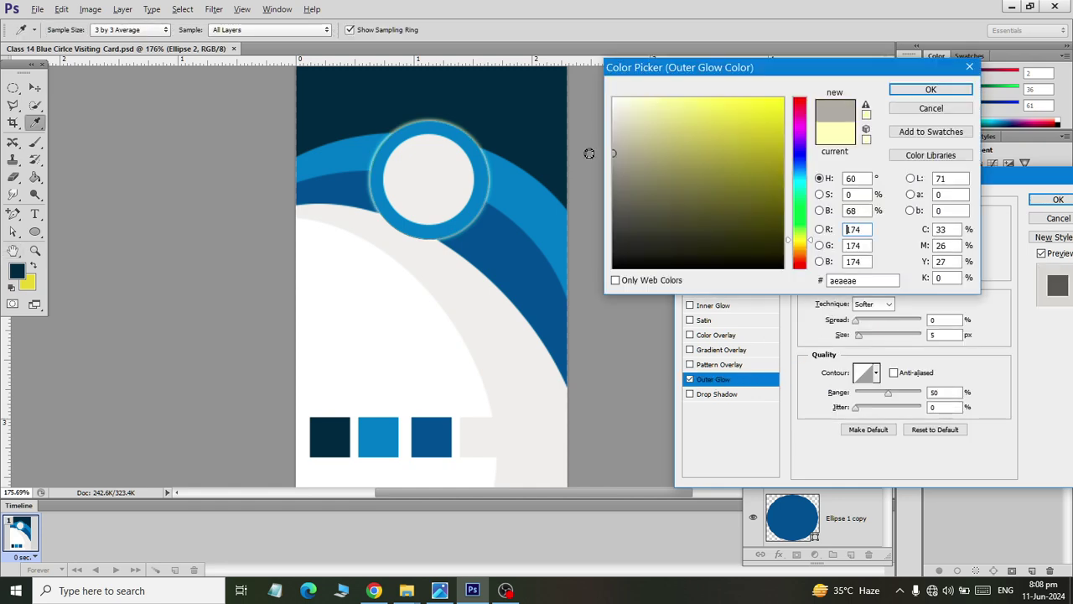
{"action": "type", "text": "000000"}
{"action": "left_click", "coordinate": [921, 90]}
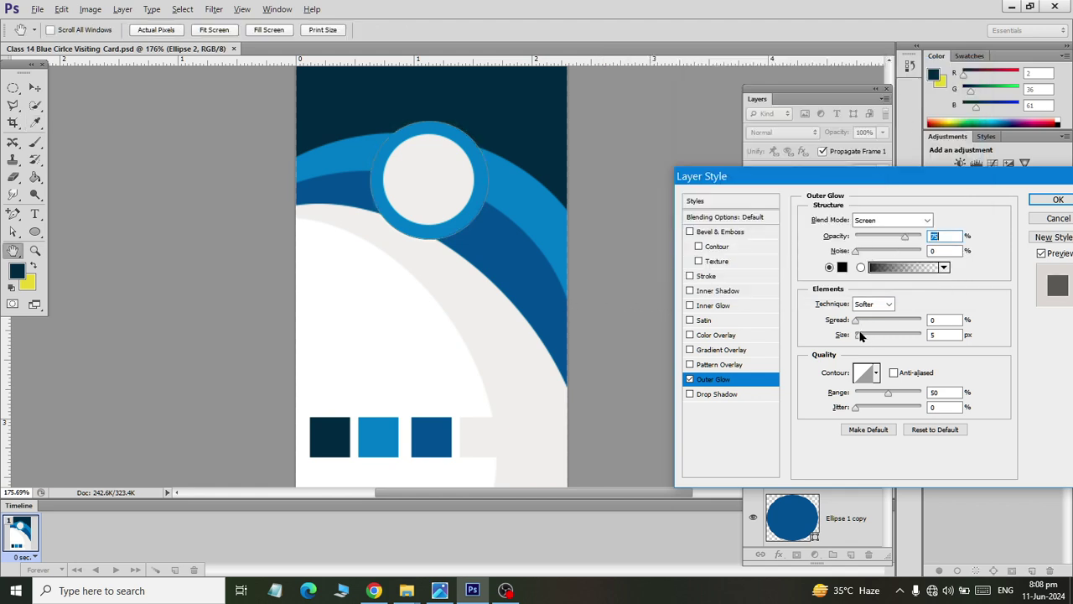
- Set the glow to Normal blend, 52% spread, 7 px size and 30% opacity
{"action": "mouse_move", "coordinate": [859, 336]}
{"action": "left_mouse_down"}
{"action": "mouse_move", "coordinate": [895, 336]}
{"action": "mouse_move", "coordinate": [855, 335]}
{"action": "mouse_move", "coordinate": [852, 324]}
{"action": "left_mouse_up"}
{"action": "left_click", "coordinate": [892, 220]}
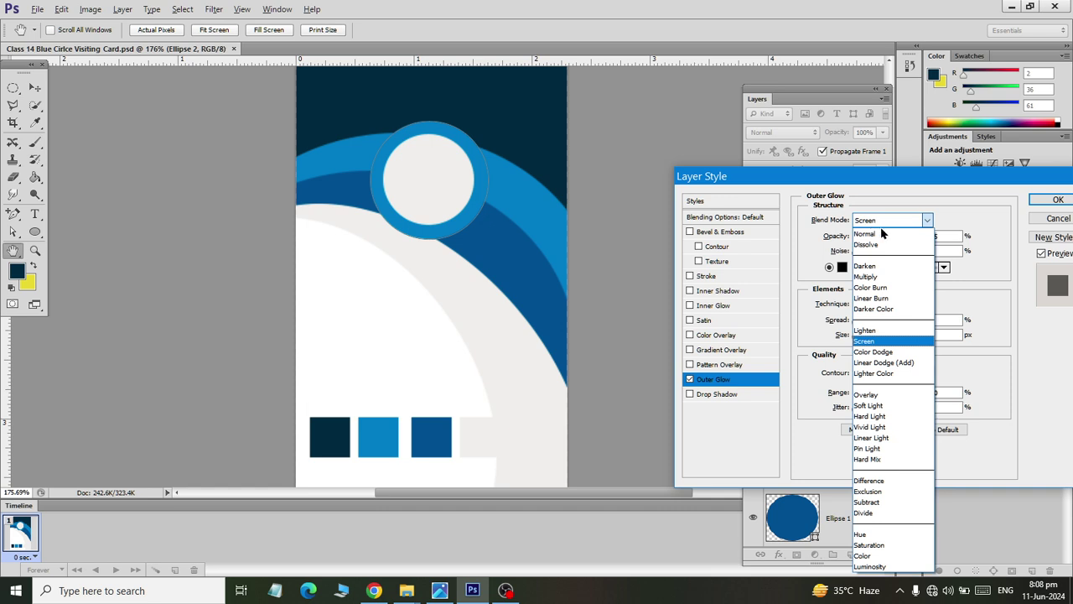
{"action": "left_click", "coordinate": [876, 221]}
{"action": "mouse_move", "coordinate": [859, 335]}
{"action": "left_mouse_down"}
{"action": "mouse_move", "coordinate": [875, 335]}
{"action": "mouse_move", "coordinate": [866, 322]}
{"action": "left_mouse_up"}
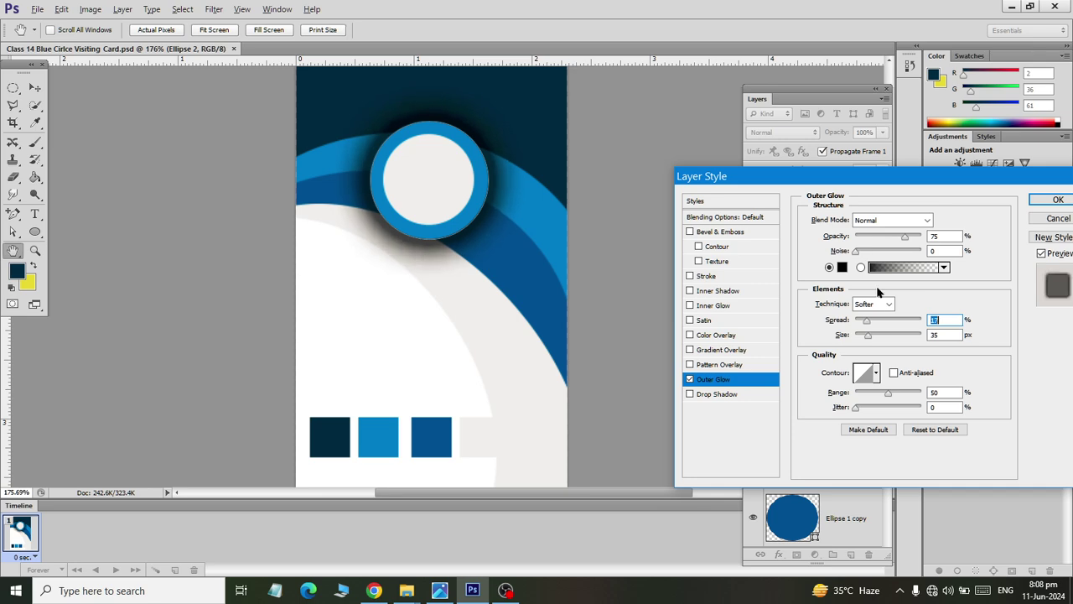
{"action": "left_click_drag", "start_coordinate": [909, 239], "coordinate": [877, 243]}
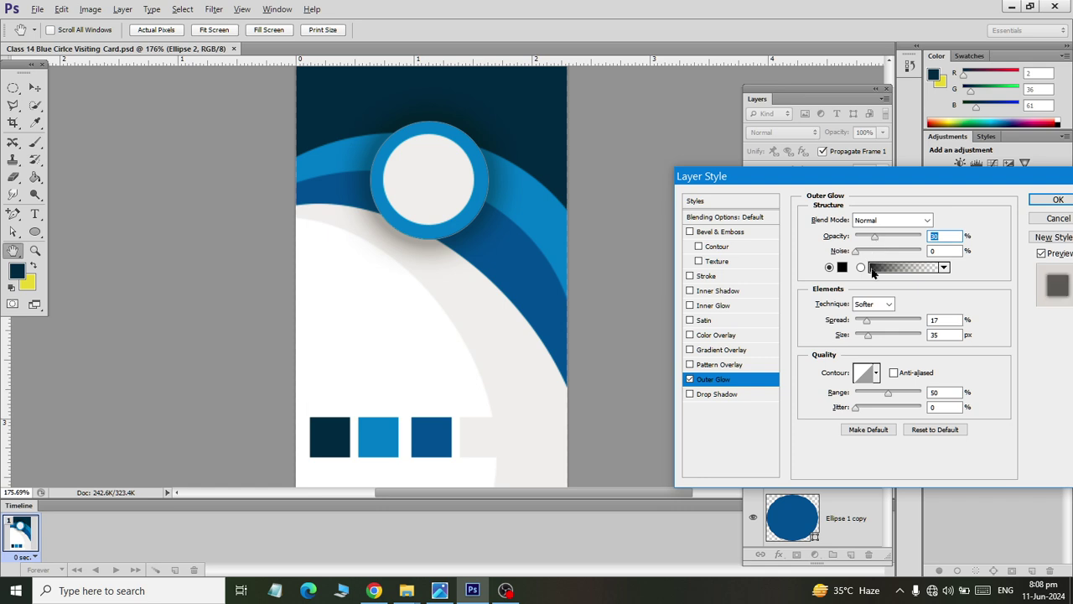
{"action": "left_click_drag", "start_coordinate": [866, 335], "coordinate": [892, 324]}
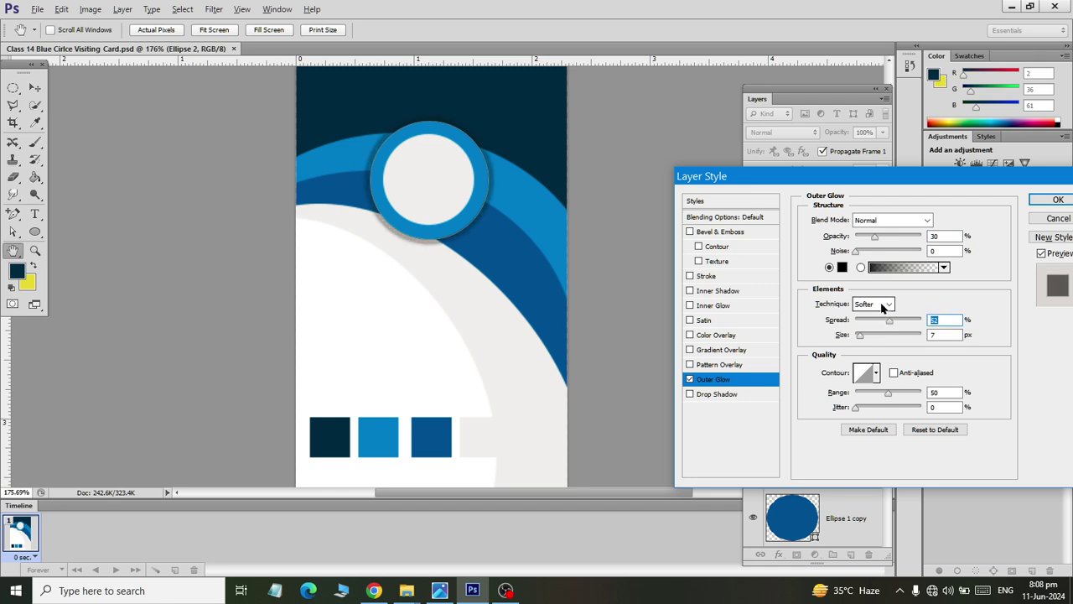
{"action": "left_click_drag", "start_coordinate": [874, 237], "coordinate": [871, 237]}
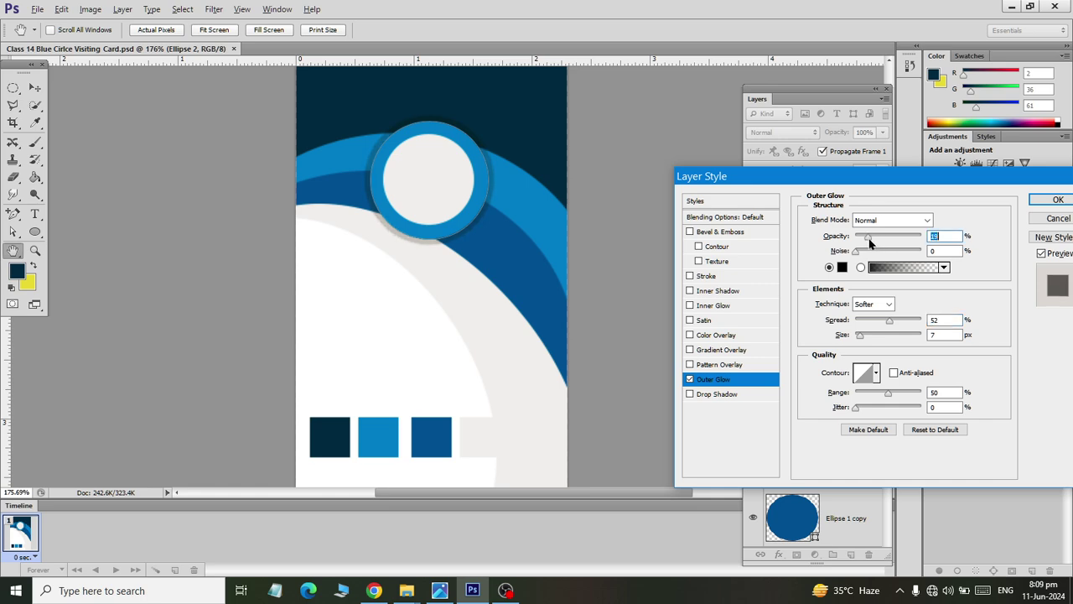
{"action": "left_click", "coordinate": [1048, 200]}
{"action": "key", "text": "alt+Tab"}
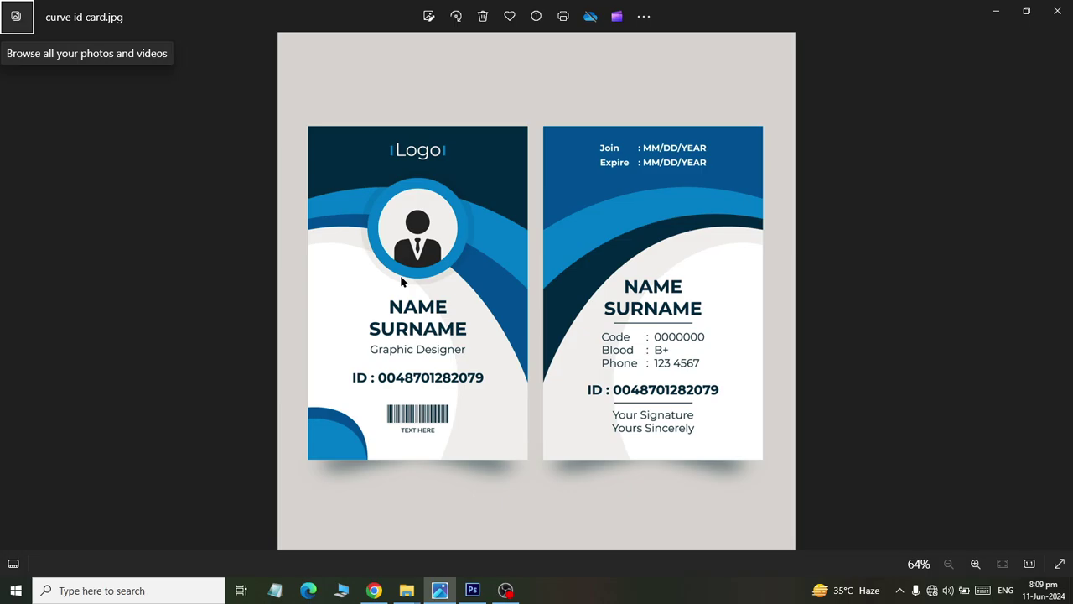
- Compare with the curve id card reference, save the card, and bring up the Open dialog
{"action": "key", "text": "alt+Tab"}
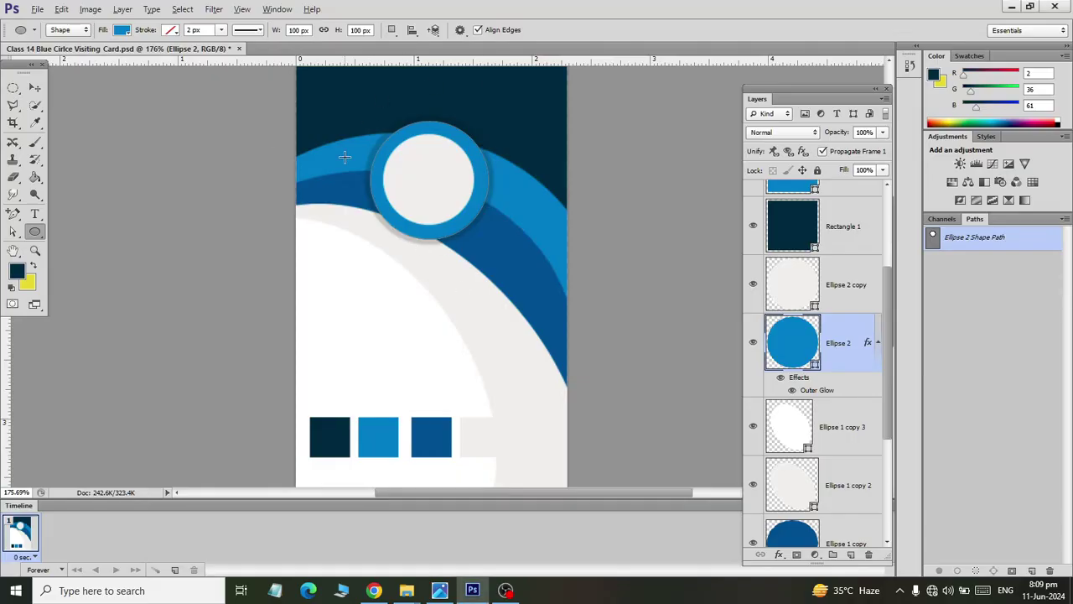
{"action": "key", "text": "alt+Tab"}
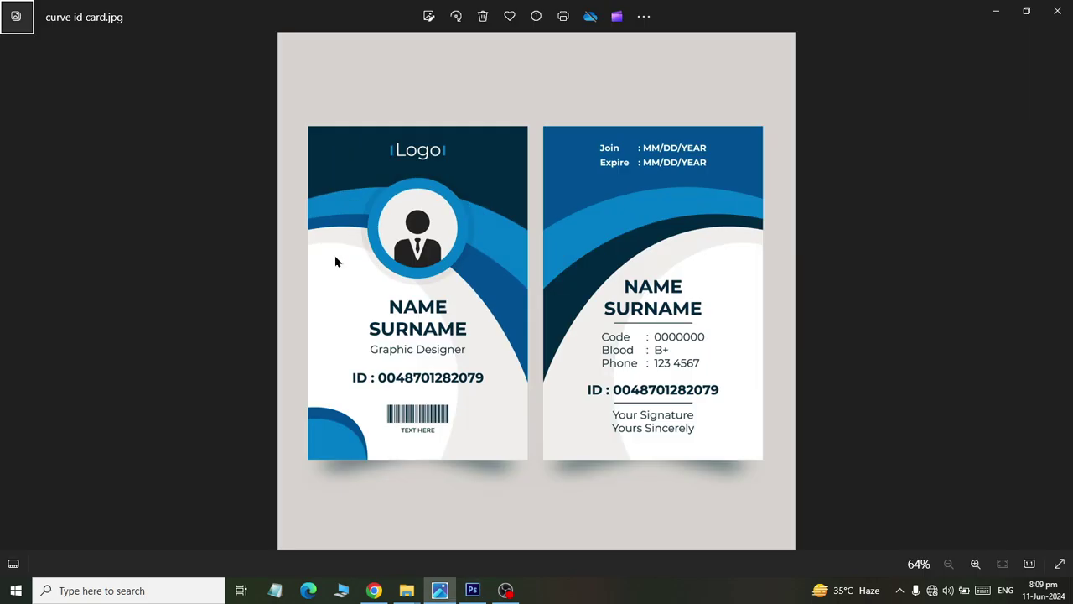
{"action": "key", "text": "alt+Tab"}
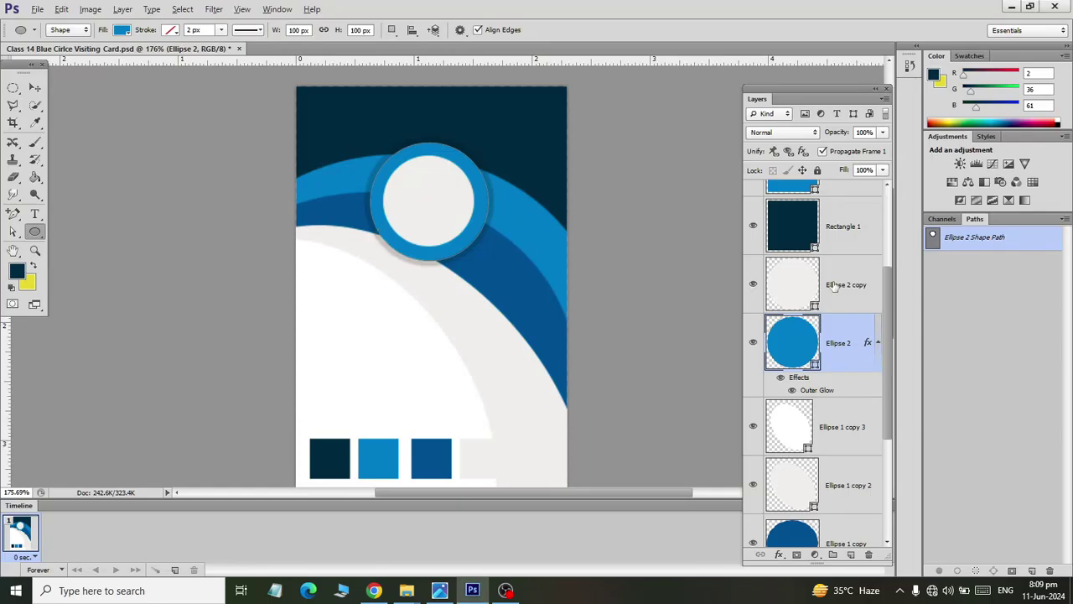
{"action": "scroll", "coordinate": [825, 335], "scroll_direction": "up", "scroll_amount": 1}
{"action": "key", "text": "ctrl+s"}
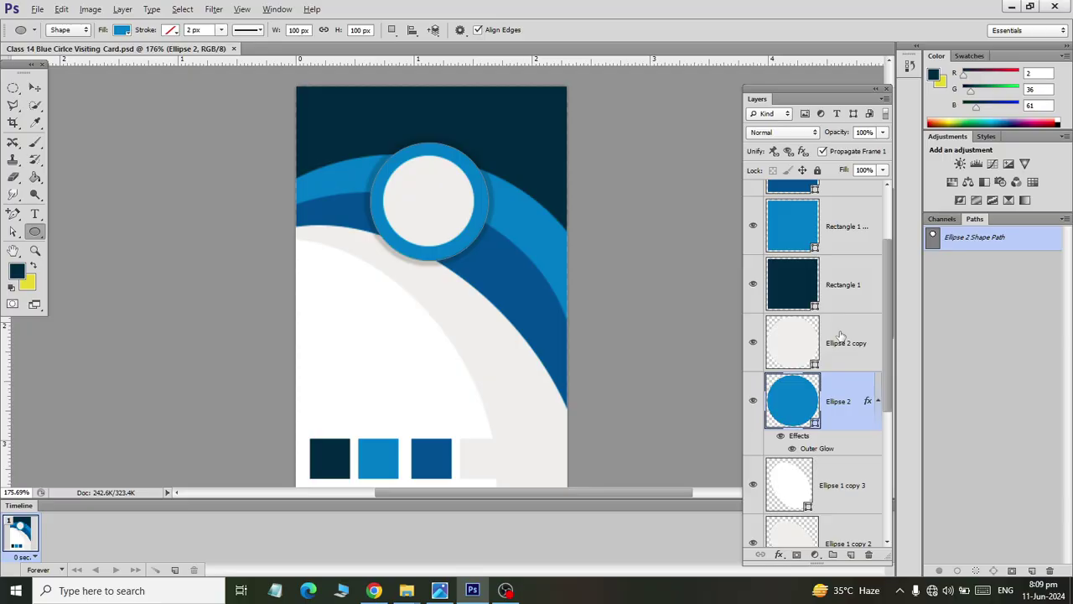
{"action": "key", "text": "ctrl+o"}
- Open School Girl.jpg from Libraries > Documents > latest
{"action": "left_click", "coordinate": [54, 214]}
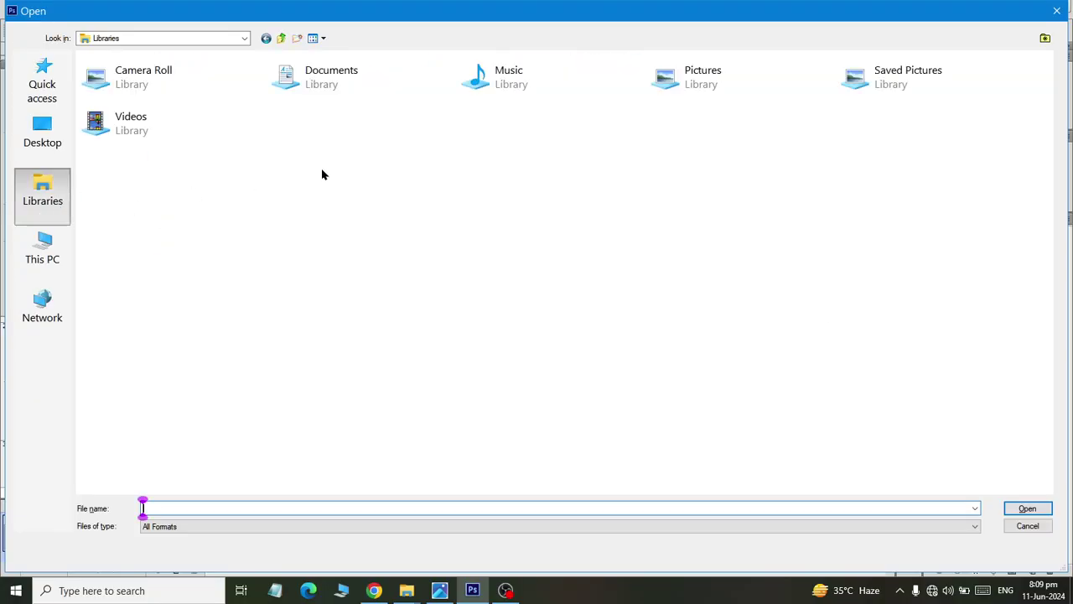
{"action": "double_click", "coordinate": [360, 97]}
{"action": "left_click", "coordinate": [378, 181]}
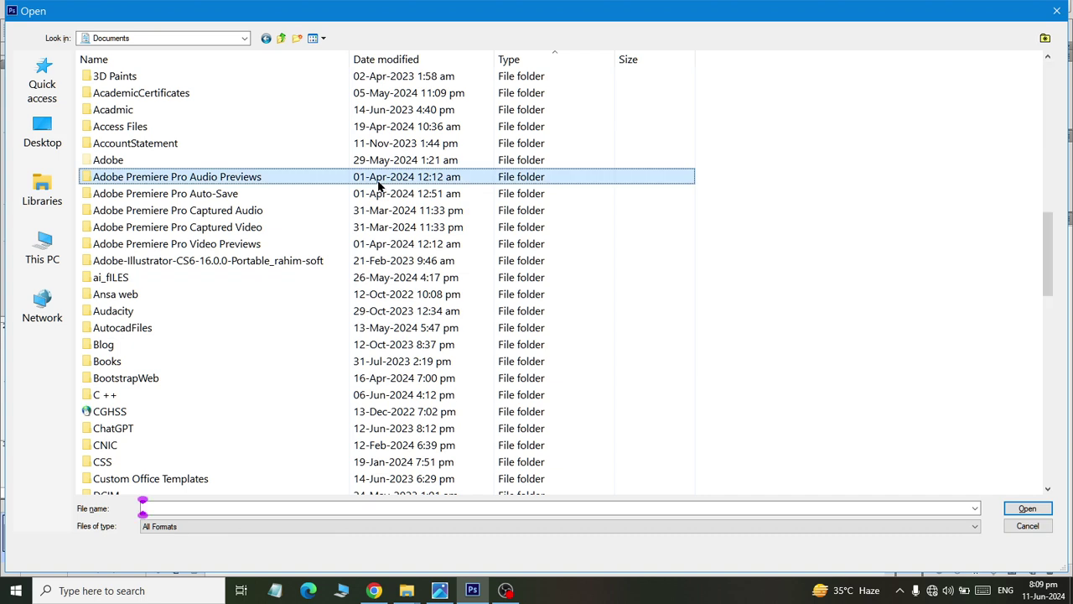
{"action": "type", "text": "latest"}
{"action": "key", "text": "Return"}
{"action": "left_click", "coordinate": [591, 163]}
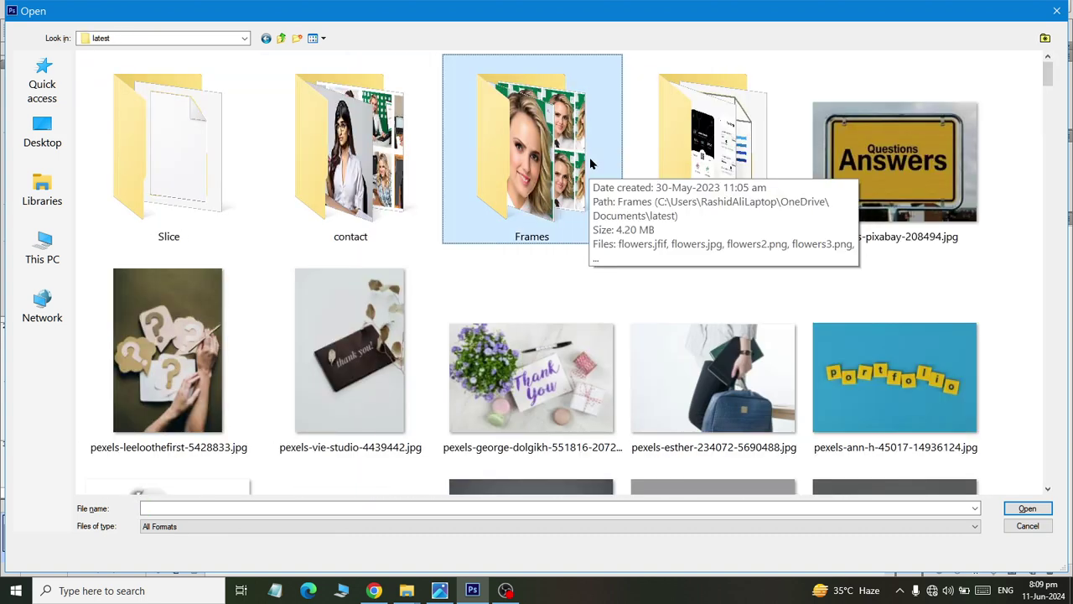
{"action": "scroll", "coordinate": [591, 163], "scroll_direction": "down", "scroll_amount": 10}
{"action": "scroll", "coordinate": [596, 178], "scroll_direction": "down", "scroll_amount": 3}
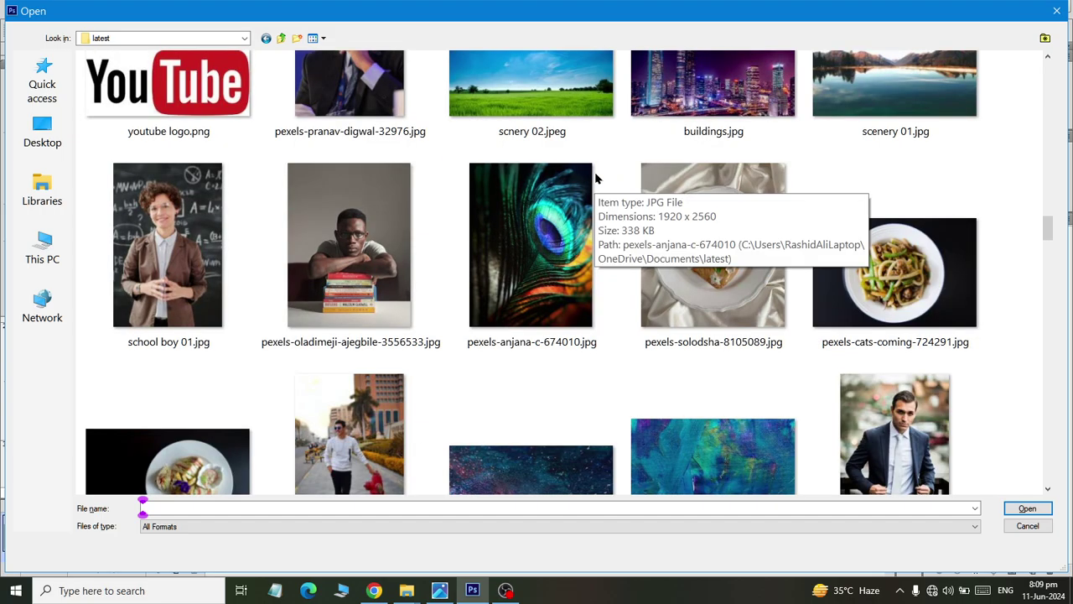
{"action": "scroll", "coordinate": [595, 180], "scroll_direction": "down", "scroll_amount": 3}
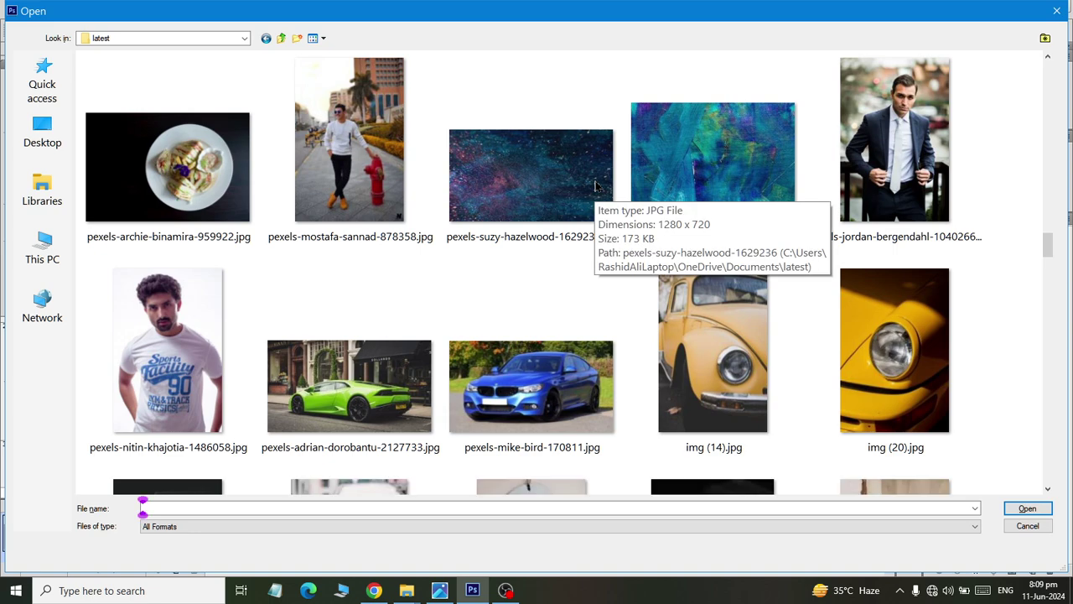
{"action": "scroll", "coordinate": [595, 180], "scroll_direction": "up", "scroll_amount": 3}
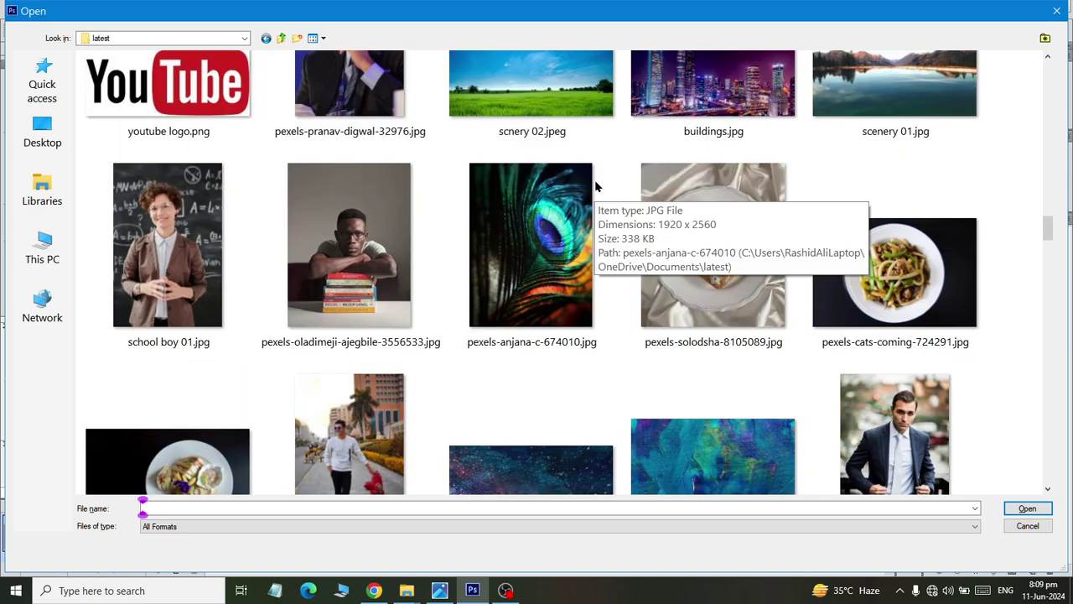
{"action": "scroll", "coordinate": [595, 179], "scroll_direction": "down", "scroll_amount": 5}
{"action": "key", "text": "Escape"}
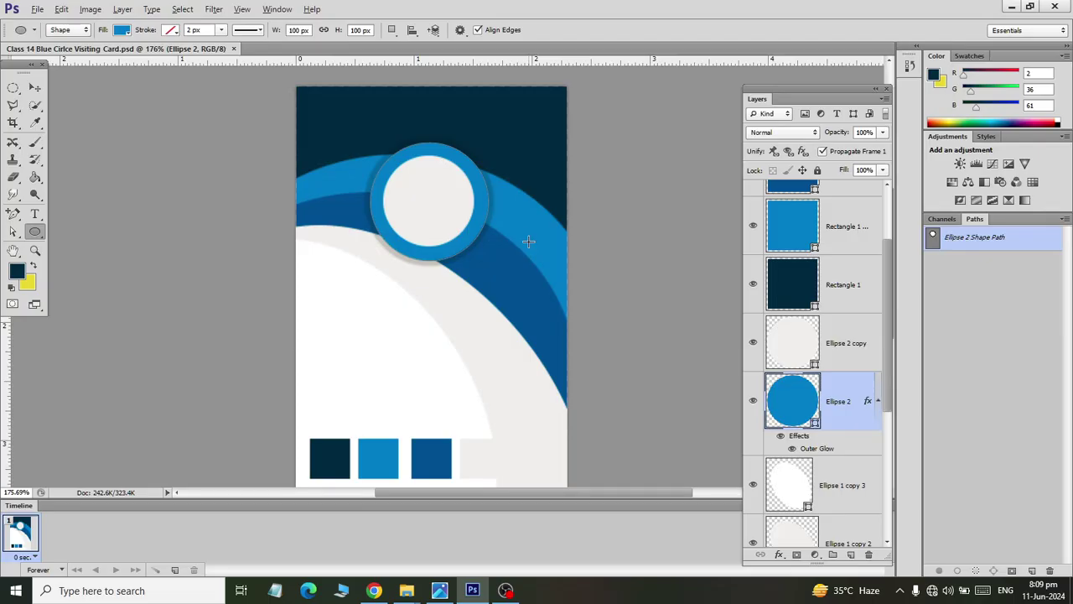
- Copy a circular marquee selection of the girl's head and paste it into the card
{"action": "left_click", "coordinate": [13, 87]}
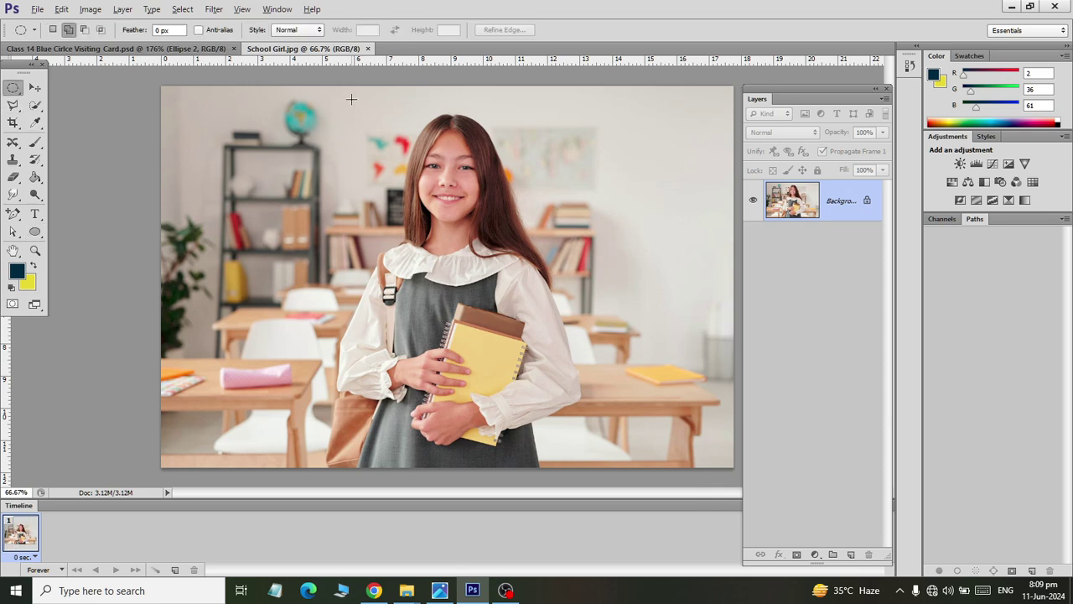
{"action": "mouse_move", "coordinate": [337, 88]}
{"action": "left_mouse_down"}
{"action": "mouse_move", "coordinate": [558, 311]}
{"action": "mouse_move", "coordinate": [544, 289]}
{"action": "left_mouse_up"}
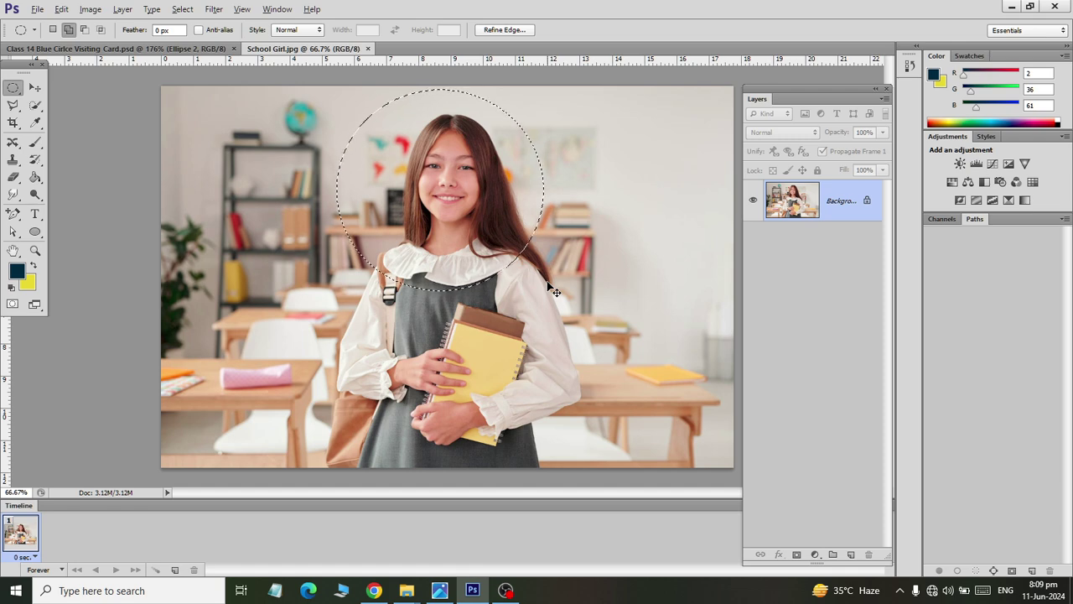
{"action": "key", "text": "ctrl+c"}
{"action": "left_click", "coordinate": [138, 49]}
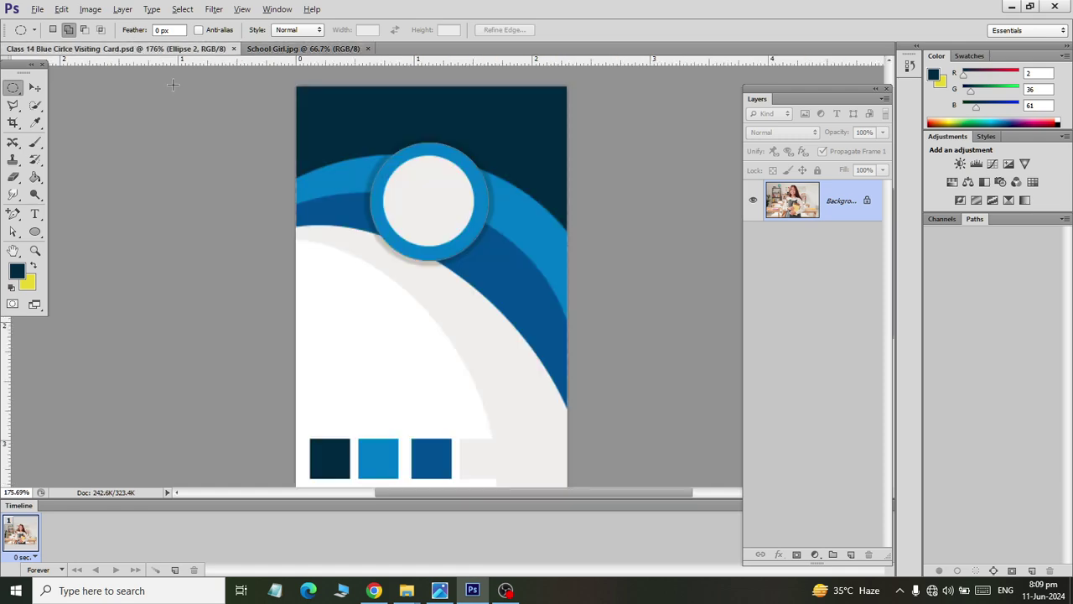
{"action": "key", "text": "ctrl+v"}
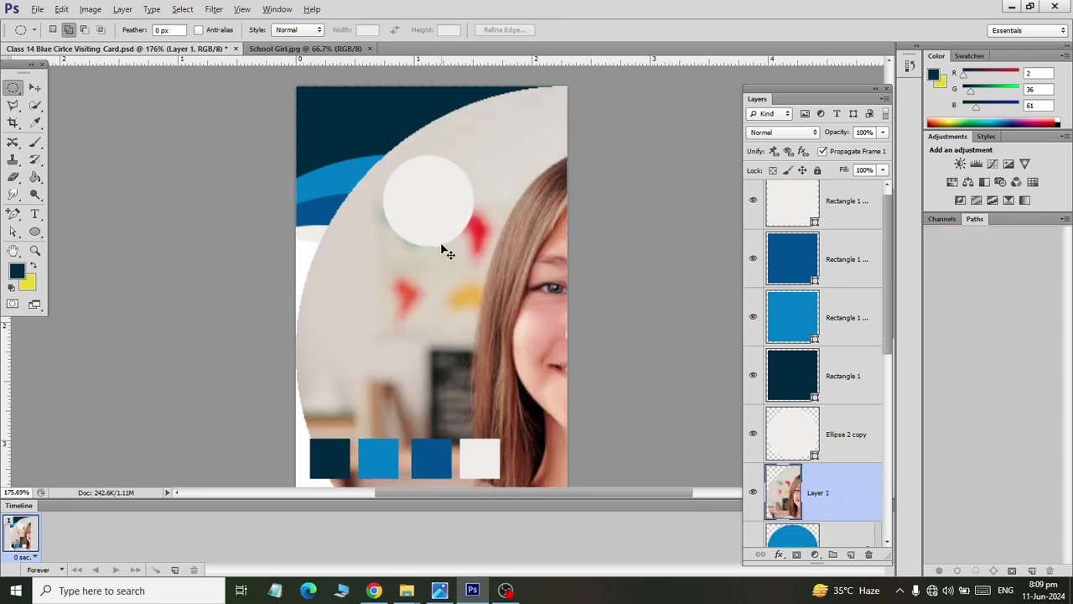
- Scale the pasted photo down and position it over the white inner circle
{"action": "key", "text": "ctrl+t"}
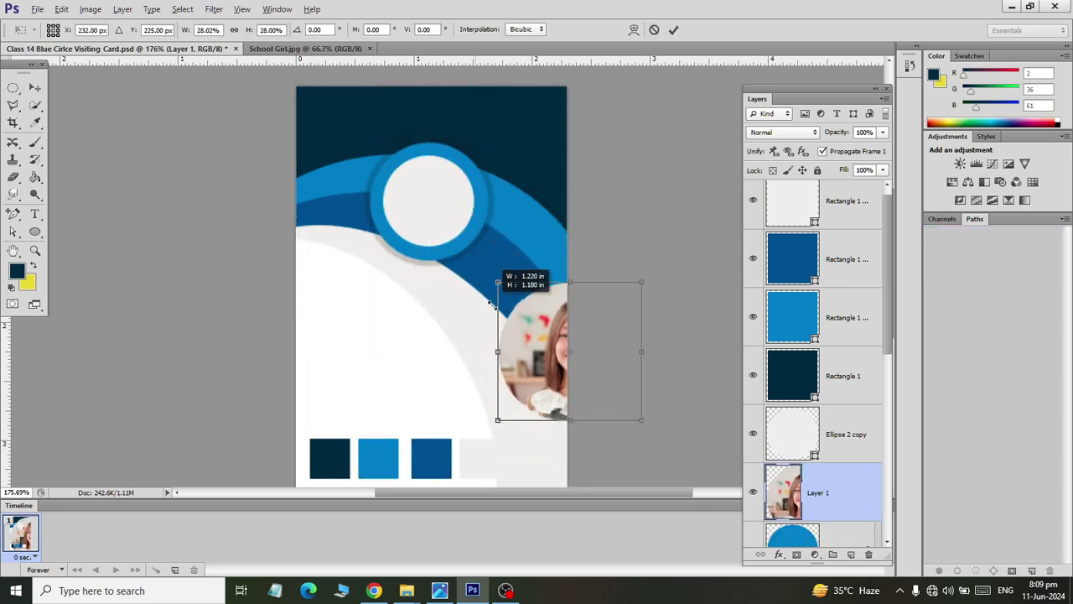
{"action": "left_click_drag", "start_coordinate": [288, 100], "coordinate": [520, 299]}
{"action": "left_click_drag", "start_coordinate": [534, 344], "coordinate": [409, 213]}
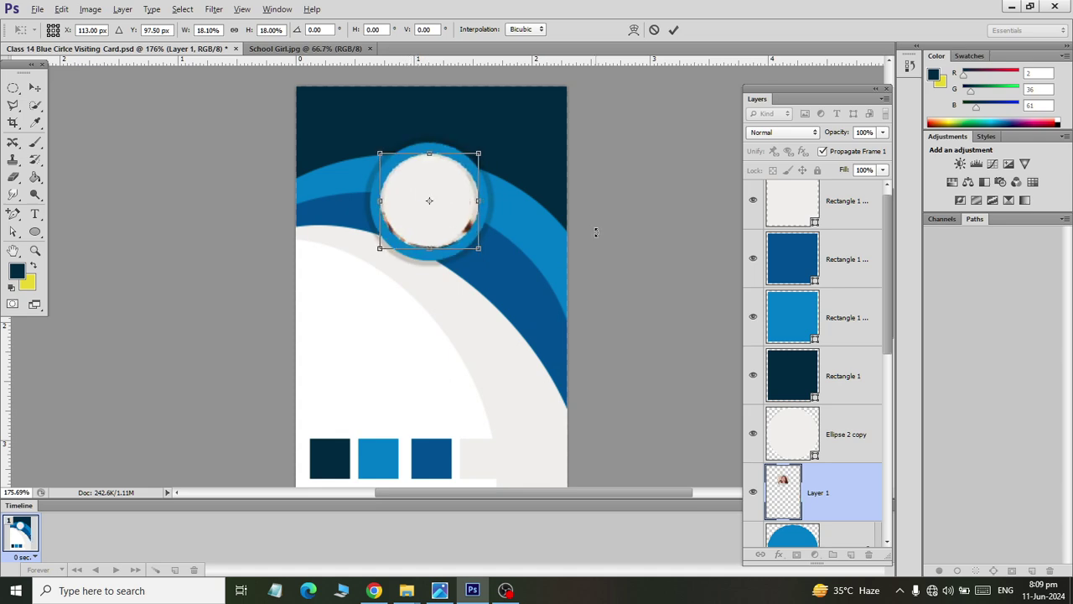
{"action": "key", "text": "Down"}
{"action": "key", "text": "Right"}
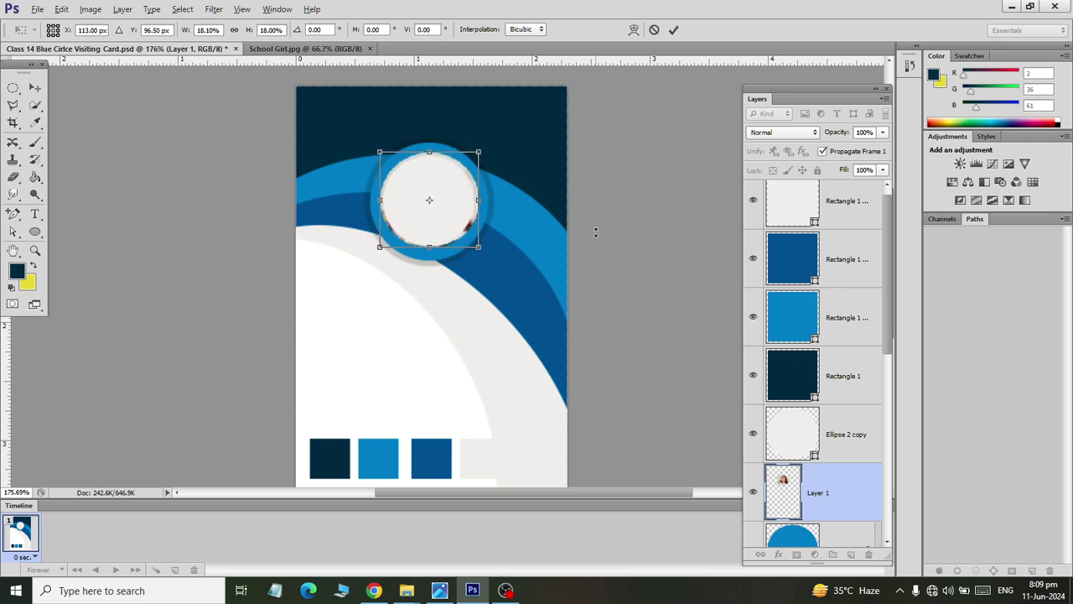
{"action": "left_click", "coordinate": [36, 88]}
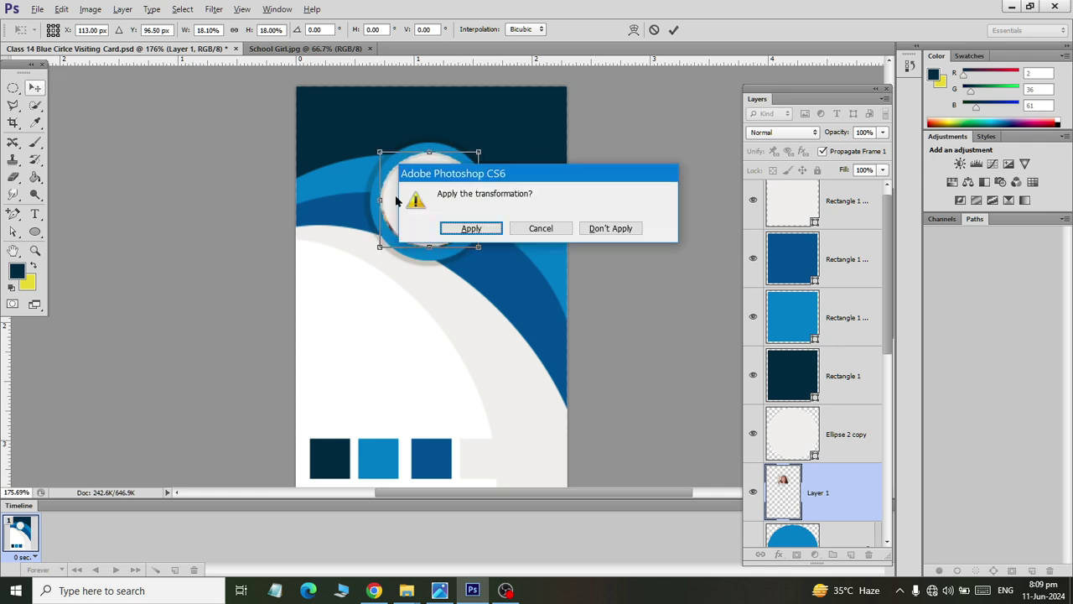
{"action": "left_click", "coordinate": [472, 228]}
- Move Layer 1 above Ellipse 2 copy, clip it as a clipping mask, and enlarge it
{"action": "mouse_move", "coordinate": [804, 492]}
{"action": "left_mouse_down"}
{"action": "mouse_move", "coordinate": [828, 456]}
{"action": "mouse_move", "coordinate": [829, 405]}
{"action": "left_mouse_up"}
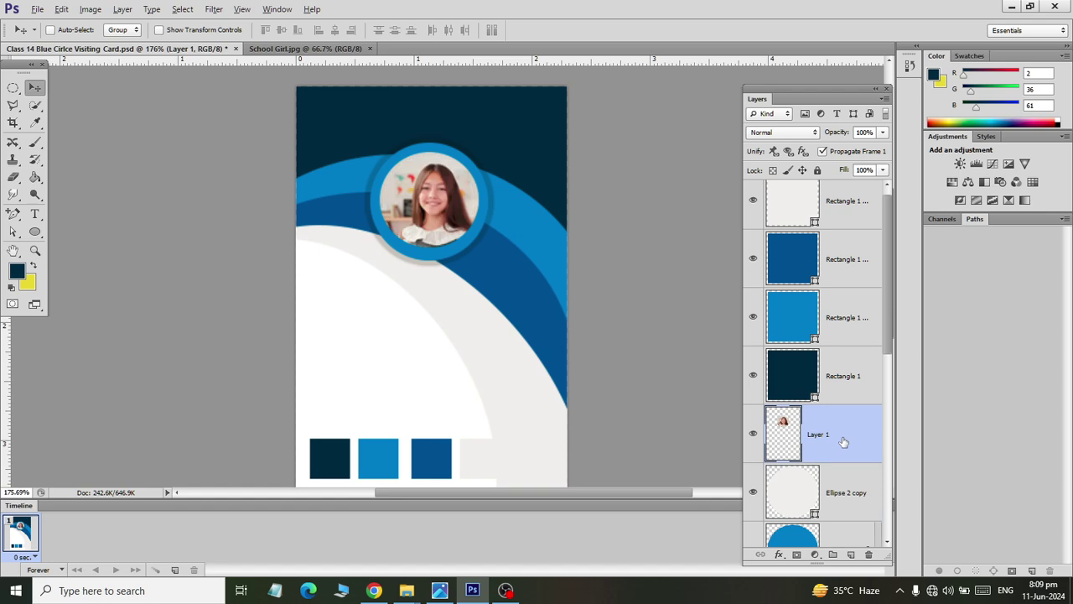
{"action": "right_click", "coordinate": [845, 443]}
{"action": "left_click", "coordinate": [930, 266]}
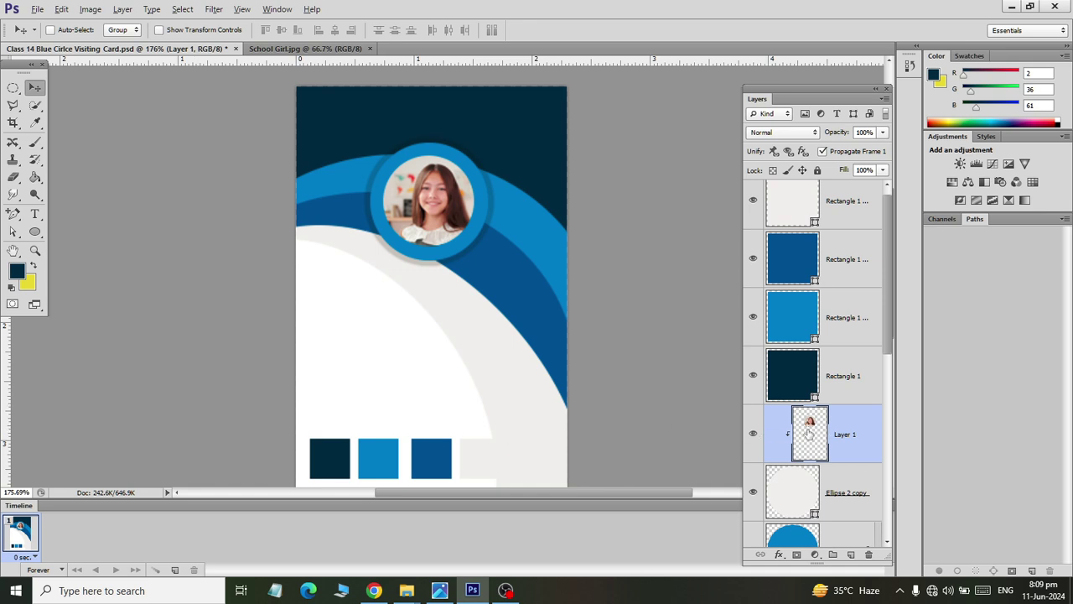
{"action": "key", "text": "ctrl+t"}
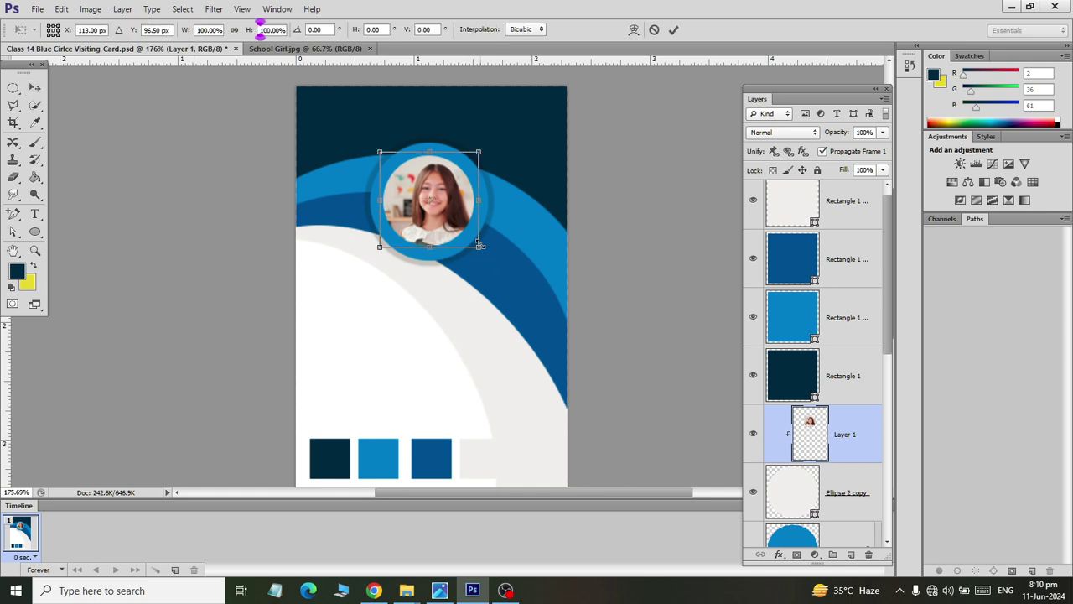
{"action": "left_click_drag", "start_coordinate": [480, 245], "coordinate": [491, 258]}
{"action": "left_click", "coordinate": [45, 85]}
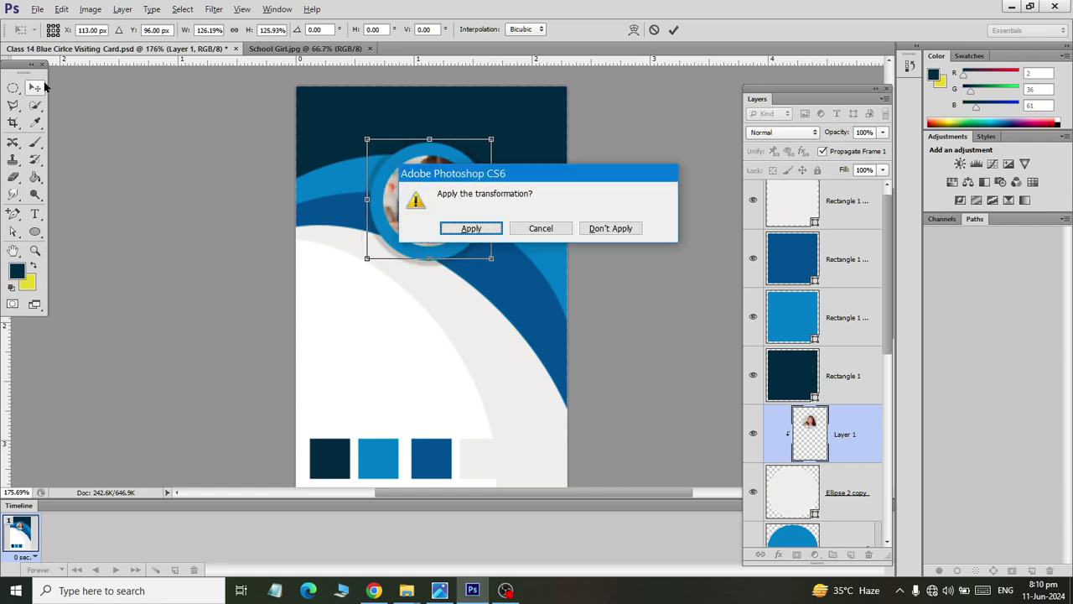
{"action": "left_click", "coordinate": [445, 223]}
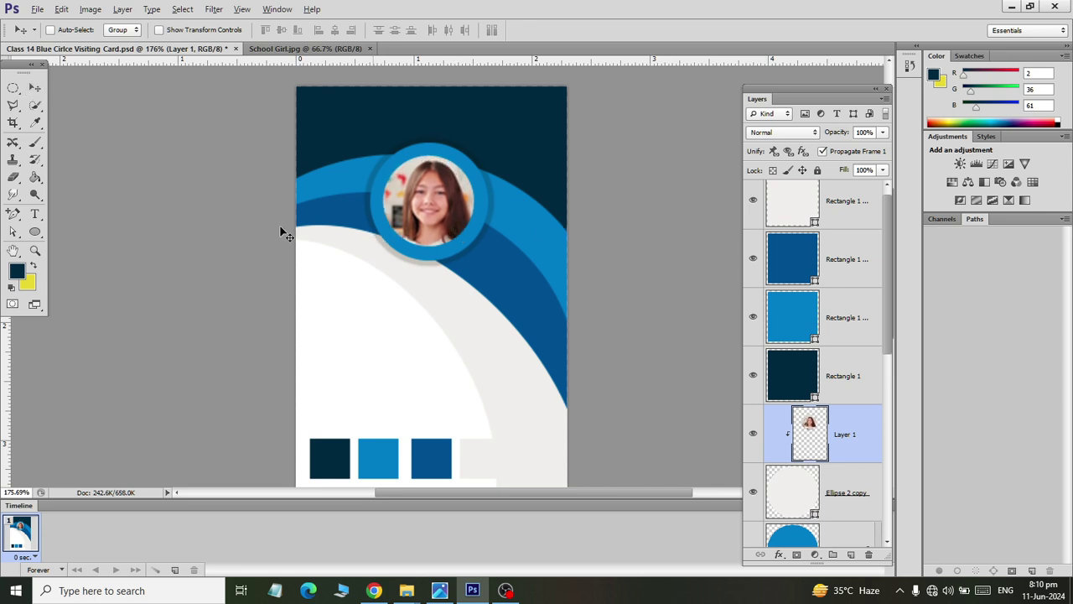
- Enlarge the clipped photo to about 113% and nudge the face to centre it
{"action": "key", "text": "ctrl+t"}
{"action": "left_click_drag", "start_coordinate": [488, 267], "coordinate": [496, 272]}
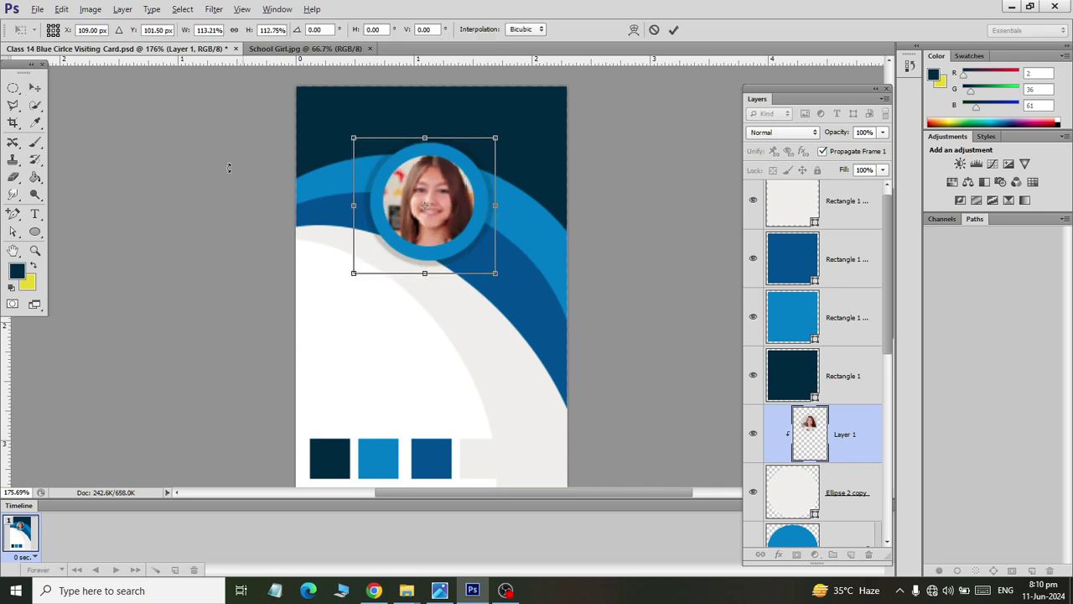
{"action": "left_click", "coordinate": [35, 87]}
{"action": "left_click", "coordinate": [459, 228]}
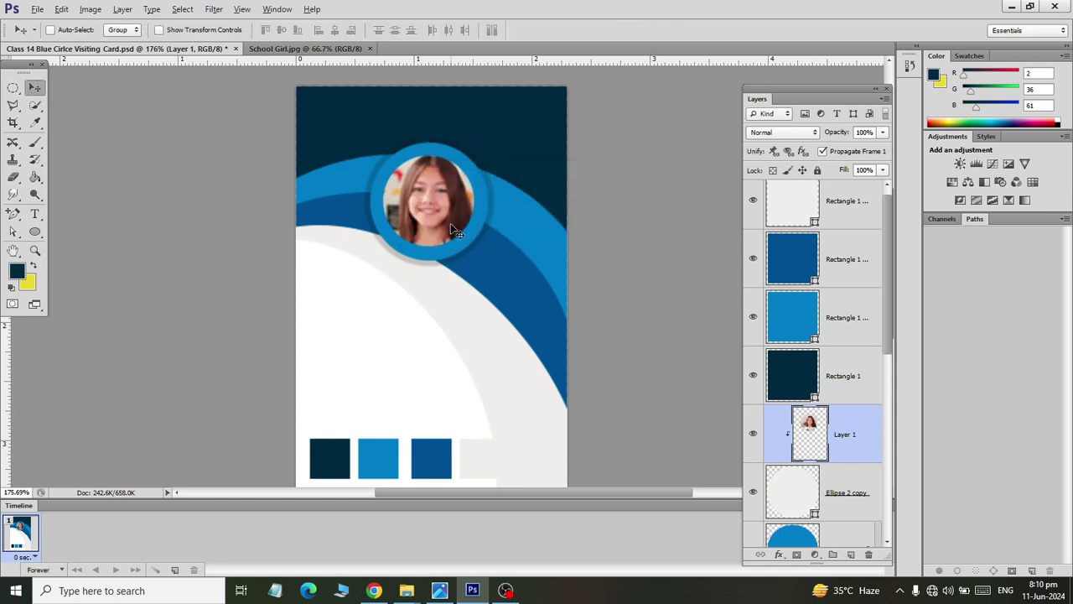
{"action": "key", "text": "Down"}
{"action": "key", "text": "Down"}
{"action": "key", "text": "Down"}
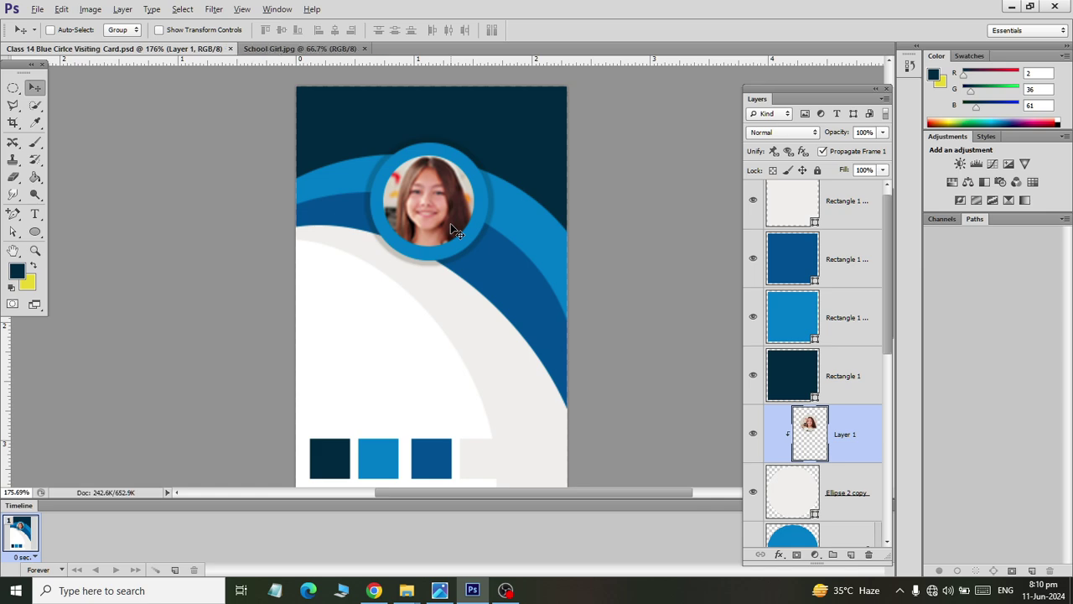
{"action": "scroll", "coordinate": [567, 257], "scroll_direction": "down", "scroll_amount": 1}
{"action": "scroll", "coordinate": [574, 263], "scroll_direction": "down", "scroll_amount": 1}
{"action": "key", "text": "alt"}
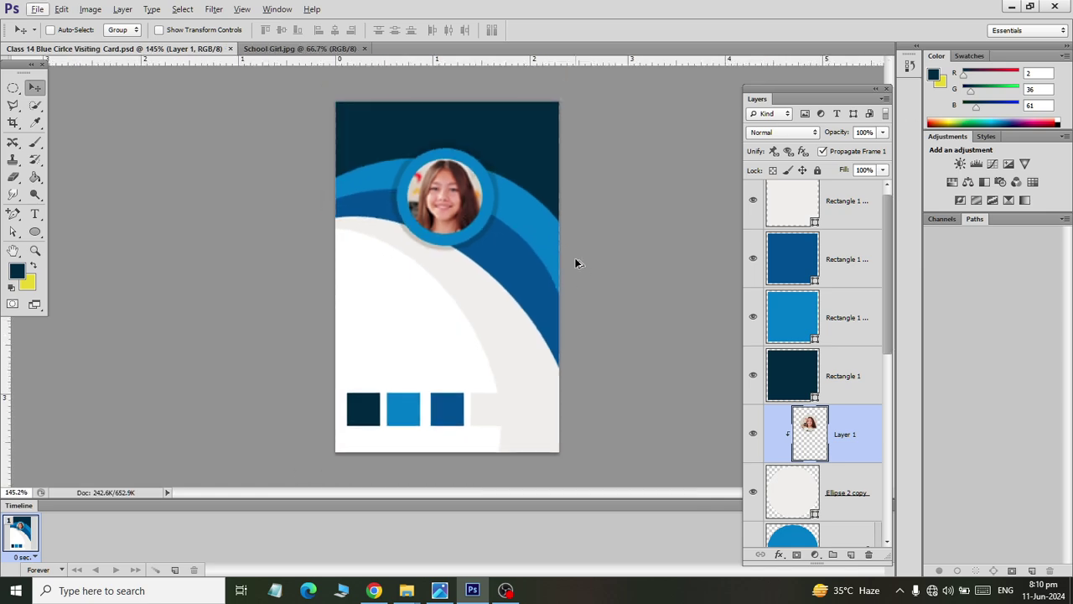
{"action": "key", "text": "alt+Tab"}
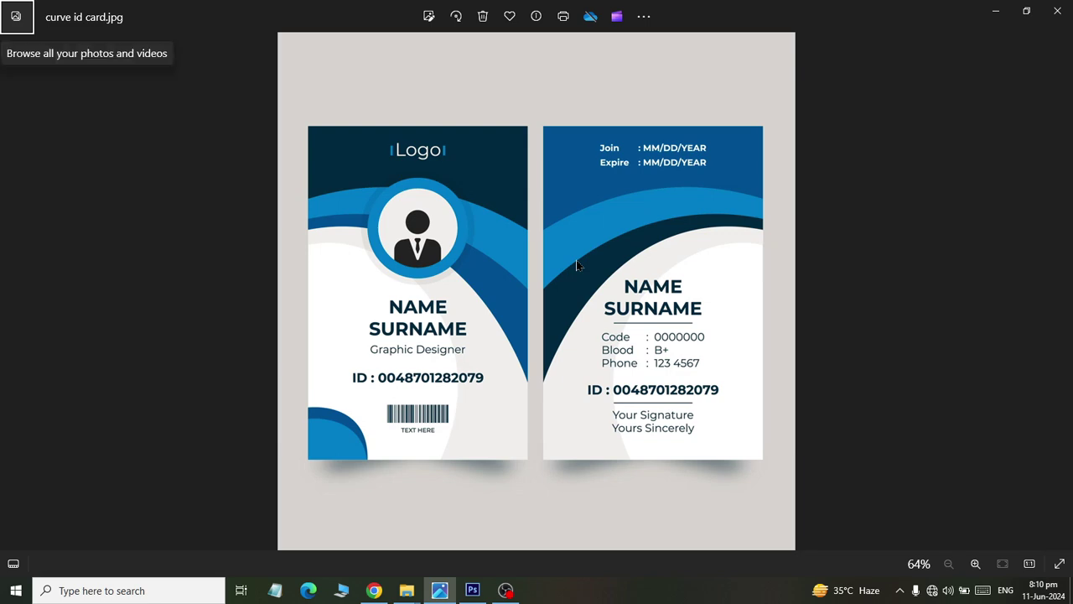
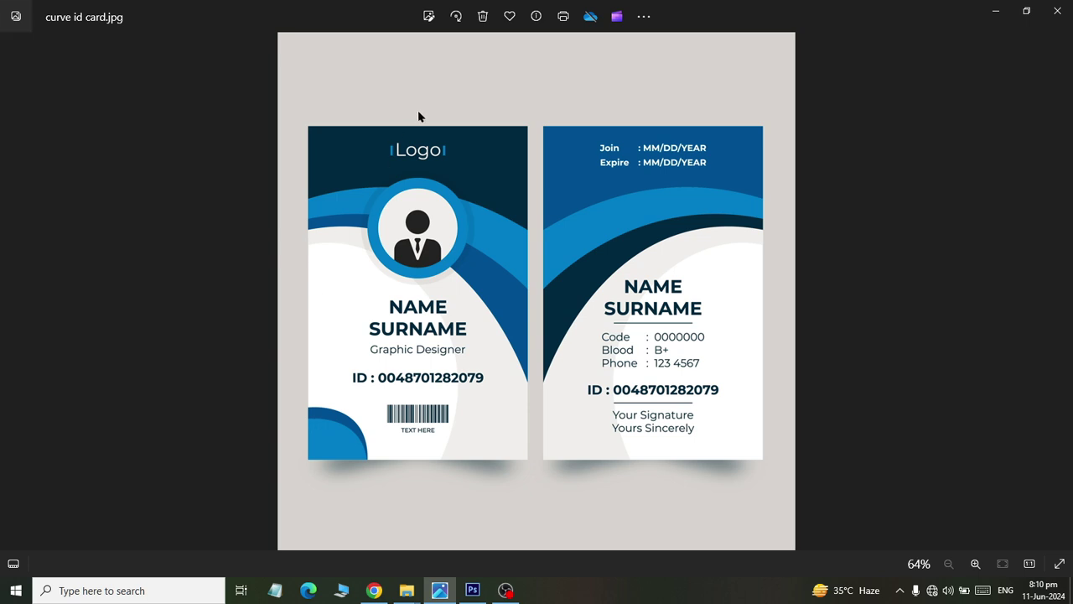
- Hide the colour swatch Rectangle layers at the card's bottom, comparing against the reference design
{"action": "key", "text": "alt+Tab"}
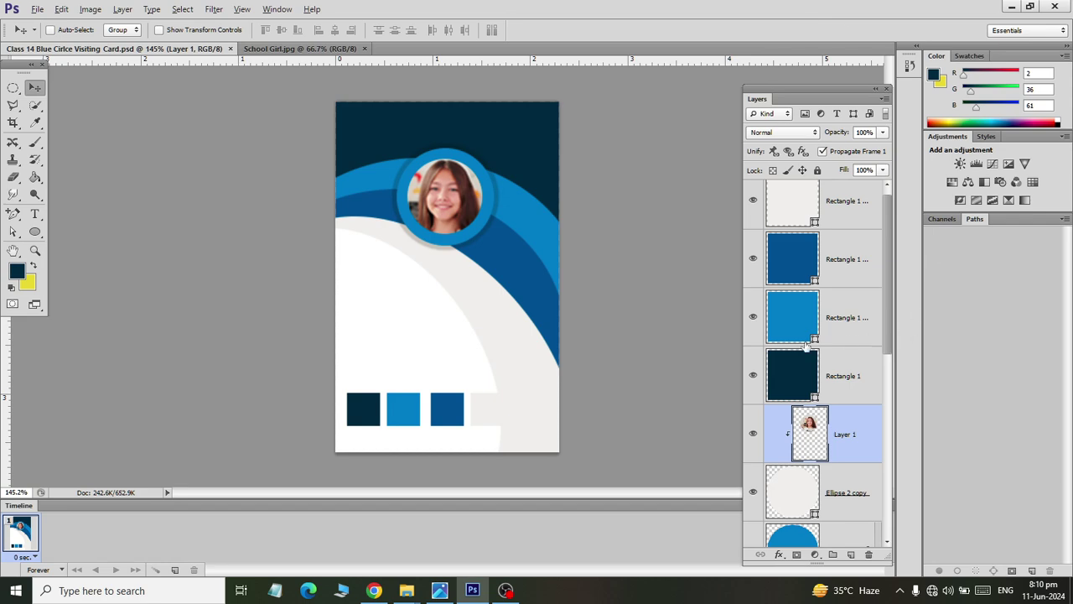
{"action": "key", "text": "alt+Tab"}
{"action": "key", "text": "alt+Tab"}
{"action": "left_click_drag", "start_coordinate": [753, 375], "coordinate": [753, 201]}
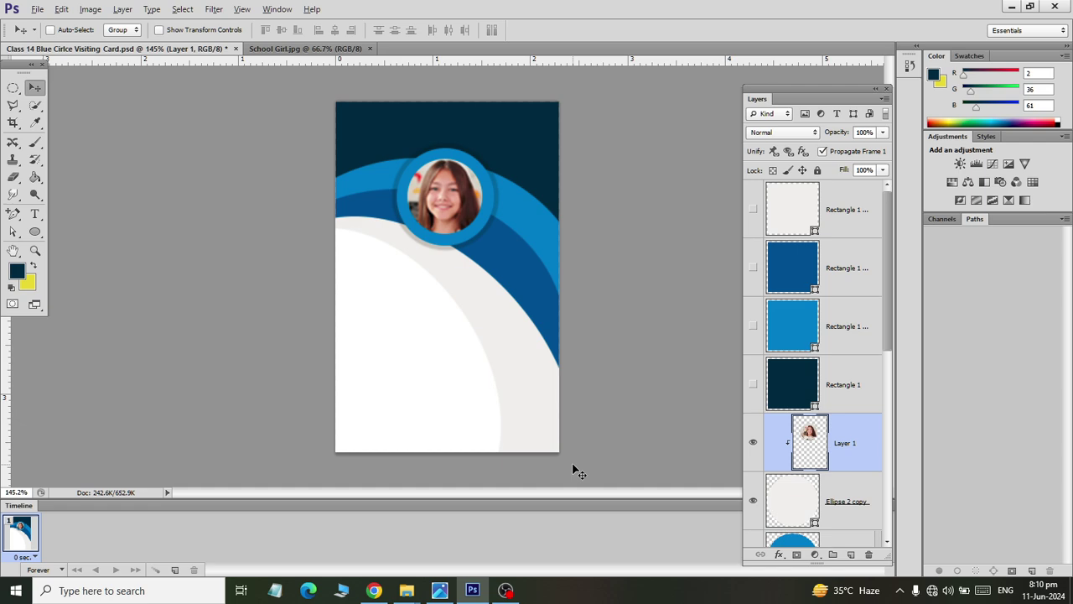
{"action": "key", "text": "alt+Tab"}
{"action": "key", "text": "alt+Tab"}
- Set the card's resolution to 300 pixels per inch in Image Size
{"action": "left_click", "coordinate": [90, 10]}
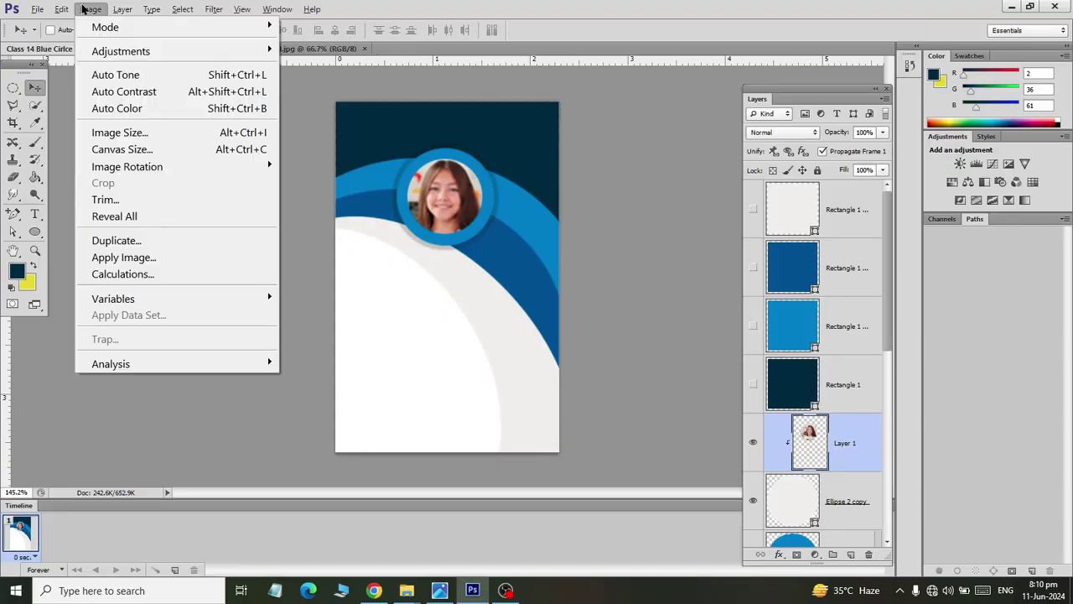
{"action": "left_click", "coordinate": [120, 140]}
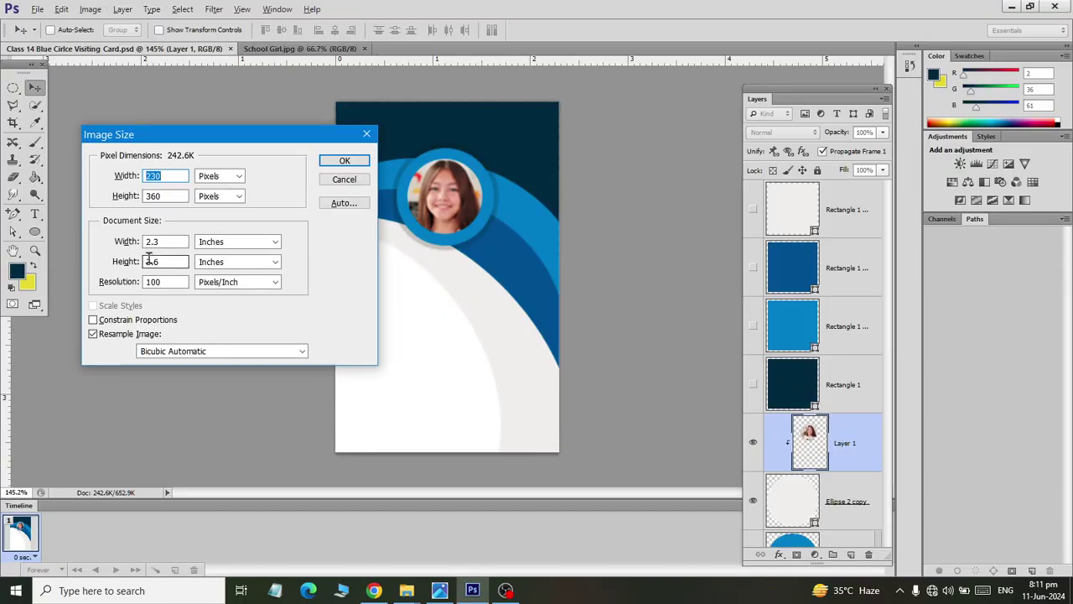
{"action": "double_click", "coordinate": [172, 281]}
{"action": "type", "text": "300"}
{"action": "key", "text": "Return"}
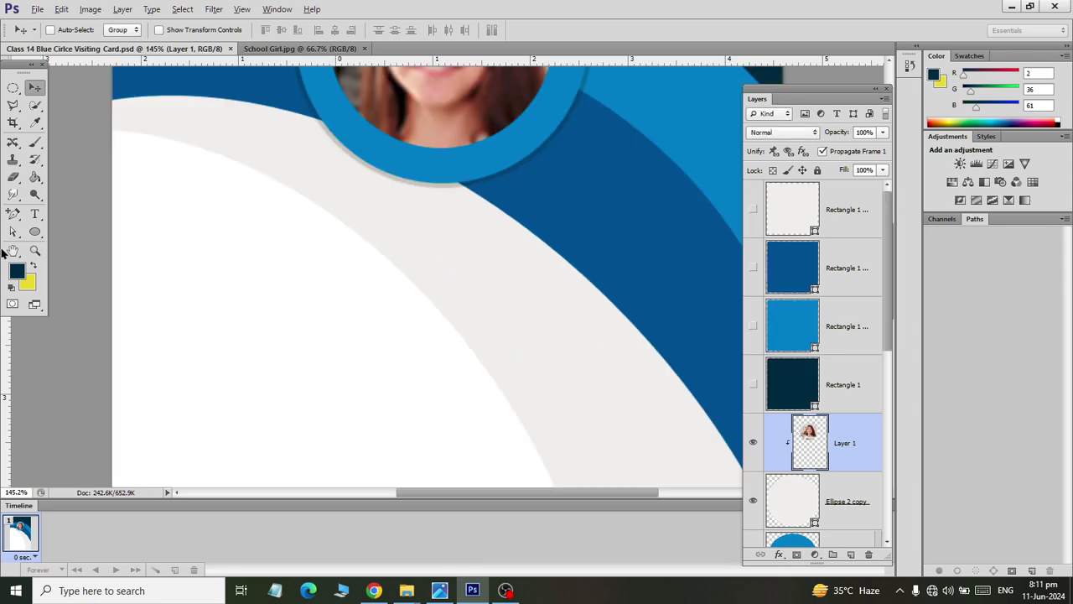
{"action": "key", "text": "ctrl+0"}
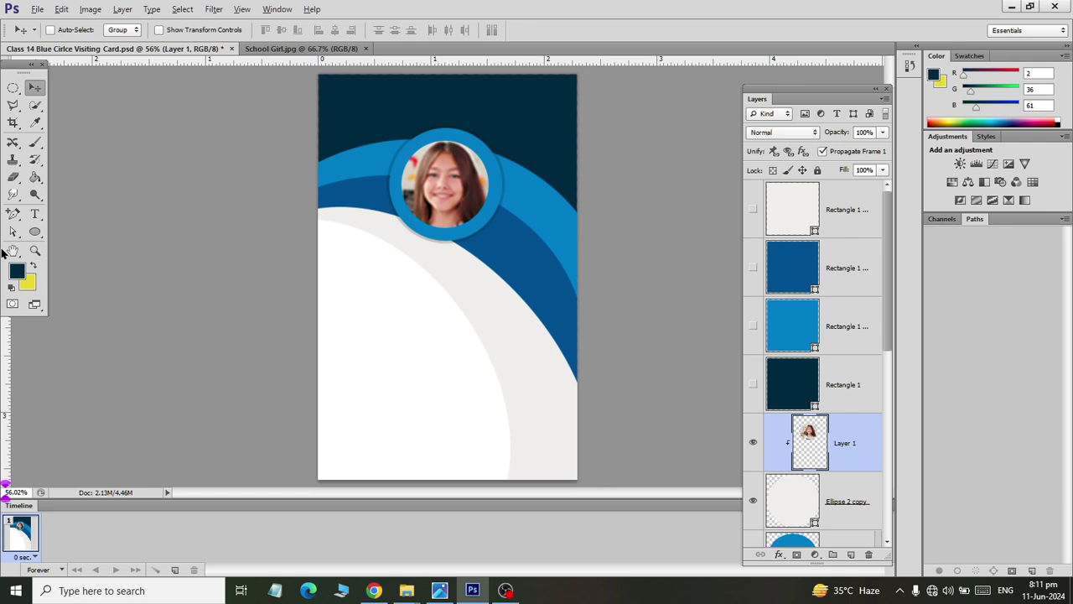
- Raise the resolution to 600 ppi, keeping the 2.3 × 3.6 inch size, and fit on screen
{"action": "key", "text": "ctrl+alt+i"}
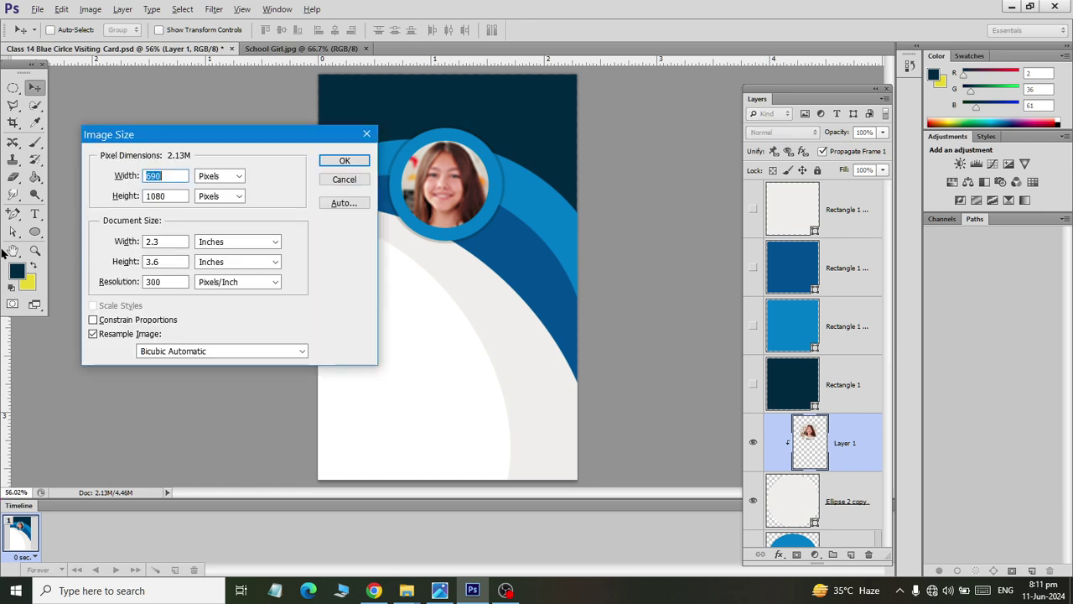
{"action": "key", "text": "Tab"}
{"action": "key", "text": "Tab"}
{"action": "key", "text": "Tab"}
{"action": "key", "text": "Tab"}
{"action": "key", "text": "Tab"}
{"action": "key", "text": "Tab"}
{"action": "type", "text": "600"}
{"action": "key", "text": "Return"}
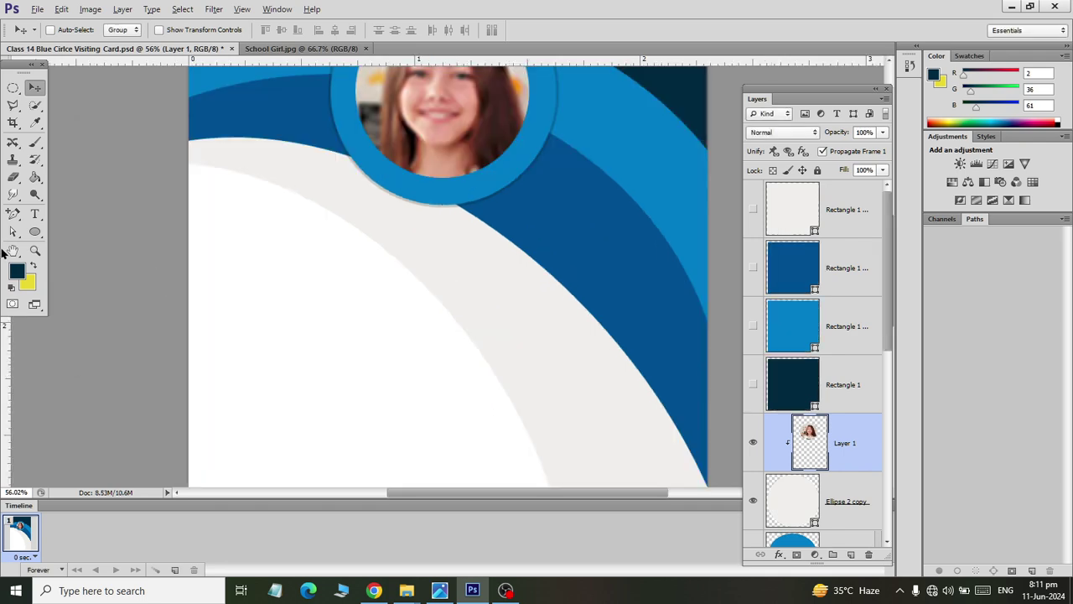
{"action": "key", "text": "ctrl+alt+i"}
{"action": "key", "text": "Escape"}
{"action": "key", "text": "ctrl+0"}
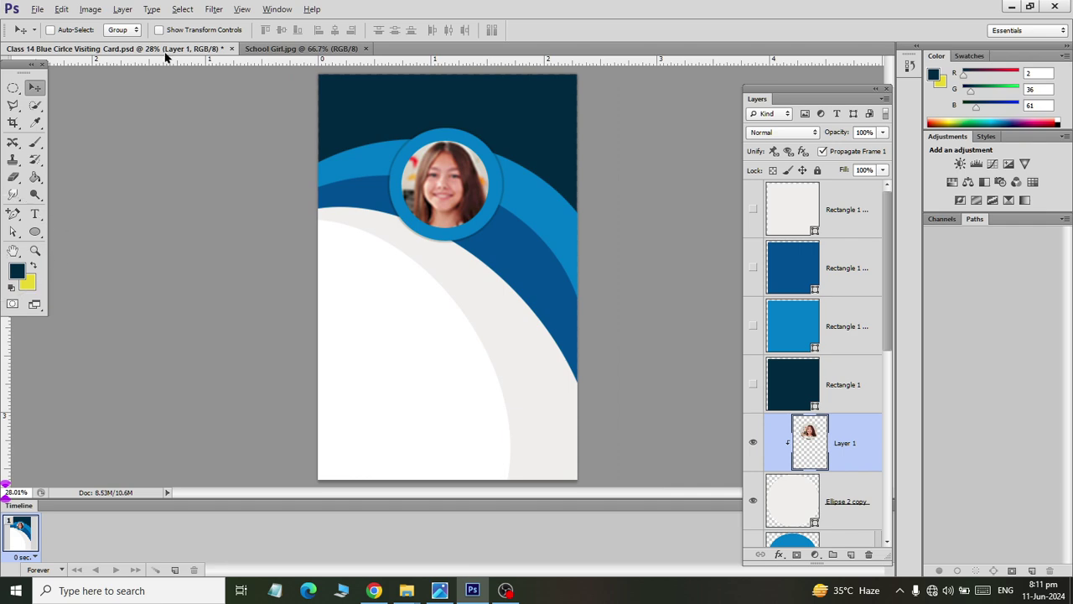
- Save the card PSD, then save a PNG copy named V1 into the Novice folder
{"action": "key", "text": "ctrl+s"}
{"action": "left_click", "coordinate": [37, 9]}
{"action": "left_click", "coordinate": [74, 217]}
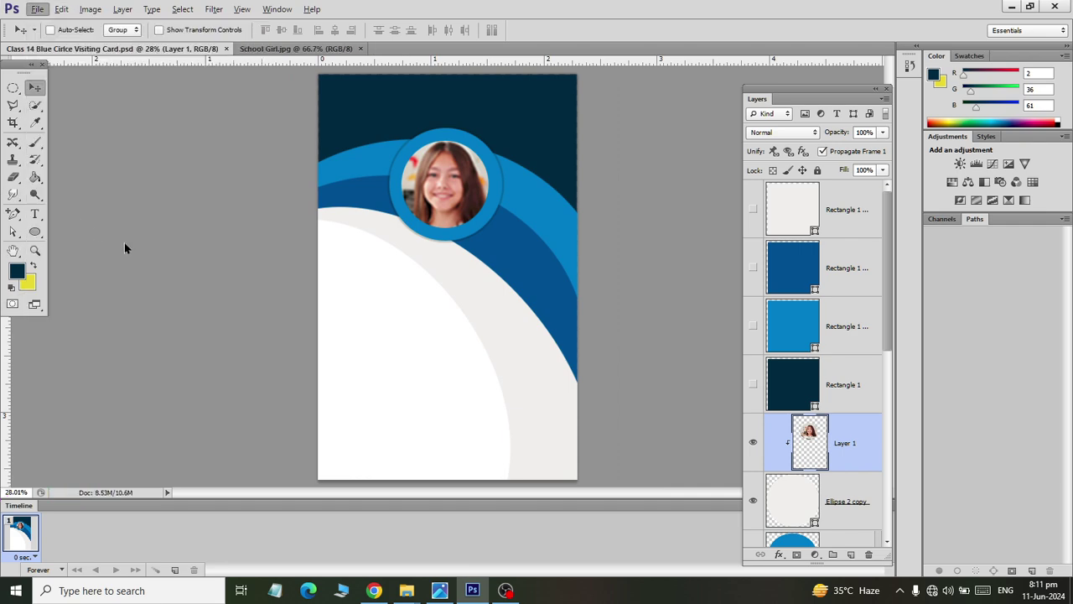
{"action": "left_click", "coordinate": [373, 411]}
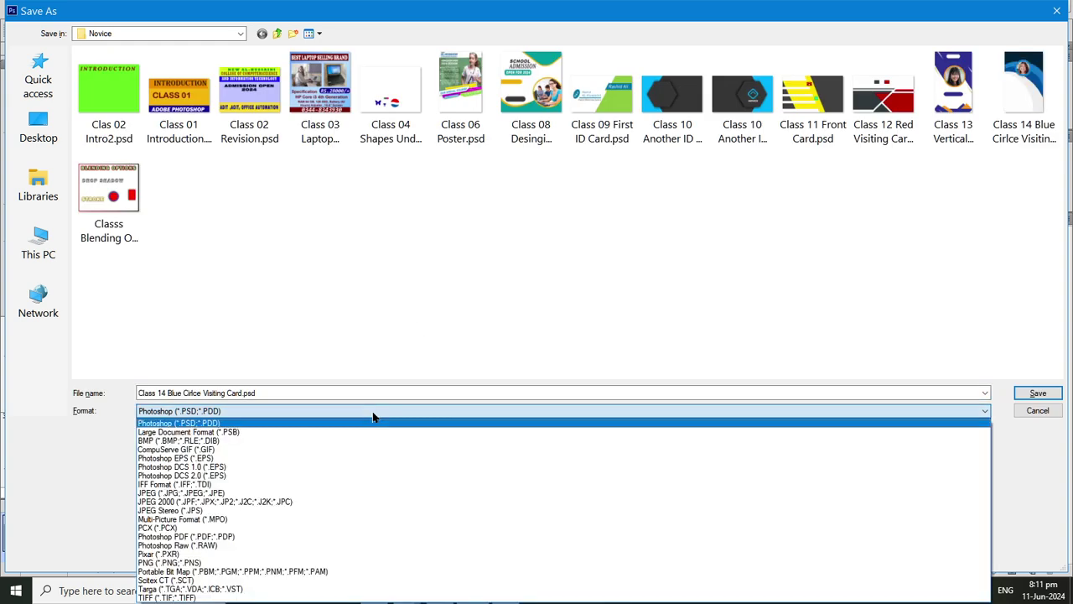
{"action": "left_click", "coordinate": [347, 564]}
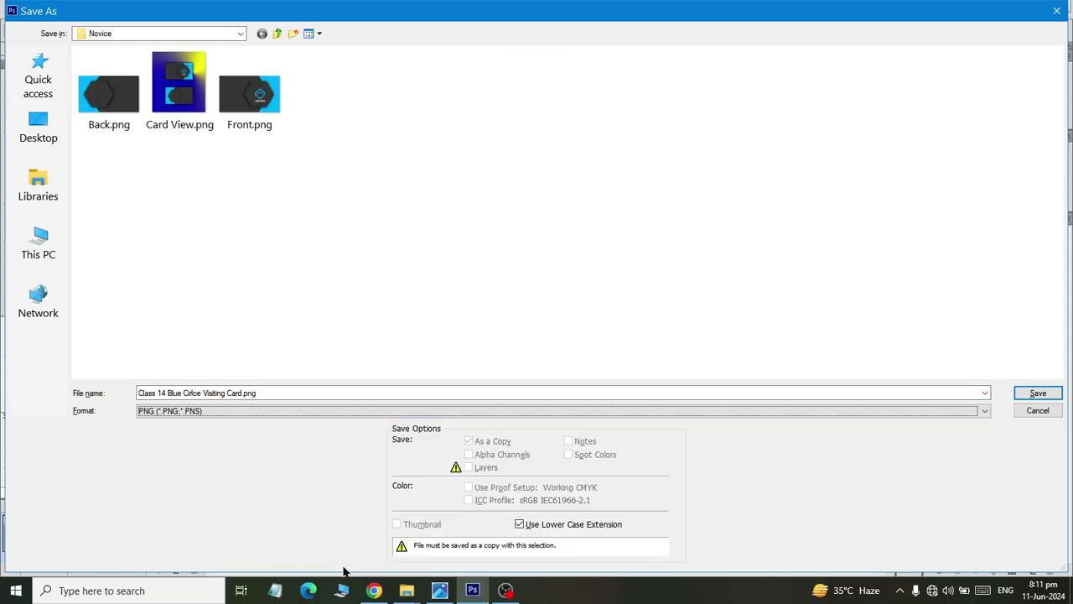
{"action": "left_click", "coordinate": [250, 392]}
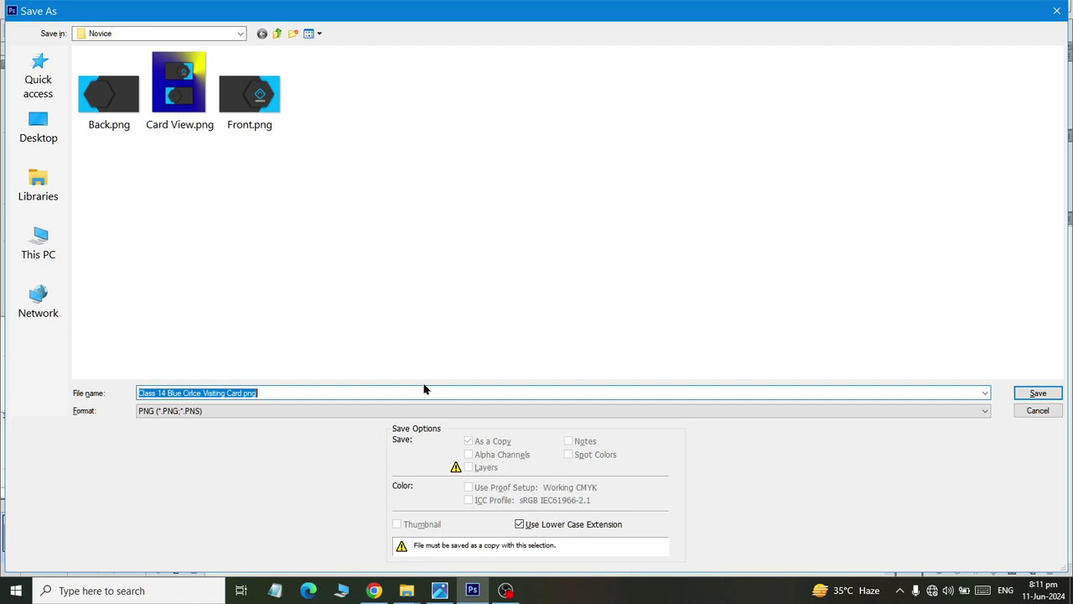
{"action": "key", "text": "BackSpace"}
{"action": "type", "text": "Vi"}
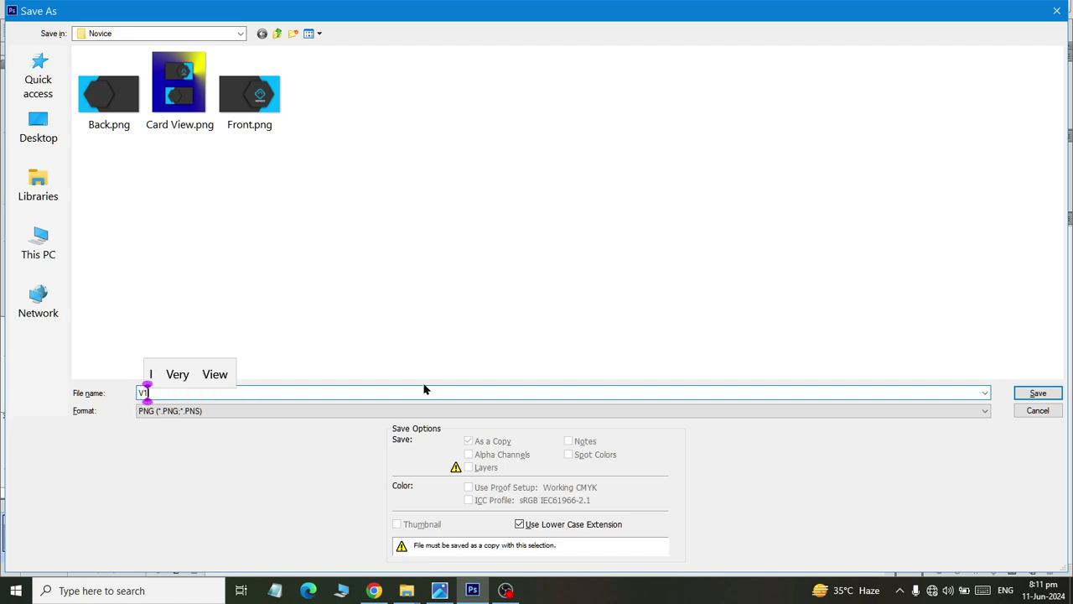
{"action": "type", "text": "1"}
{"action": "key", "text": "Return"}
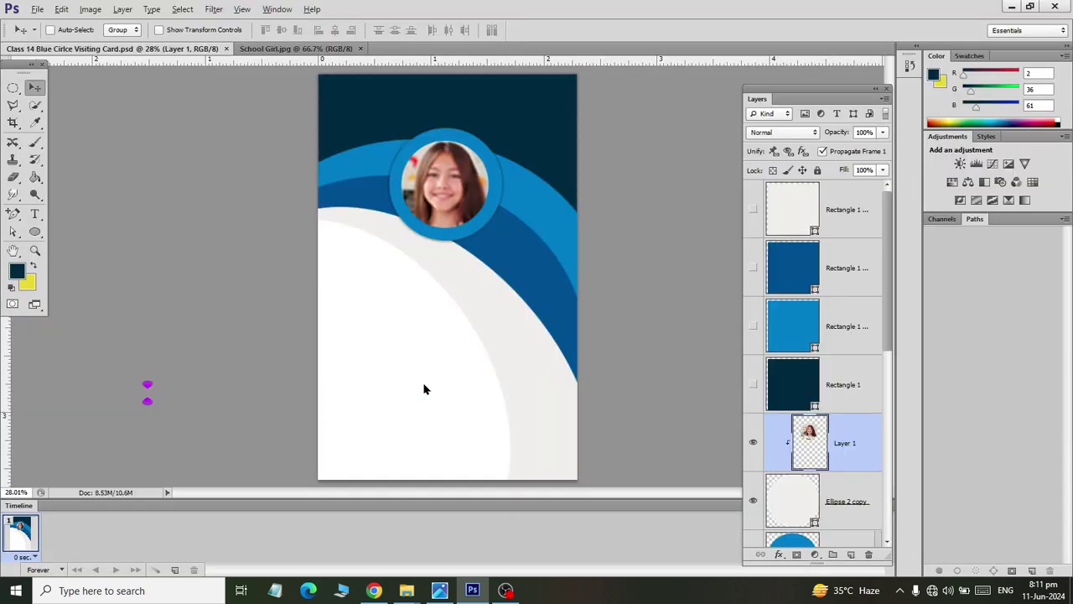
{"action": "key", "text": "Return"}
- Hide the girl's photo, the white circle frame and the blue circle layers
{"action": "left_click", "coordinate": [753, 442]}
{"action": "left_click", "coordinate": [752, 501]}
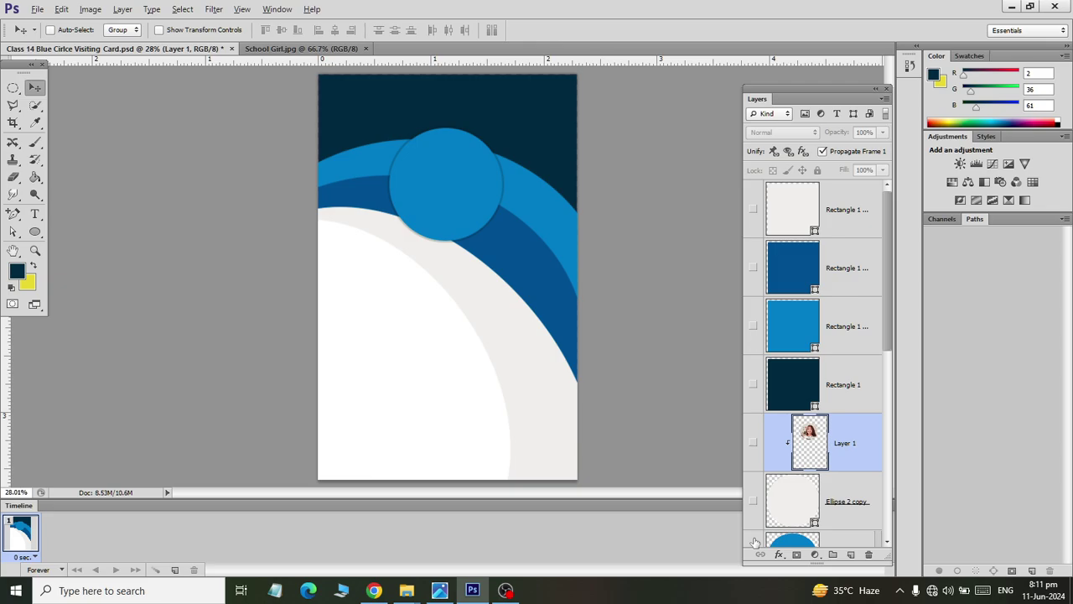
{"action": "left_click", "coordinate": [753, 542]}
{"action": "key", "text": "alt+Tab"}
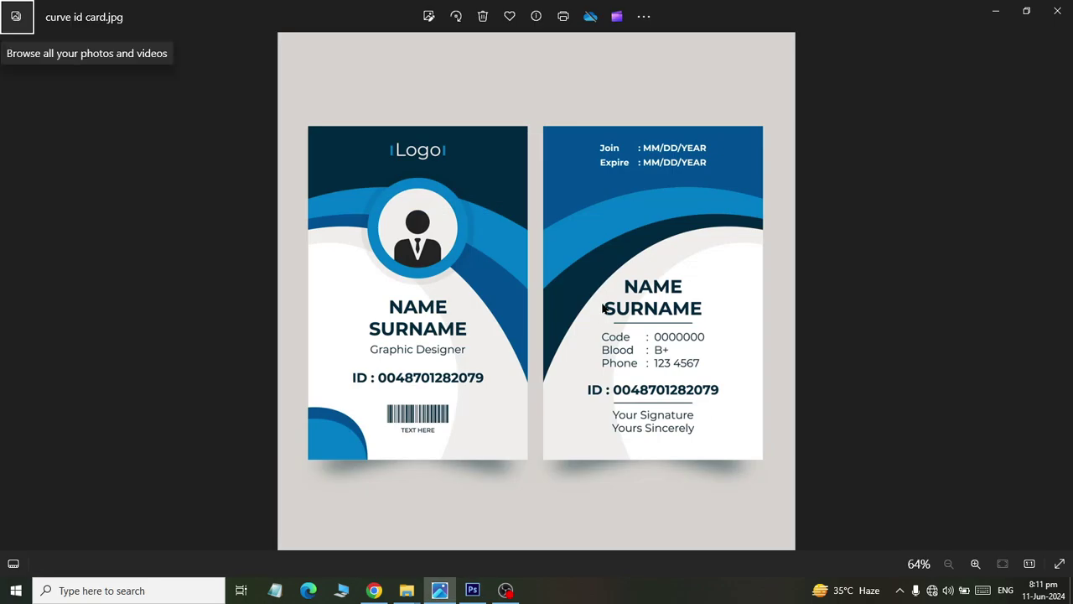
{"action": "key", "text": "alt+Tab"}
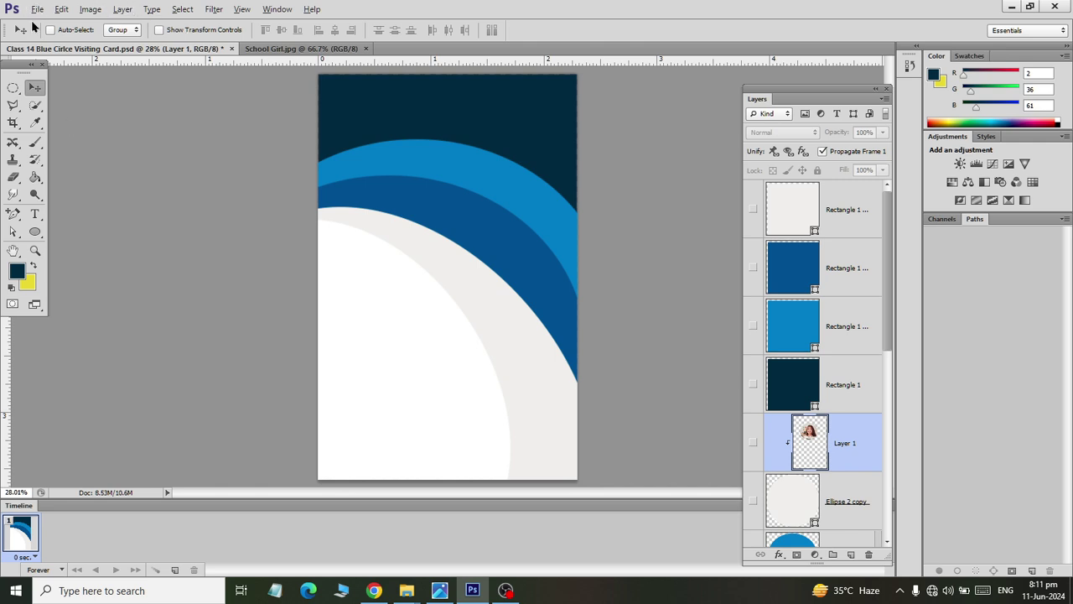
- Start a Save As copy, keeping the Photoshop PSD format
{"action": "left_click", "coordinate": [36, 10]}
{"action": "left_click", "coordinate": [87, 223]}
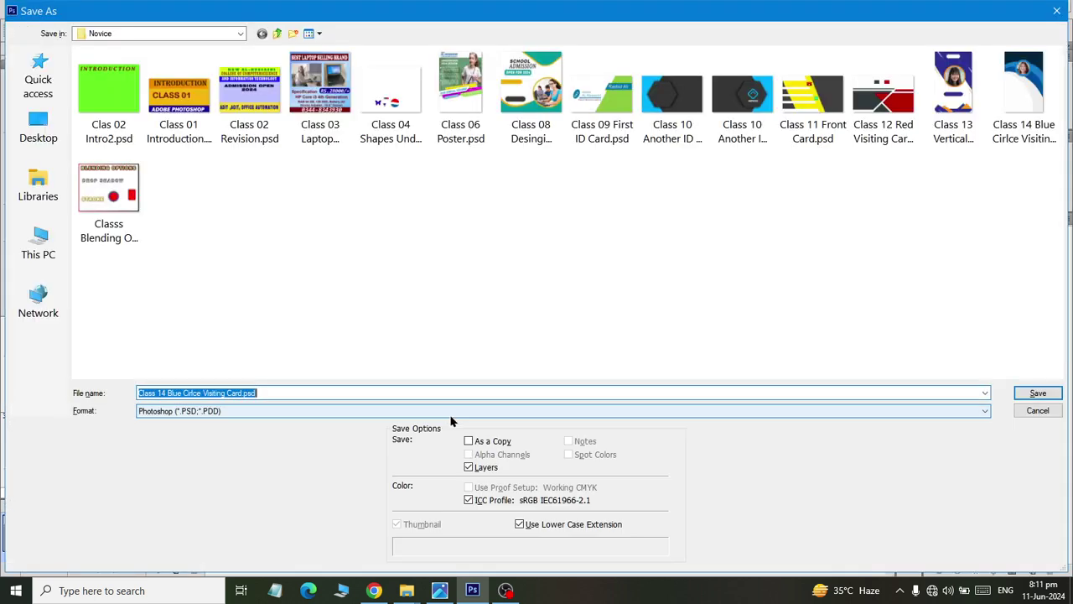
{"action": "left_click", "coordinate": [703, 278]}
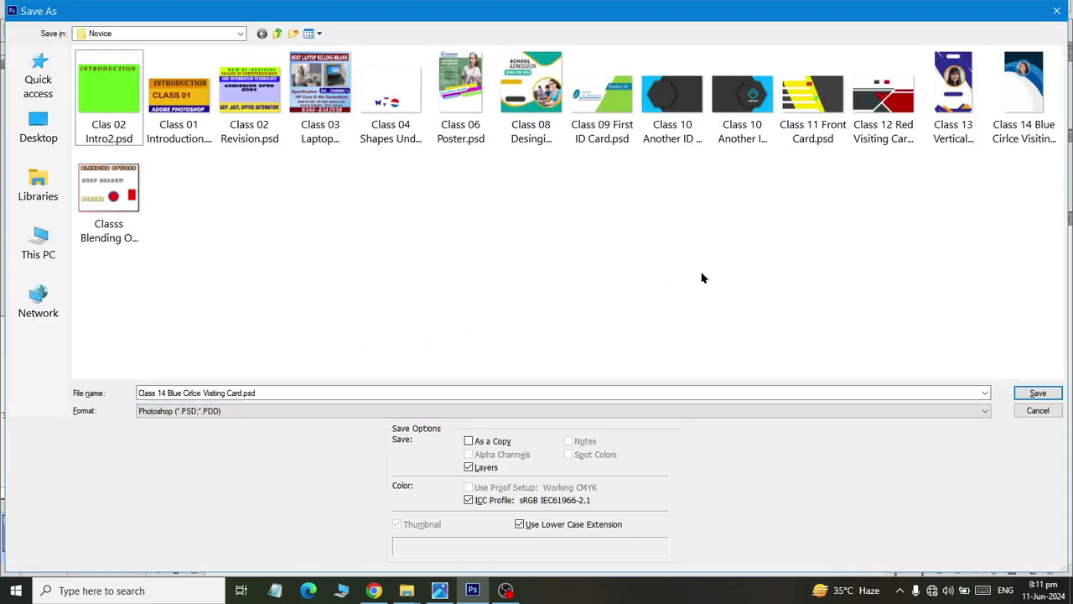
{"action": "left_click", "coordinate": [458, 417]}
{"action": "left_click", "coordinate": [327, 197]}
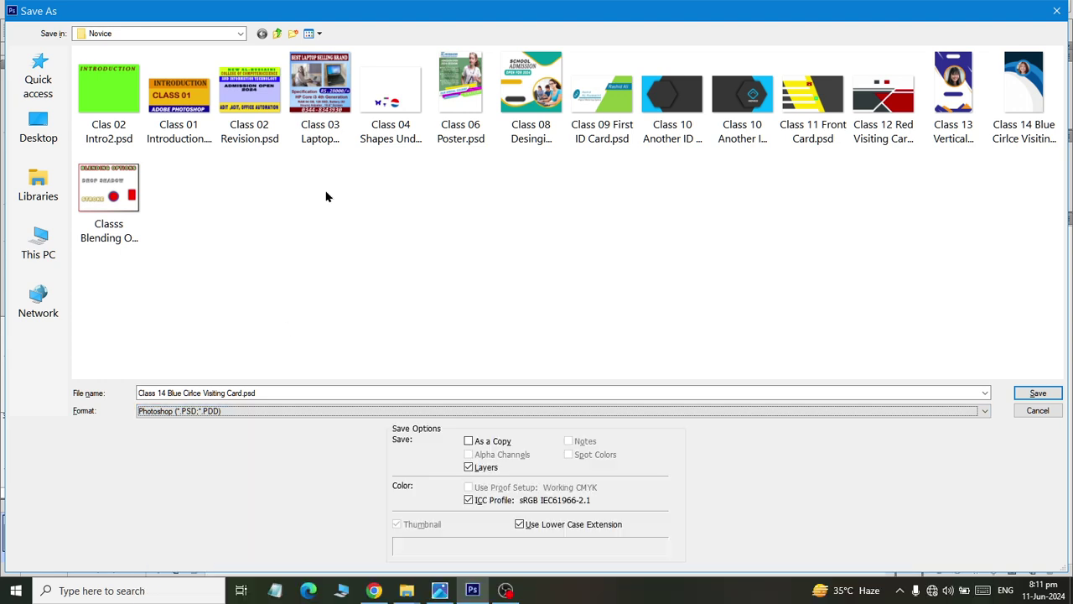
{"action": "left_click", "coordinate": [497, 227]}
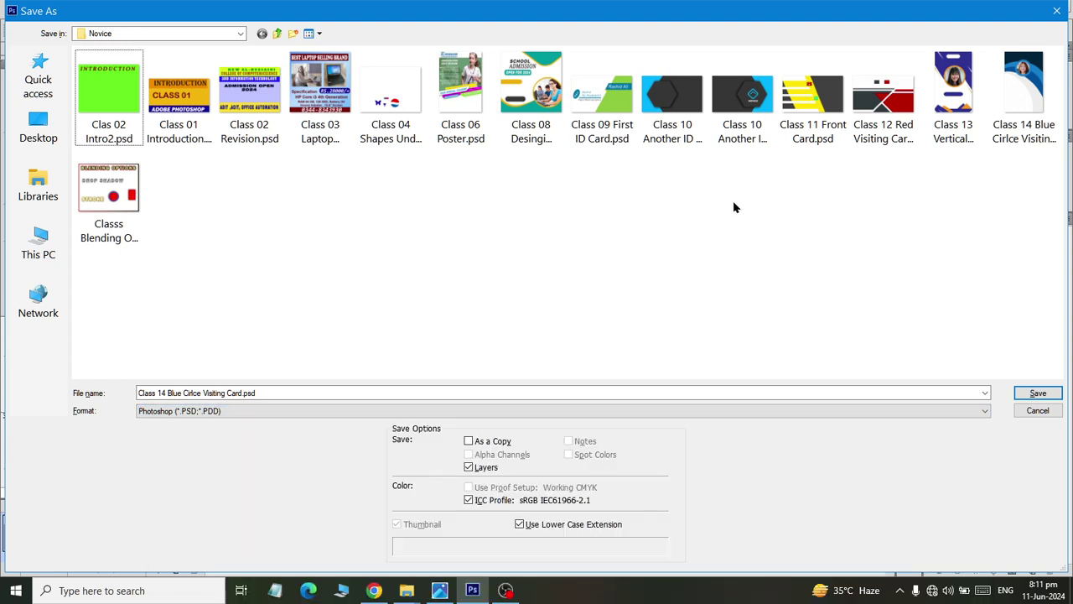
{"action": "left_click", "coordinate": [228, 415]}
{"action": "left_click", "coordinate": [230, 414]}
- Save it as 'Class 14 Blue Cirlce Visiting Card back.psd' with maximum compatibility
{"action": "left_click", "coordinate": [271, 391]}
{"action": "left_click", "coordinate": [318, 392]}
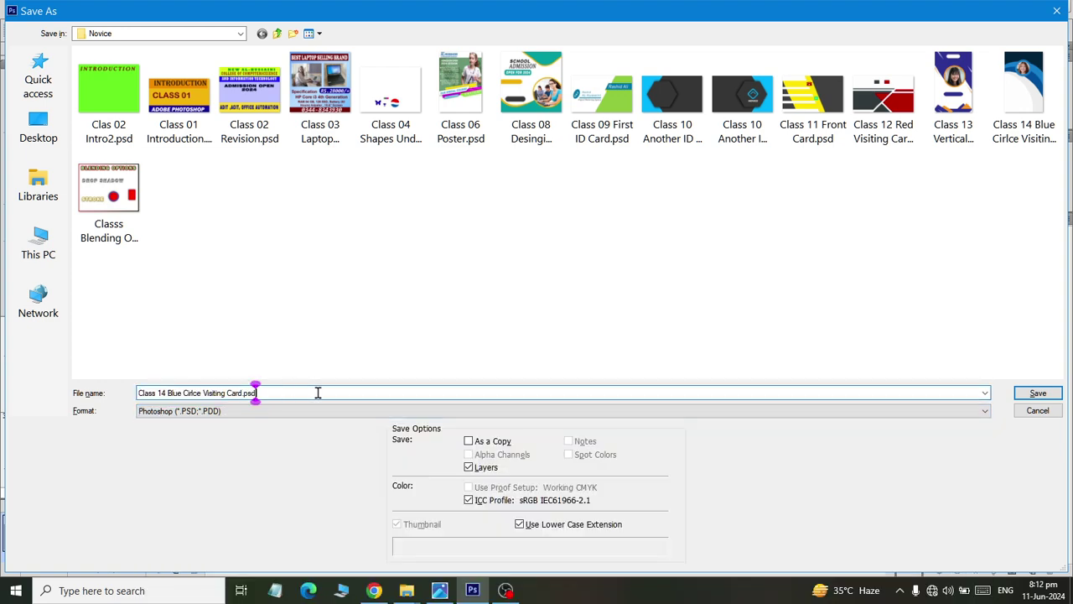
{"action": "key", "text": "BackSpace"}
{"action": "key", "text": "BackSpace"}
{"action": "key", "text": "BackSpace"}
{"action": "key", "text": "BackSpace"}
{"action": "type", "text": "b"}
{"action": "type", "text": "ack"}
{"action": "key", "text": "Return"}
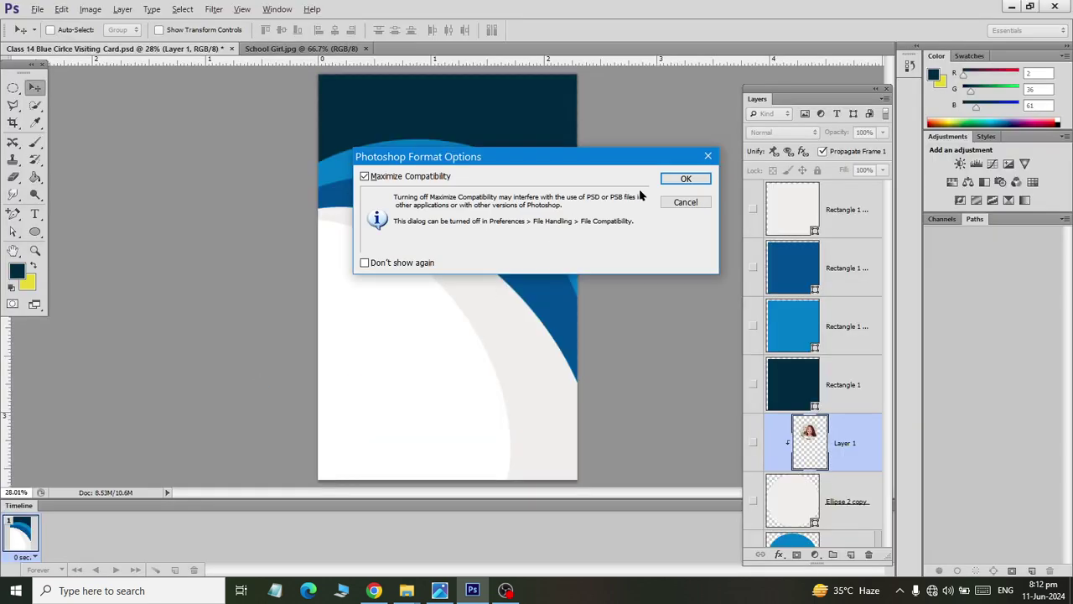
{"action": "left_click", "coordinate": [684, 178]}
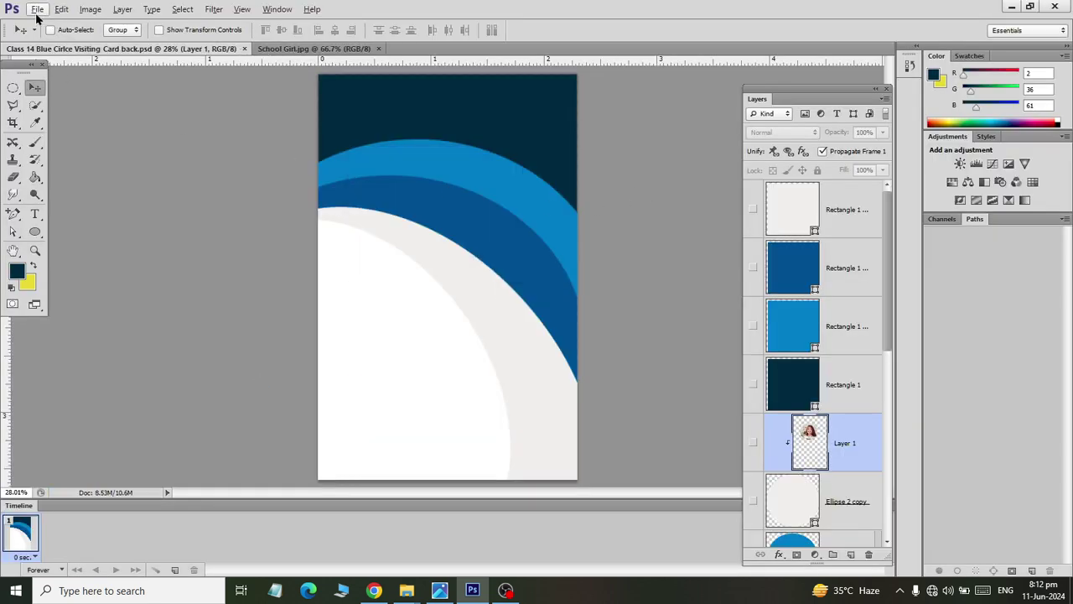
- Export the back design as a PNG copy under a new name, then begin a new document
{"action": "left_click", "coordinate": [37, 11]}
{"action": "left_click", "coordinate": [67, 219]}
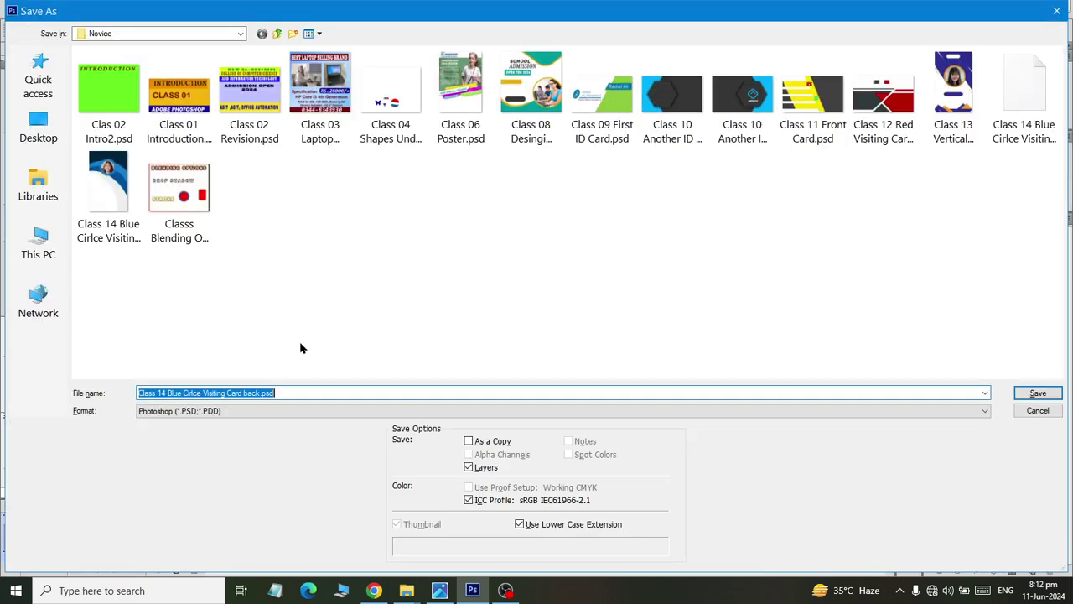
{"action": "left_click", "coordinate": [251, 410]}
{"action": "left_click", "coordinate": [230, 550]}
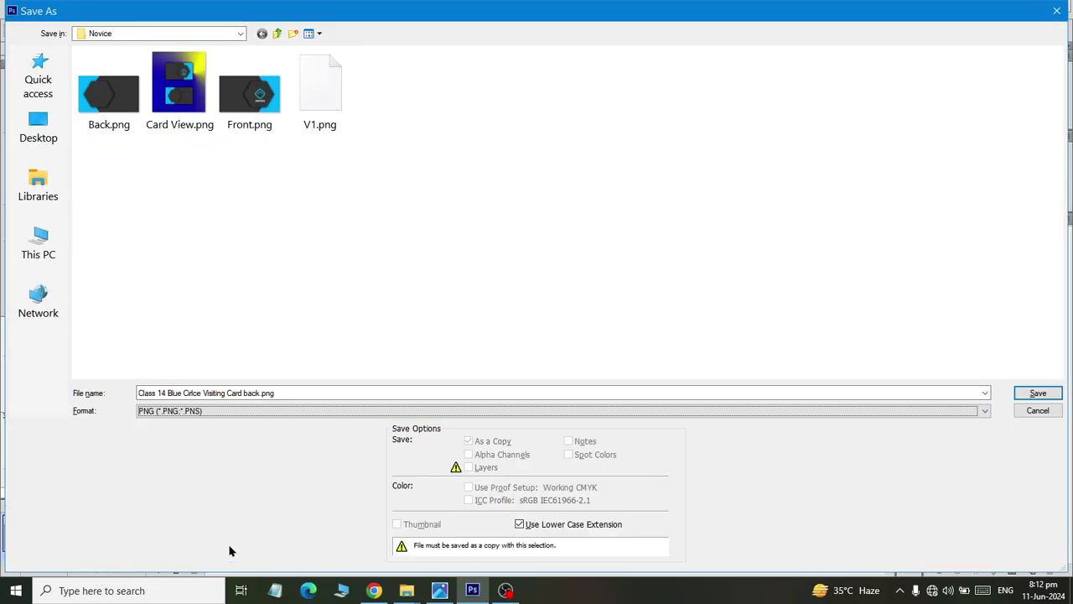
{"action": "left_click", "coordinate": [307, 394]}
{"action": "key", "text": "ctrl+a"}
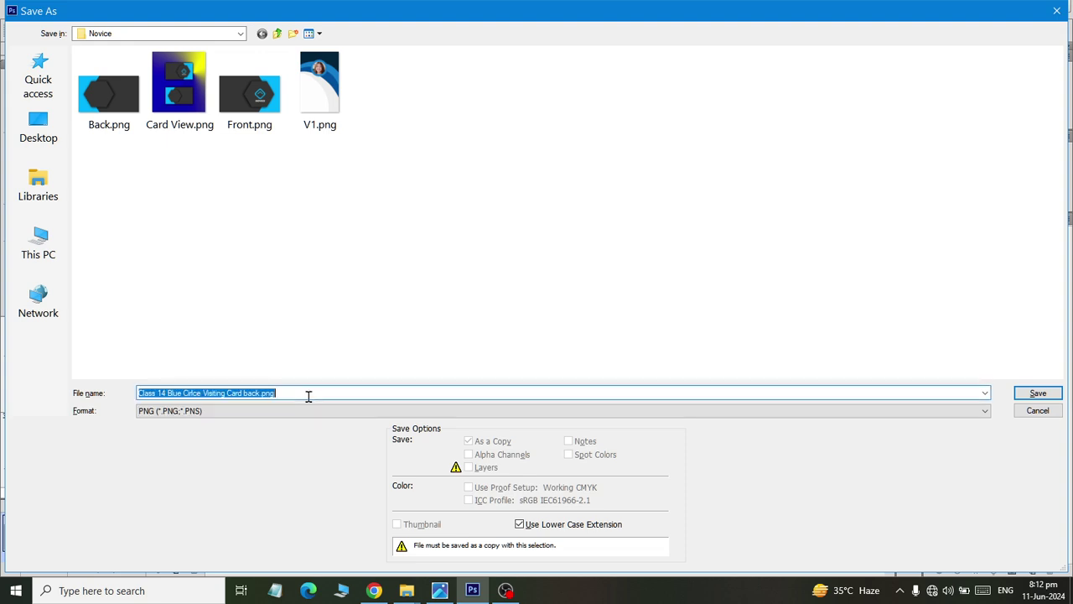
{"action": "type", "text": "V2"}
{"action": "key", "text": "Return"}
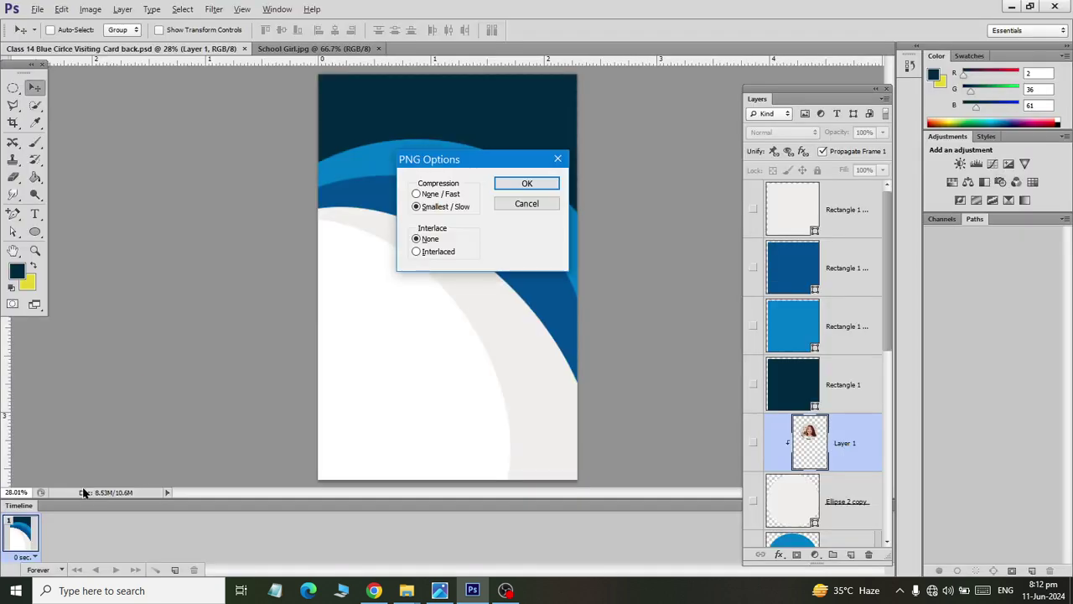
{"action": "key", "text": "Return"}
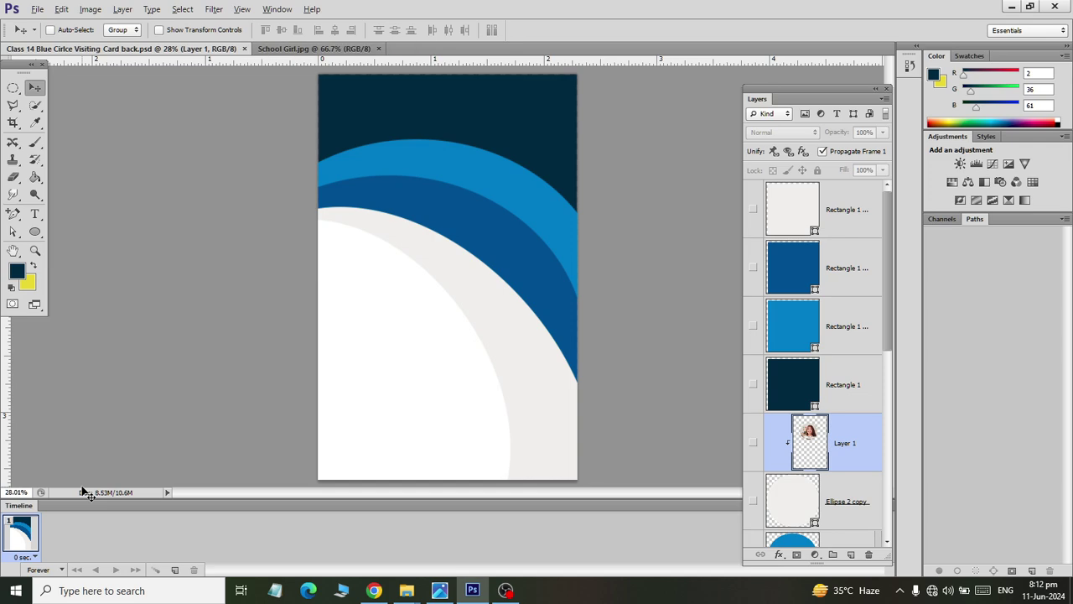
{"action": "left_click", "coordinate": [36, 12]}
{"action": "left_click", "coordinate": [52, 26]}
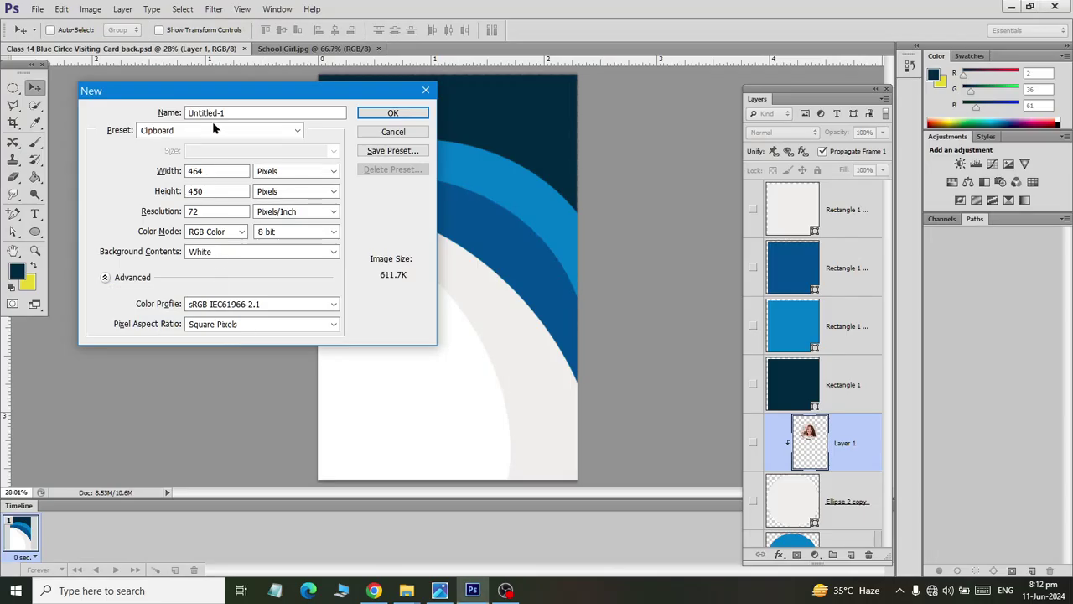
- Choose the Web preset at 1600 x 1200 for the new document
{"action": "left_click", "coordinate": [214, 128]}
{"action": "left_click", "coordinate": [223, 129]}
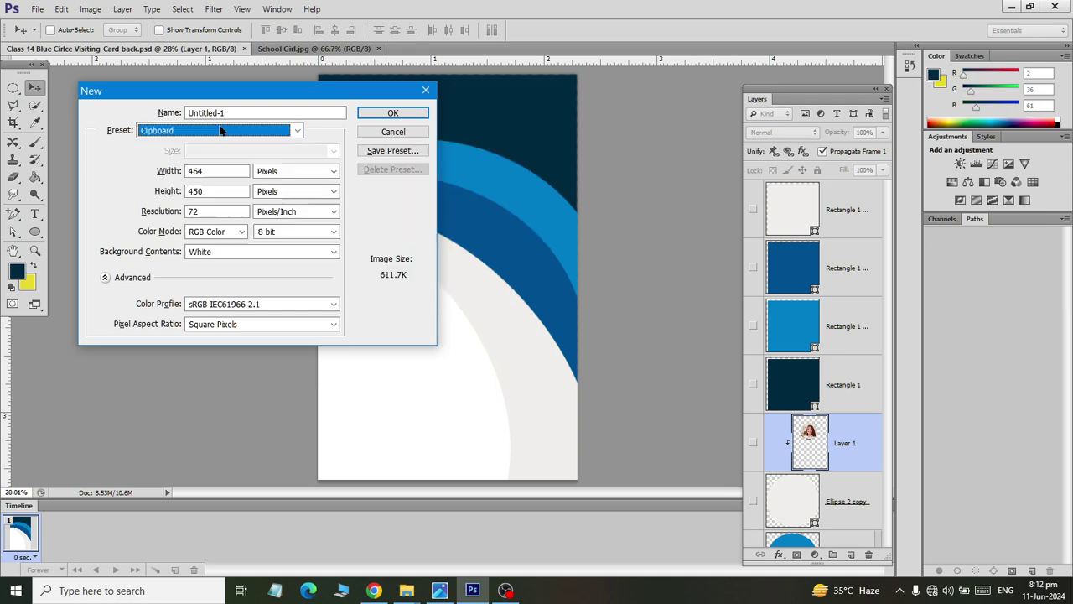
{"action": "left_click", "coordinate": [235, 130]}
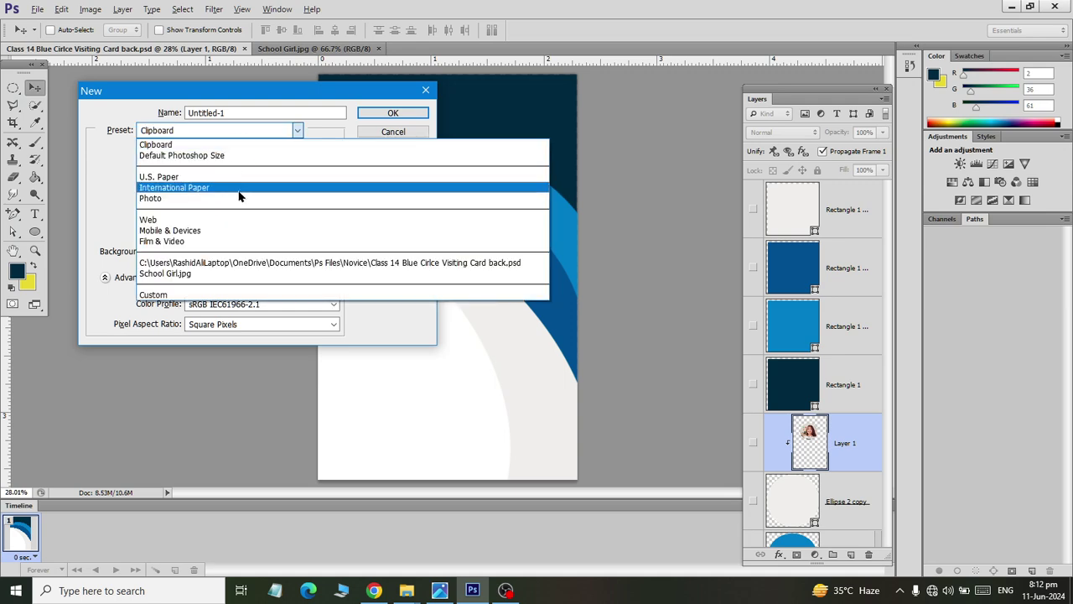
{"action": "left_click", "coordinate": [239, 219]}
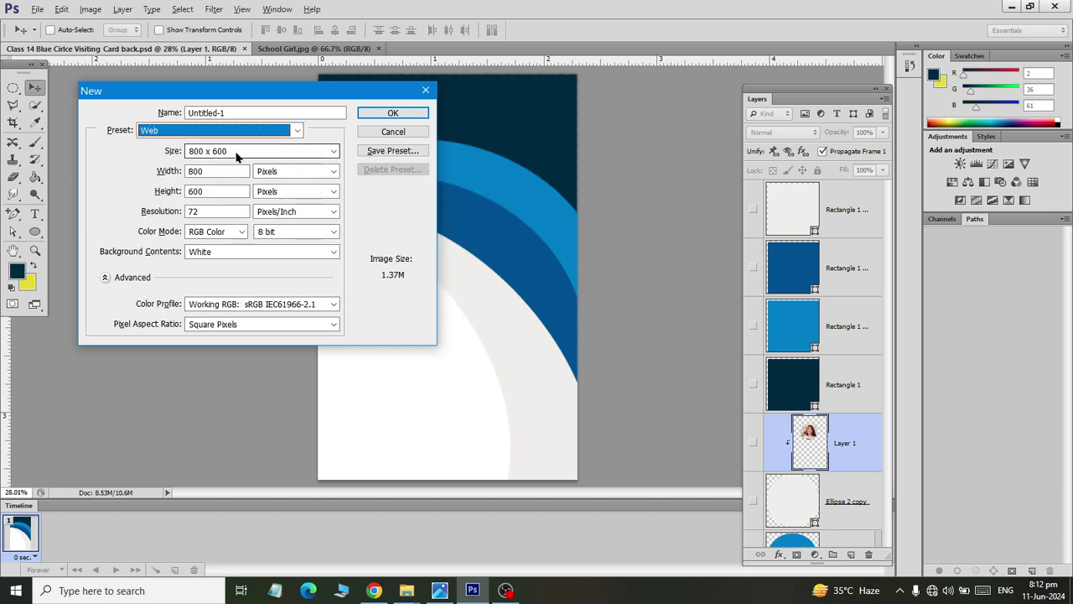
{"action": "left_click", "coordinate": [304, 152]}
{"action": "left_click", "coordinate": [260, 208]}
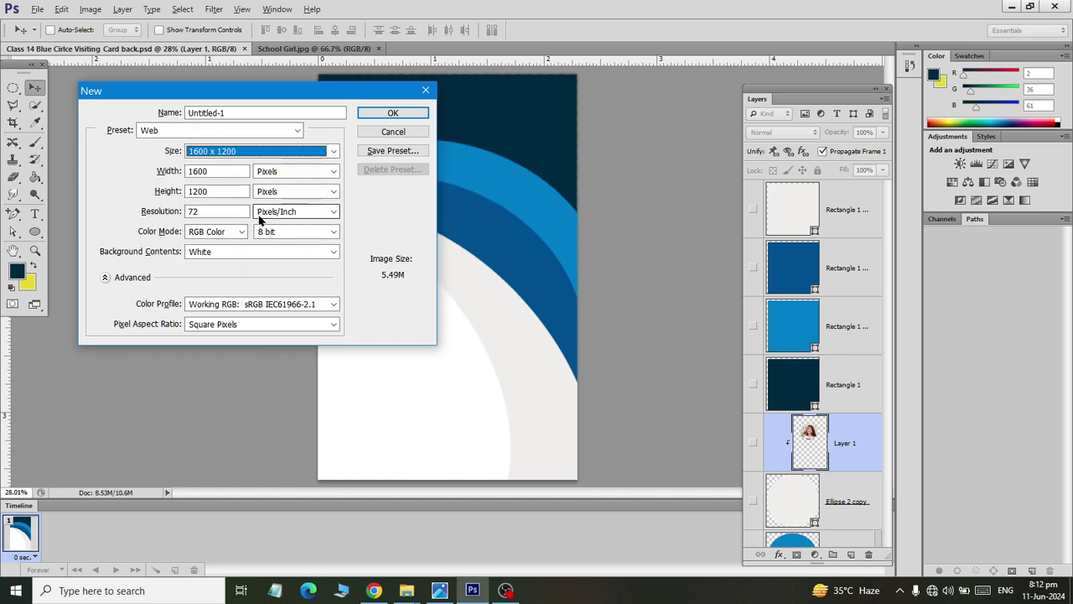
- Switch width and height units to inches, set resolution to 100 ppi, and create it
{"action": "left_click", "coordinate": [281, 172]}
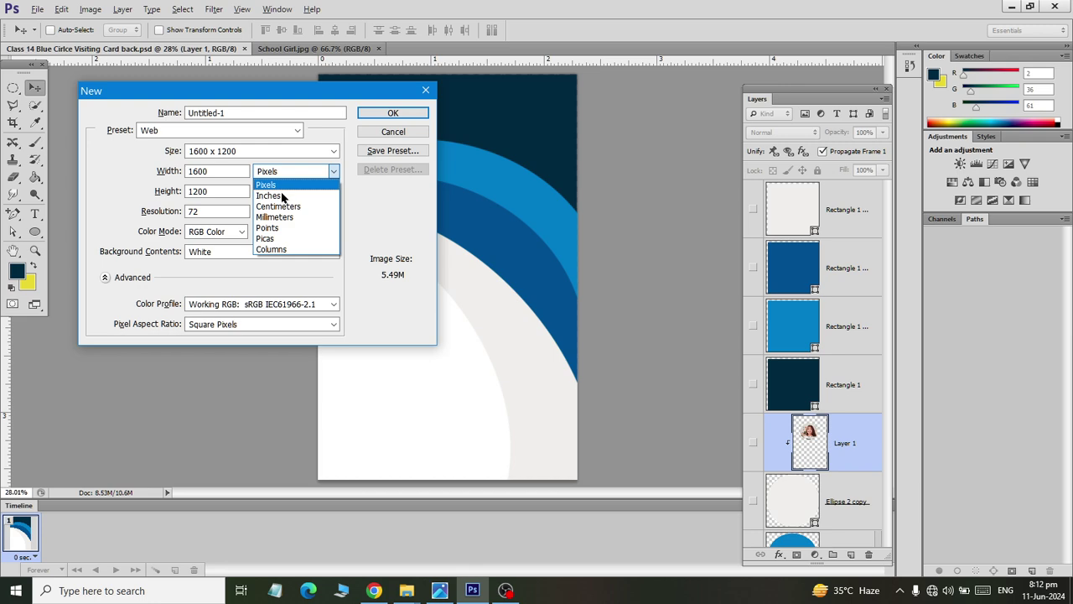
{"action": "left_click", "coordinate": [282, 196]}
{"action": "left_click", "coordinate": [285, 193]}
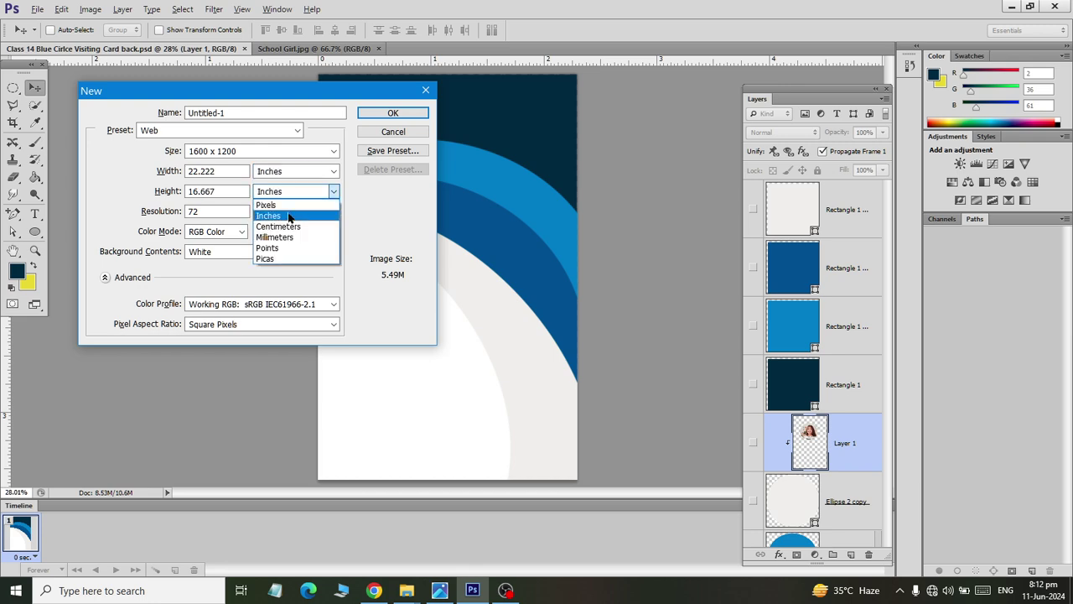
{"action": "left_click", "coordinate": [288, 216]}
{"action": "double_click", "coordinate": [220, 211]}
{"action": "type", "text": "1"}
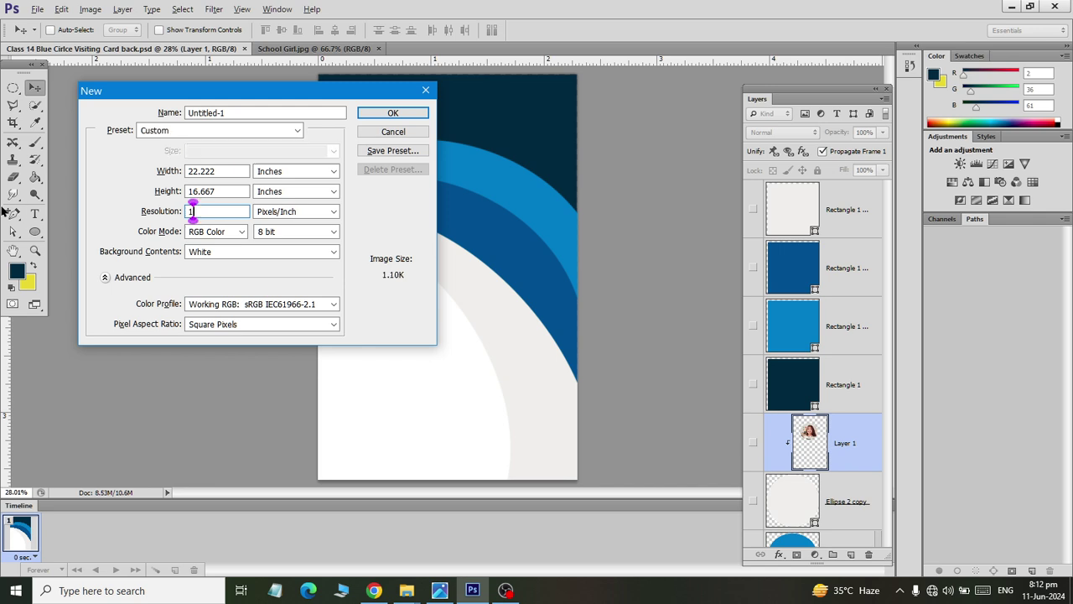
{"action": "type", "text": "00"}
{"action": "key", "text": "Return"}
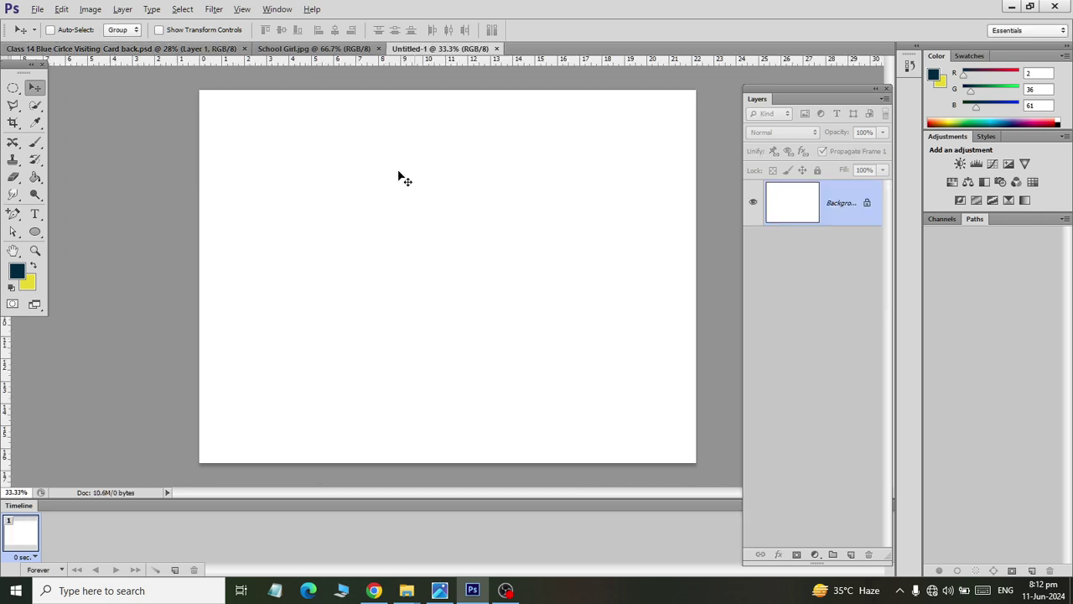
- Close the card back and School Girl.jpg documents
{"action": "left_click", "coordinate": [37, 9]}
{"action": "left_click", "coordinate": [42, 43]}
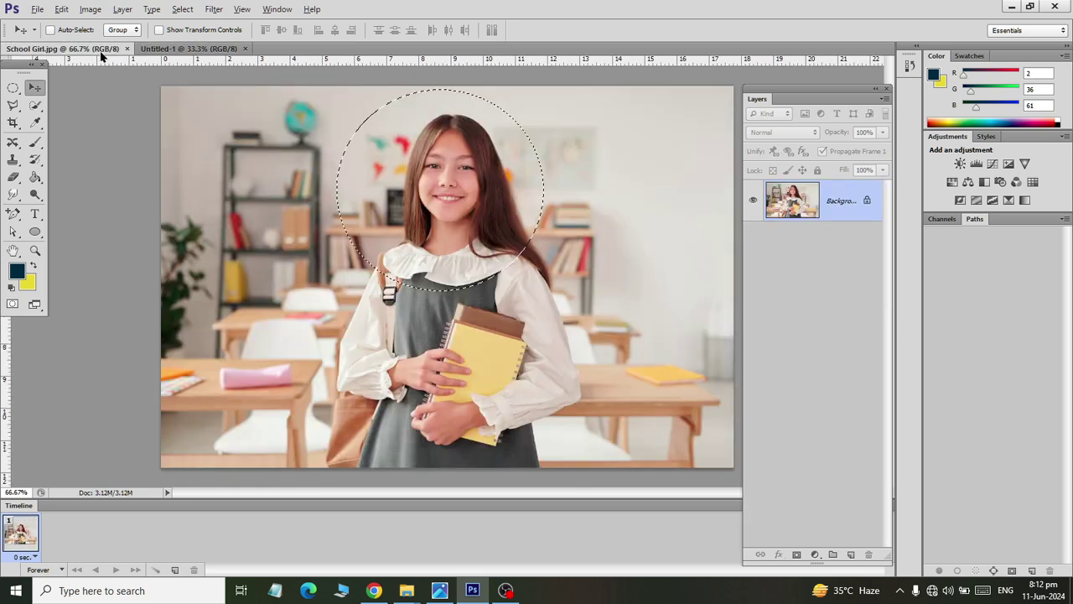
{"action": "left_click", "coordinate": [126, 48]}
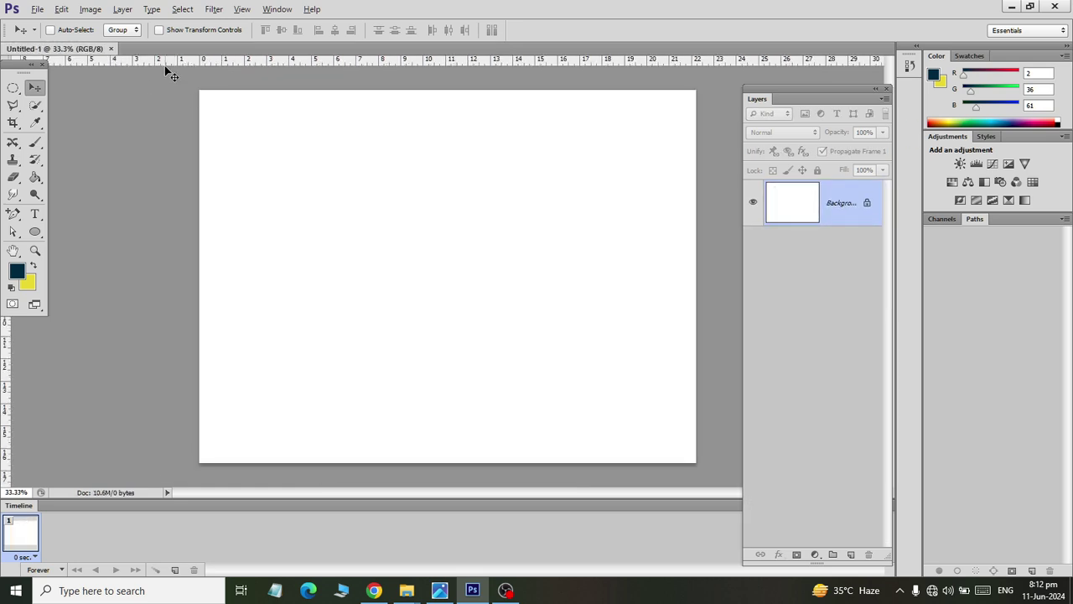
- Open V1.png and V2.png together from the Novice folder
{"action": "key", "text": "ctrl+o"}
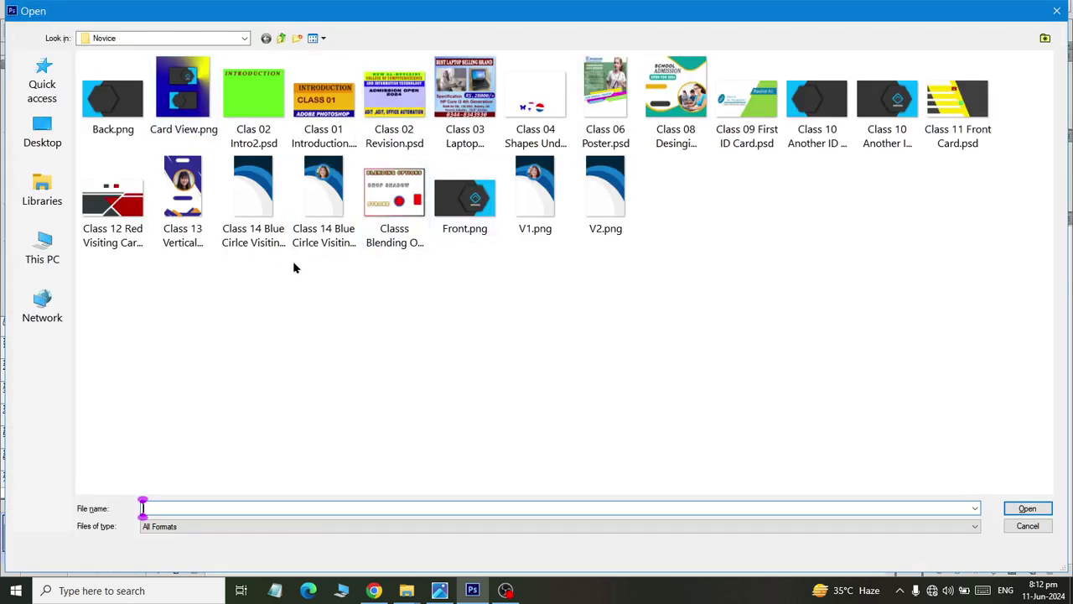
{"action": "left_click", "coordinate": [537, 220]}
{"action": "left_click", "coordinate": [618, 220], "text": "ctrl"}
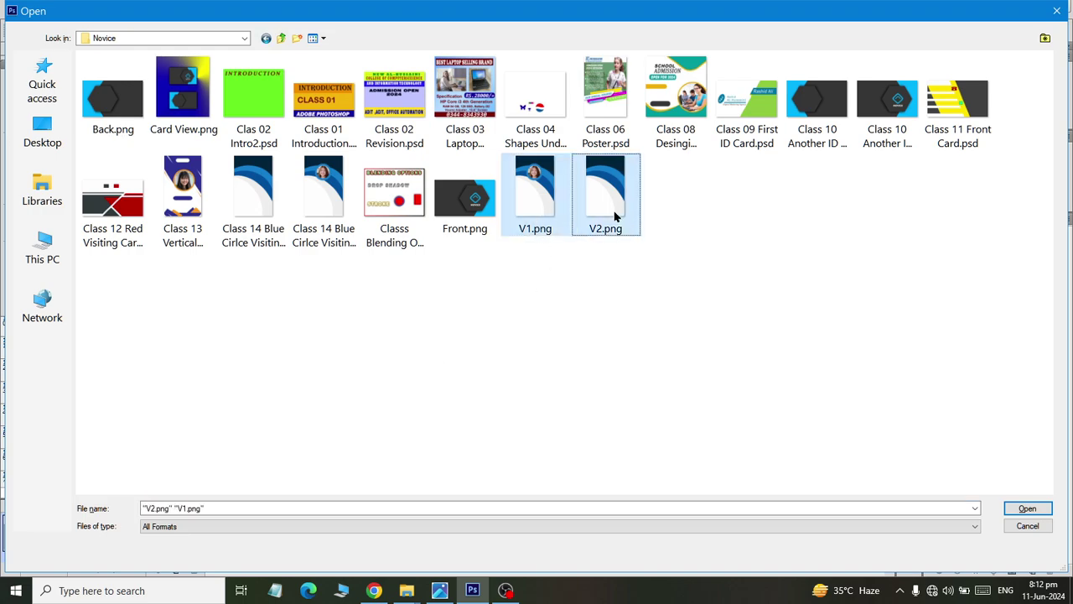
{"action": "left_click", "coordinate": [1027, 509]}
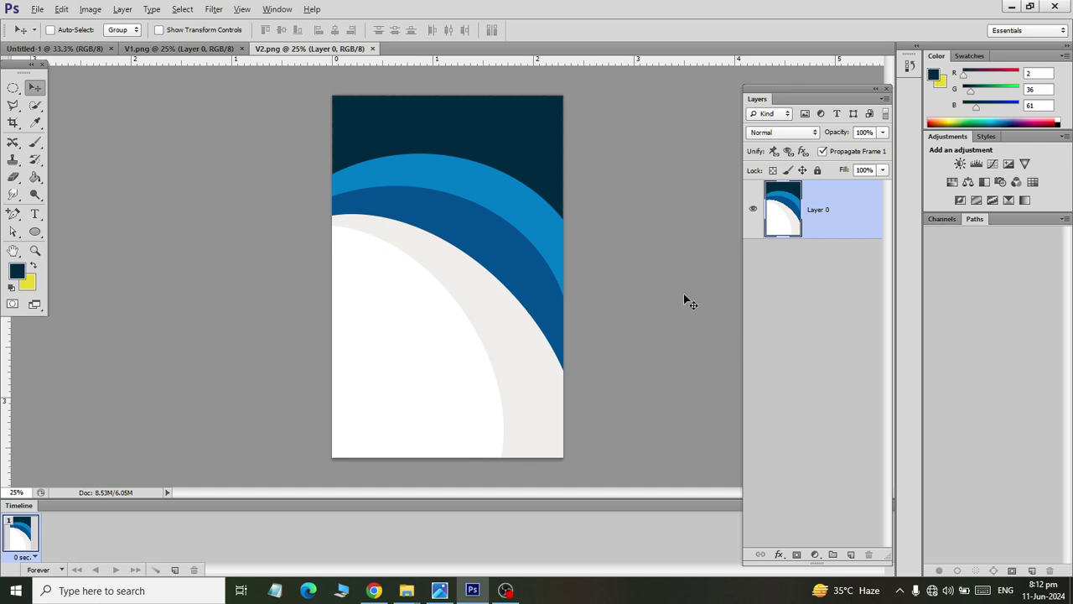
- Place V2's card in Untitled-1 at 53.19%, right of centre, with guides at its top and bottom
{"action": "mouse_move", "coordinate": [819, 211]}
{"action": "left_mouse_down"}
{"action": "mouse_move", "coordinate": [145, 78]}
{"action": "mouse_move", "coordinate": [421, 278]}
{"action": "left_mouse_up"}
{"action": "key", "text": "ctrl+t"}
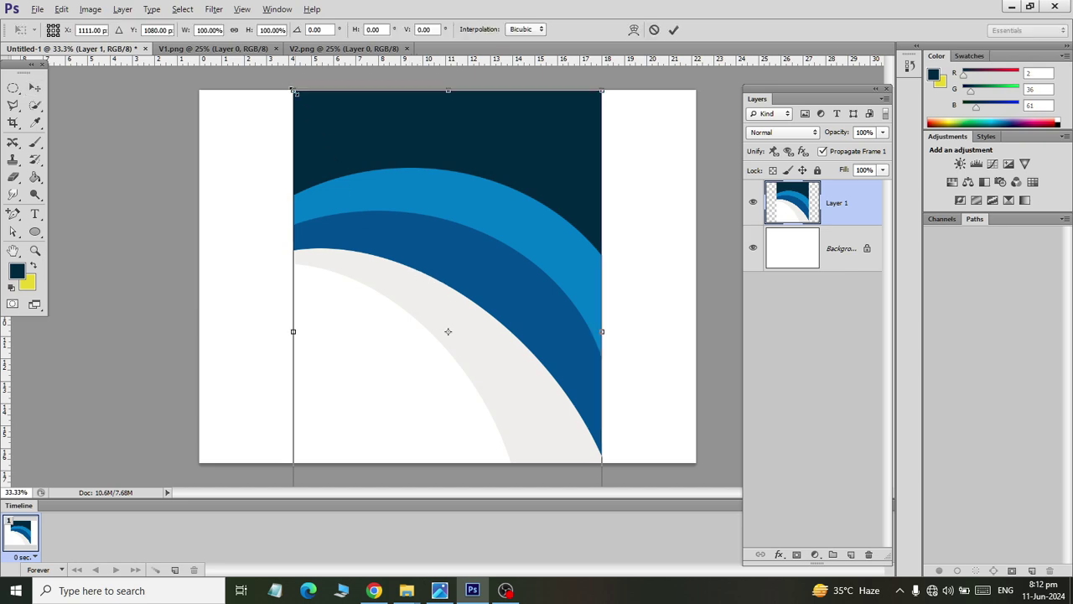
{"action": "left_click_drag", "start_coordinate": [294, 91], "coordinate": [353, 215]}
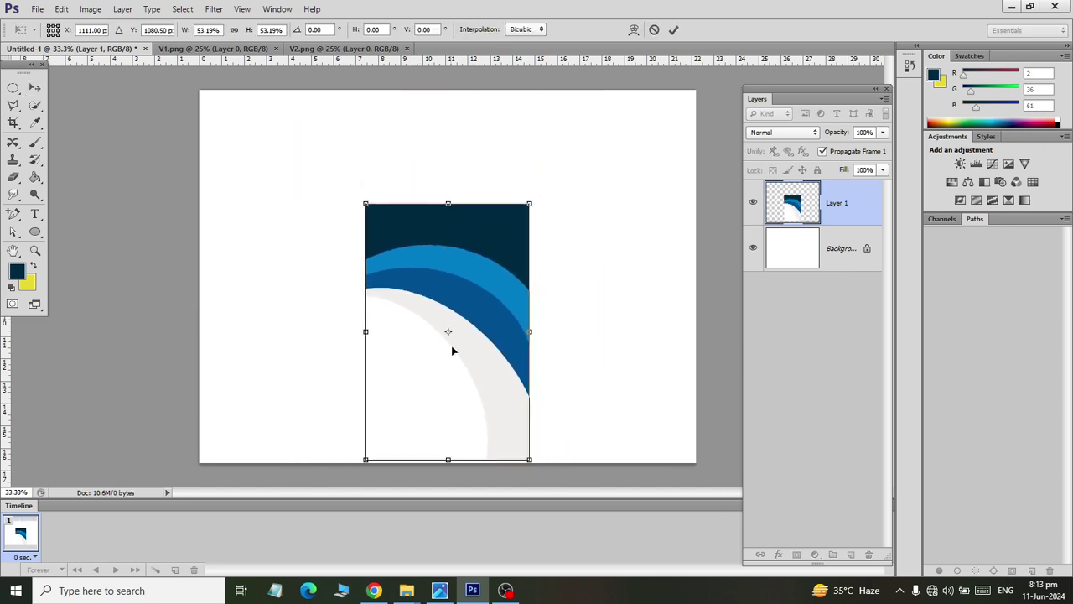
{"action": "left_click_drag", "start_coordinate": [451, 346], "coordinate": [589, 320]}
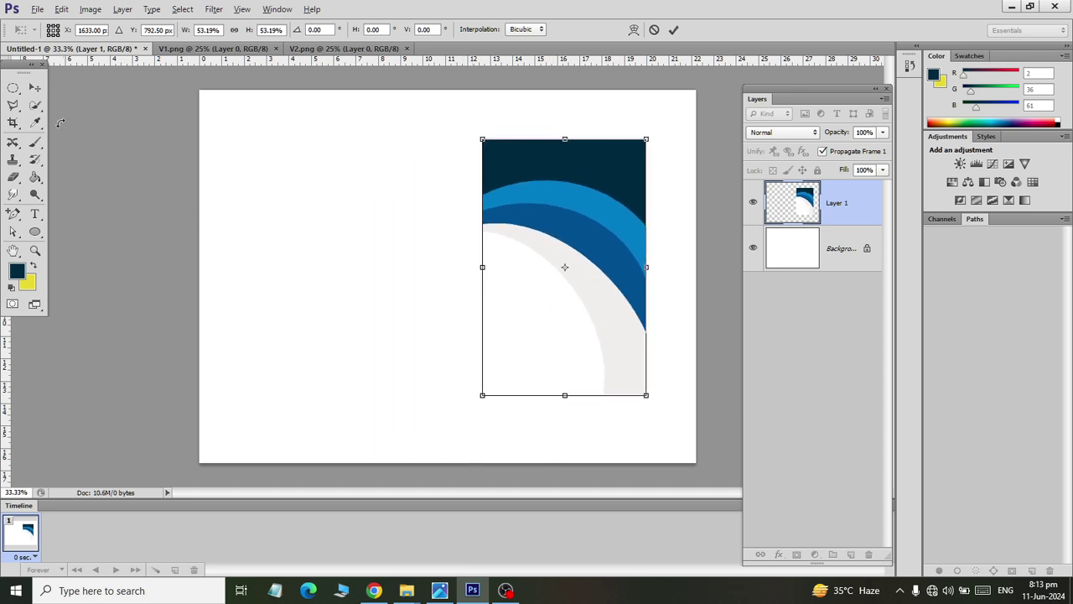
{"action": "left_click", "coordinate": [34, 87]}
{"action": "left_click", "coordinate": [469, 230]}
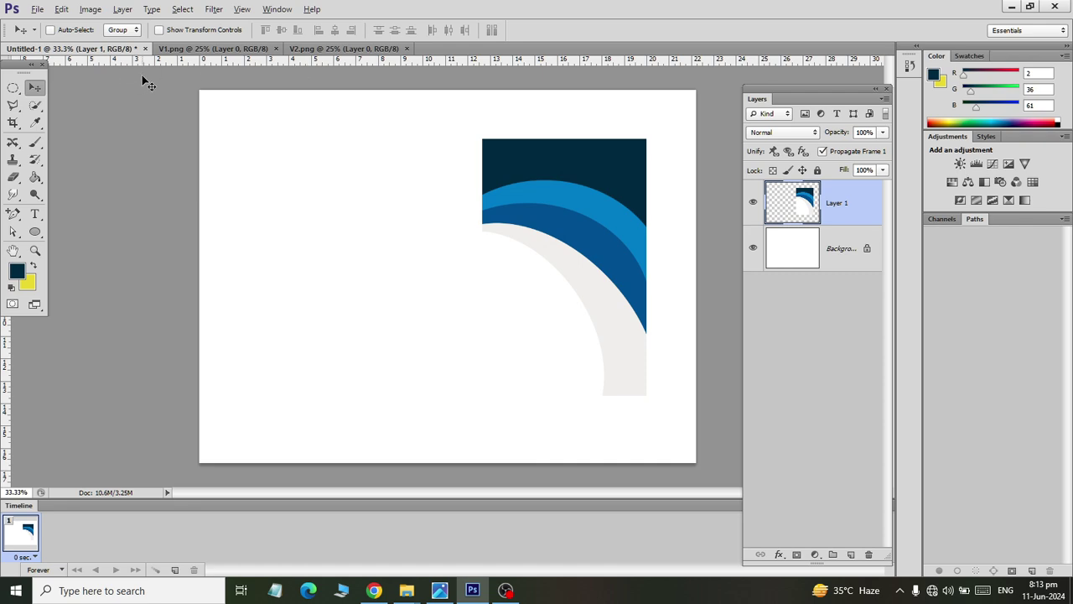
{"action": "left_click_drag", "start_coordinate": [149, 59], "coordinate": [144, 138]}
{"action": "left_click_drag", "start_coordinate": [162, 60], "coordinate": [204, 395]}
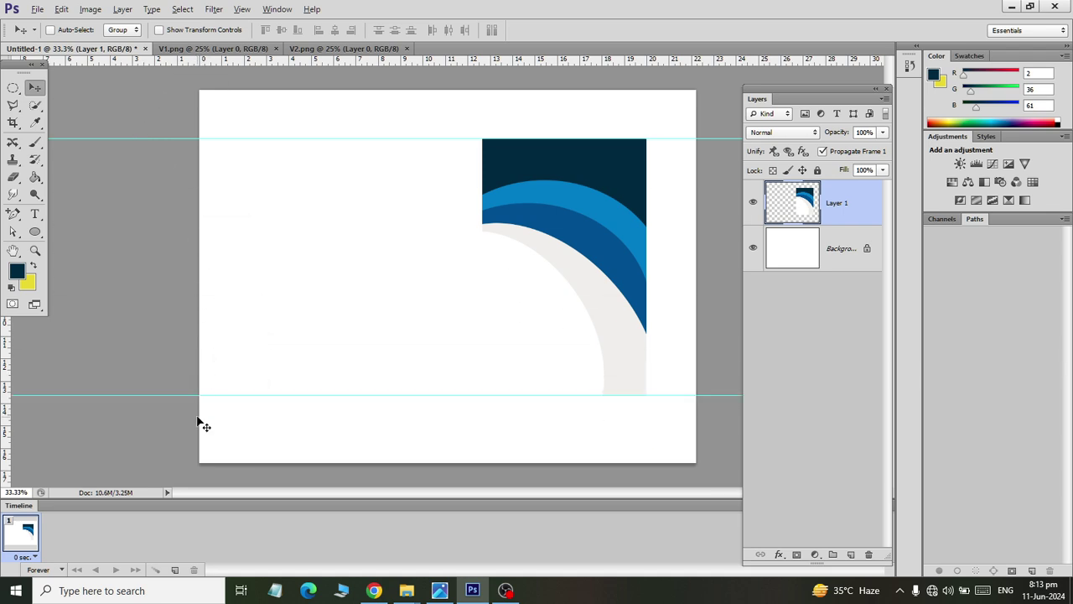
- Drag V1's front card layer into Untitled-1 and start scaling it down
{"action": "left_click", "coordinate": [223, 52]}
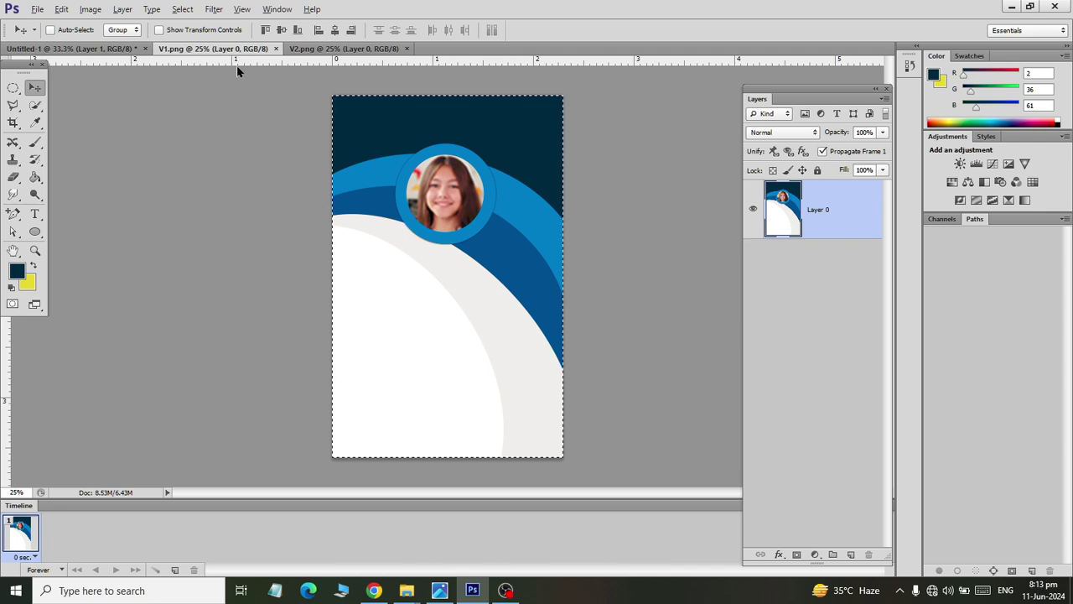
{"action": "left_click_drag", "start_coordinate": [89, 52], "coordinate": [335, 206]}
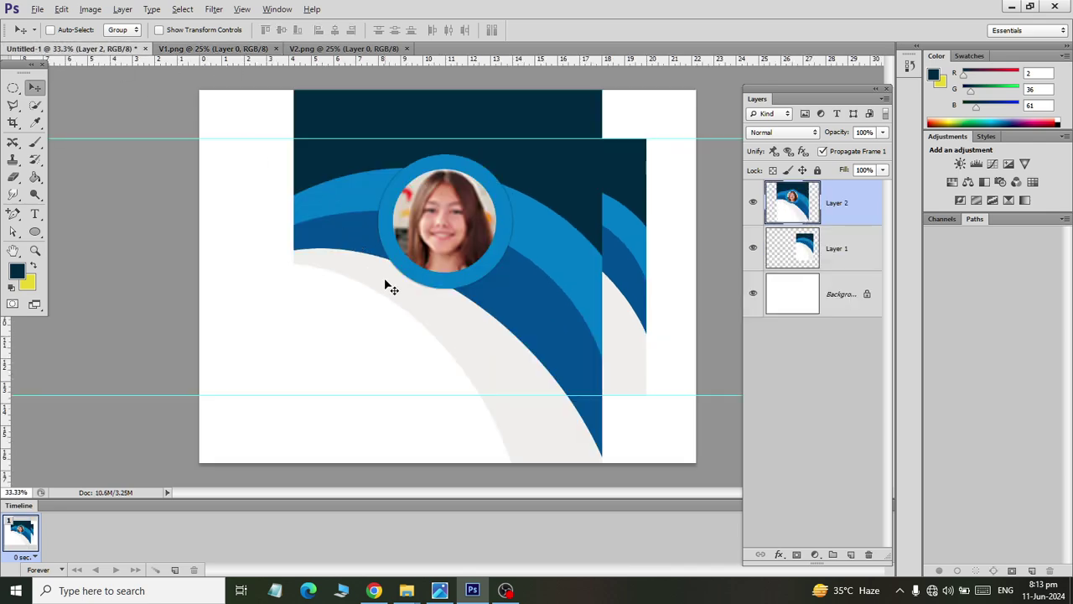
{"action": "key", "text": "ctrl+t"}
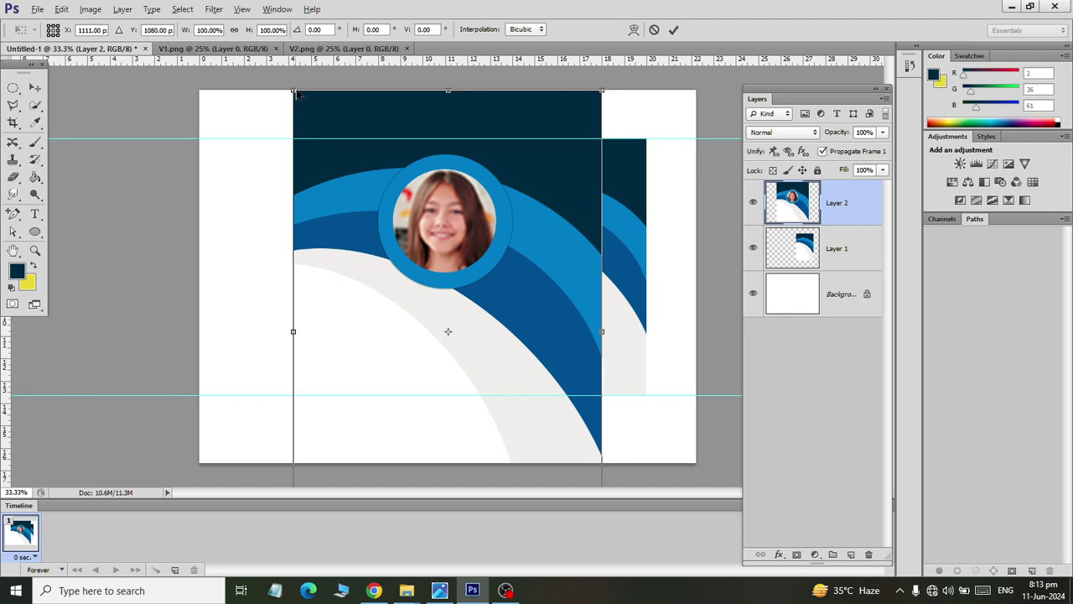
{"action": "mouse_move", "coordinate": [292, 92]}
{"action": "left_mouse_down"}
{"action": "mouse_move", "coordinate": [324, 173]}
{"action": "mouse_move", "coordinate": [355, 188]}
{"action": "left_mouse_up"}
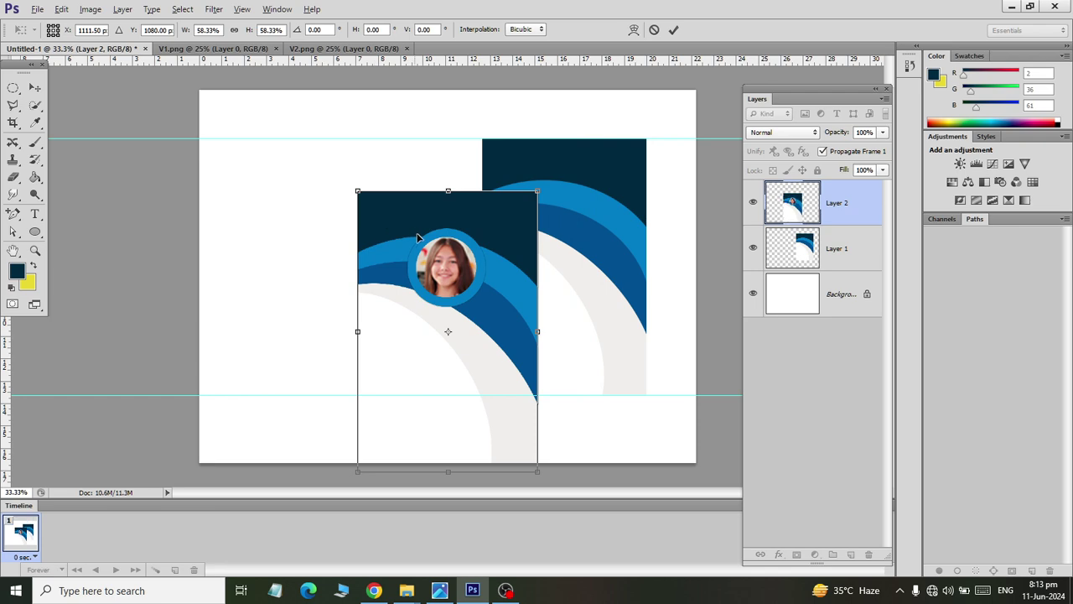
{"action": "left_click_drag", "start_coordinate": [397, 227], "coordinate": [315, 179]}
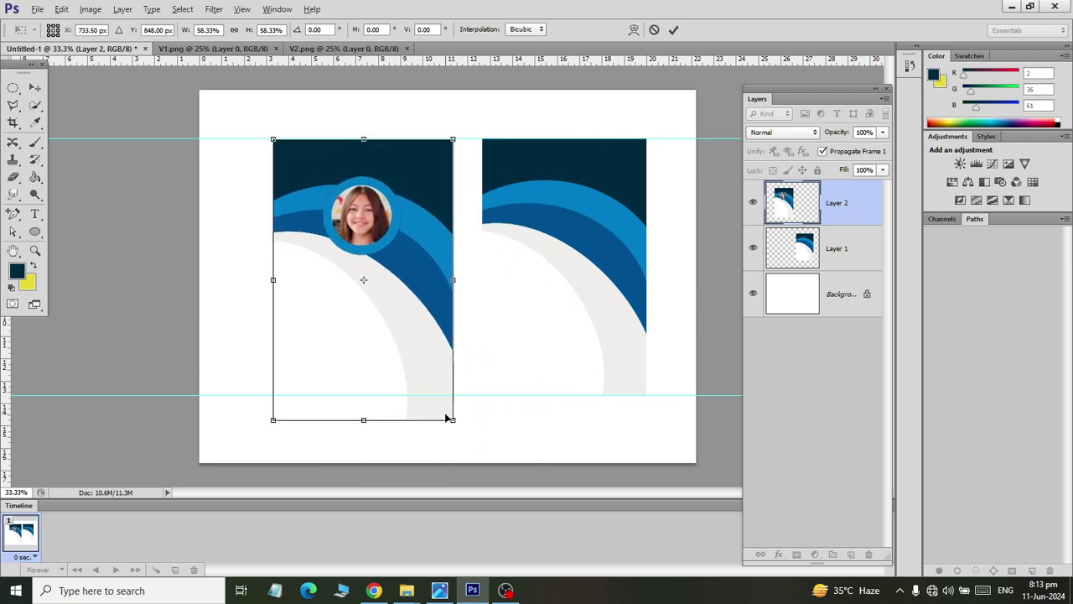
- Fine-tune the front card to about 52%, left of the back card between the guides, and apply
{"action": "left_click_drag", "start_coordinate": [452, 420], "coordinate": [429, 398]}
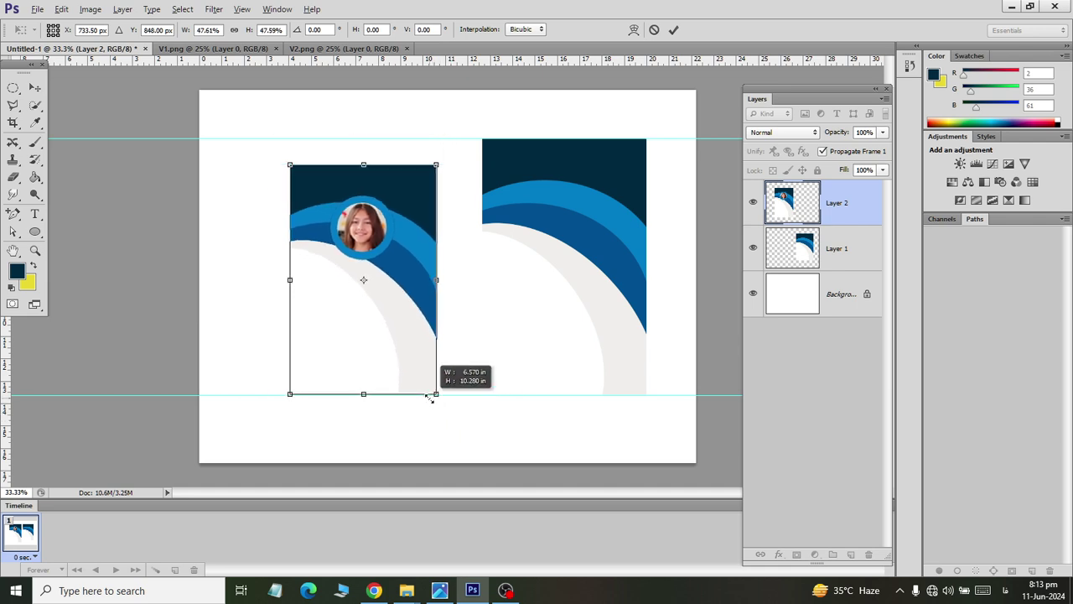
{"action": "left_click_drag", "start_coordinate": [429, 398], "coordinate": [438, 406]}
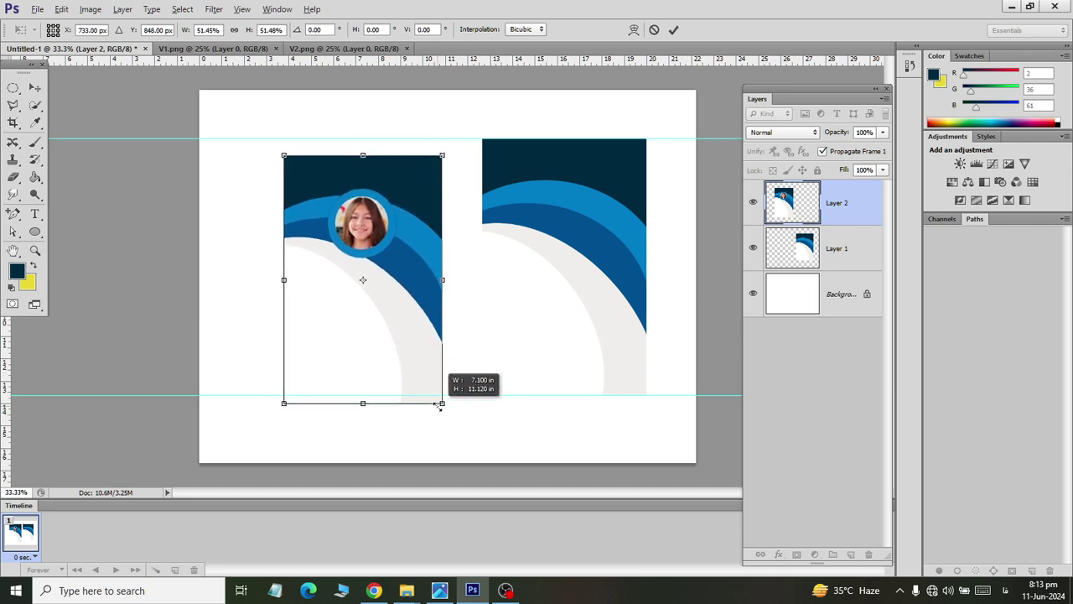
{"action": "left_click_drag", "start_coordinate": [392, 345], "coordinate": [375, 330]}
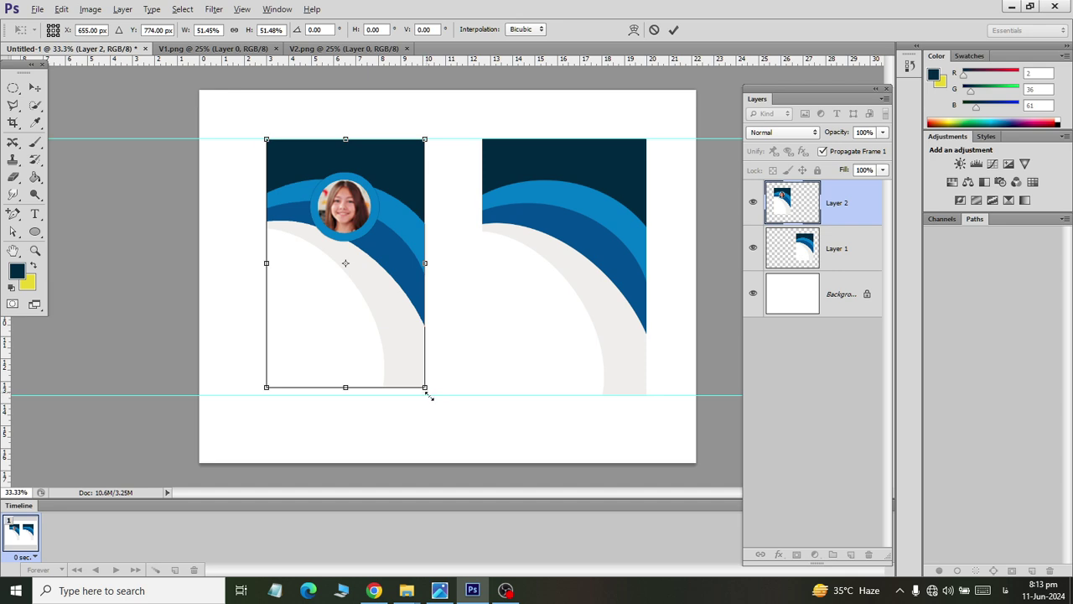
{"action": "left_click_drag", "start_coordinate": [428, 395], "coordinate": [428, 395]}
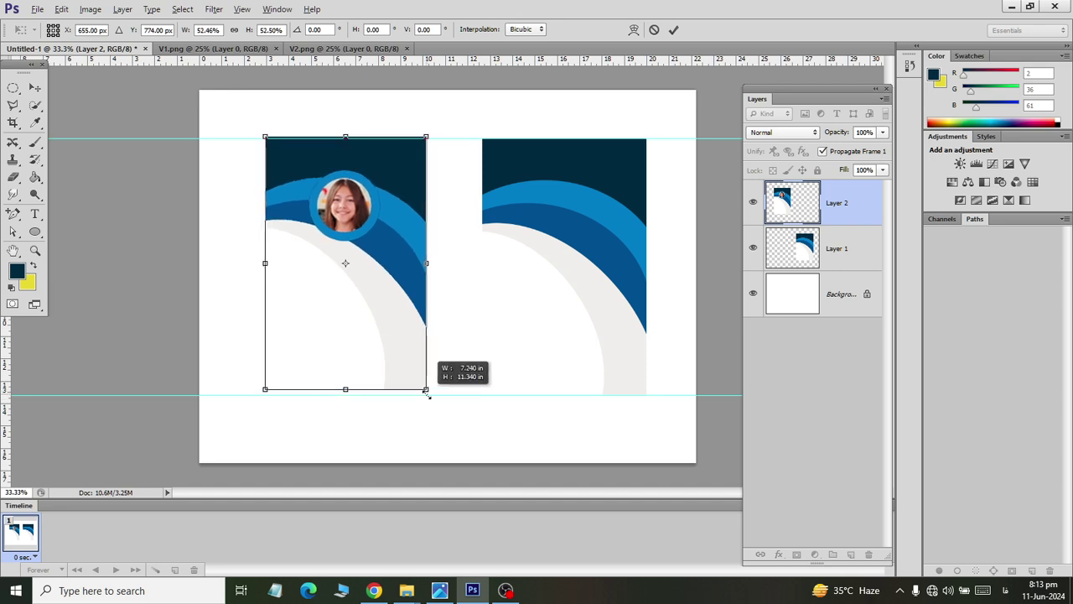
{"action": "left_click_drag", "start_coordinate": [427, 395], "coordinate": [432, 399]}
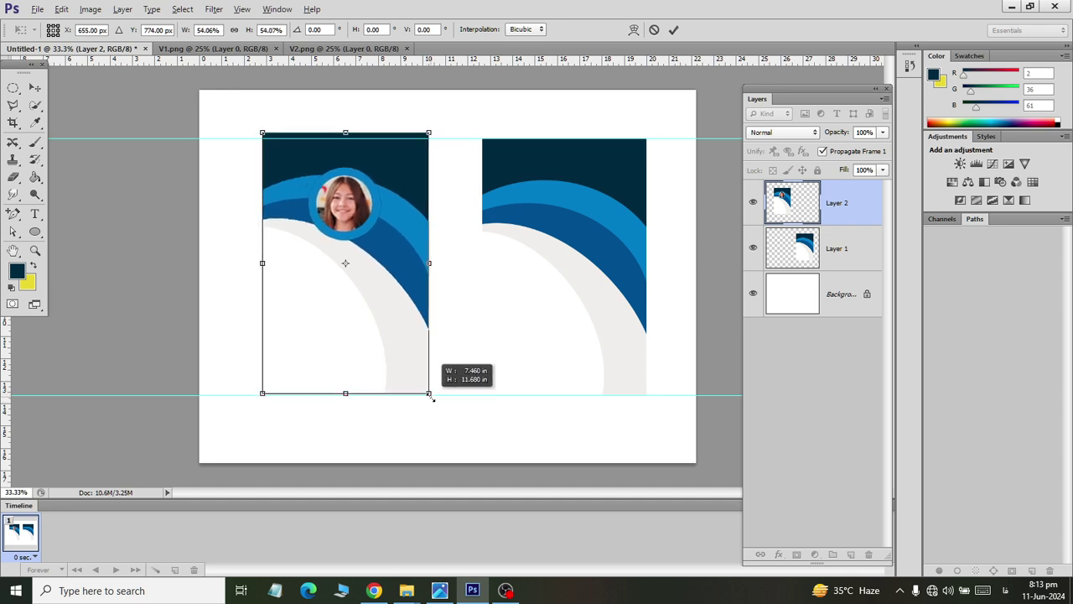
{"action": "left_click_drag", "start_coordinate": [399, 363], "coordinate": [389, 365]}
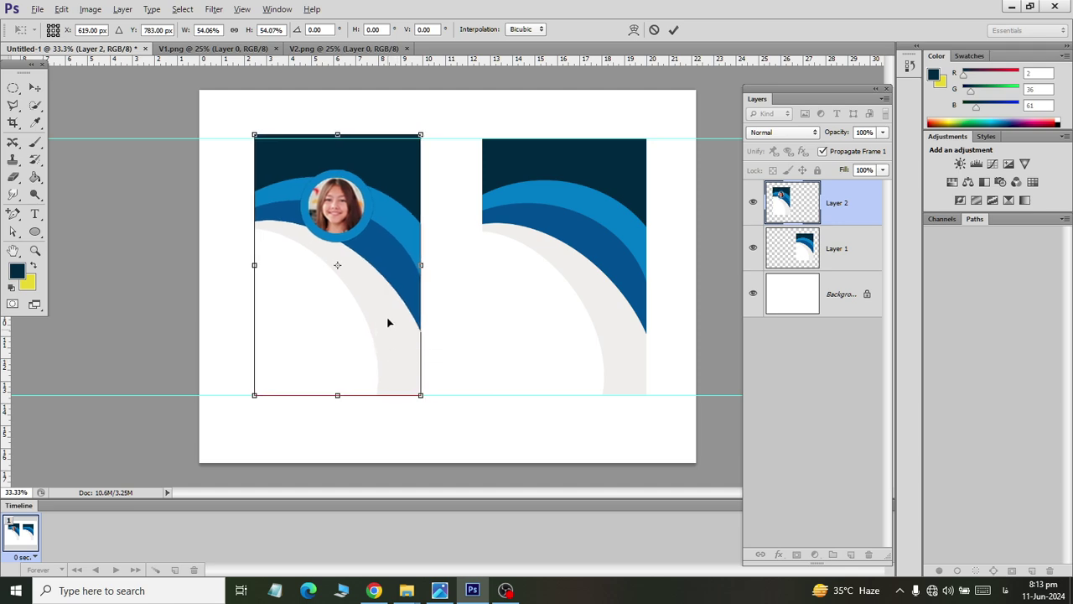
{"action": "left_click_drag", "start_coordinate": [420, 134], "coordinate": [412, 144]}
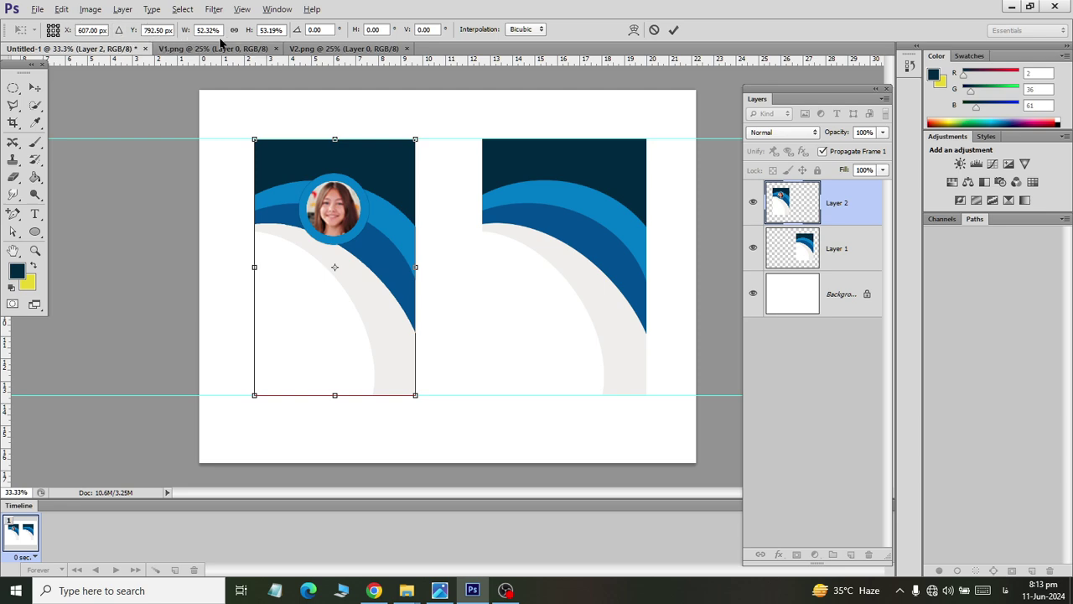
{"action": "left_click", "coordinate": [34, 91]}
{"action": "left_click", "coordinate": [463, 228]}
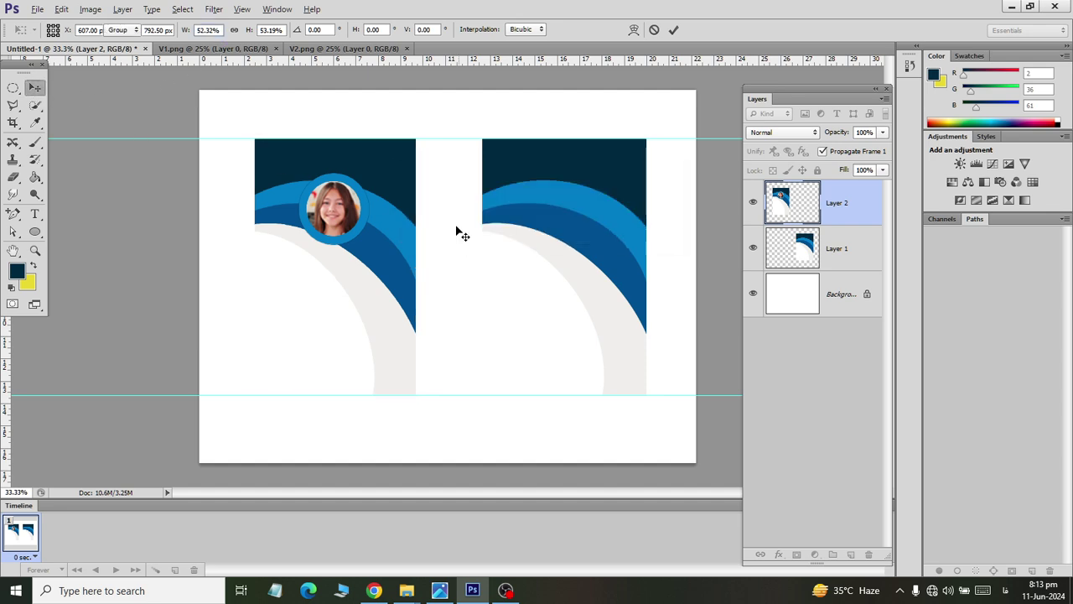
- Convert the Background into editable Layer 0 and select the back card's Layer 1
{"action": "double_click", "coordinate": [845, 302]}
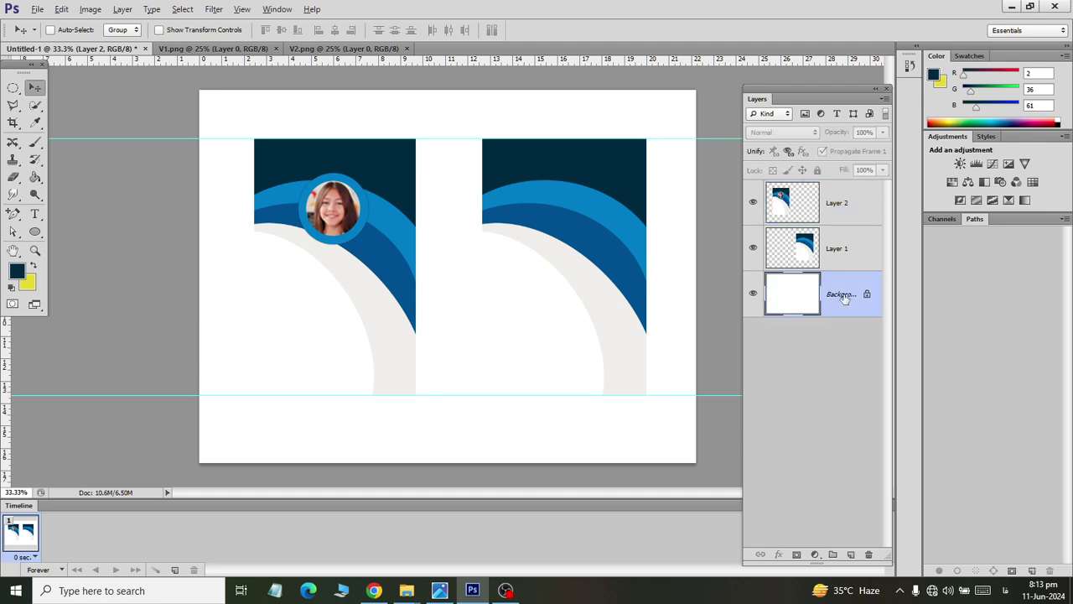
{"action": "left_click", "coordinate": [646, 187]}
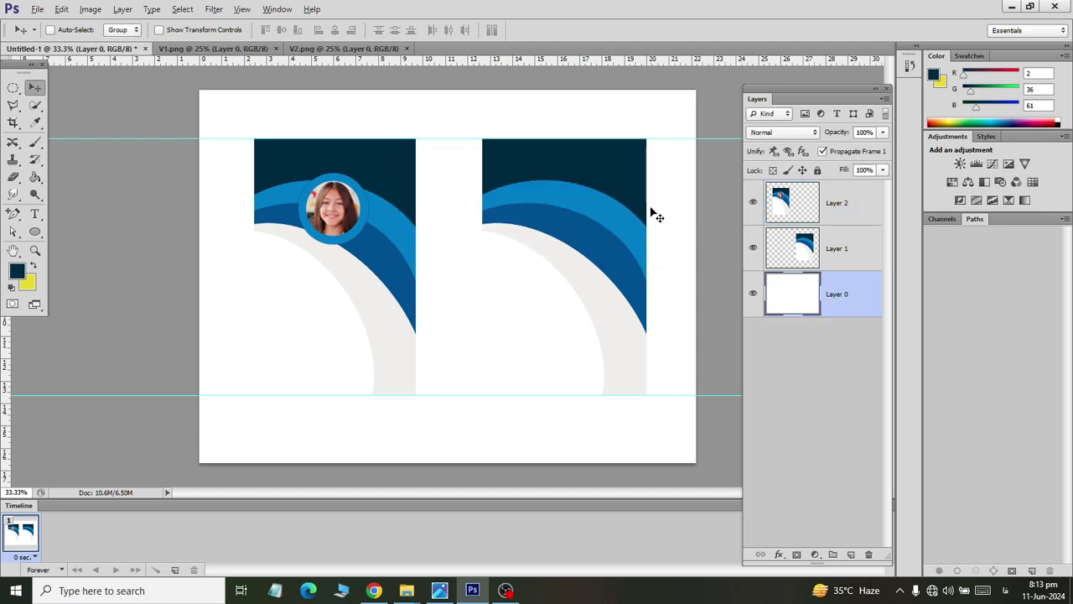
{"action": "key", "text": "alt+Tab"}
{"action": "key", "text": "alt+Tab"}
{"action": "left_click", "coordinate": [775, 254]}
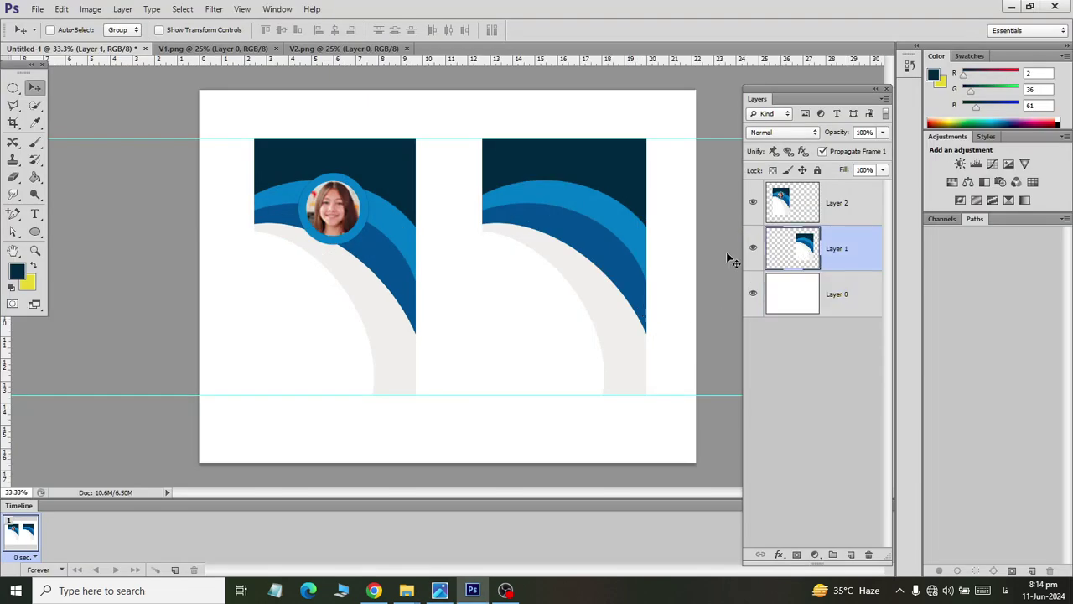
{"action": "left_click", "coordinate": [61, 10]}
- Flip the back card horizontally and select the Layer 0 background layer
{"action": "left_click", "coordinate": [393, 542]}
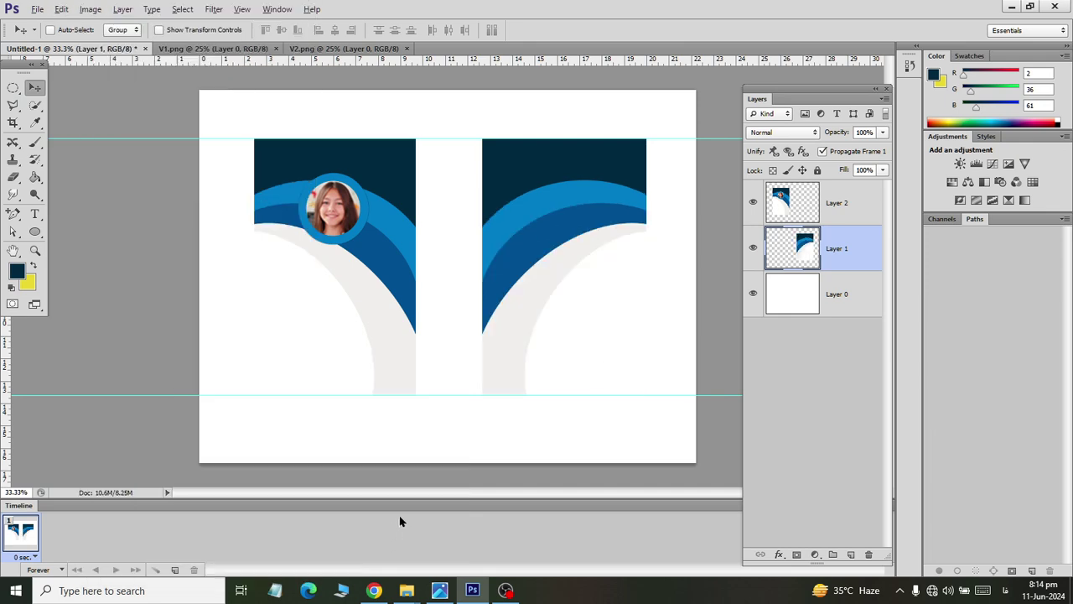
{"action": "left_click", "coordinate": [815, 290]}
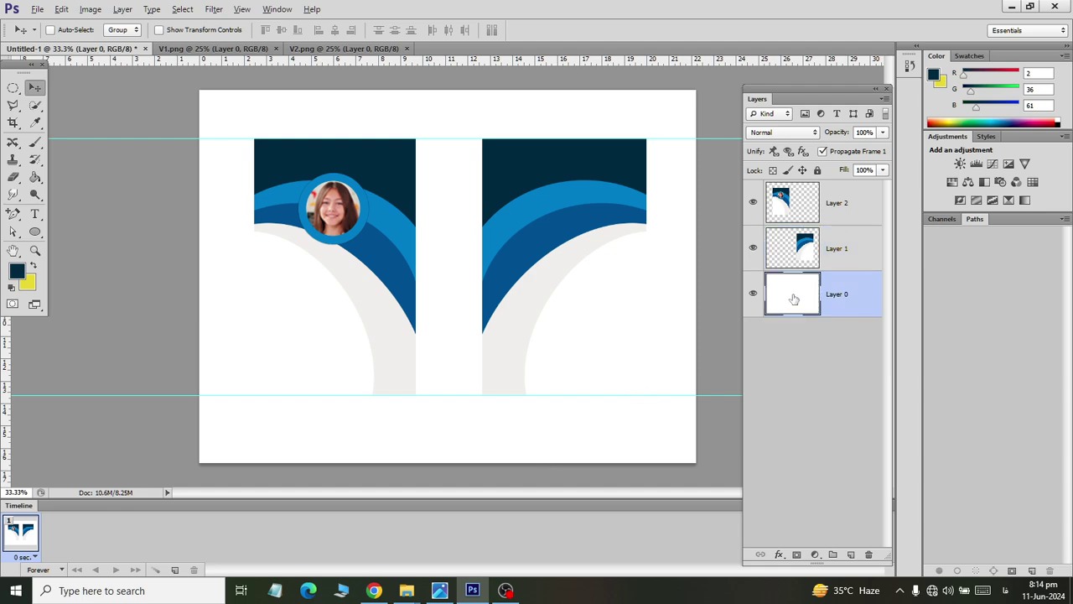
{"action": "key", "text": "alt+Tab"}
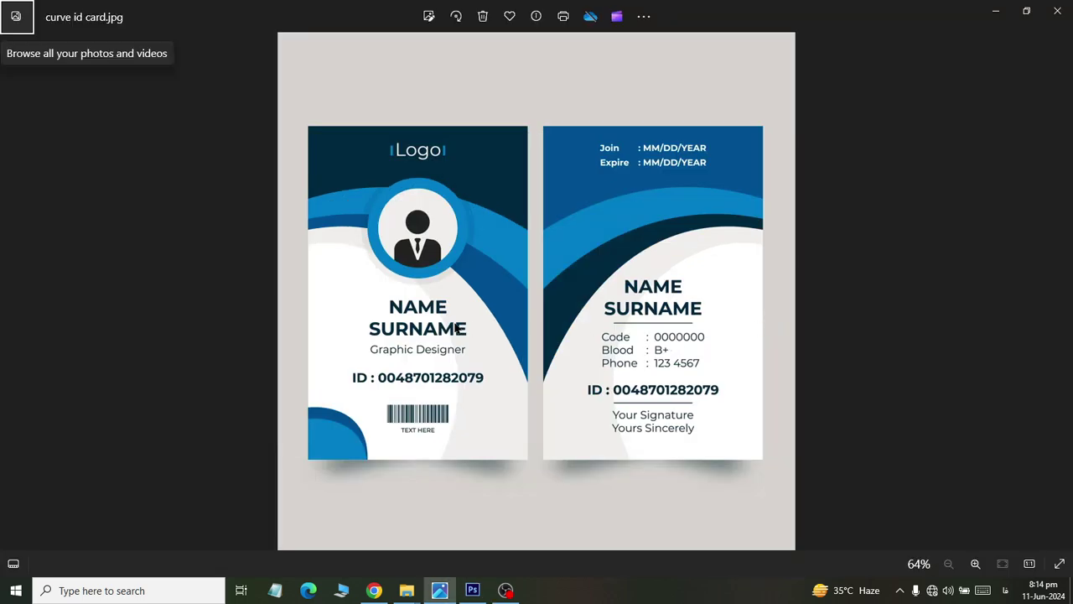
{"action": "key", "text": "alt+Tab"}
- Switch to the Gradient tool and set the foreground colour to very light grey
{"action": "left_click", "coordinate": [35, 176]}
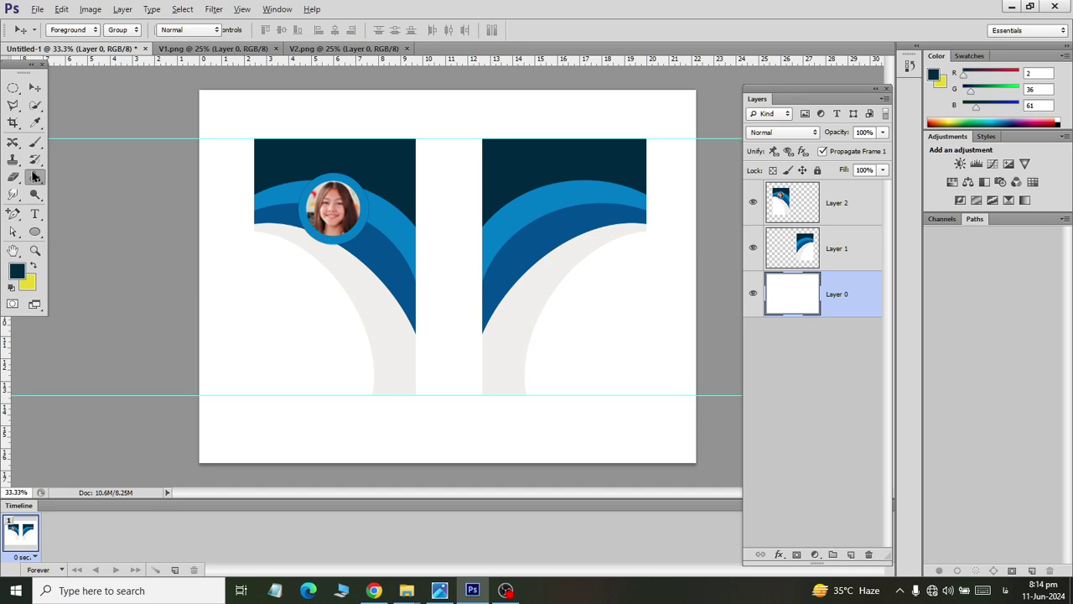
{"action": "right_click", "coordinate": [35, 176]}
{"action": "left_click", "coordinate": [75, 177]}
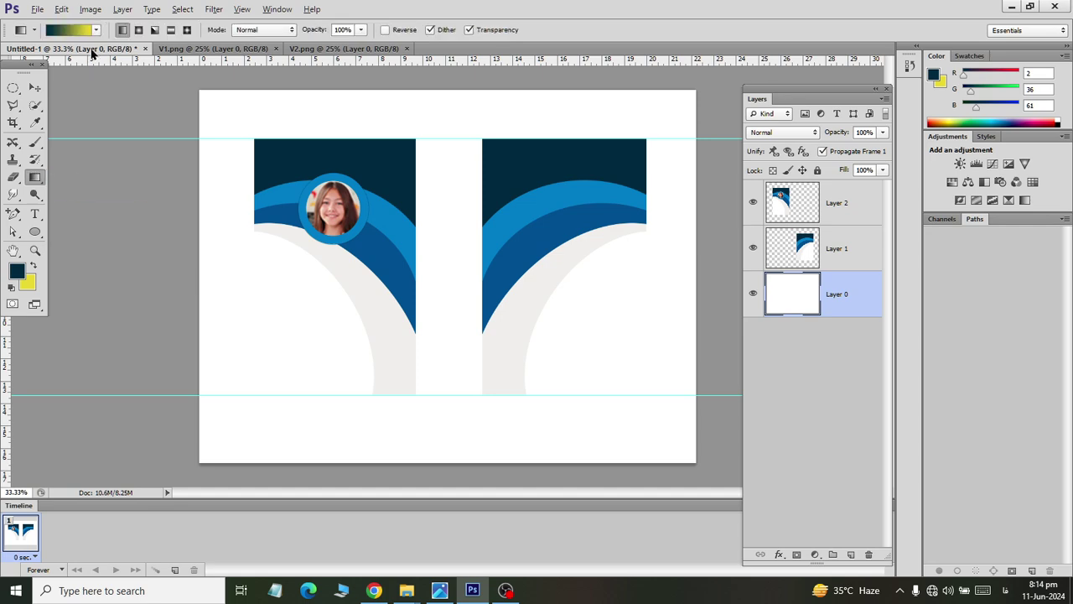
{"action": "left_click", "coordinate": [16, 270]}
{"action": "left_click_drag", "start_coordinate": [657, 123], "coordinate": [613, 106]}
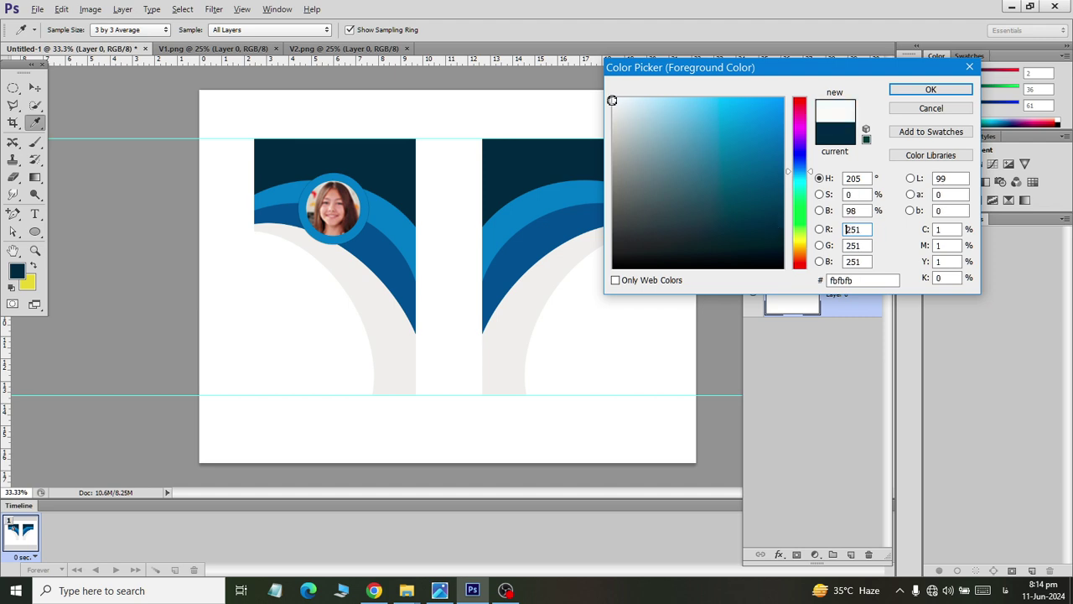
{"action": "left_click", "coordinate": [927, 90]}
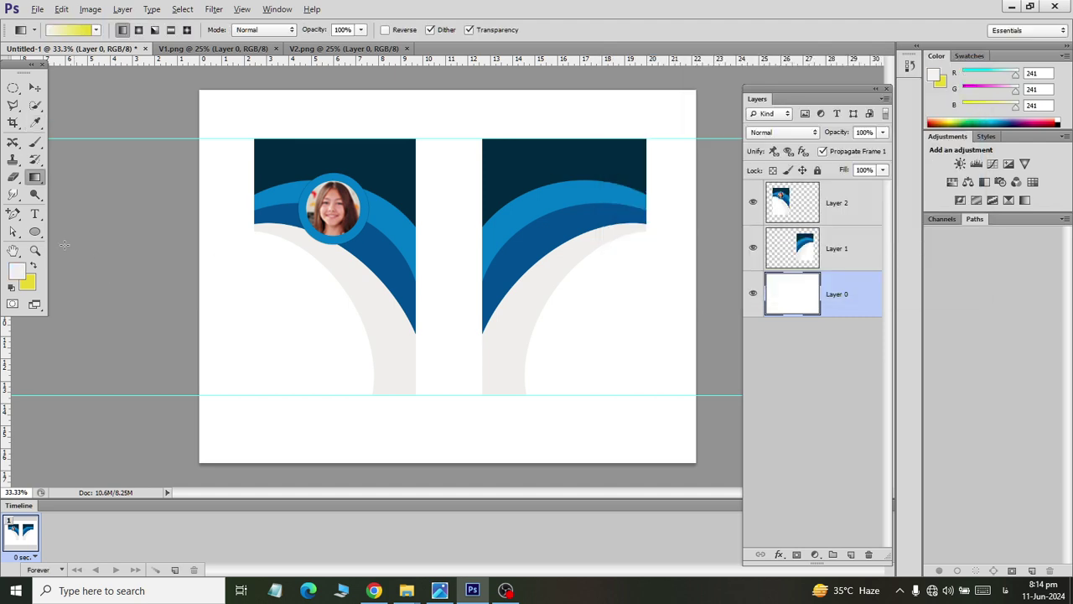
- Set a mid-grey background colour and draw the gradient from top-right to bottom-left on Layer 0
{"action": "left_click", "coordinate": [26, 285]}
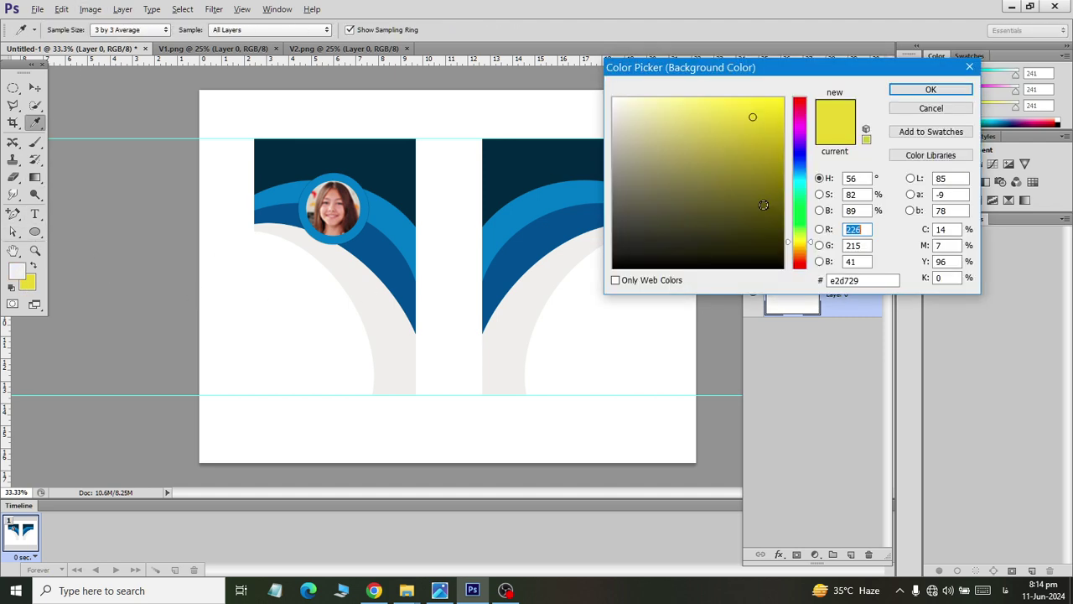
{"action": "left_click_drag", "start_coordinate": [628, 156], "coordinate": [608, 128]}
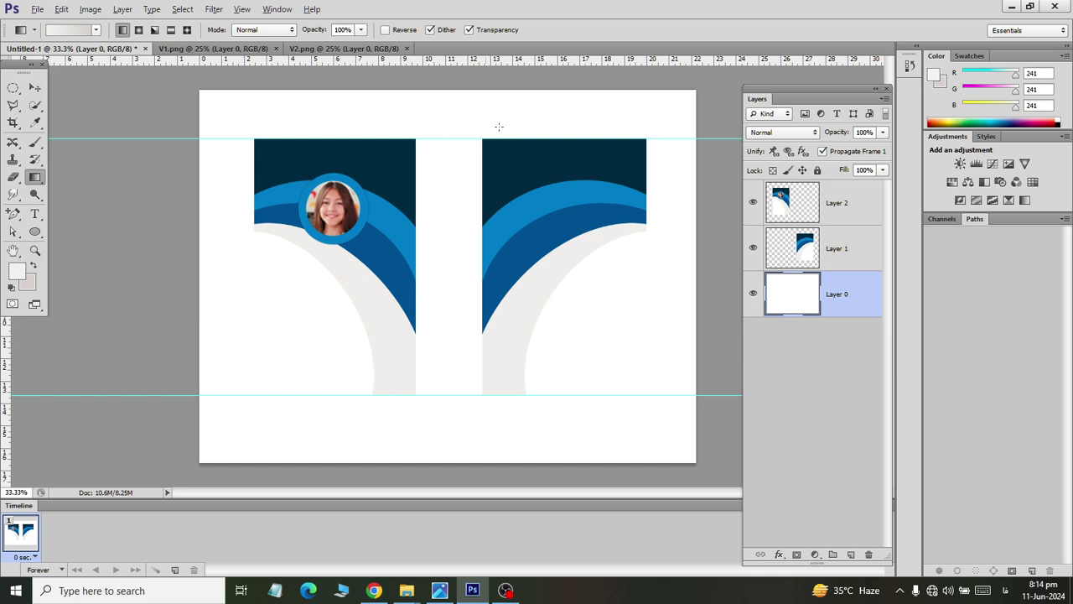
{"action": "left_click_drag", "start_coordinate": [508, 96], "coordinate": [204, 394]}
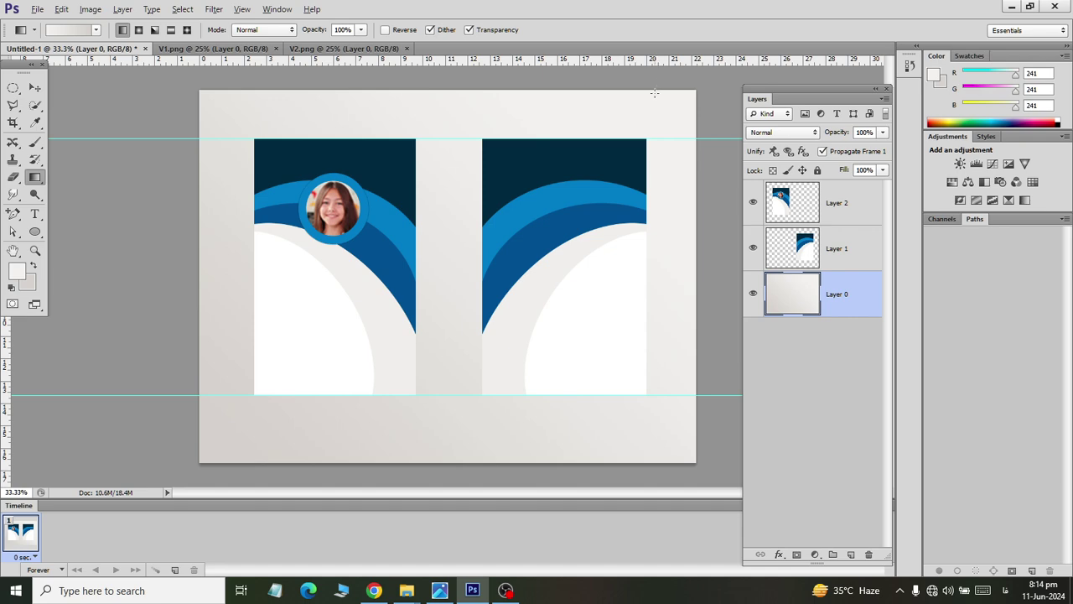
{"action": "left_click_drag", "start_coordinate": [654, 94], "coordinate": [388, 468]}
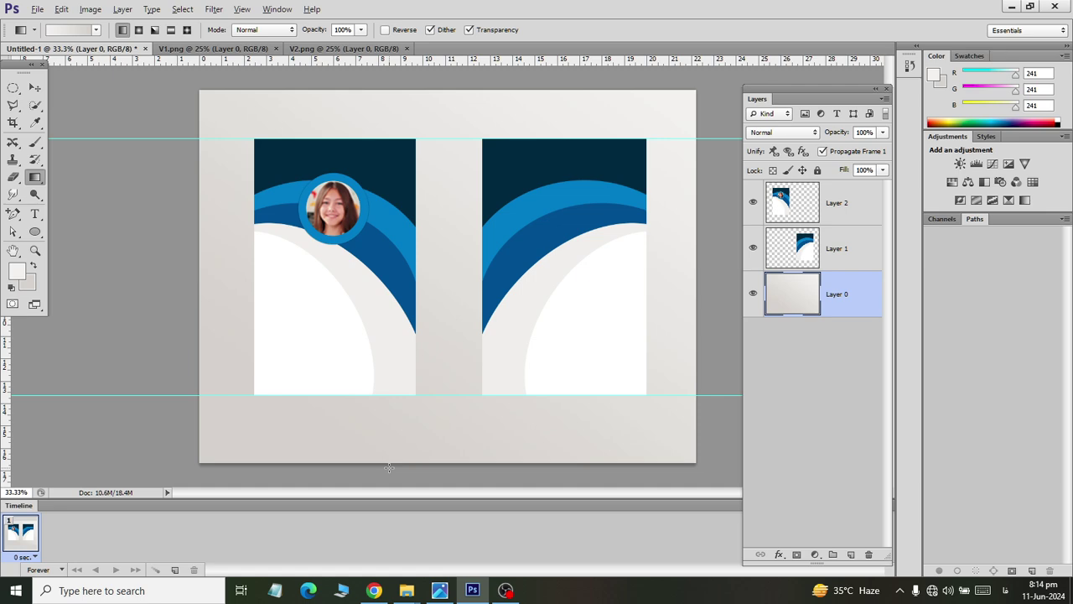
{"action": "key", "text": "alt+Tab"}
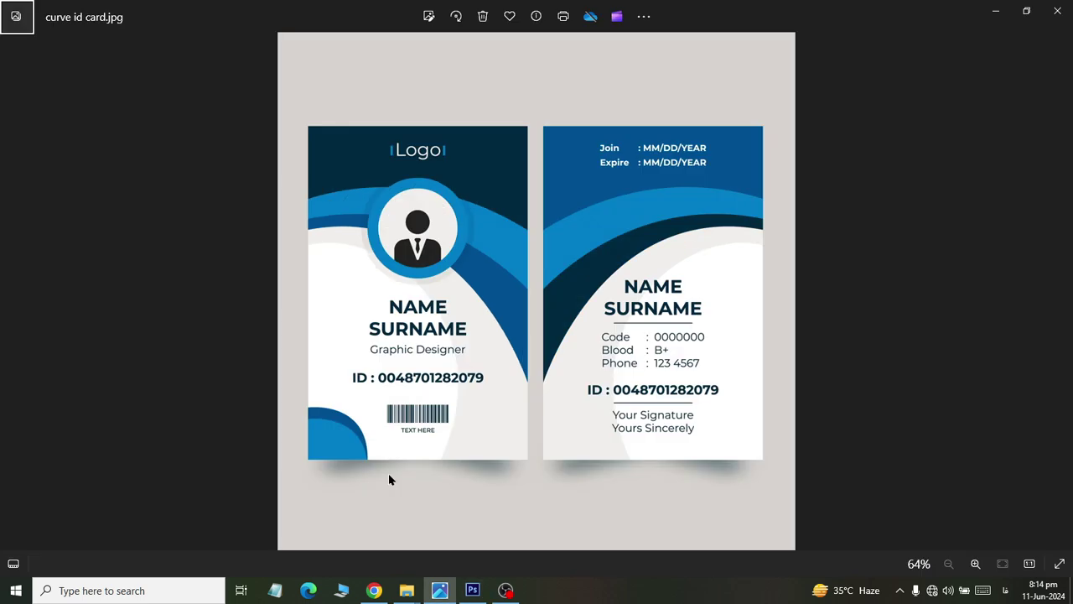
{"action": "key", "text": "alt+Tab"}
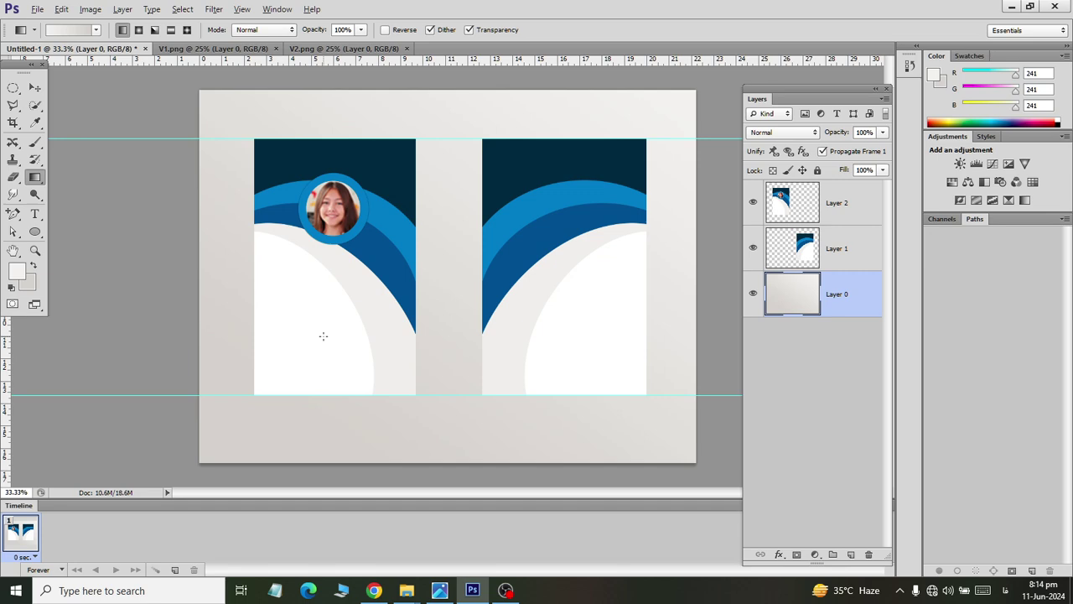
{"action": "left_click", "coordinate": [826, 251]}
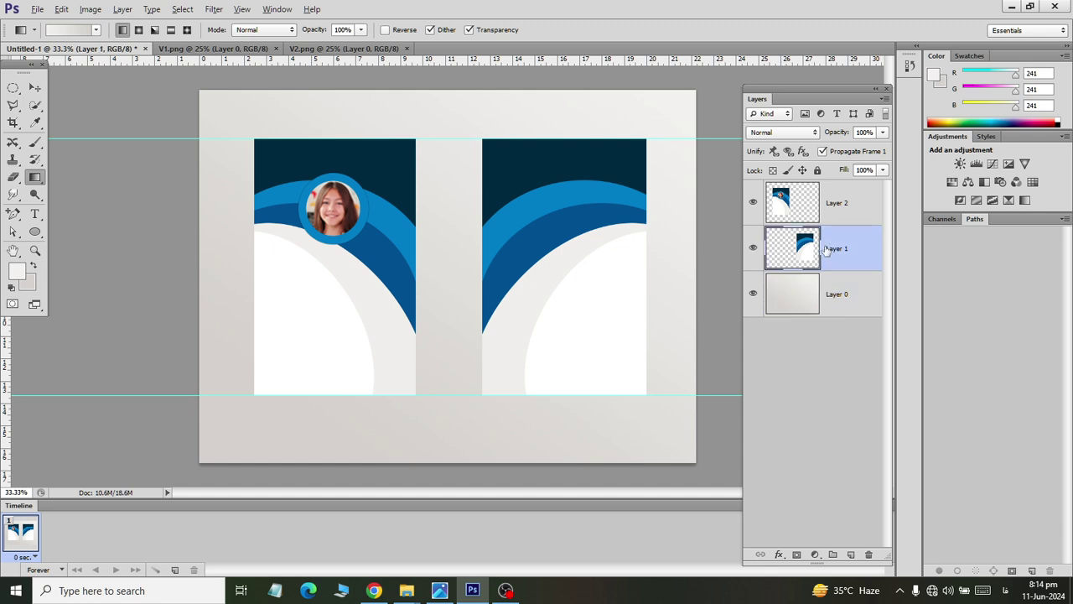
{"action": "right_click", "coordinate": [38, 176]}
{"action": "left_click", "coordinate": [92, 190]}
{"action": "left_click", "coordinate": [17, 270]}
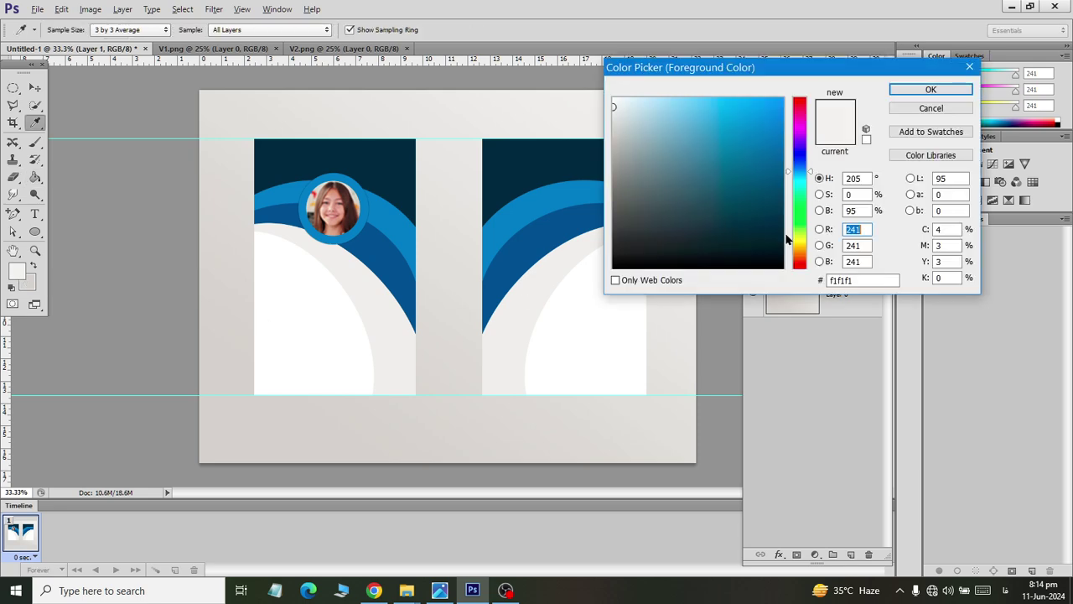
{"action": "left_click", "coordinate": [796, 249]}
{"action": "left_click", "coordinate": [779, 175]}
{"action": "left_click", "coordinate": [927, 91]}
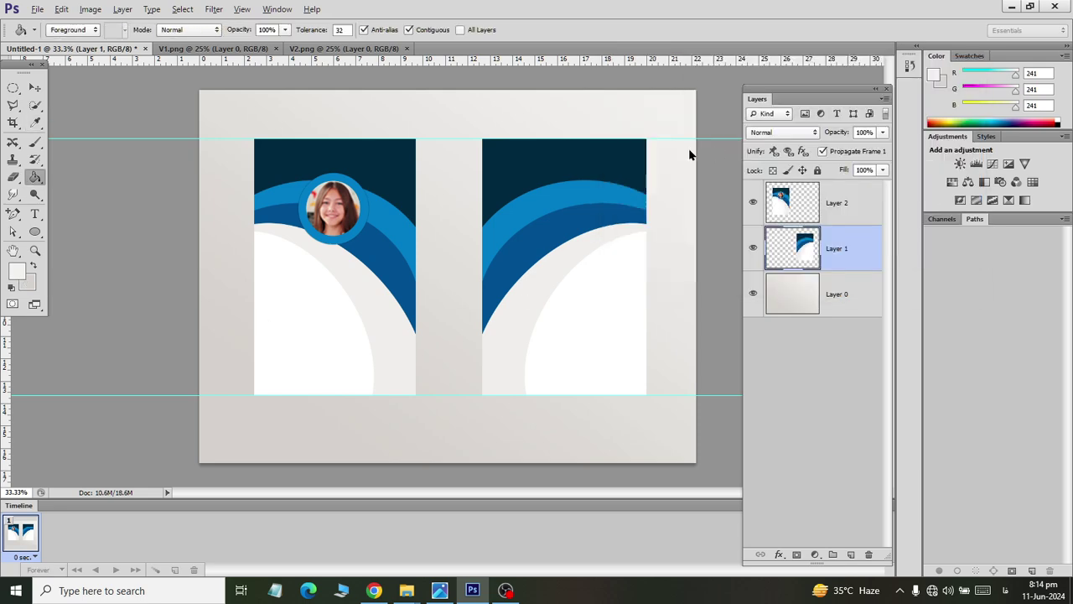
{"action": "left_click", "coordinate": [605, 160]}
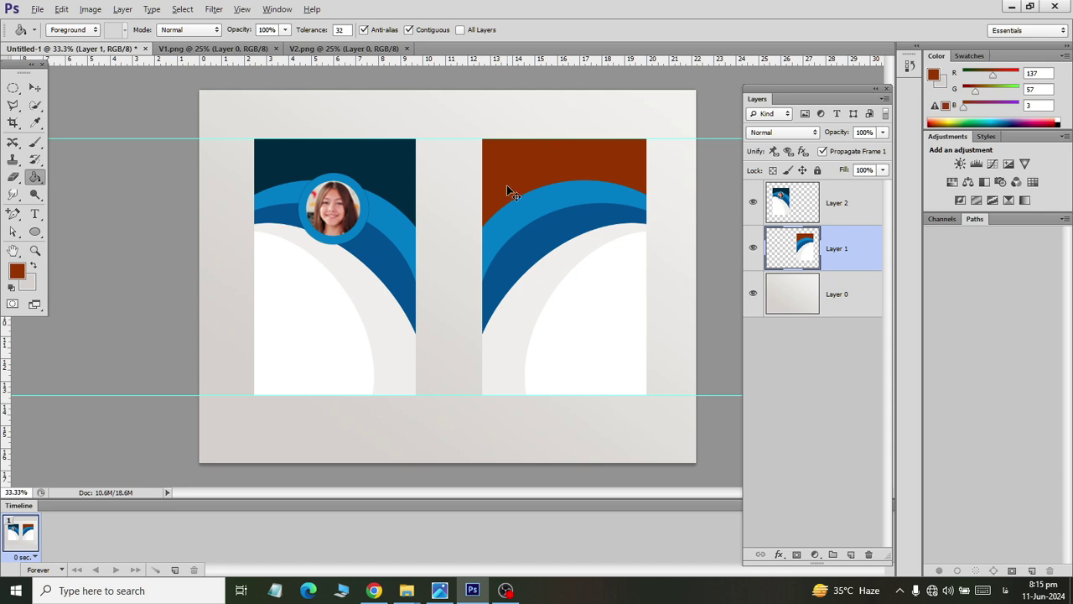
{"action": "key", "text": "ctrl+z"}
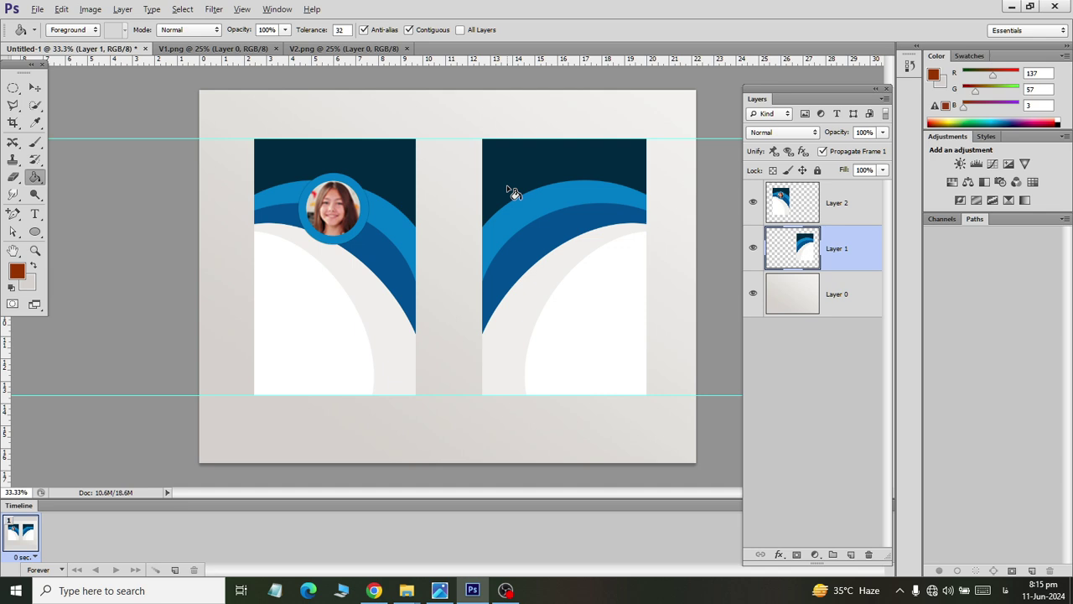
{"action": "left_click", "coordinate": [514, 192]}
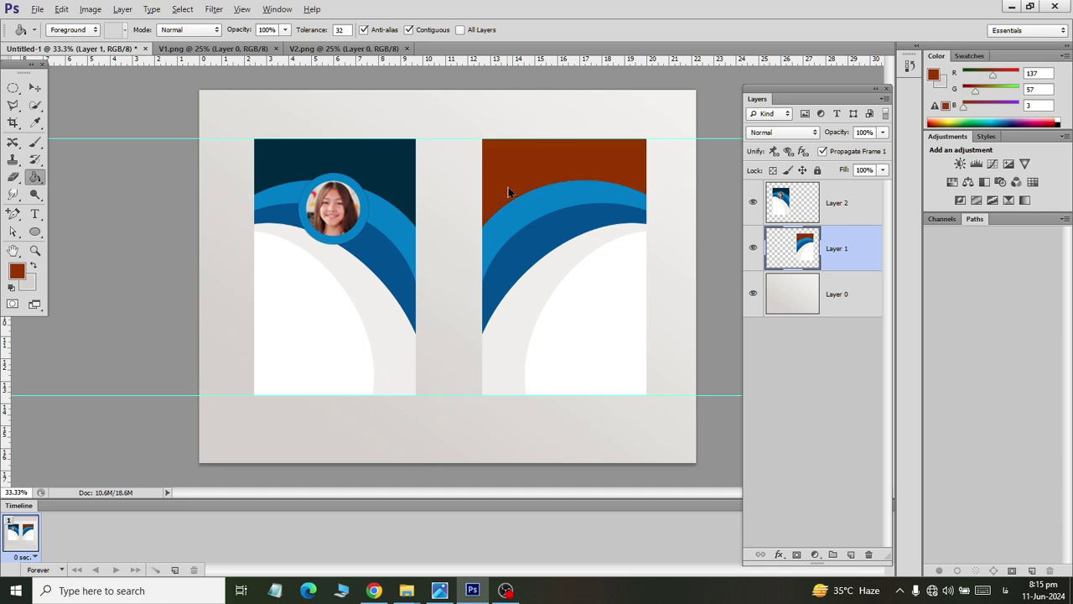
{"action": "left_click", "coordinate": [503, 244]}
{"action": "key", "text": "ctrl+alt+z"}
{"action": "key", "text": "ctrl+alt+z"}
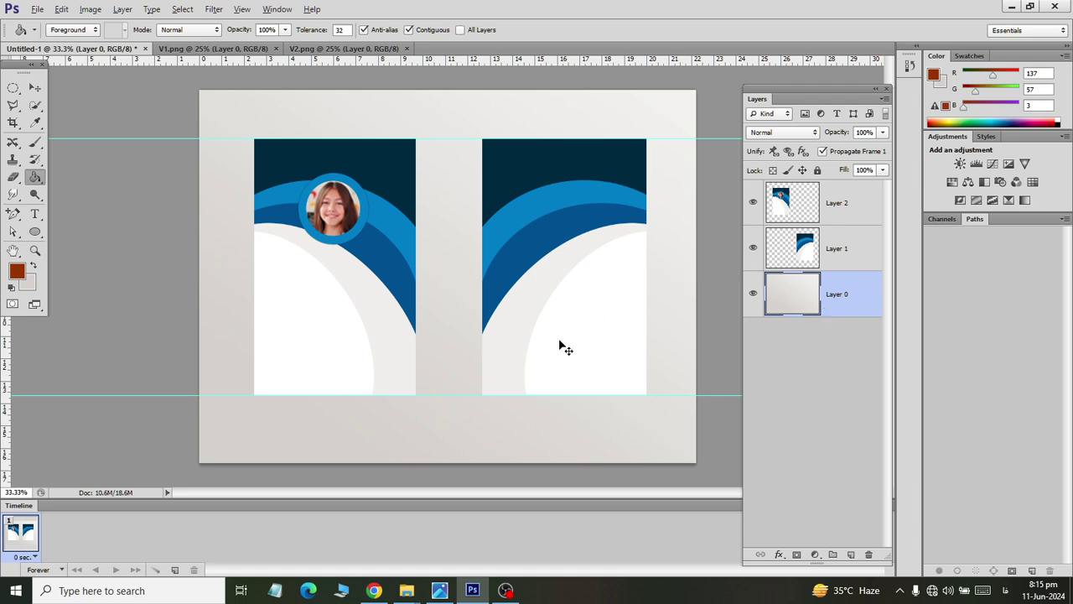
{"action": "key", "text": "ctrl+s"}
- Save the mockup as a layered Photoshop PSD named 'Template', accepting the compatibility option
{"action": "key", "text": "Escape"}
{"action": "key", "text": "ctrl+s"}
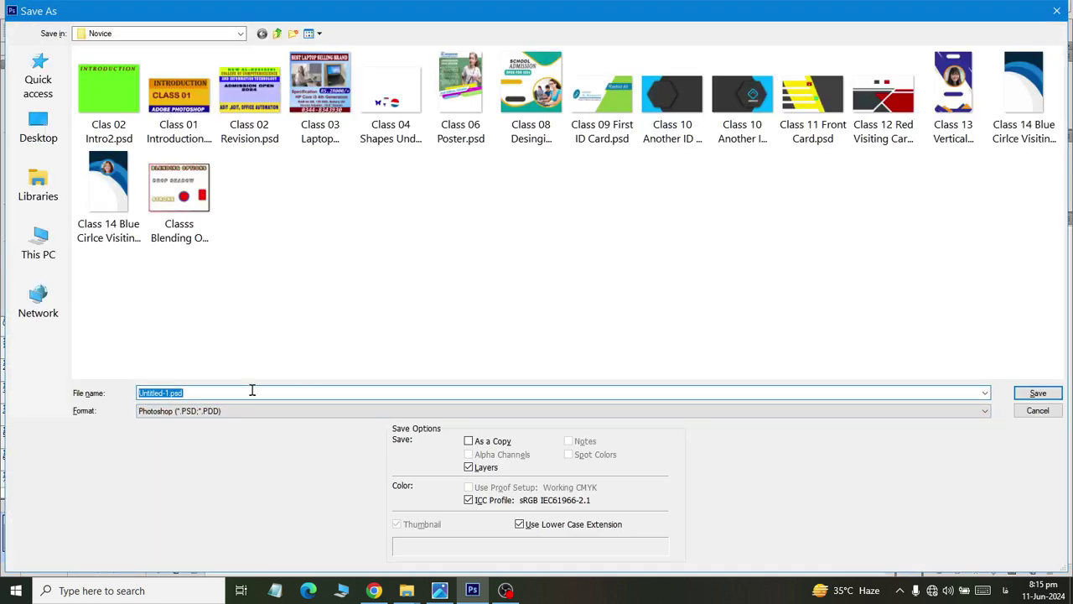
{"action": "key", "text": "BackSpace"}
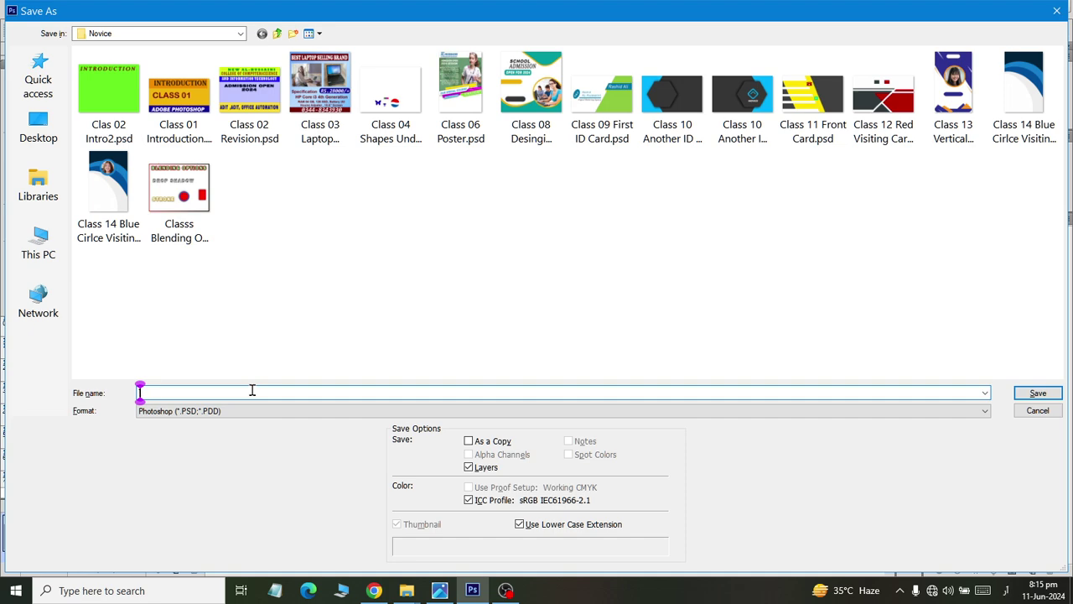
{"action": "key", "text": "alt+shift"}
{"action": "type", "text": "Template"}
{"action": "key", "text": "Return"}
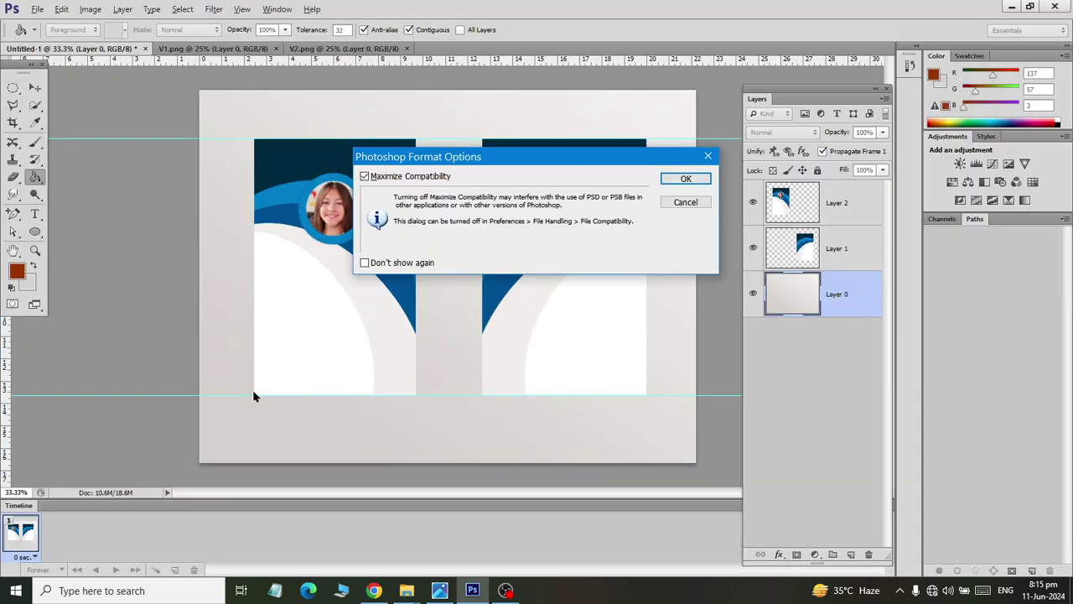
{"action": "left_click", "coordinate": [685, 179]}
{"action": "left_click", "coordinate": [38, 10]}
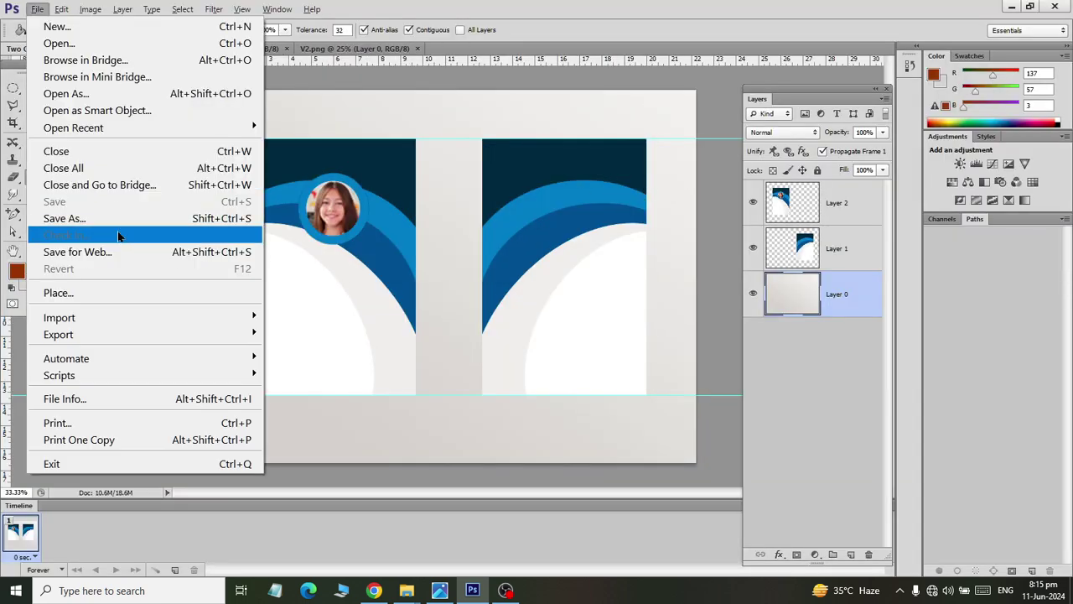
- Save a PNG copy of the mockup named 'All Cards' with default PNG options
{"action": "left_click", "coordinate": [64, 218]}
{"action": "left_click", "coordinate": [243, 411]}
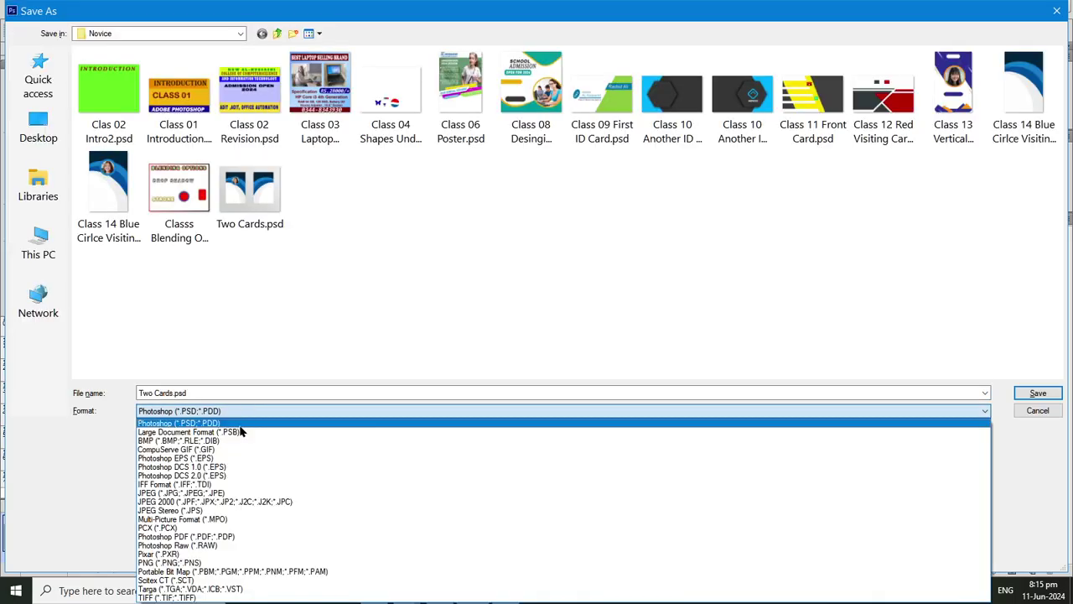
{"action": "left_click", "coordinate": [228, 570]}
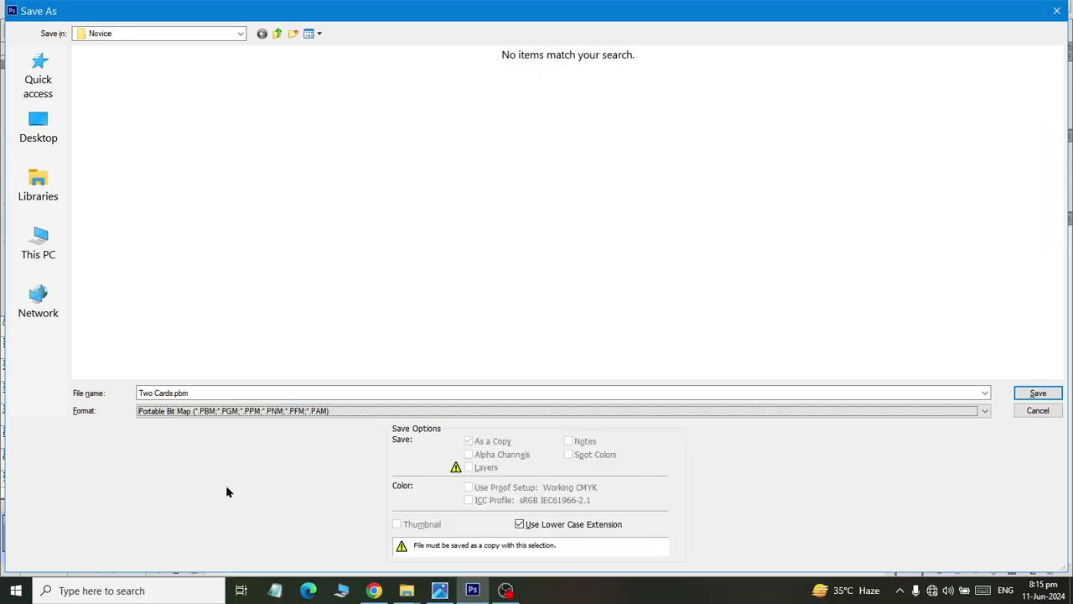
{"action": "left_click", "coordinate": [214, 410]}
{"action": "left_click", "coordinate": [210, 560]}
{"action": "left_click", "coordinate": [199, 392]}
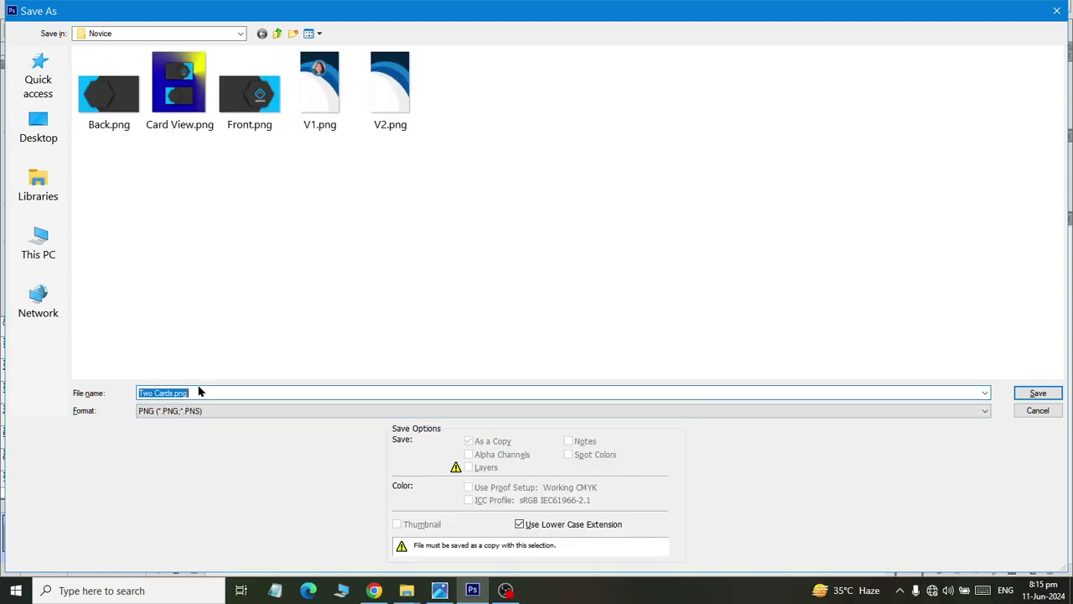
{"action": "type", "text": "All Cards"}
{"action": "key", "text": "Return"}
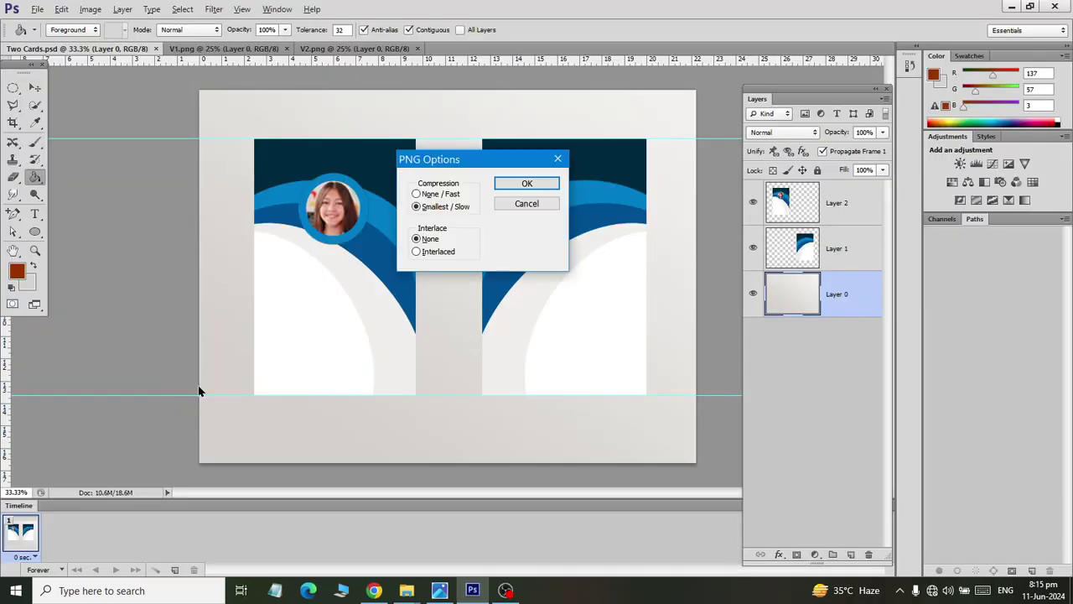
{"action": "left_click", "coordinate": [540, 185]}
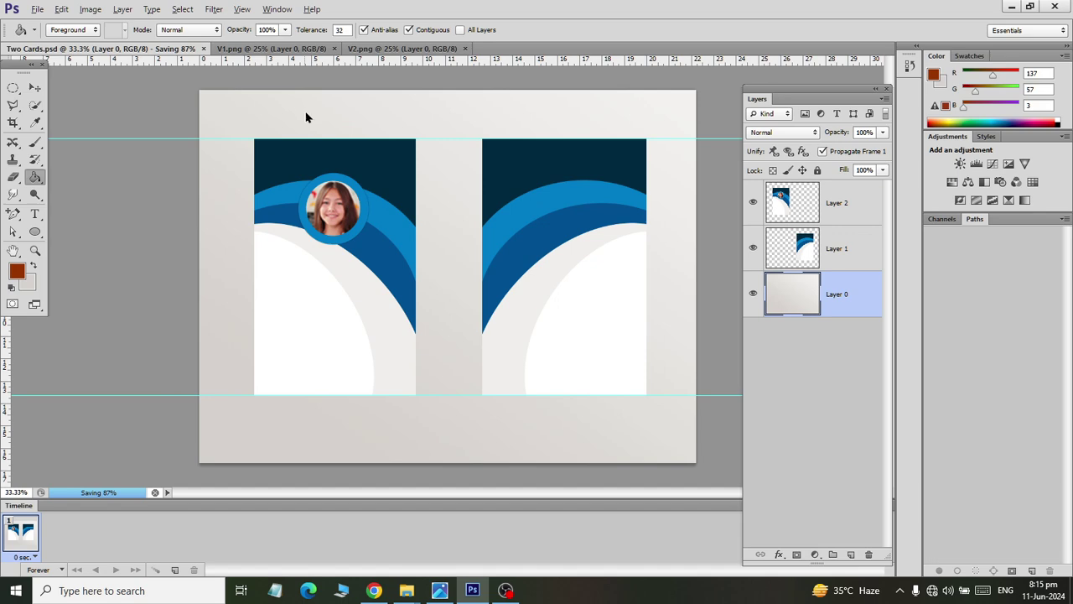
- Close the V1.png and V2.png documents, leaving only Two Cards open
{"action": "key", "text": "ctrl+w"}
{"action": "left_click", "coordinate": [497, 226]}
{"action": "key", "text": "ctrl+w"}
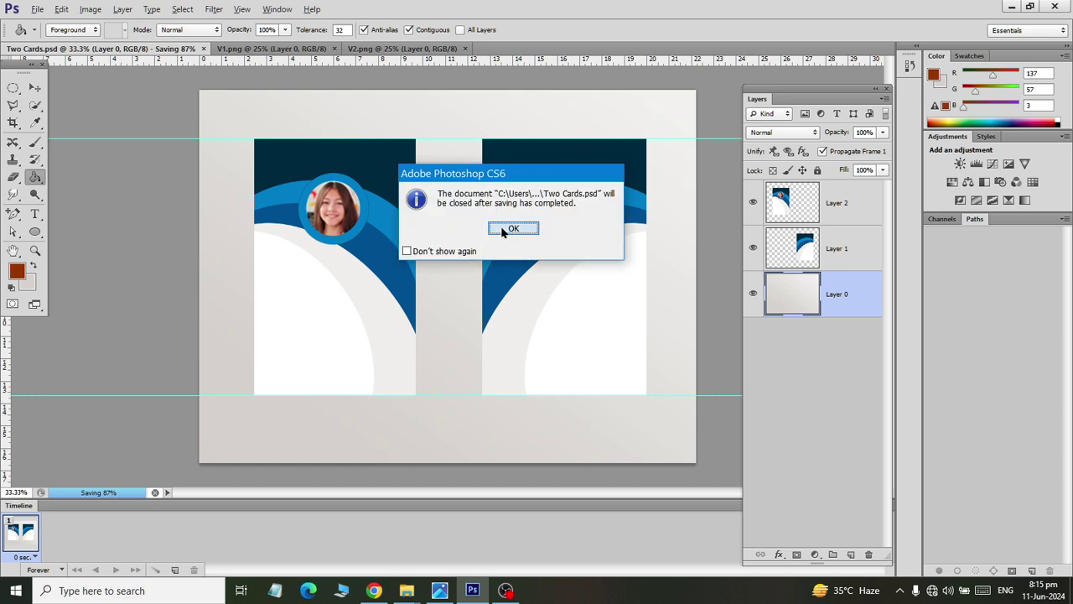
{"action": "left_click", "coordinate": [503, 229]}
{"action": "left_click", "coordinate": [333, 48]}
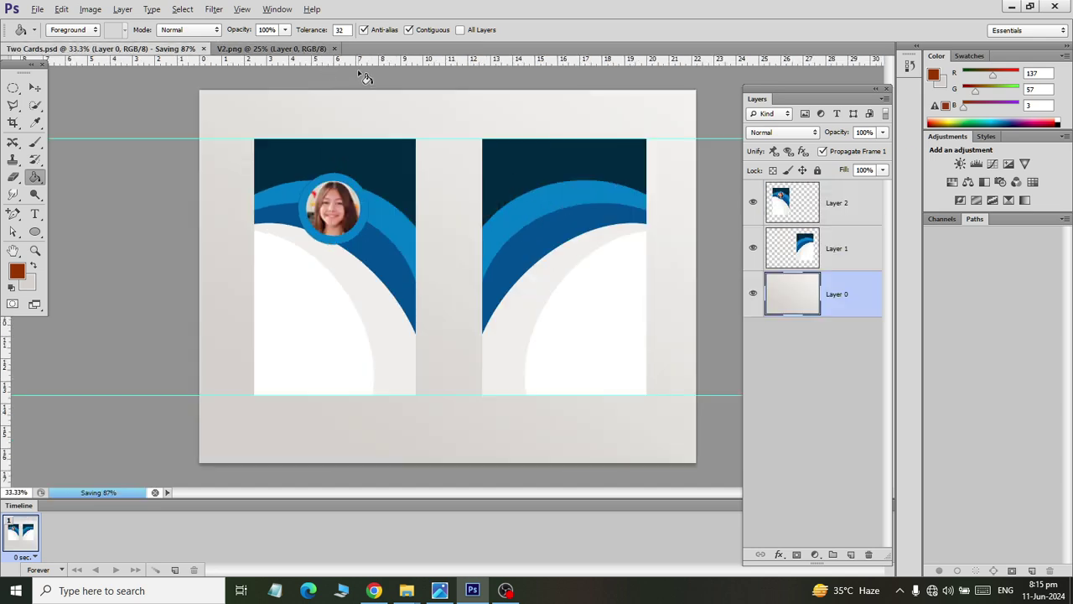
{"action": "left_click", "coordinate": [317, 50]}
{"action": "key", "text": "ctrl+w"}
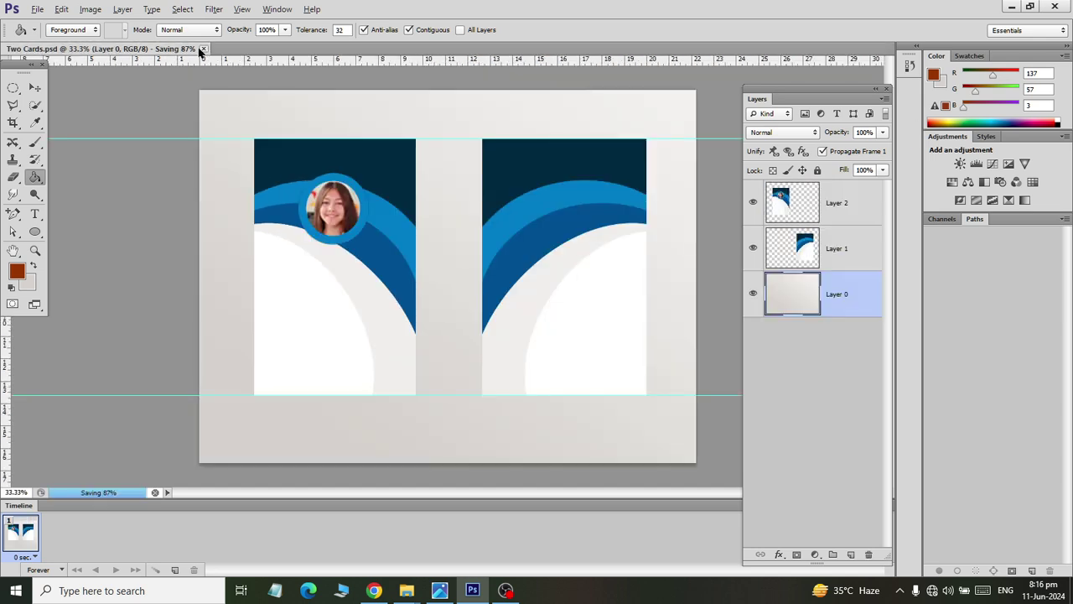